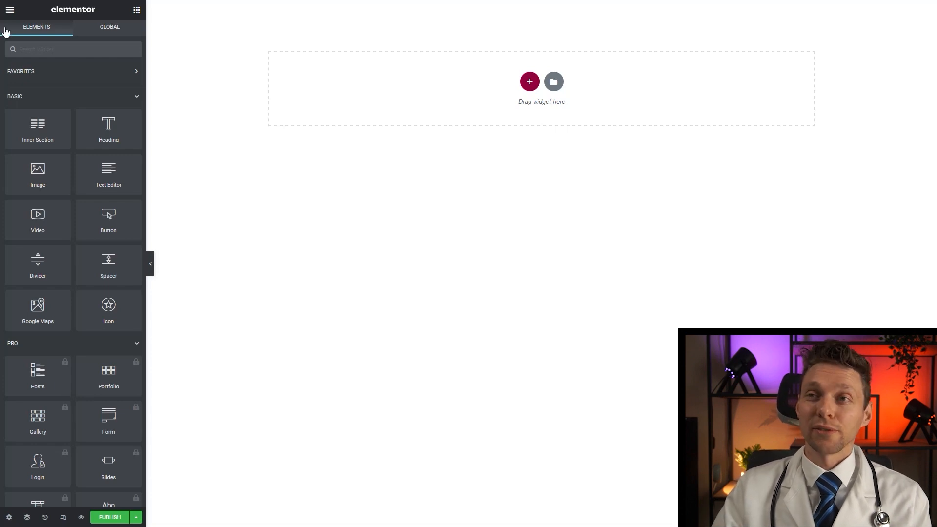
Add a Heading widget to the empty page and set its title to "Coming Soon".
left_click_drag(109, 127, 486, 84)
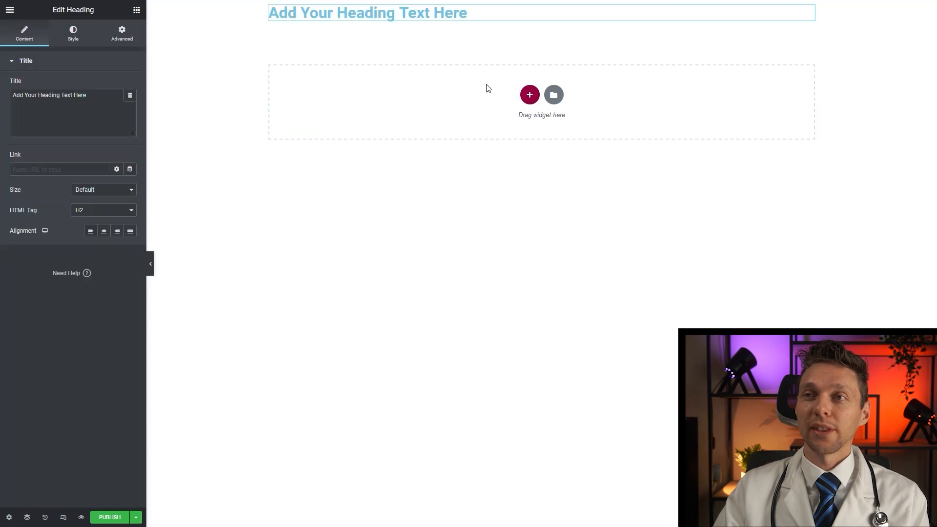
triple_click(117, 95)
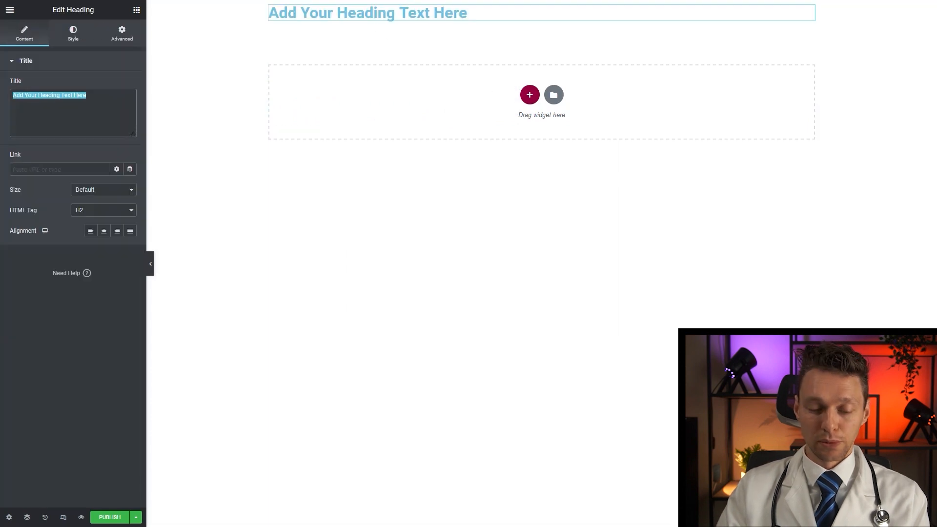
type("Coming Soon")
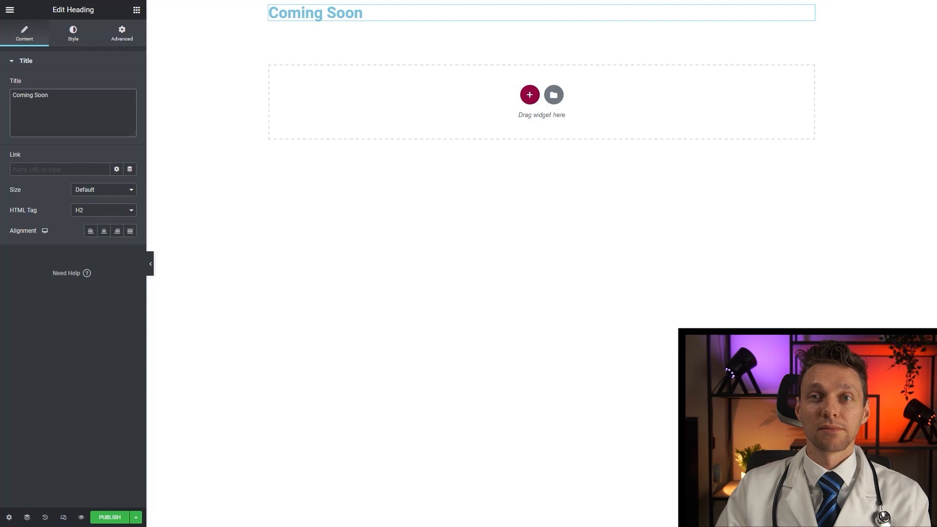
Set the "Coming Soon" heading's HTML tag to H1 and center its alignment.
left_click(103, 213)
left_click(87, 224)
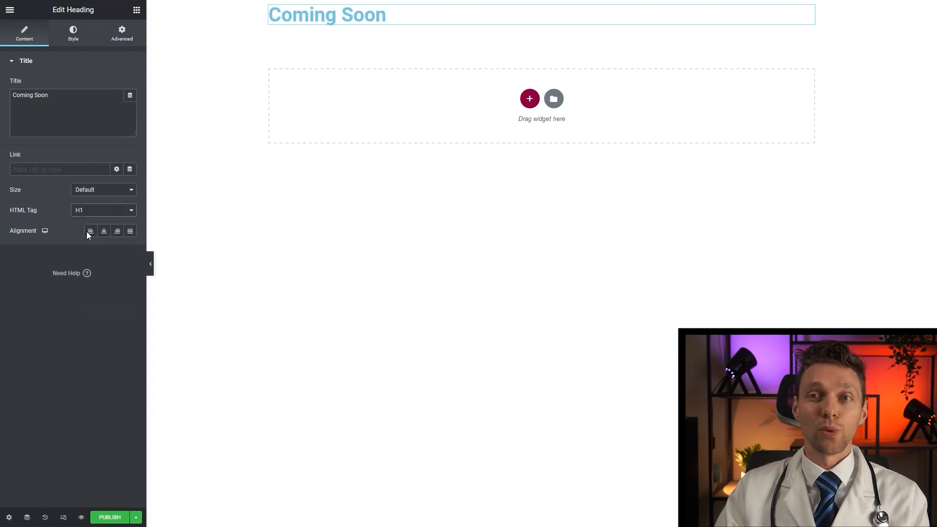
left_click(102, 236)
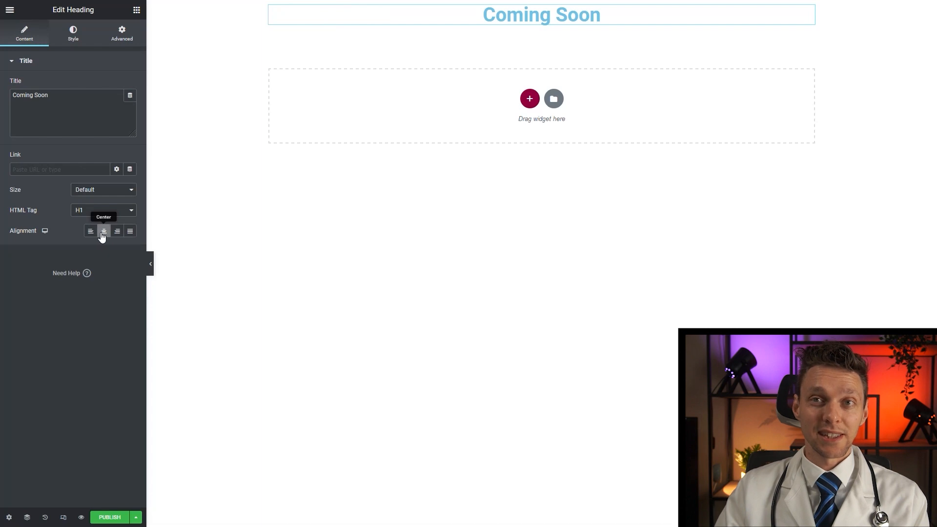
Set the heading's text color to black, #000000.
left_click(75, 37)
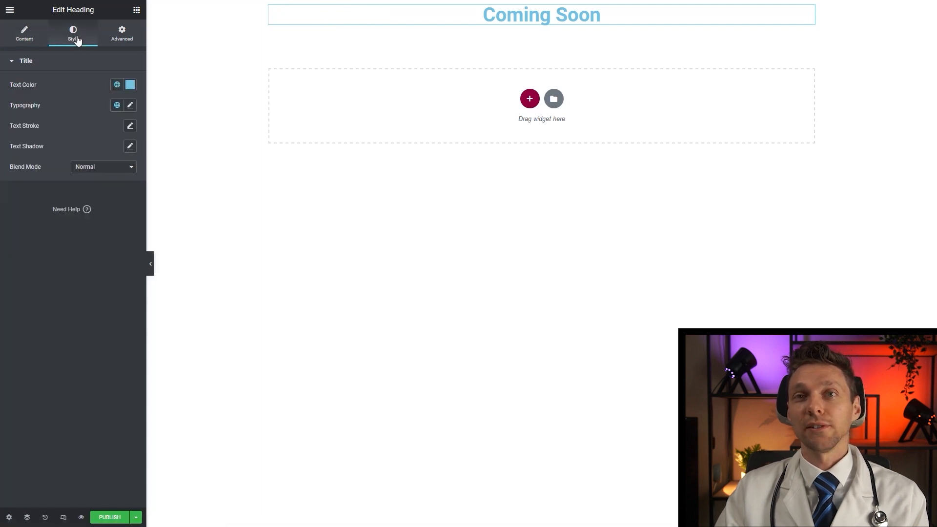
left_click(131, 88)
left_click_drag(80, 141, 129, 206)
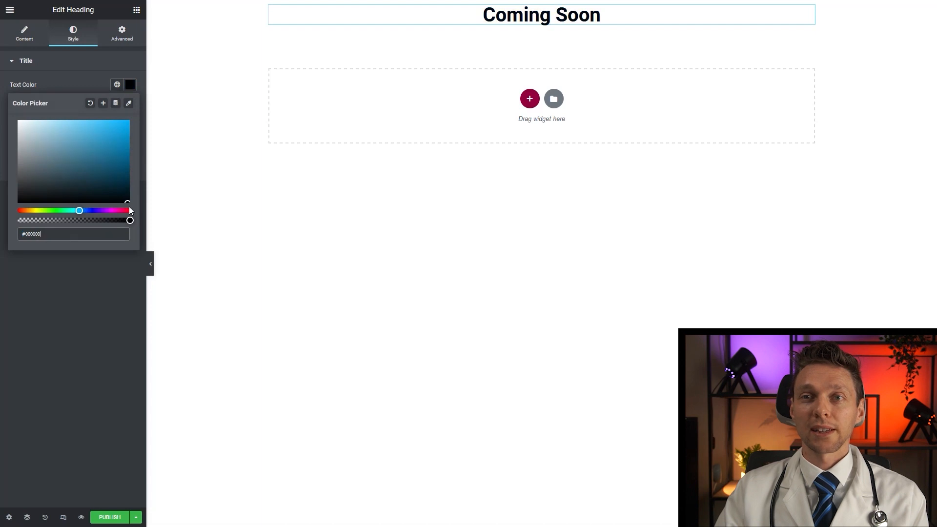
left_click(86, 75)
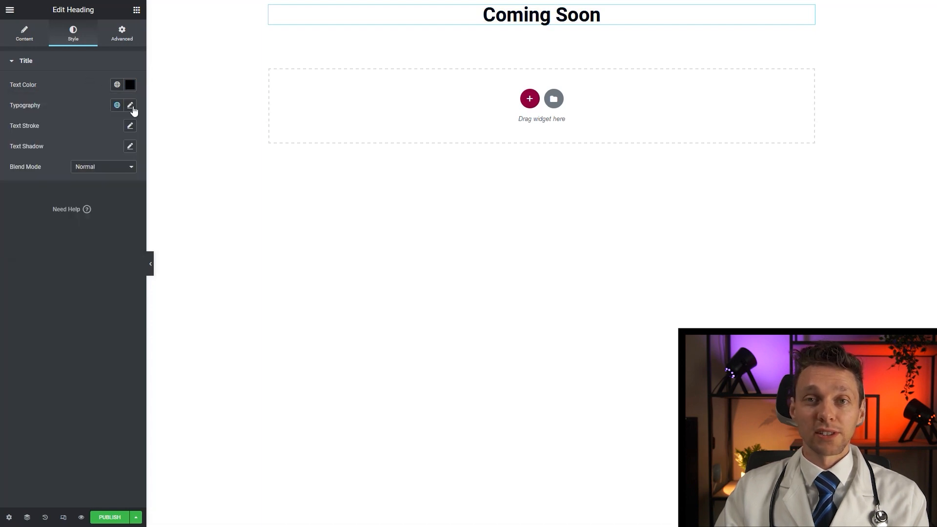
Set the heading's typography to the Poppins font family with a desktop size of 60 px.
left_click(131, 105)
left_click(92, 154)
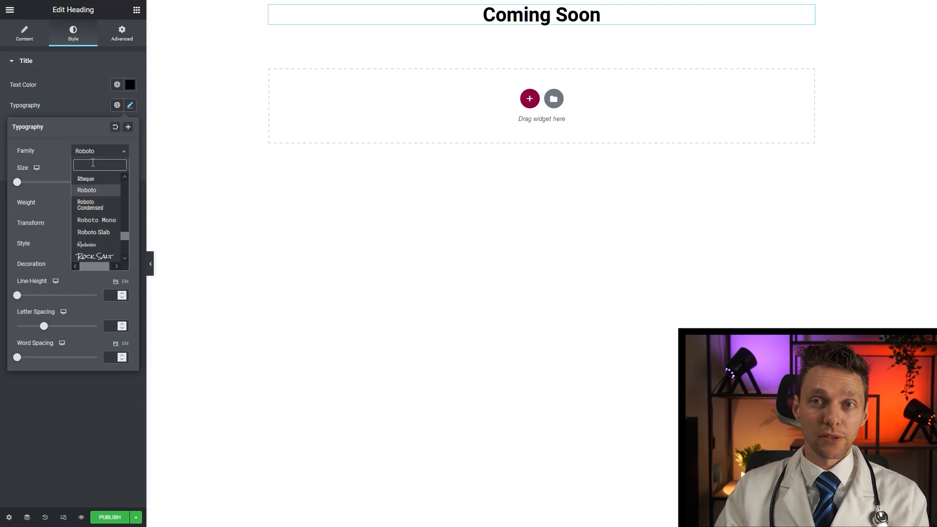
type("popp")
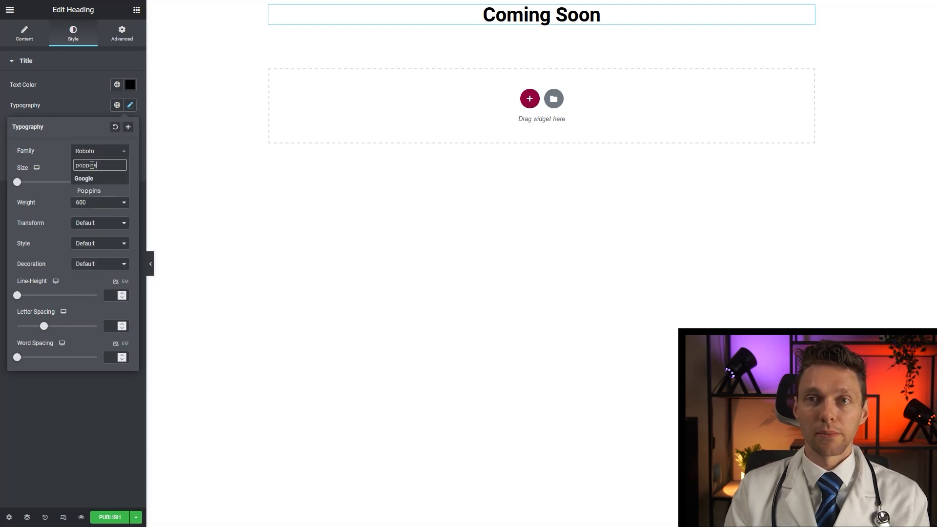
type("ins")
left_click(88, 191)
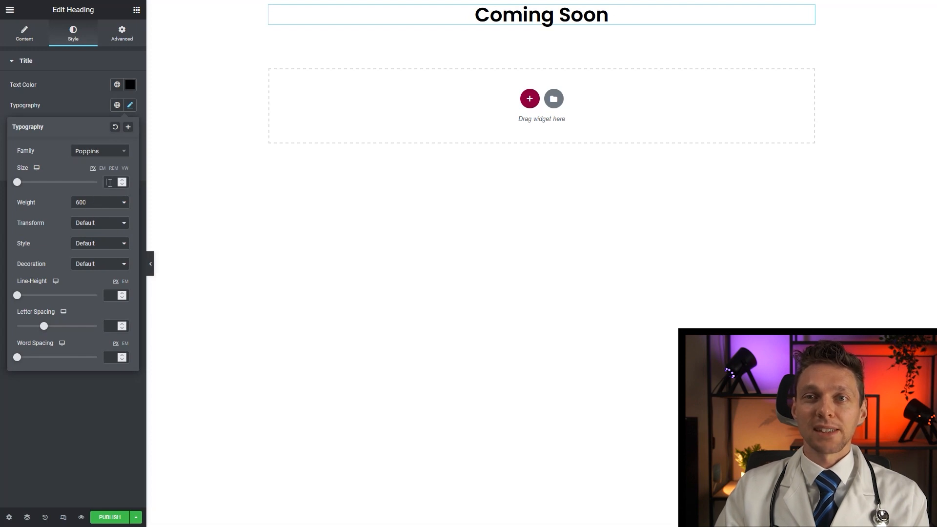
left_click(109, 183)
type("60")
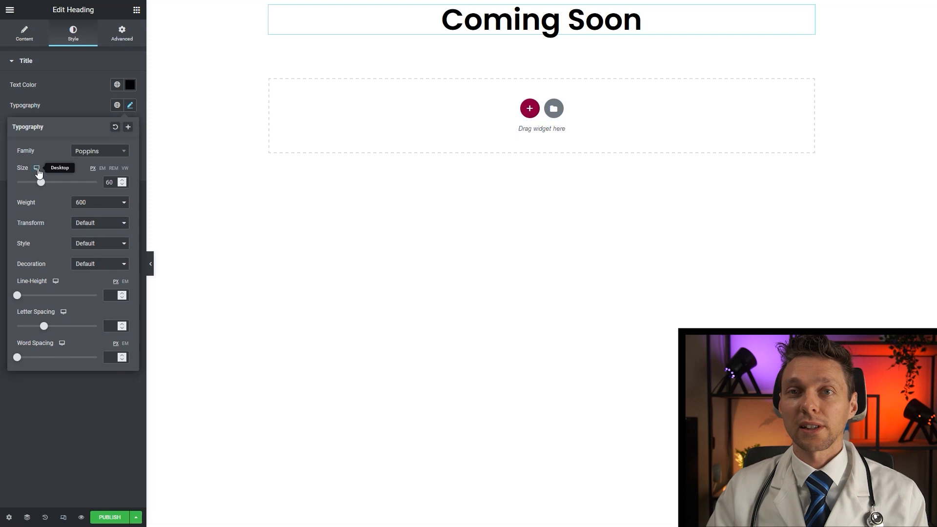
Set the heading's font size to 44 px for mobile and return to the desktop view.
mouse_move(39, 173)
left_click(34, 194)
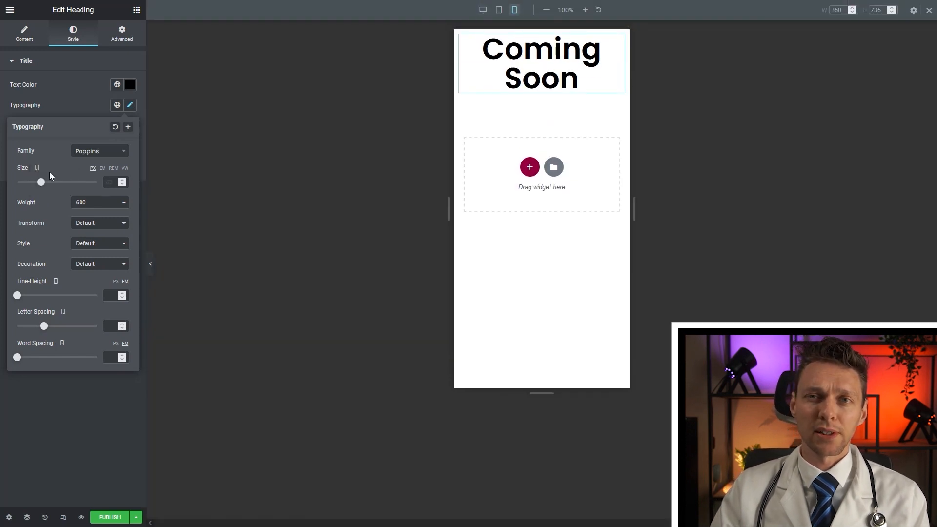
left_click(114, 187)
type("44")
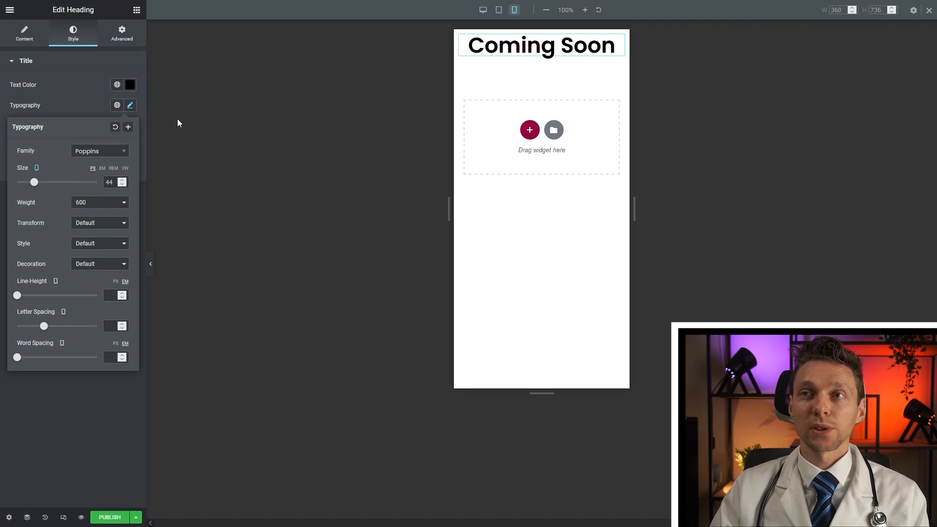
left_click(483, 10)
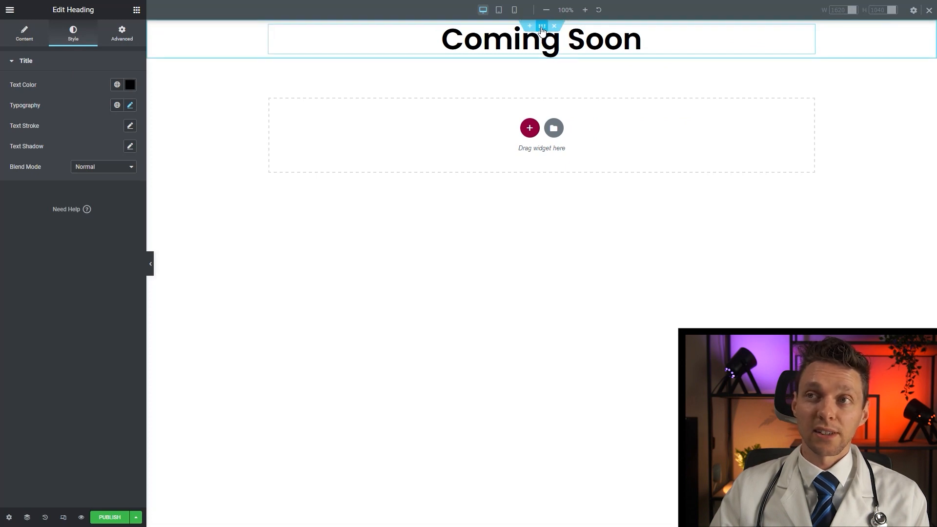
Give the heading's section a minimum height of 100 VH.
left_click(541, 27)
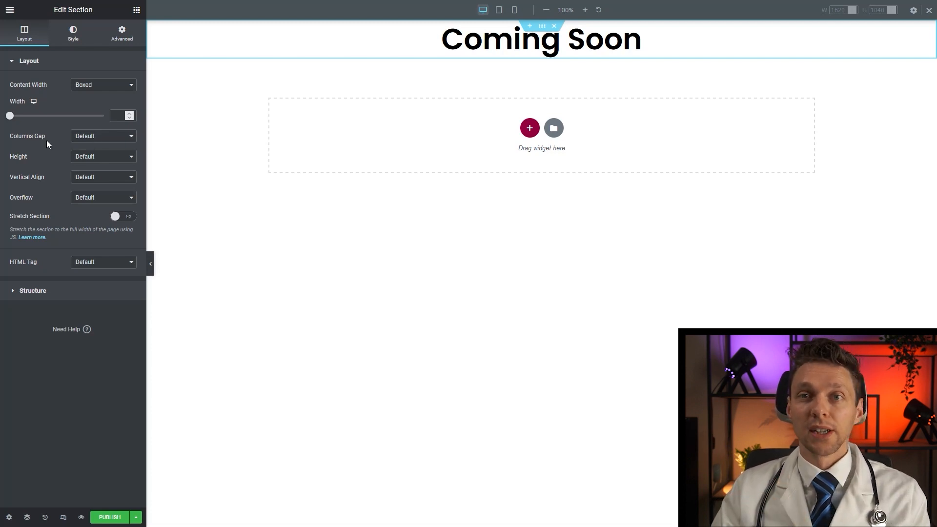
left_click(95, 158)
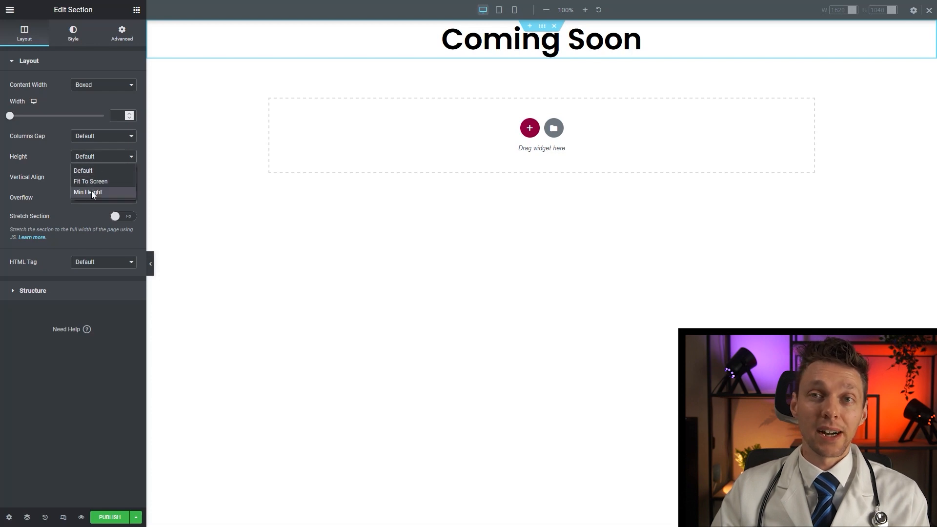
left_click(92, 193)
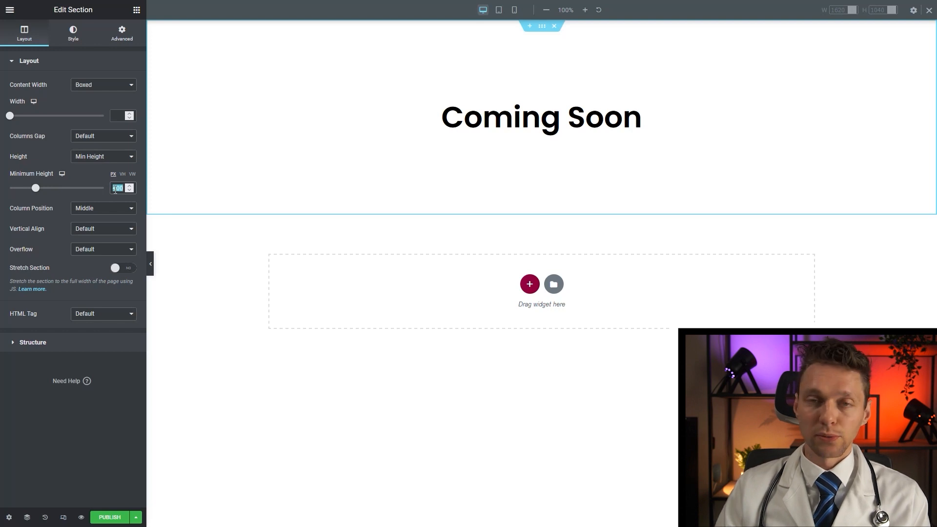
type("100")
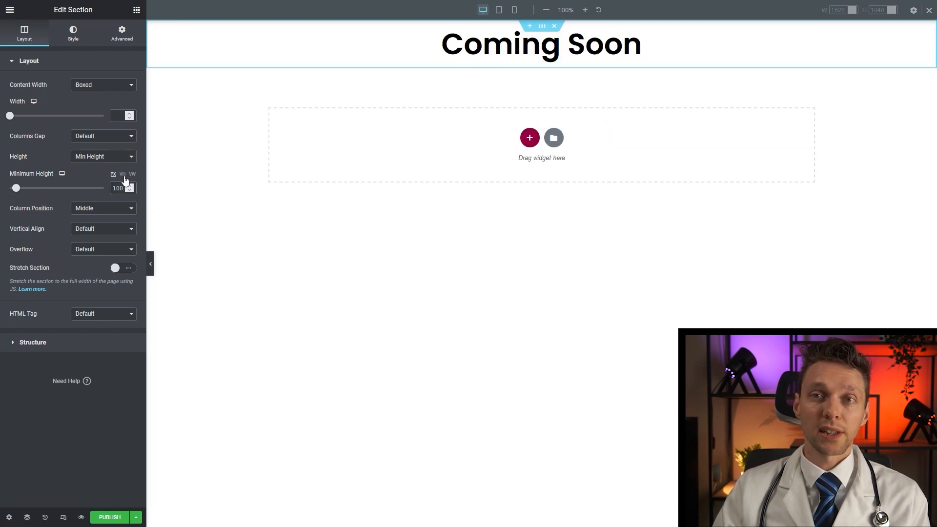
left_click(123, 175)
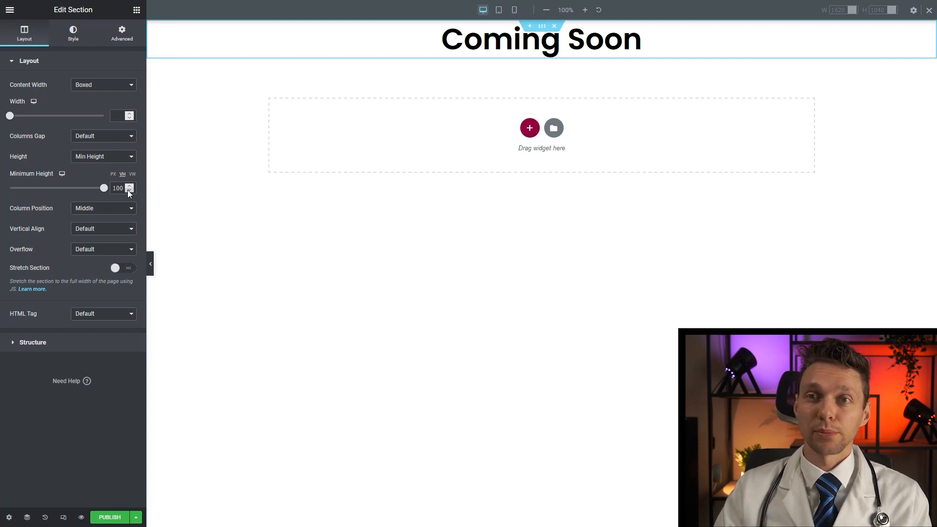
left_click(128, 190)
left_click(131, 186)
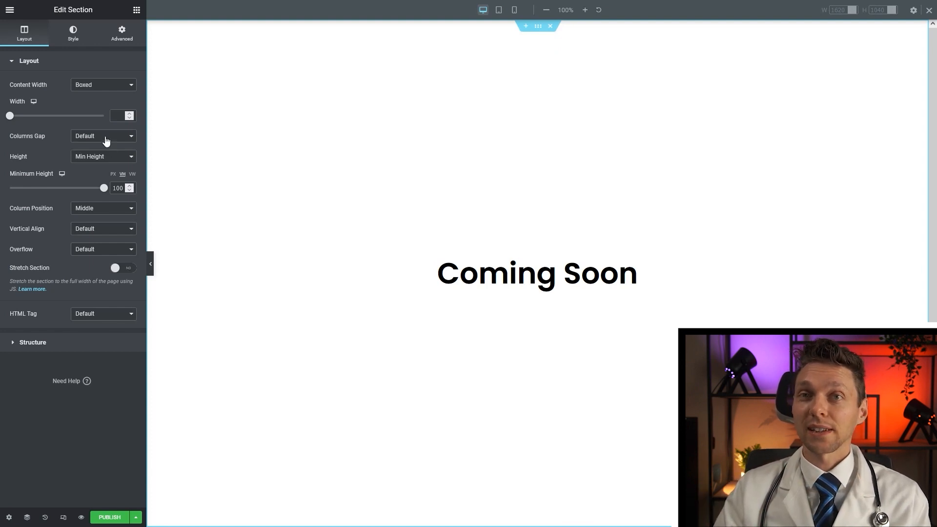
Set the section's background type to video.
left_click(74, 42)
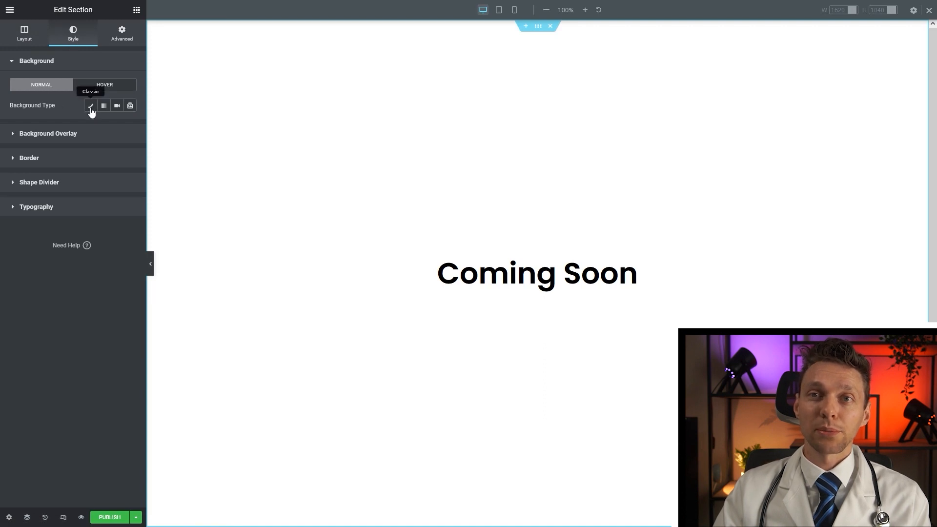
left_click(117, 110)
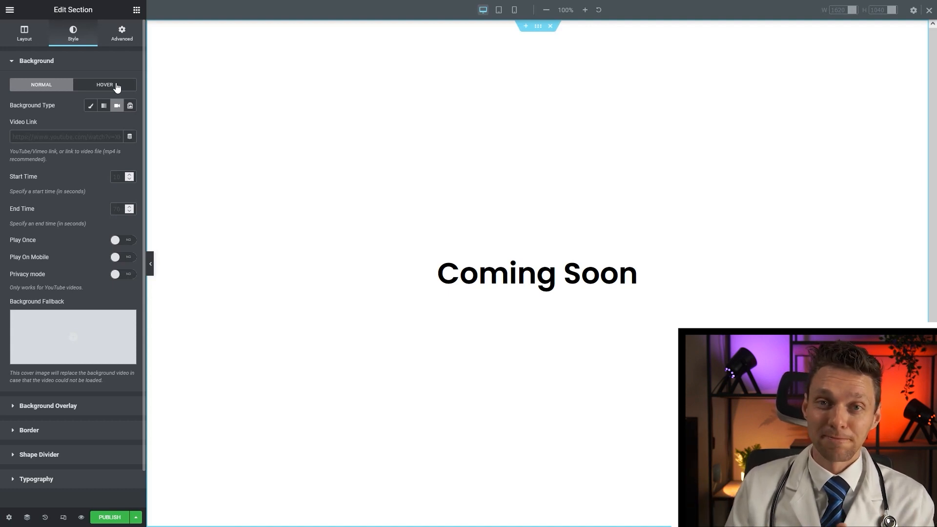
left_click(86, 136)
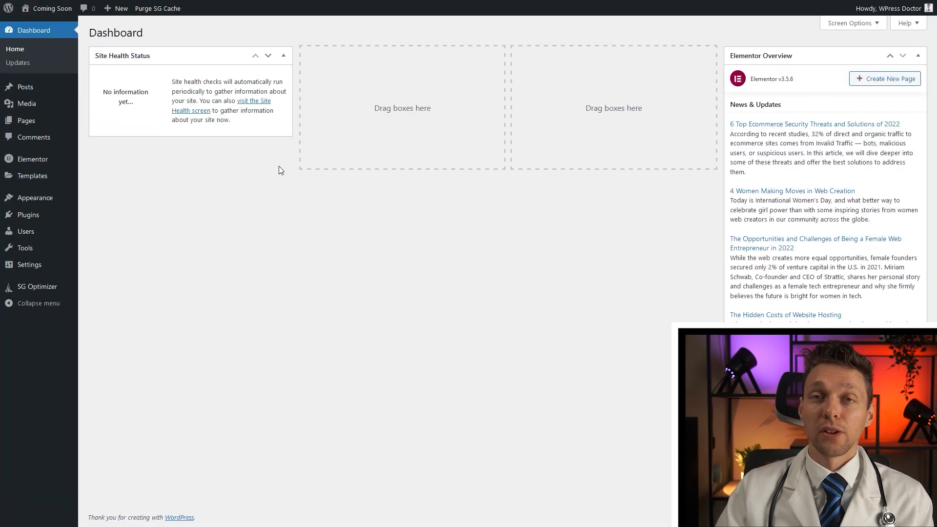
Switch to the WordPress dashboard and upload the video Skyscrapers.mp4 to the media library.
mouse_move(39, 104)
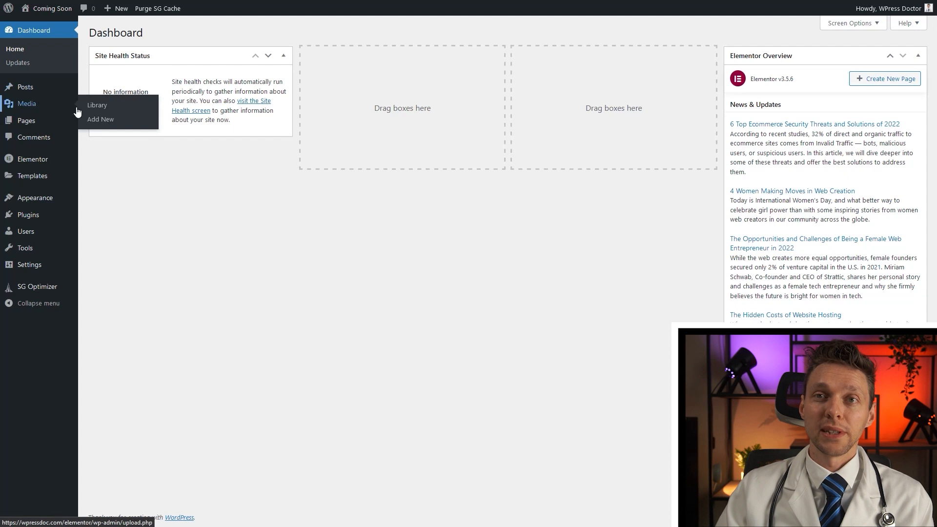
left_click(99, 120)
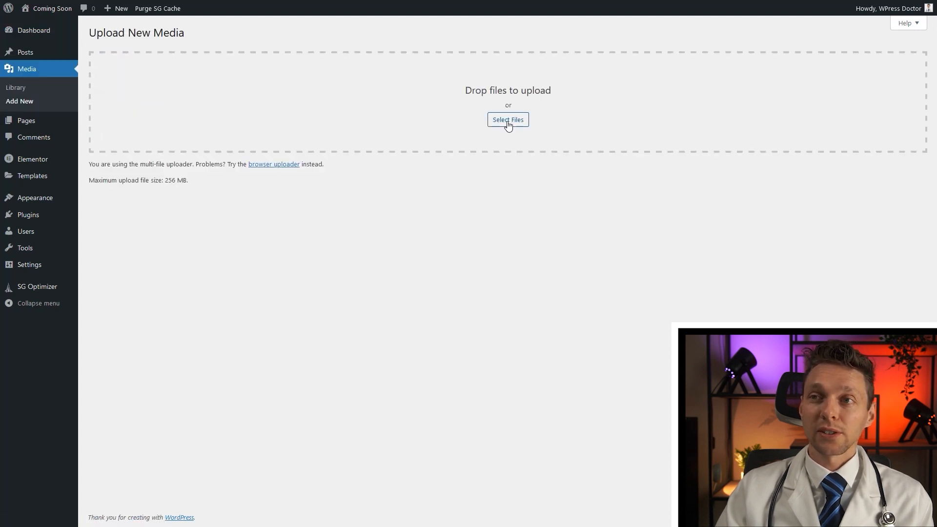
left_click(508, 125)
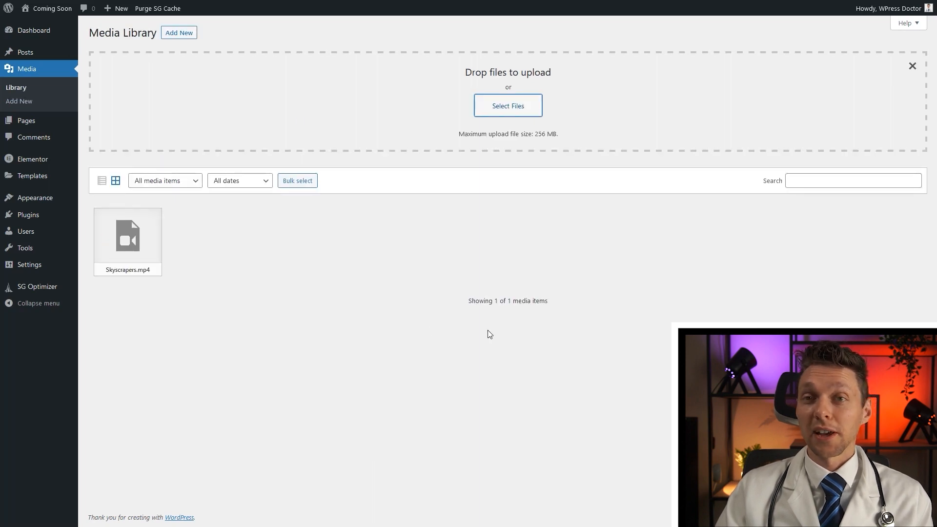
Copy the file URL of Skyscrapers.mp4 and paste it in Elementor as the section background's video link.
left_click(150, 246)
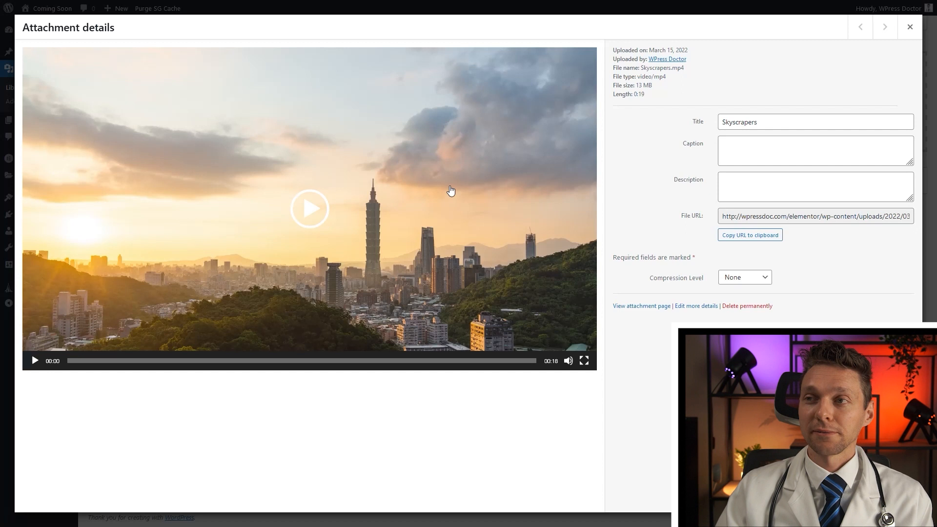
left_click(742, 238)
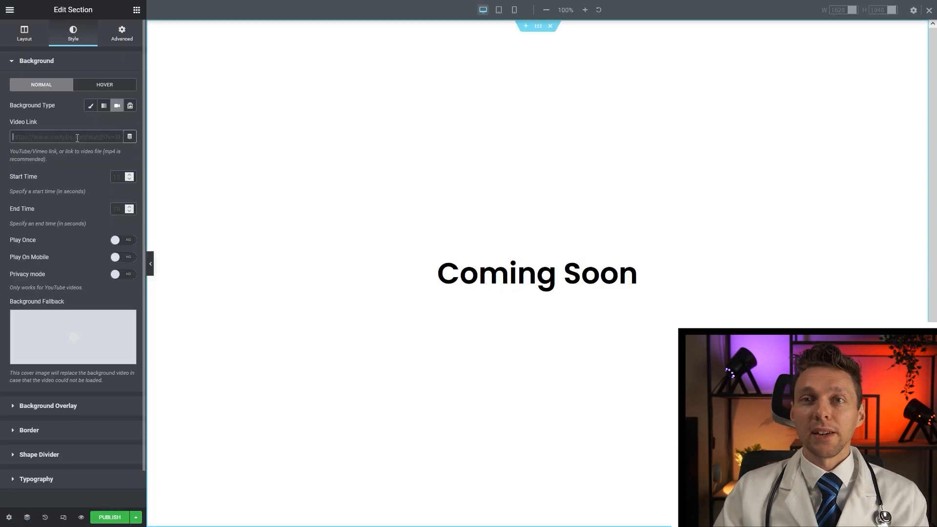
right_click(78, 137)
left_click(107, 209)
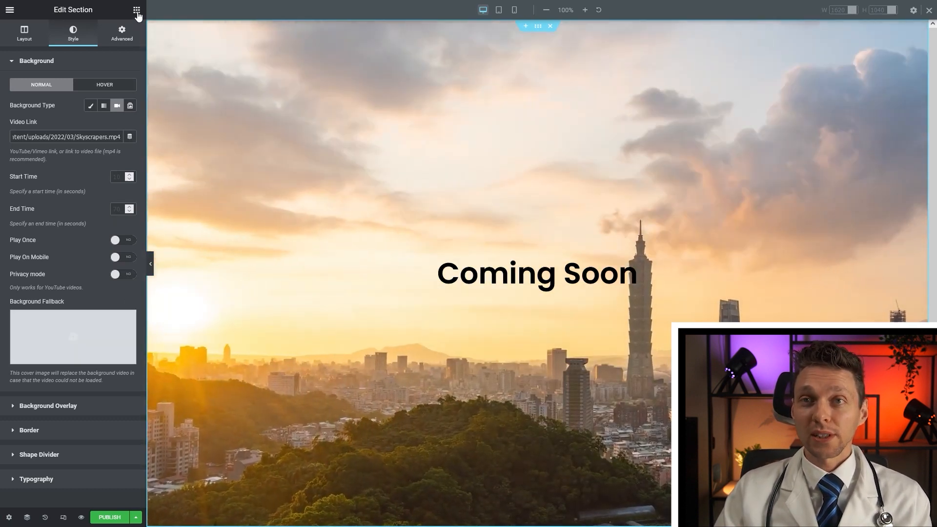
Add a Text Editor widget below the heading and replace its placeholder text with "Ouw website is being build right now".
left_click(138, 12)
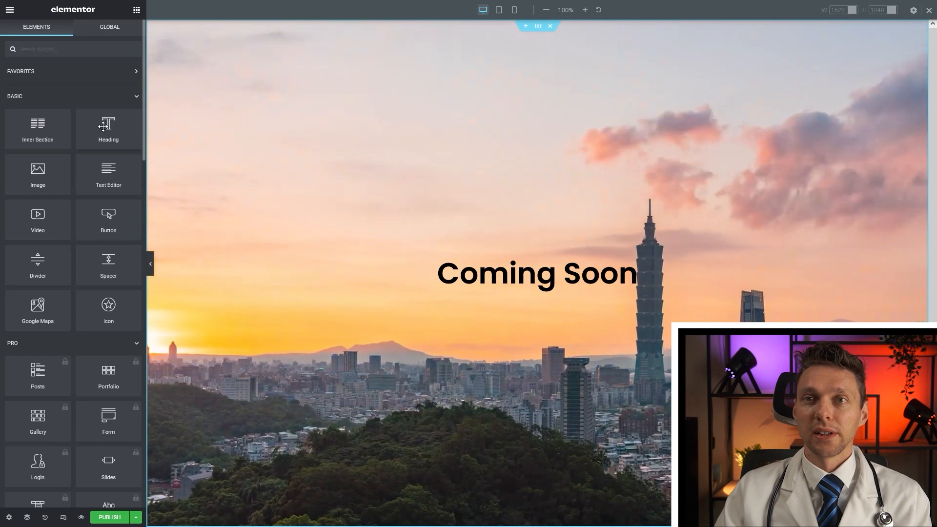
left_click_drag(108, 173, 523, 288)
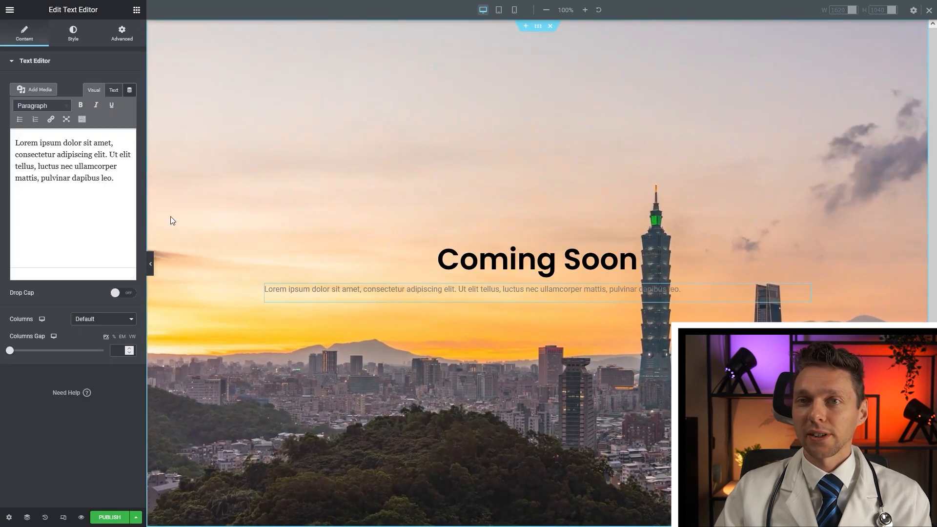
left_click_drag(124, 180, 6, 136)
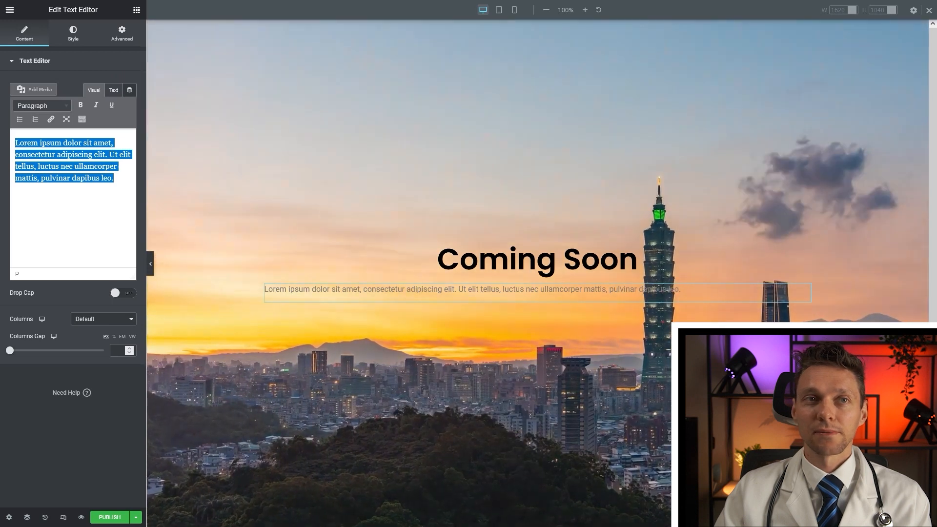
type("Ouw website is bein")
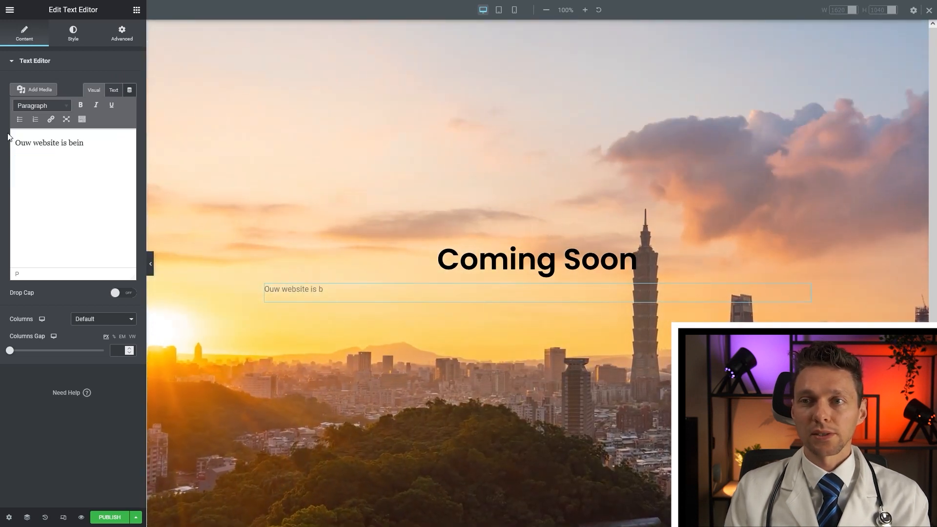
type("g build right now")
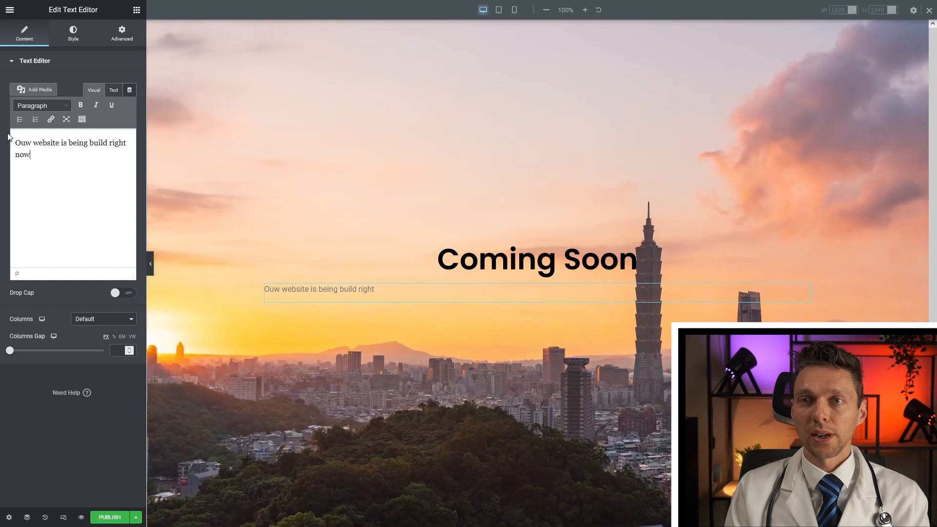
Extend the text below the heading with "by the lovely people of our business." and set its text color to black, #000000.
type(" by the lovely people")
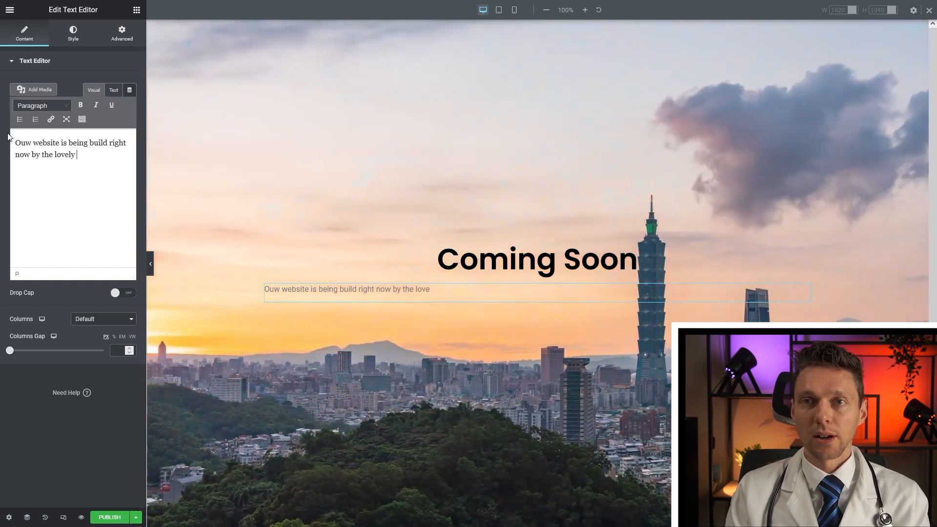
type(" of our business.")
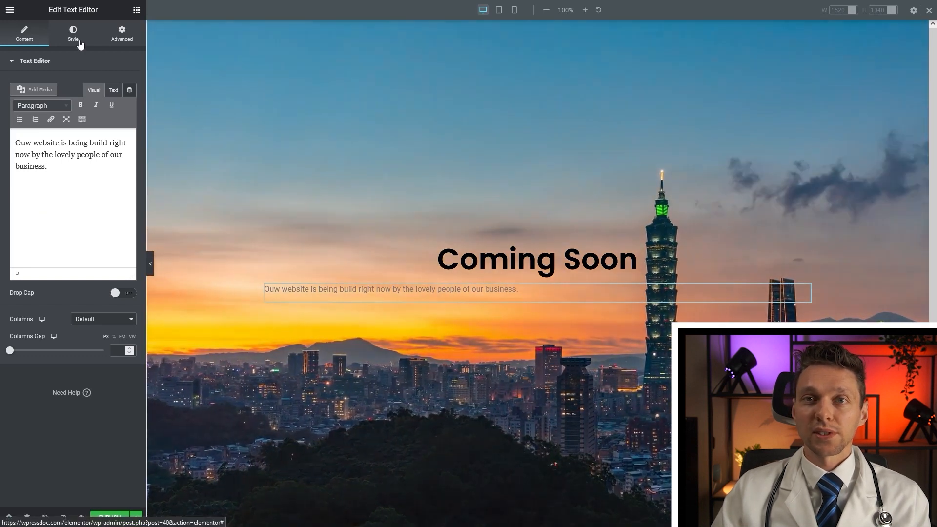
left_click(76, 36)
left_click(130, 106)
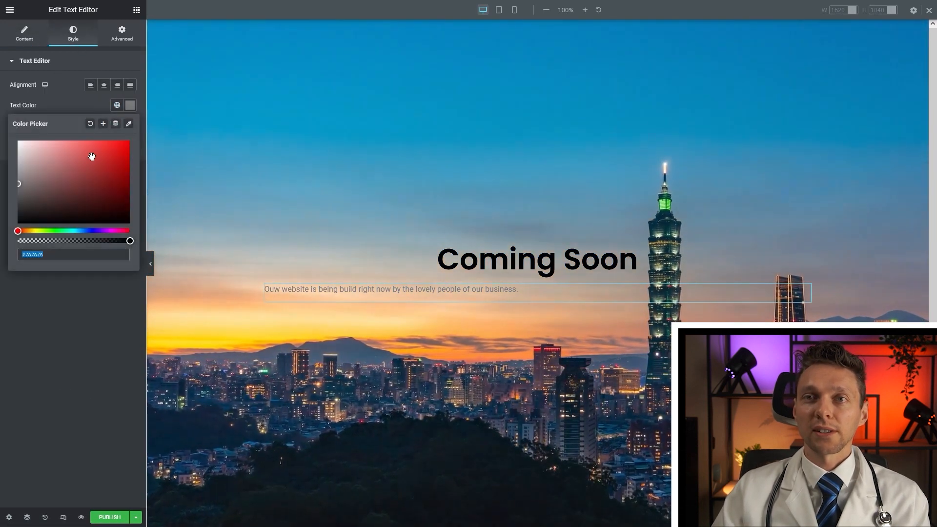
left_click(128, 222)
left_click(129, 105)
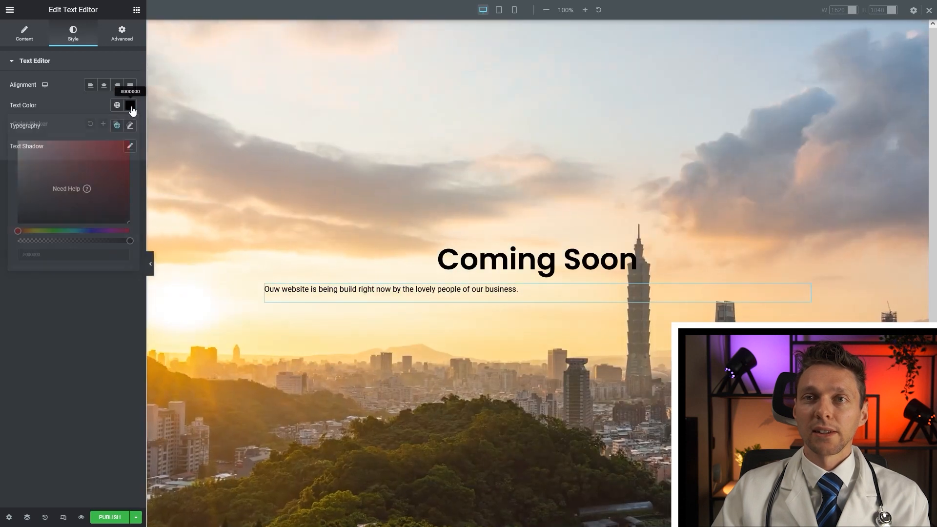
Set the text's typography to Poppins at 25 px and center its alignment.
left_click(132, 126)
left_click(100, 172)
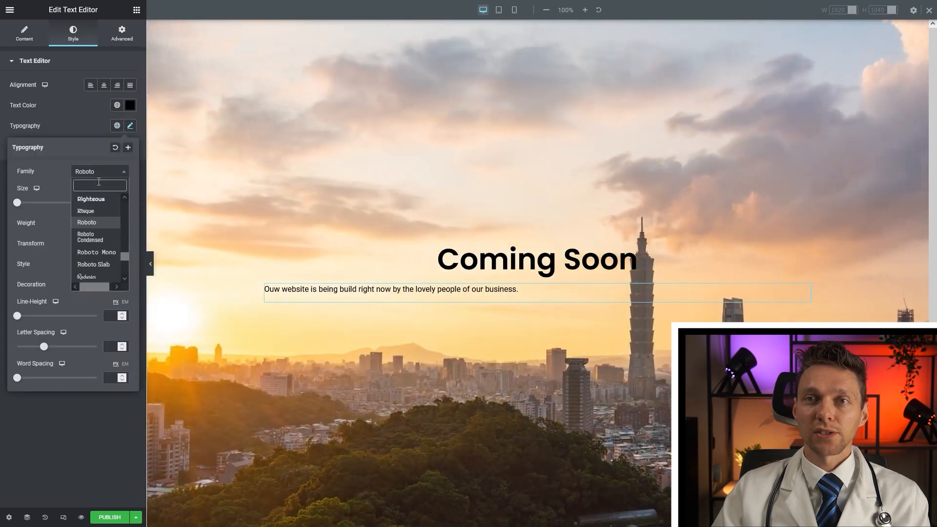
type("popp")
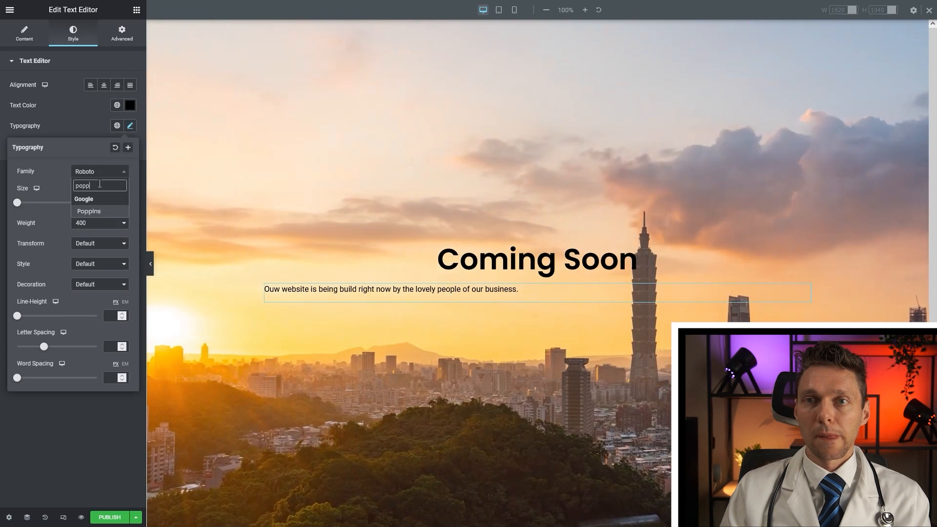
left_click(100, 211)
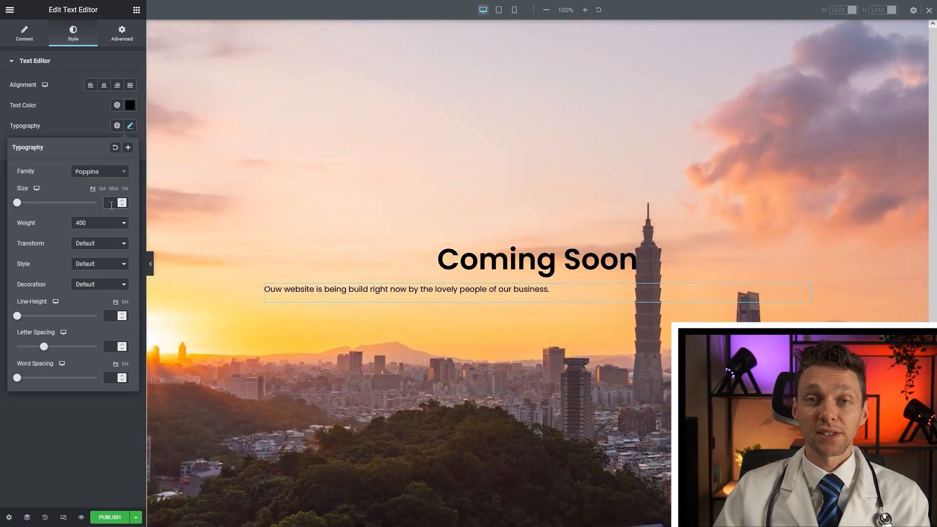
type("25")
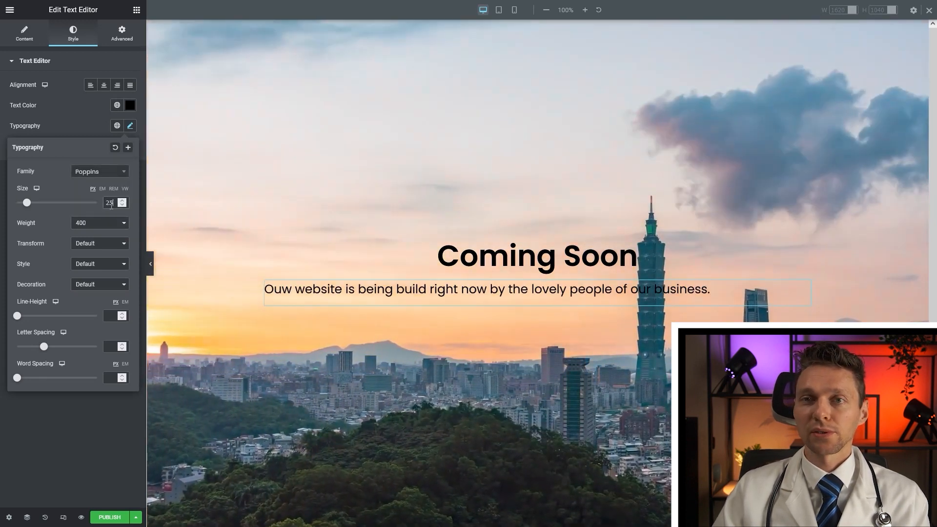
left_click(104, 91)
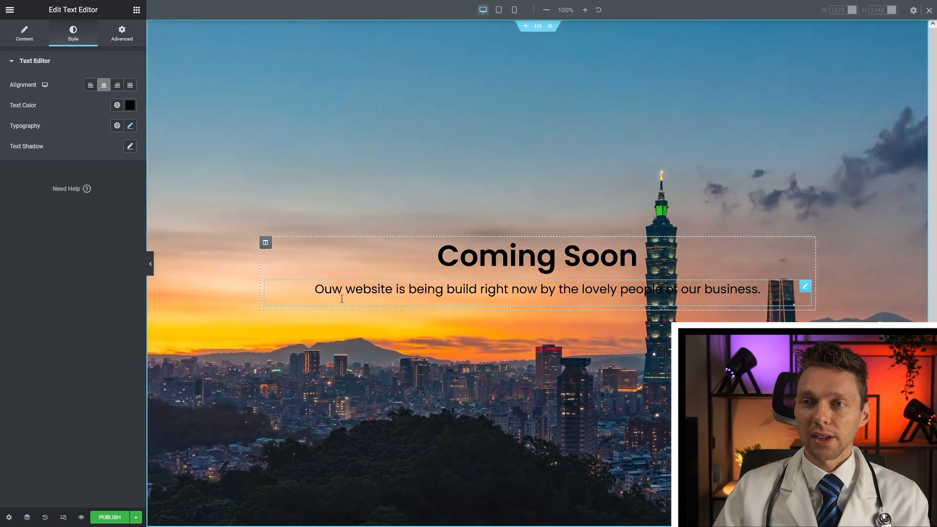
Correct the misspelled first word of the text below the heading to "Our".
left_click(342, 298)
key("BackSpace")
type("r")
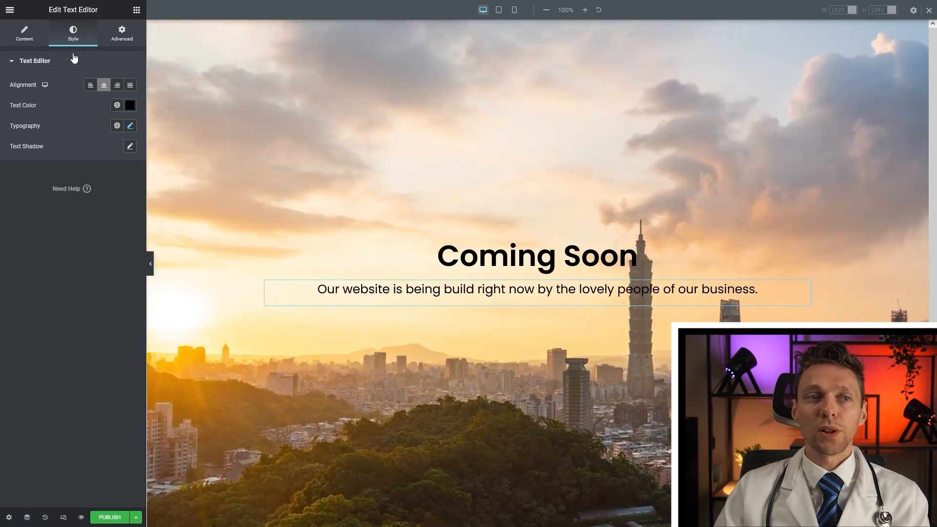
Add a Social Icons widget below the text and open its Facebook item's link for editing.
left_click(139, 12)
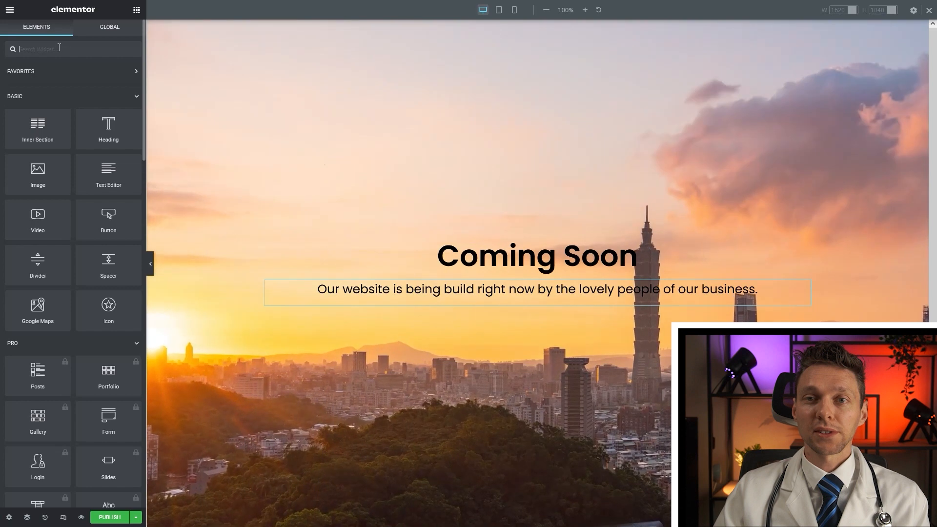
type("social")
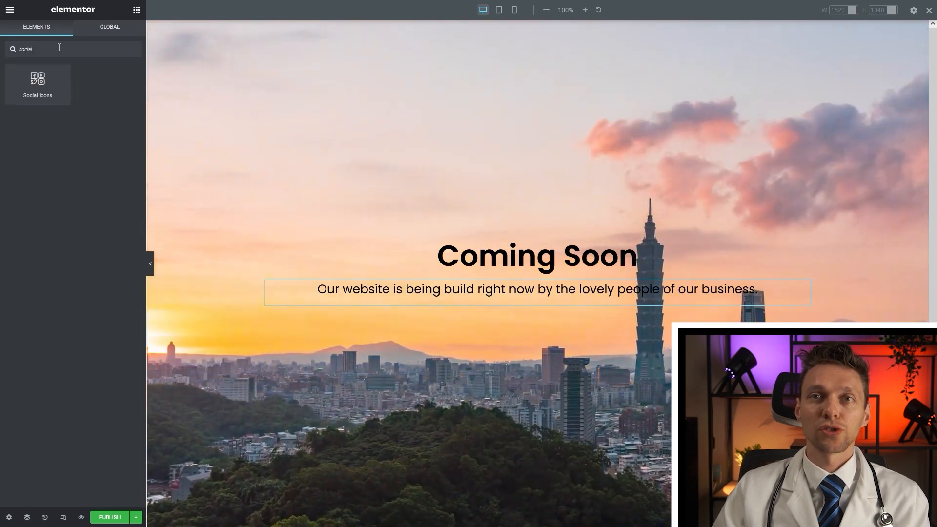
left_click_drag(46, 95, 536, 307)
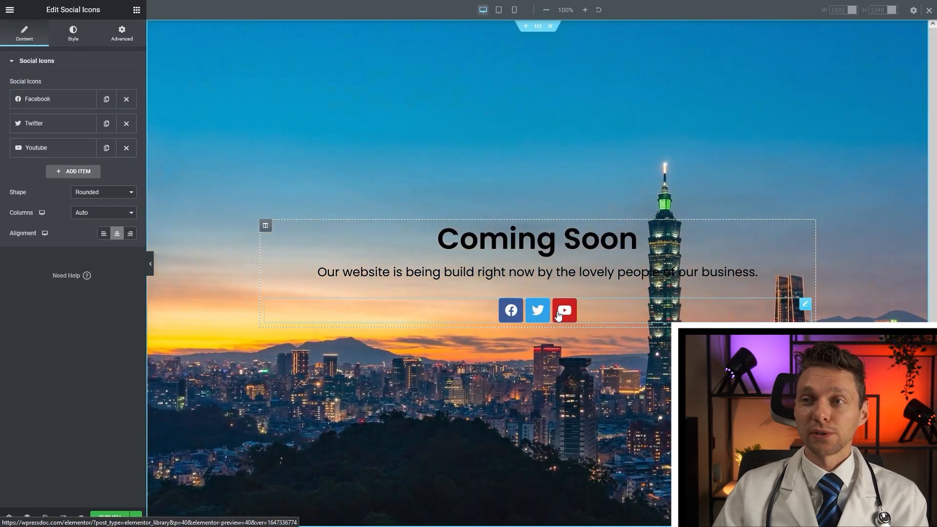
left_click(44, 99)
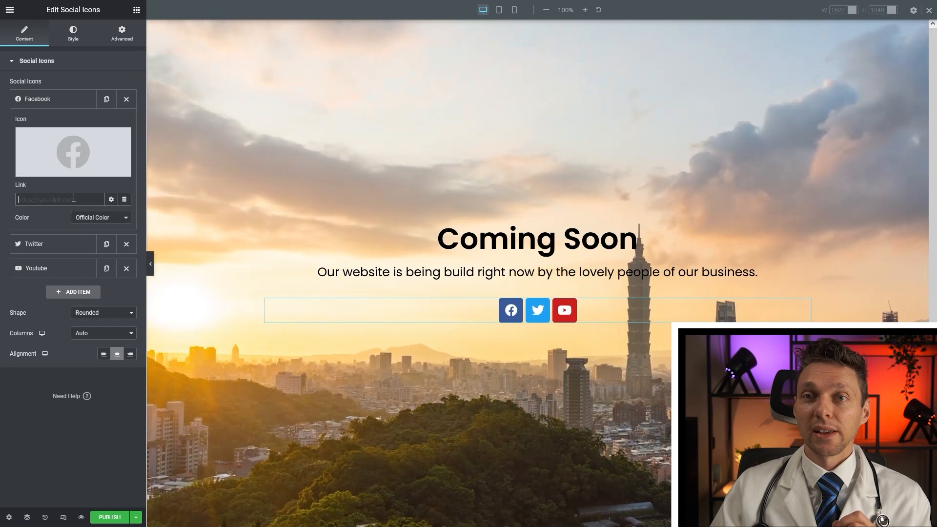
left_click(74, 198)
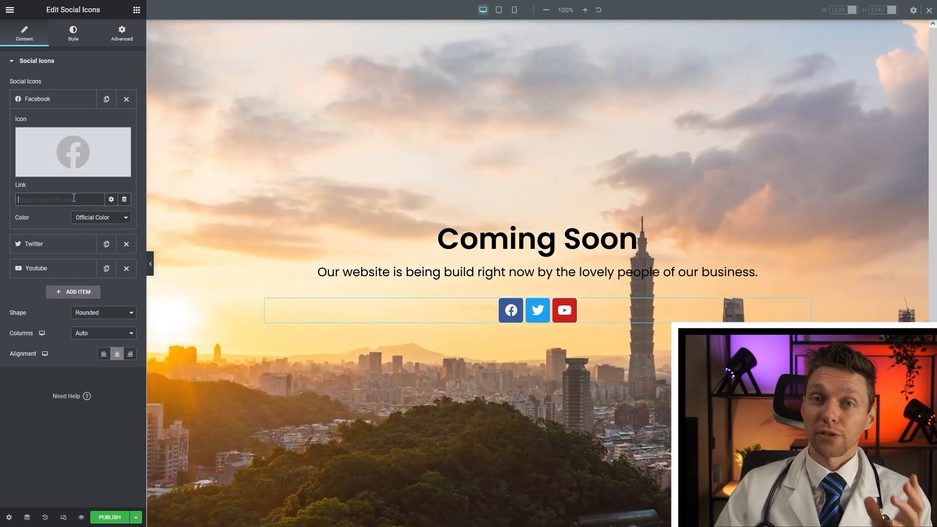
Replace the Youtube item in the social icons with a new item using the Instagram icon from the icon library.
left_click(126, 268)
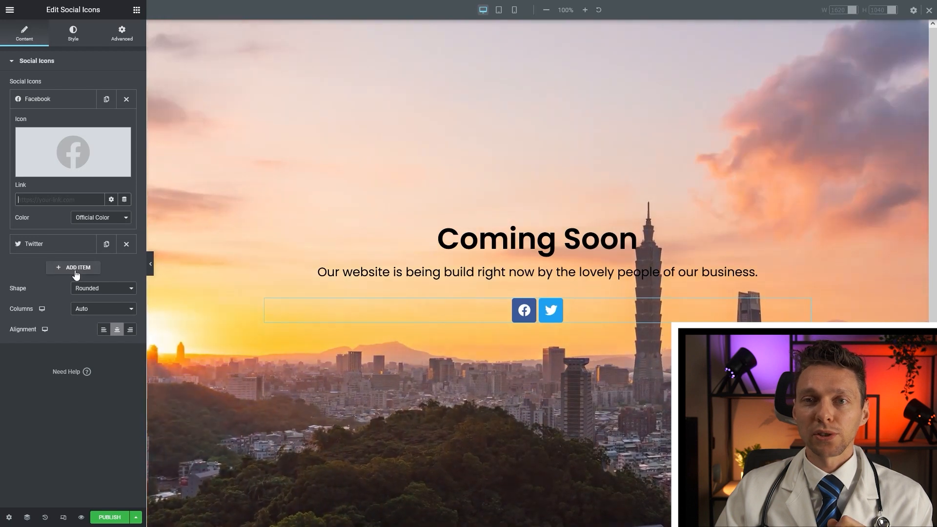
left_click(76, 268)
mouse_move(79, 215)
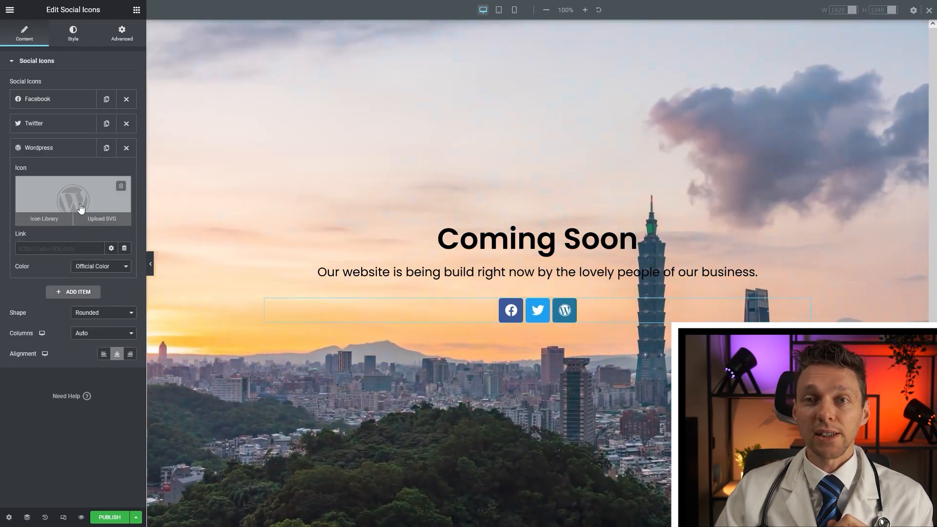
left_click(71, 207)
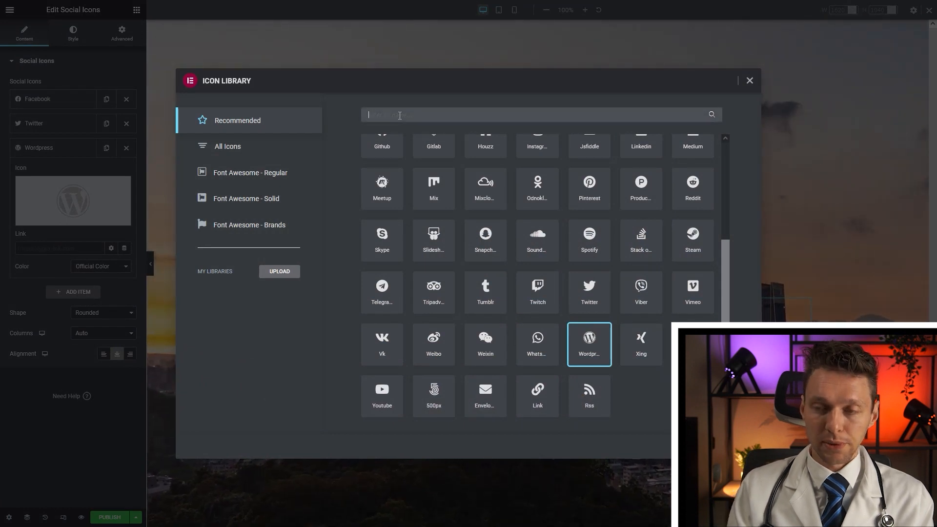
type("insta")
left_click(380, 181)
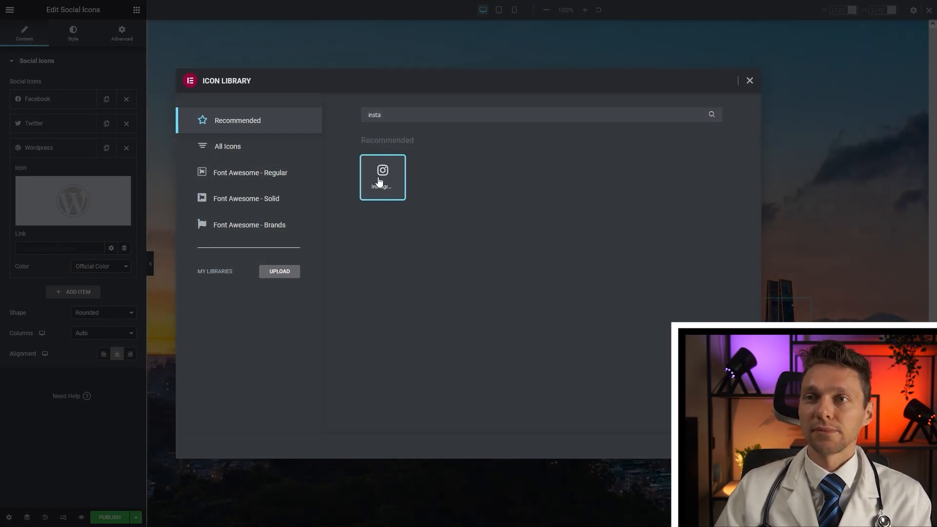
left_click(731, 446)
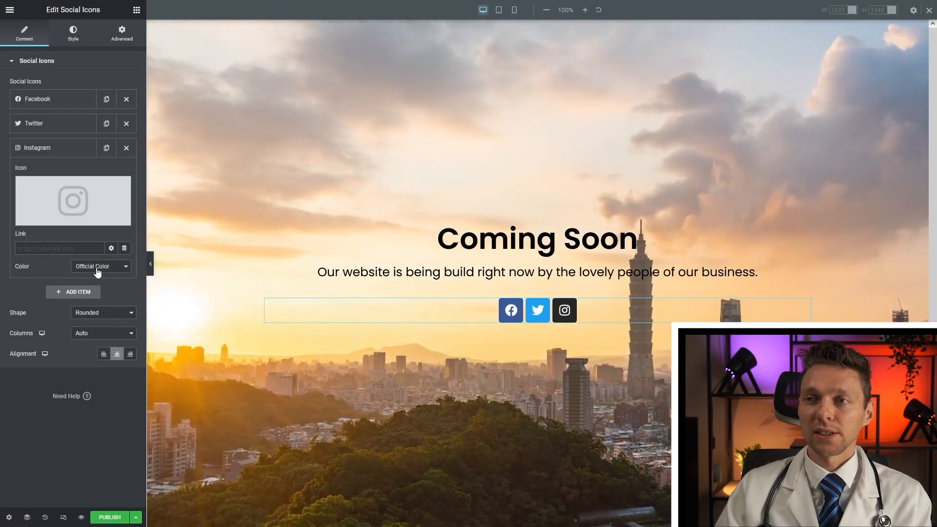
Set the Instagram item's color to Custom with the red #C90000 as its primary color.
left_click(97, 268)
left_click(89, 289)
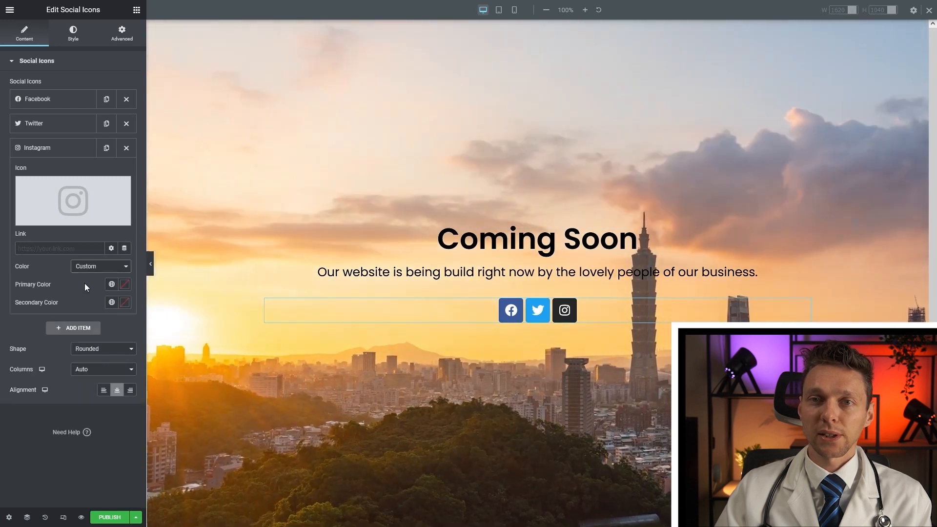
left_click(125, 286)
left_click_drag(135, 330, 190, 337)
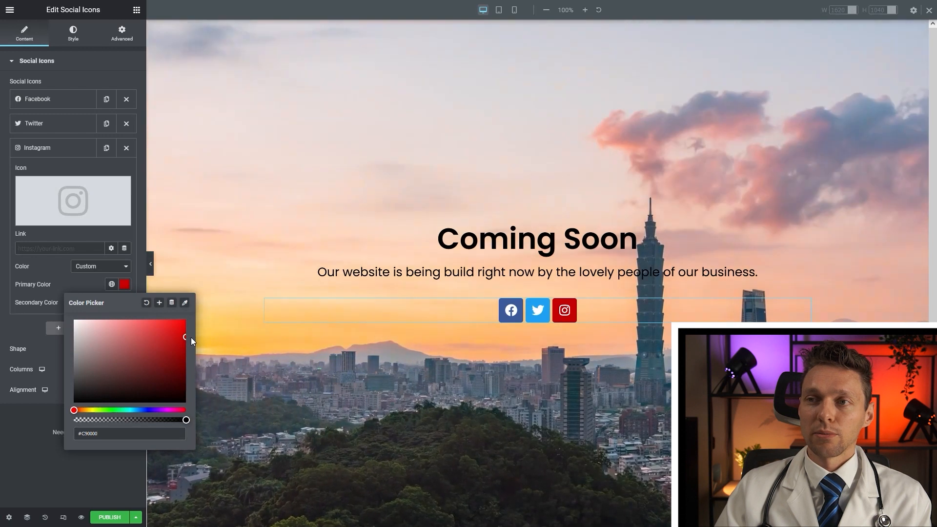
left_click(126, 239)
mouse_move(111, 224)
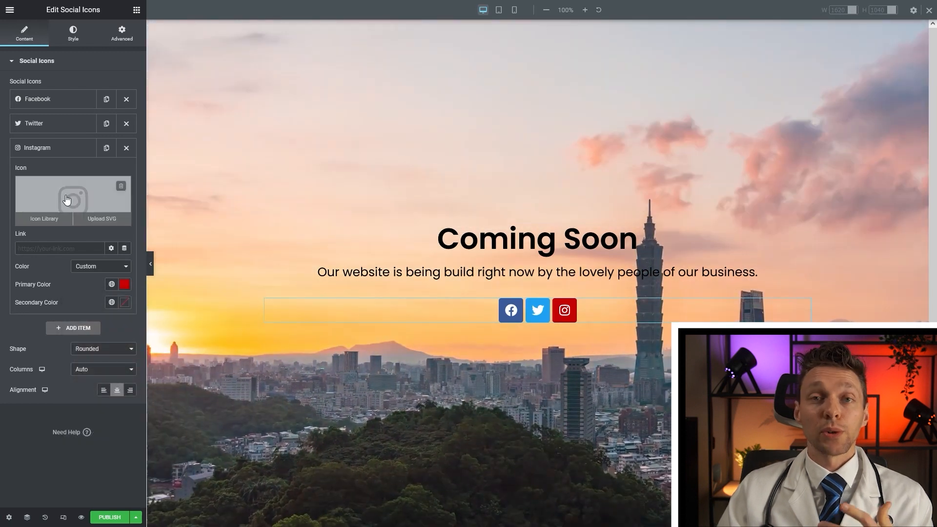
left_click(110, 221)
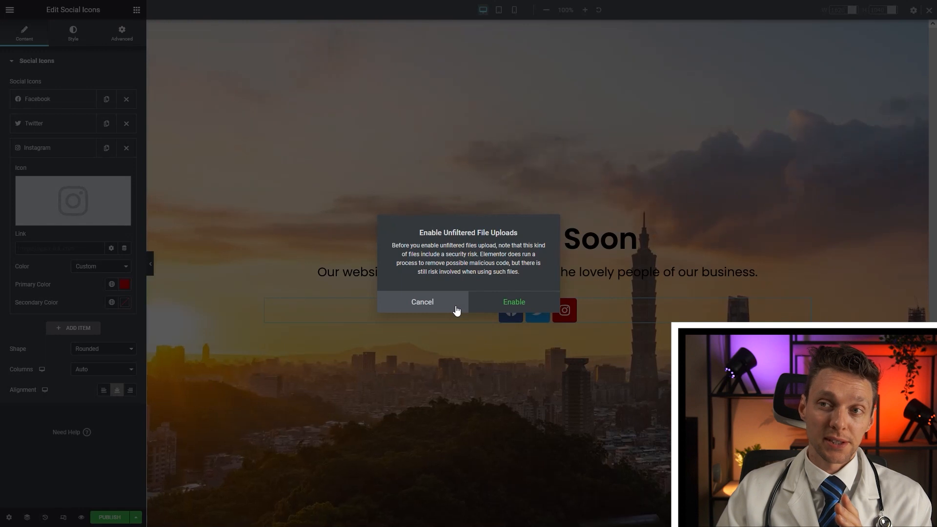
left_click(456, 311)
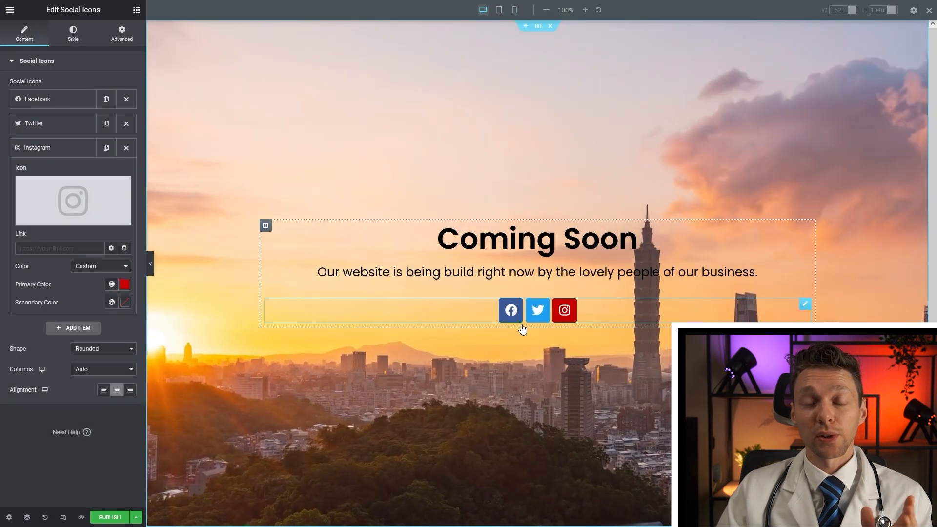
Publish the Coming Soon design and open Elementor's Maintenance Mode settings in the WordPress dashboard.
left_click(109, 517)
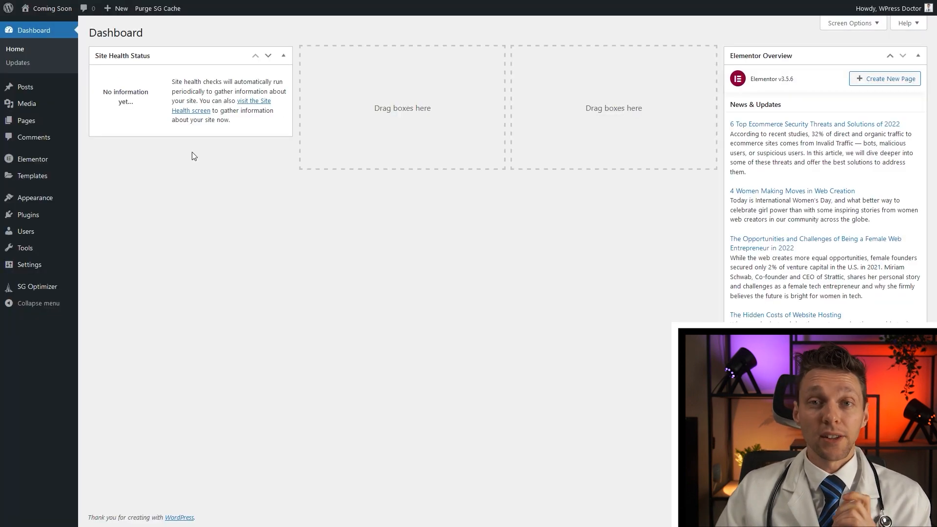
mouse_move(47, 181)
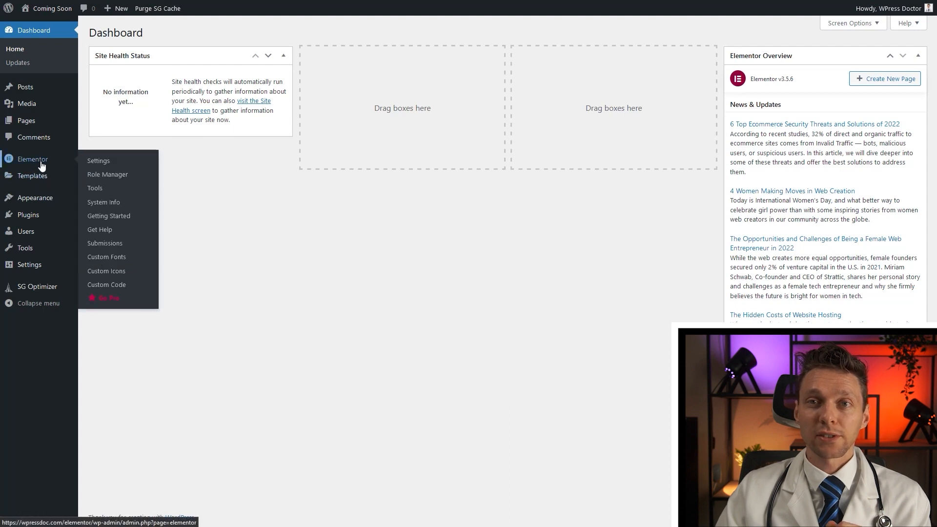
left_click(97, 191)
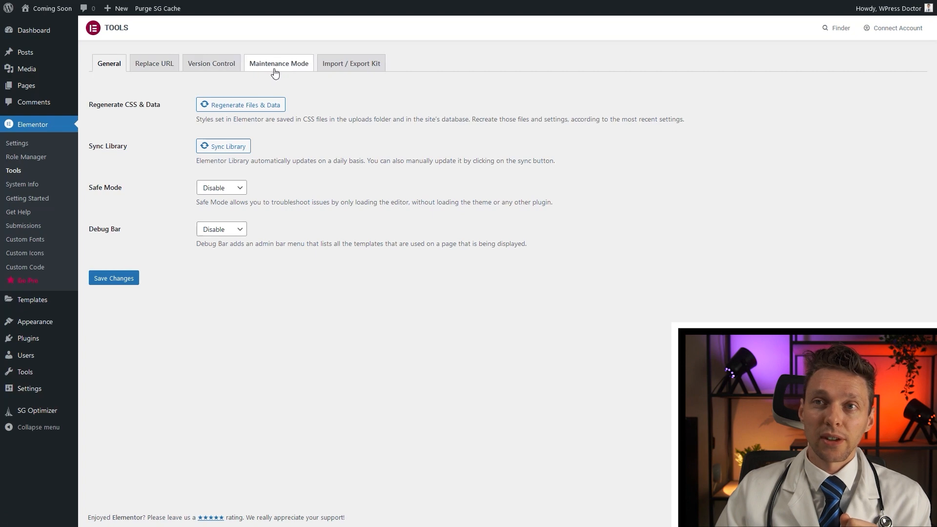
left_click(276, 73)
Set the maintenance mode to Coming Soon, choose the template for it and save the changes.
left_click(227, 141)
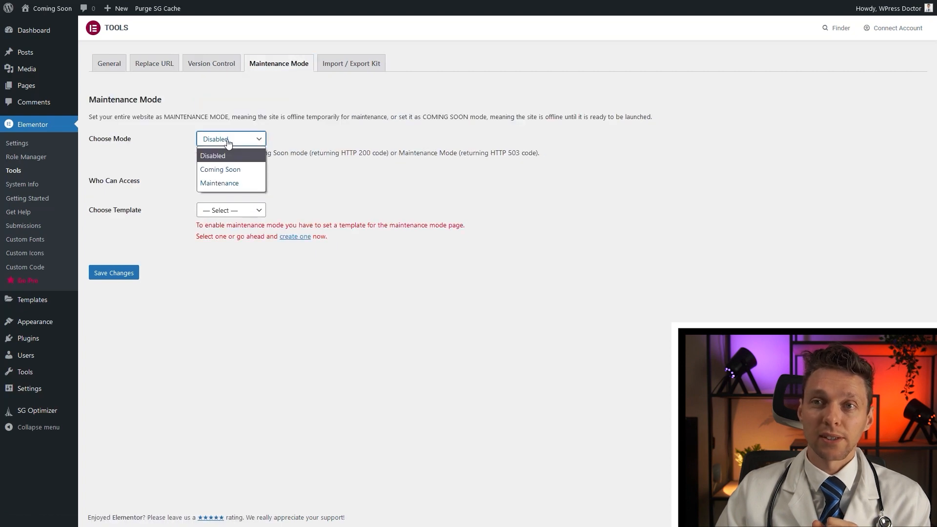
left_click(229, 170)
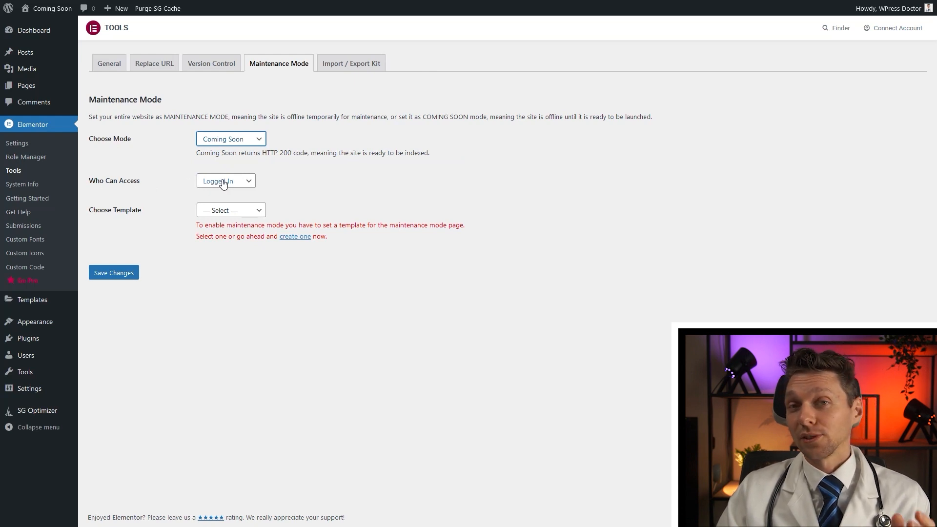
left_click(231, 209)
left_click(220, 236)
left_click(125, 264)
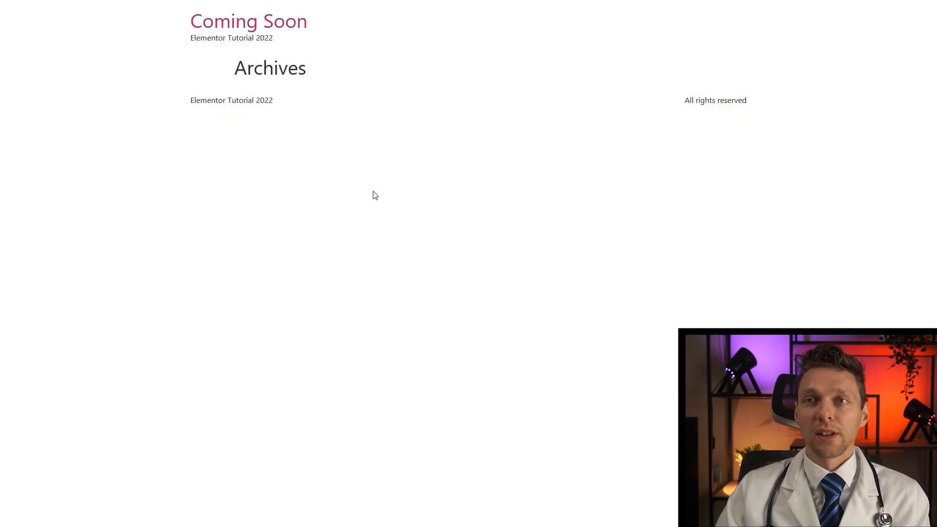
Switch to the site's public page and reload it to check the Coming Soon mode.
right_click(373, 194)
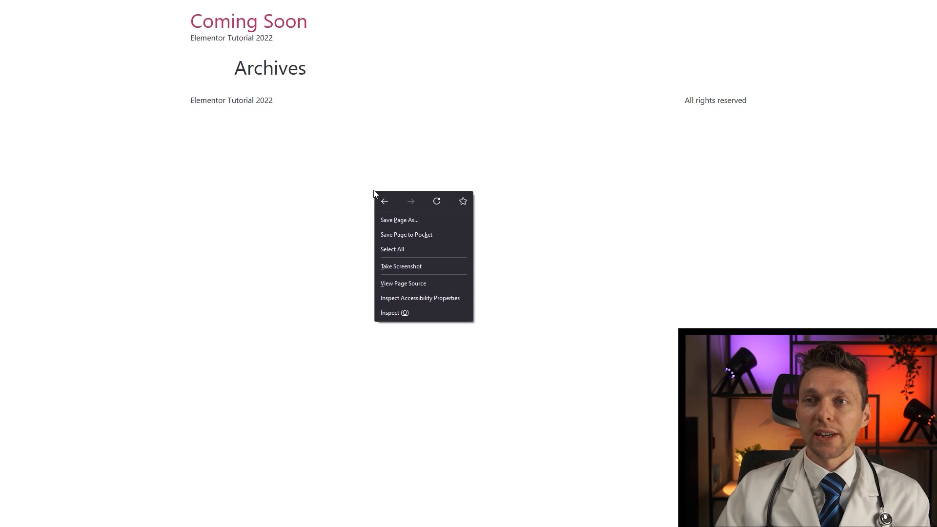
left_click(437, 202)
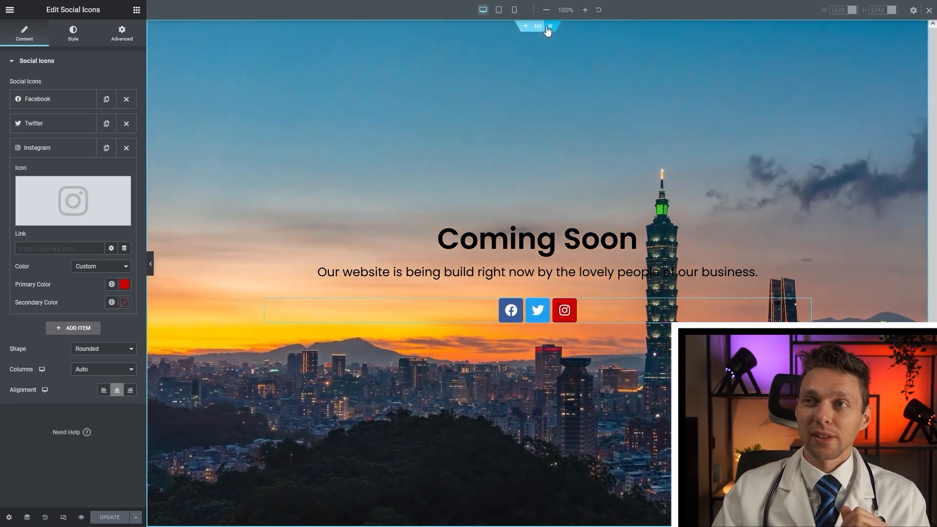
Delete the existing Coming Soon section and add a Divider widget to the empty page.
left_click(549, 26)
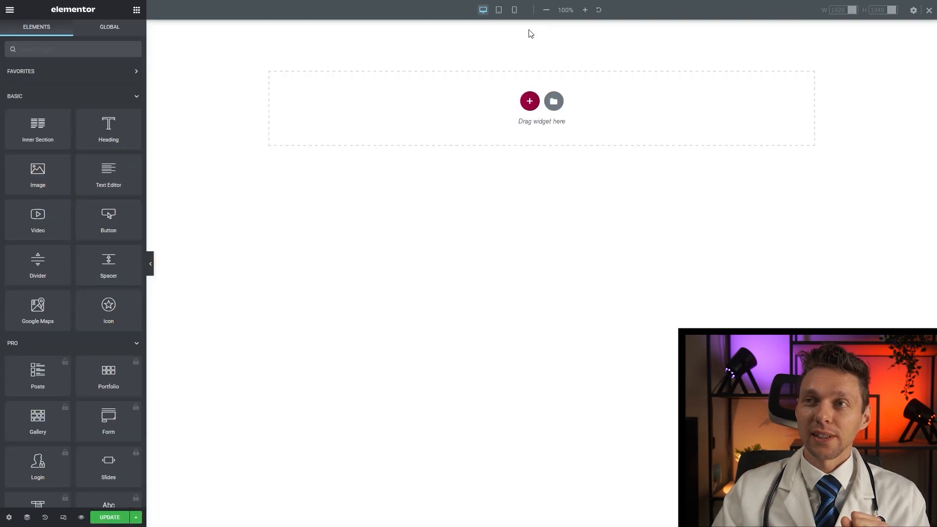
left_click(69, 48)
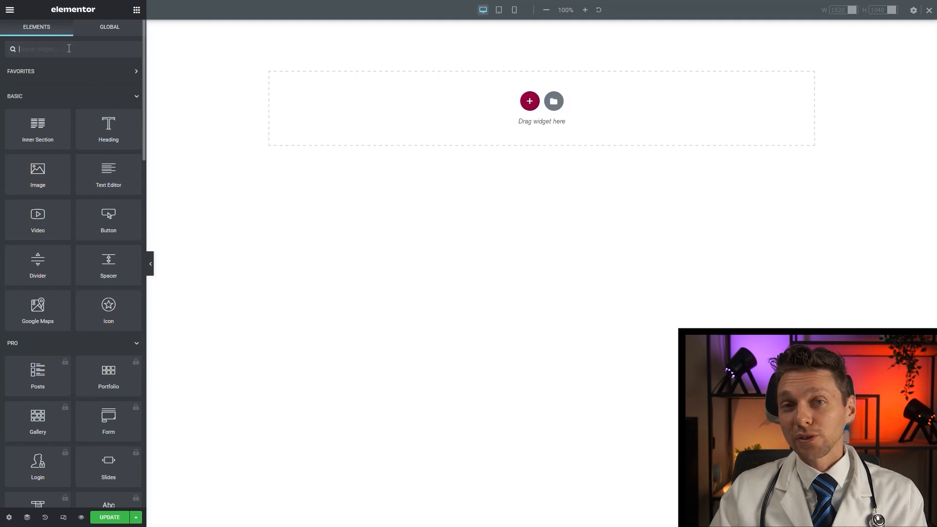
type("divider")
left_click_drag(57, 94, 482, 98)
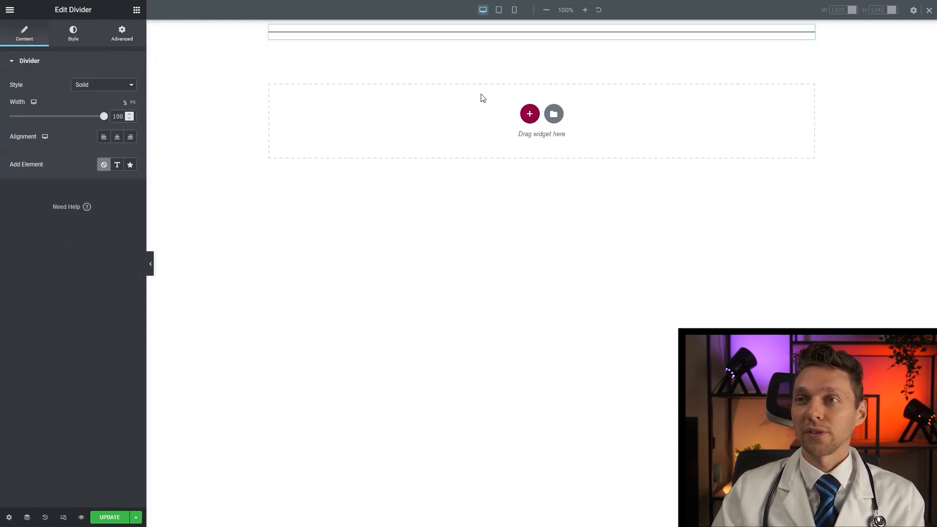
Set the divider's style to Double, center its alignment and add the star icon element to it.
left_click(101, 88)
left_click(100, 122)
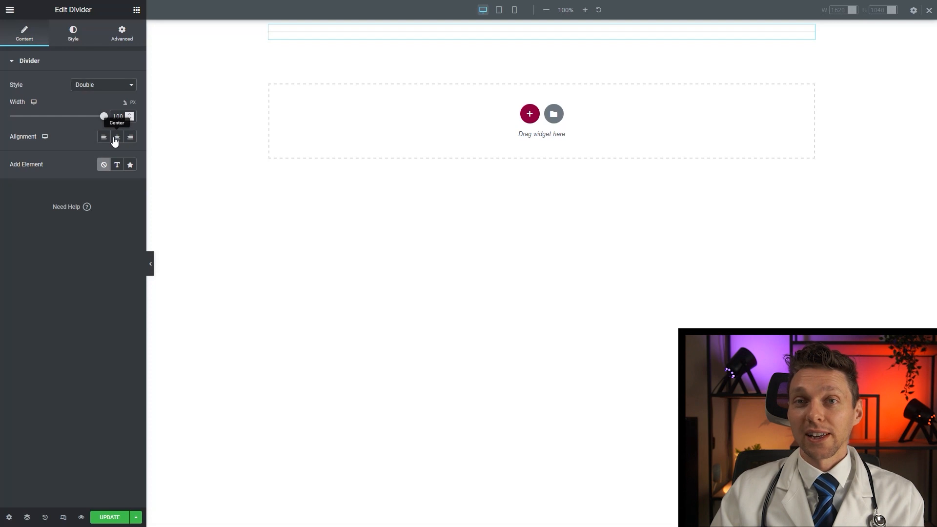
left_click(130, 166)
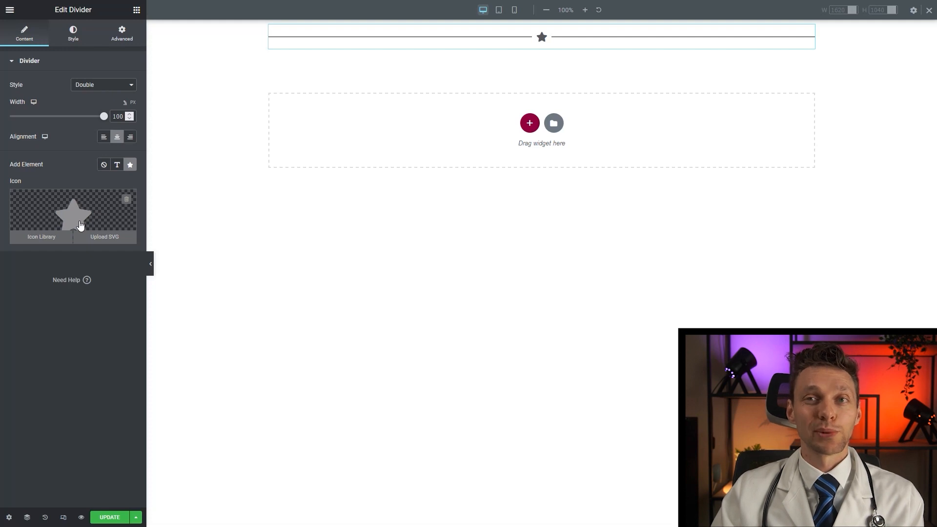
Set the divider's weight to 5 and its gap to 25.
left_click(73, 41)
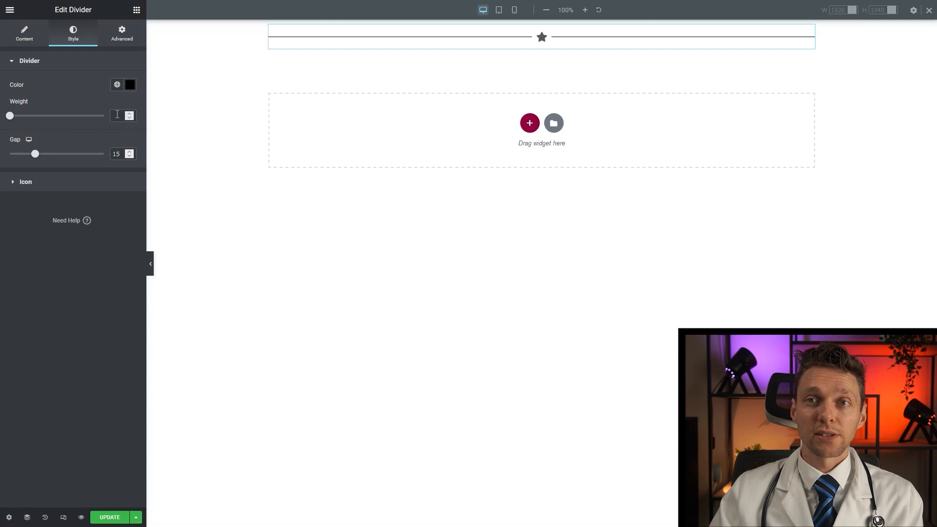
type("5")
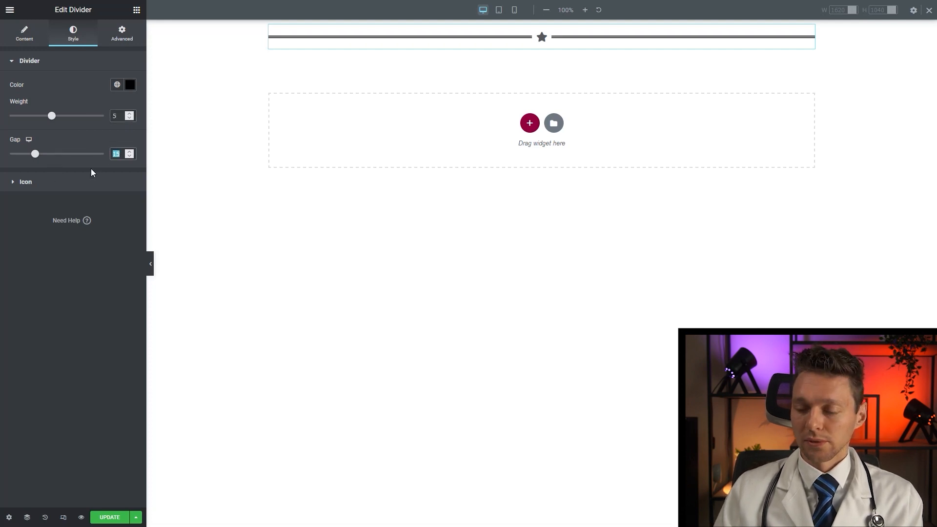
type("25")
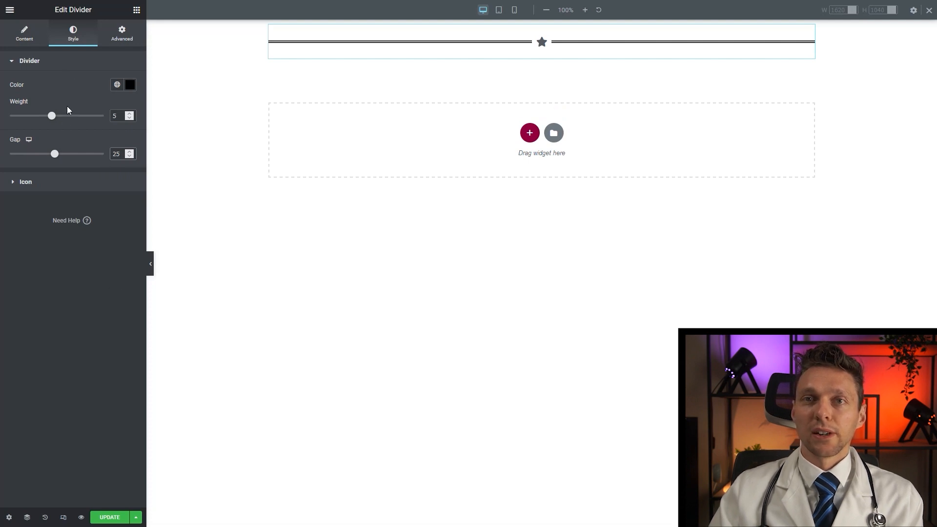
Change both the divider line's color and its icon's primary color to white.
left_click(131, 89)
left_click_drag(62, 129, 1, 119)
left_click(86, 76)
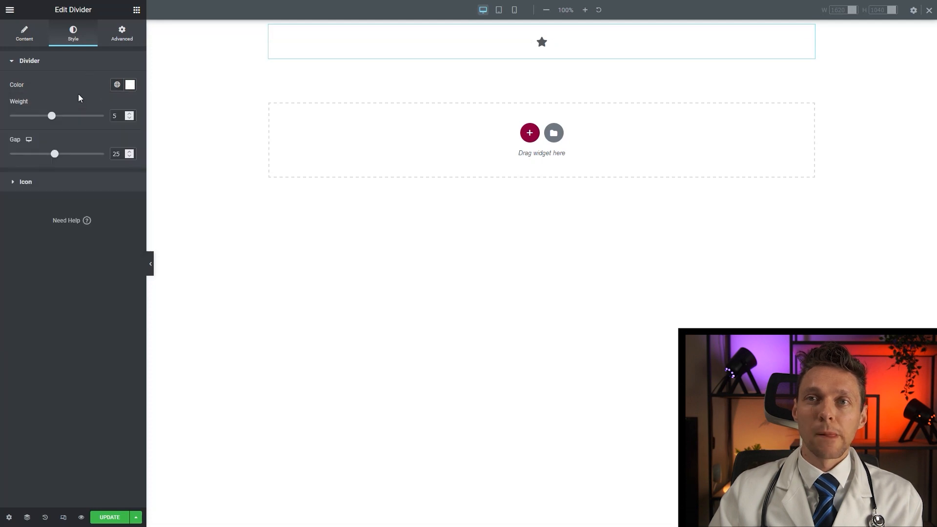
left_click(54, 183)
left_click(130, 160)
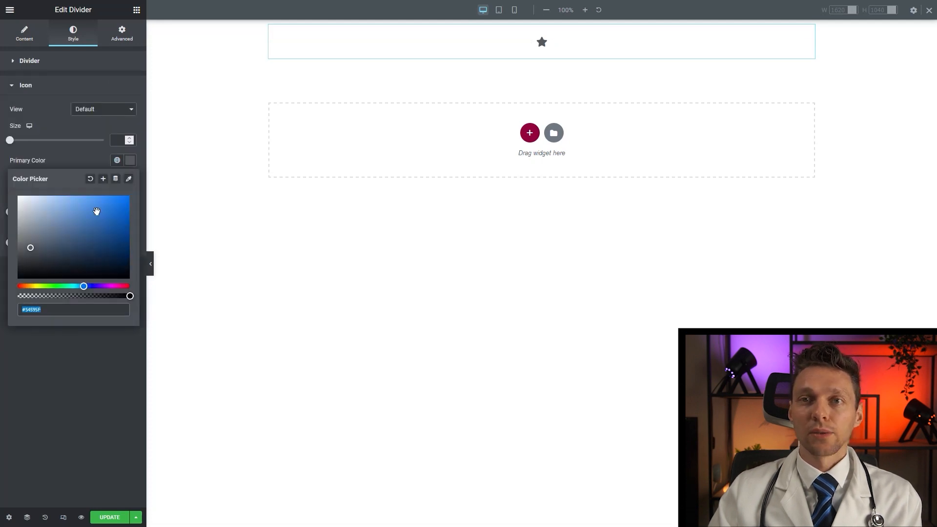
left_click(54, 135)
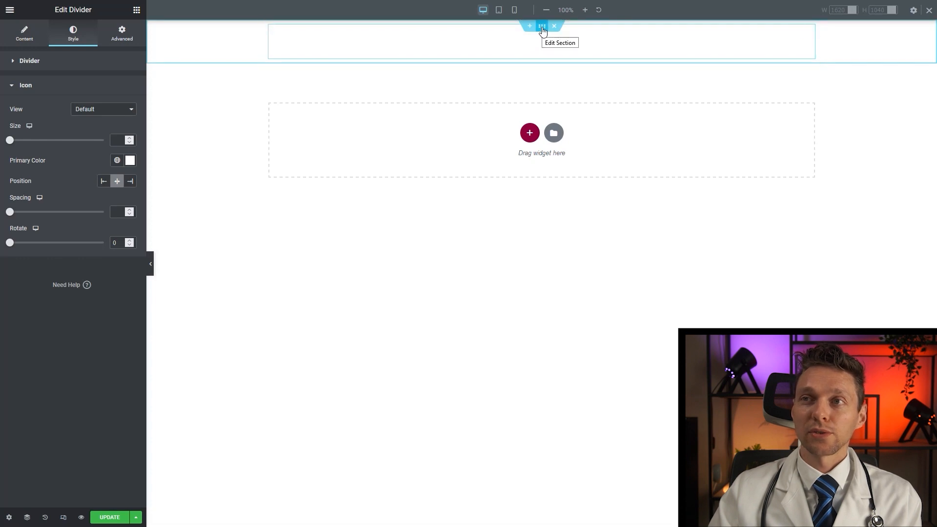
Set the divider section's height to Min Height with a minimum height of 100 VH.
left_click(542, 27)
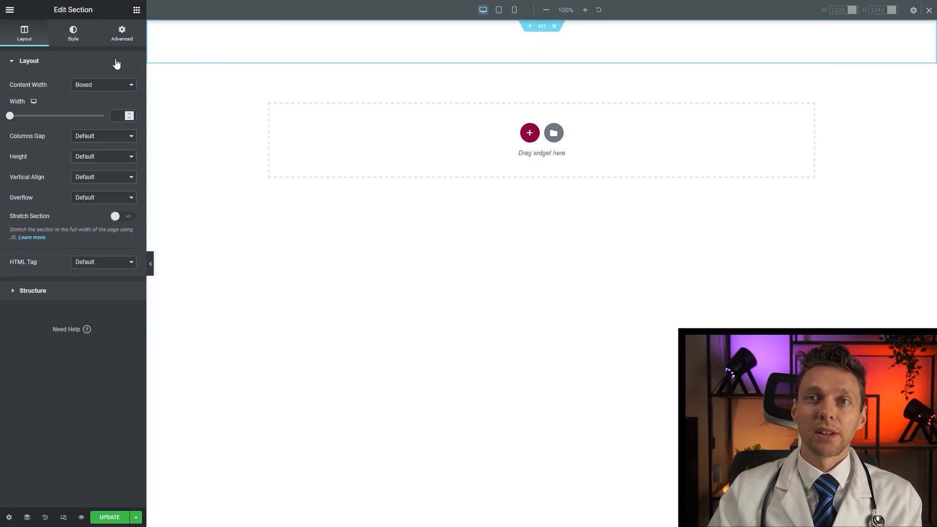
left_click(84, 157)
left_click(93, 192)
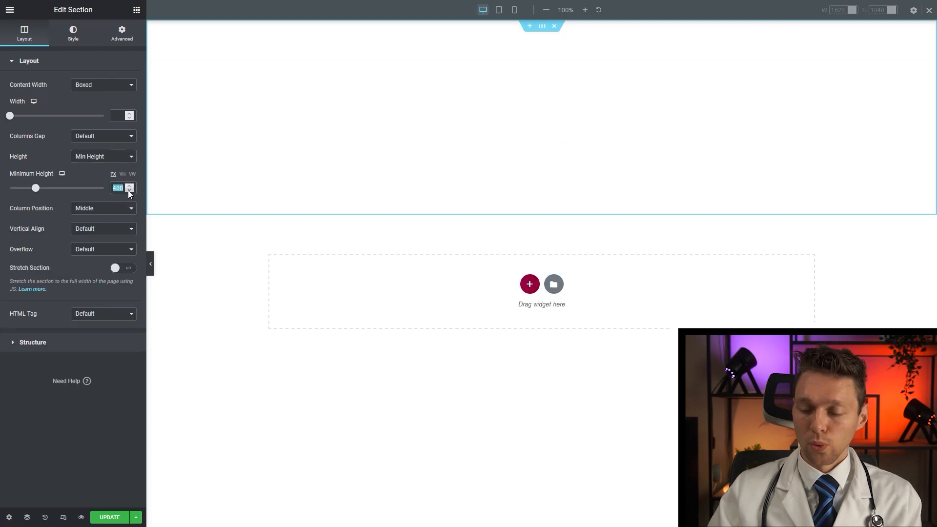
type("100")
left_click(124, 174)
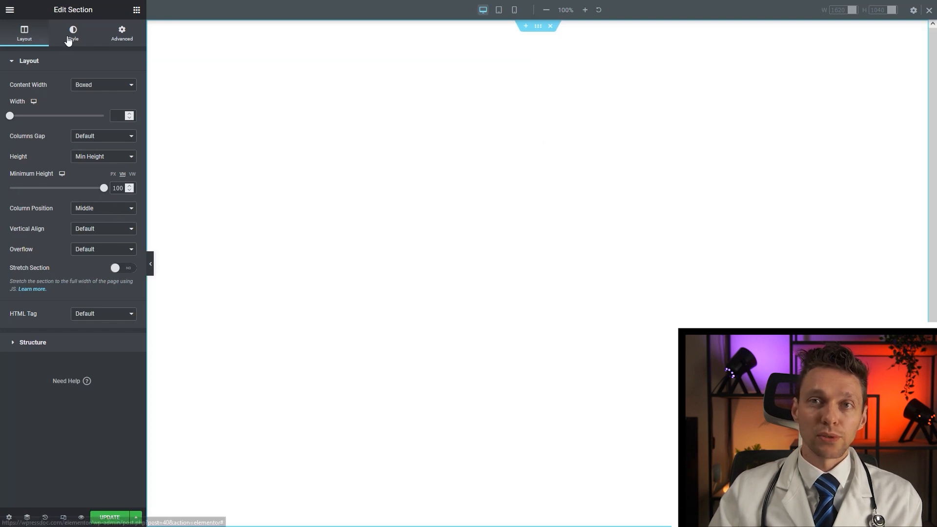
Give the section a Classic background with the image World-Map.jpg from the media library.
left_click(73, 33)
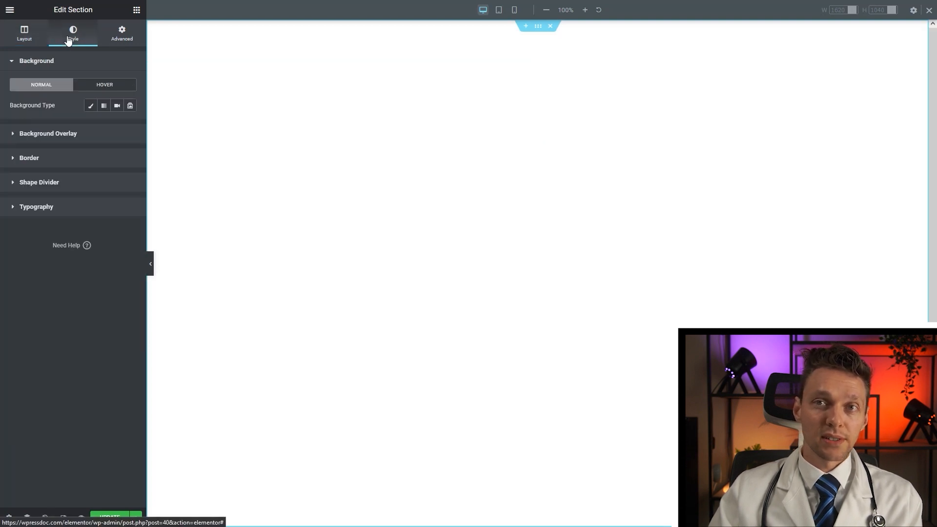
left_click(91, 107)
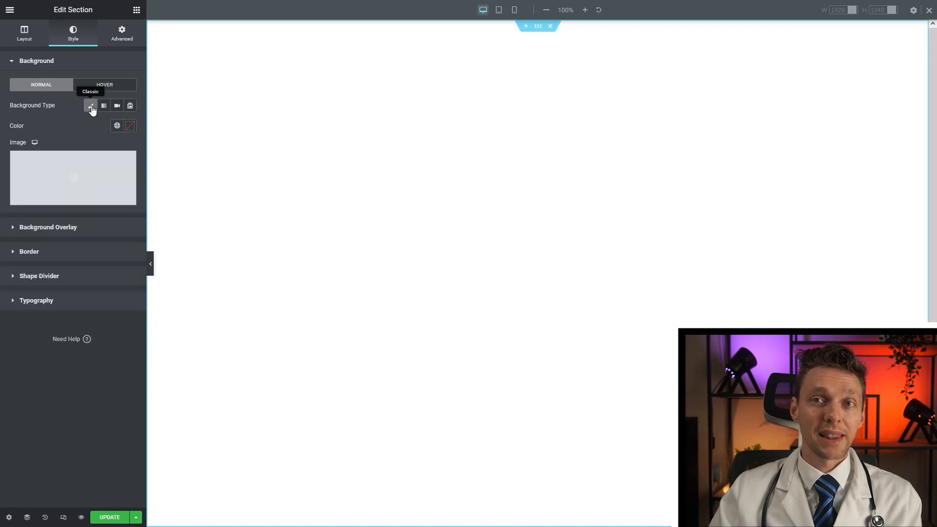
left_click(106, 177)
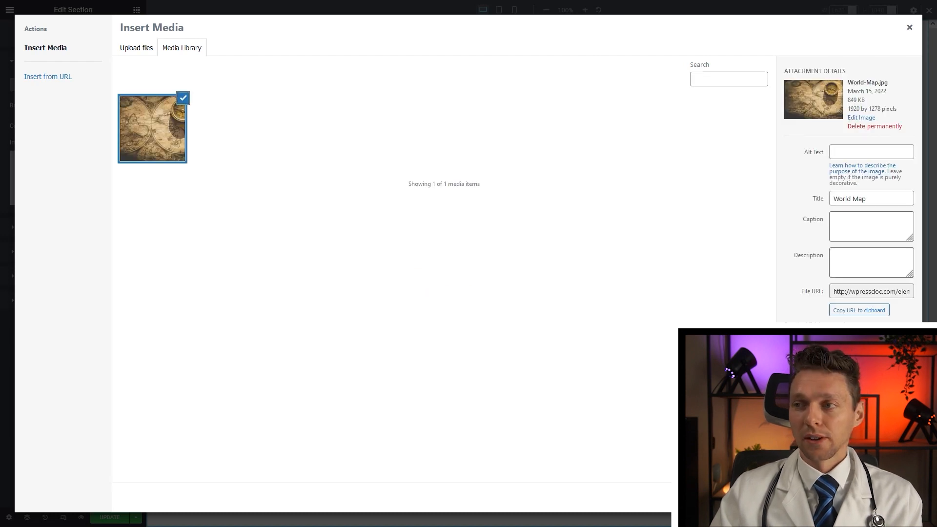
left_click(889, 497)
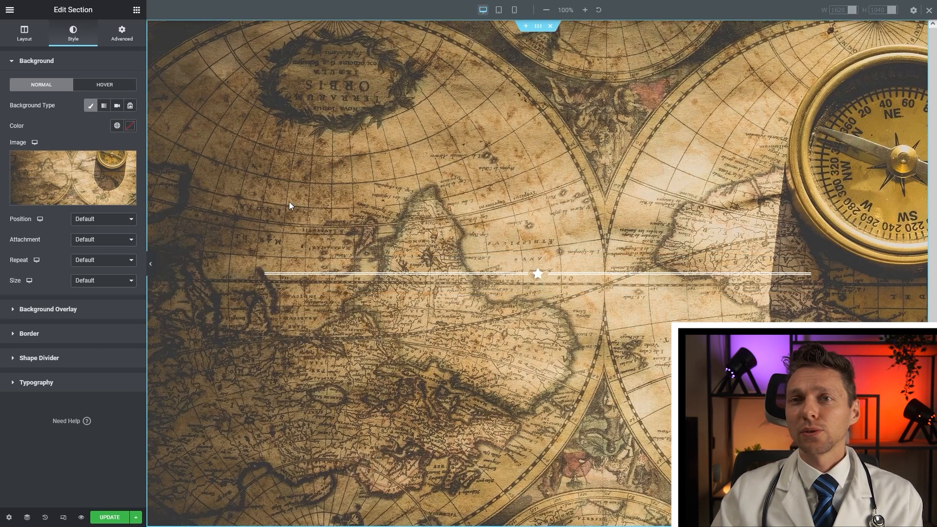
mouse_move(126, 176)
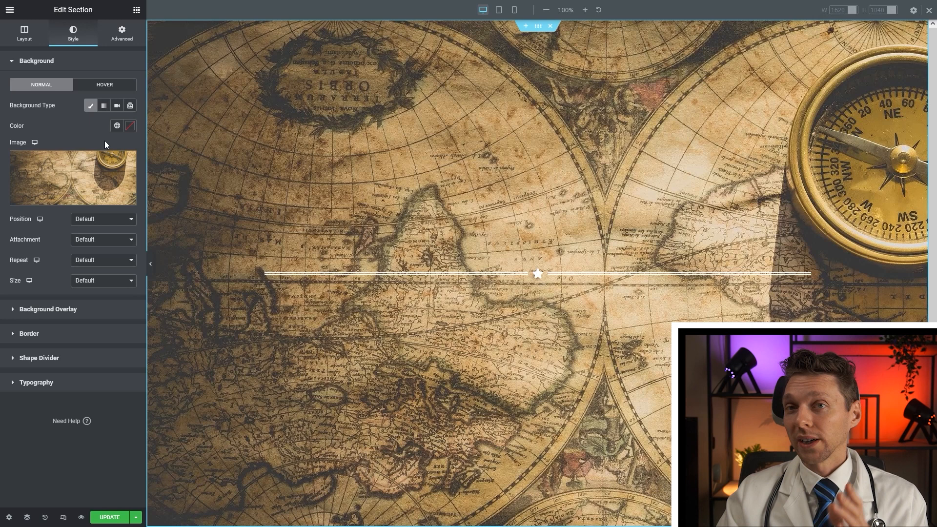
Add a Classic background overlay in black to the section with an opacity of 0.3.
left_click(54, 310)
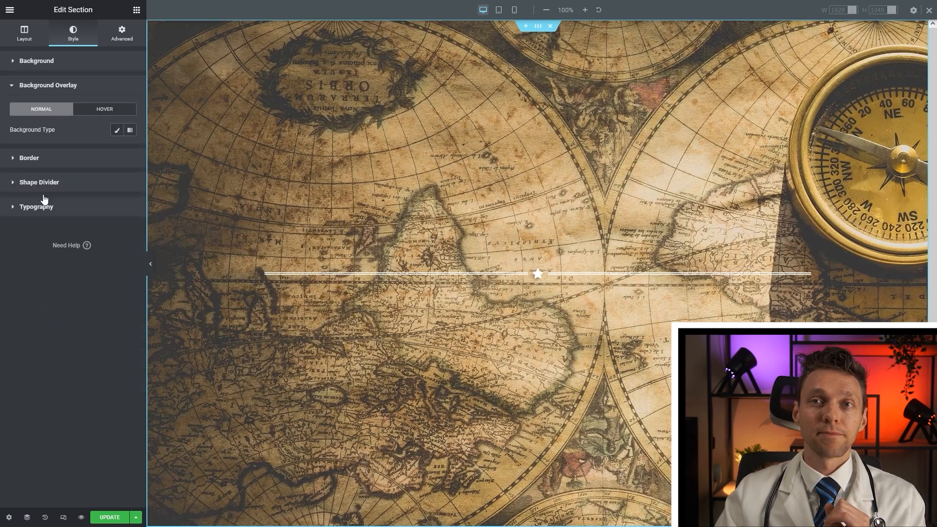
left_click(116, 130)
left_click(130, 151)
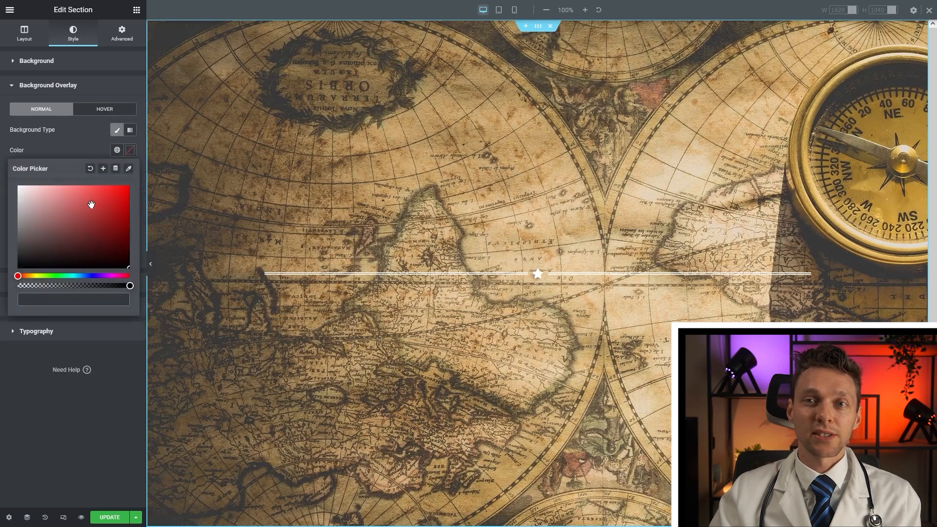
left_click(128, 266)
left_click(99, 153)
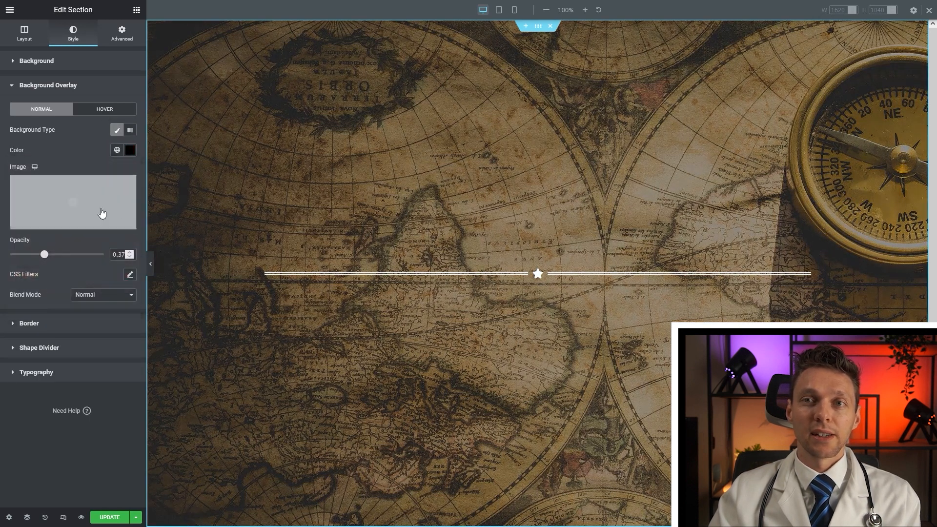
mouse_move(45, 255)
left_mouse_down()
mouse_move(36, 256)
mouse_move(44, 264)
left_mouse_up()
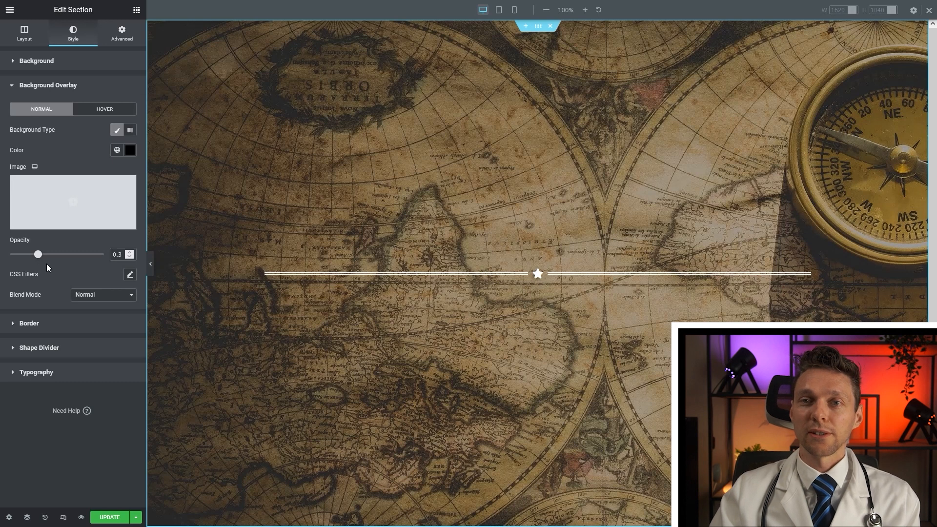
Add a Heading widget below the divider with the title "Coming Soon", HTML tag H1 and centered alignment.
left_click(137, 11)
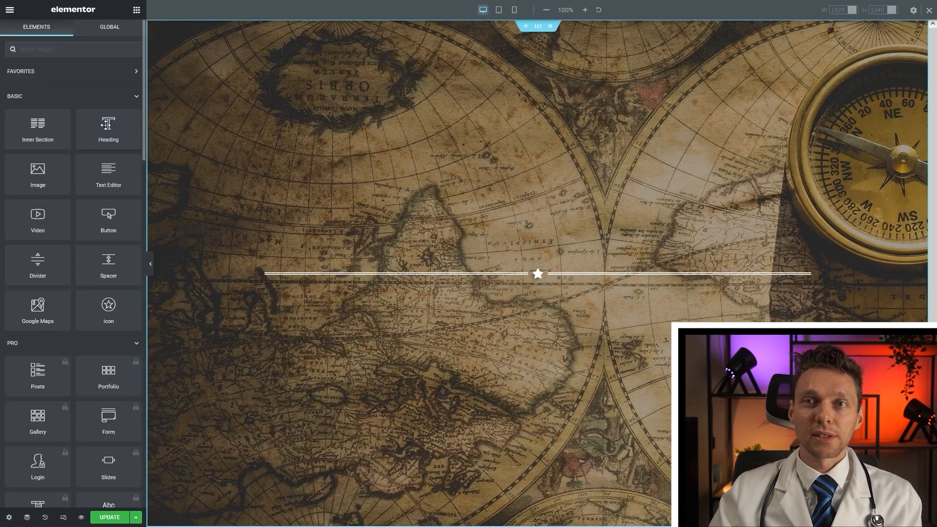
left_click_drag(107, 128, 531, 276)
double_click(431, 295)
triple_click(85, 107)
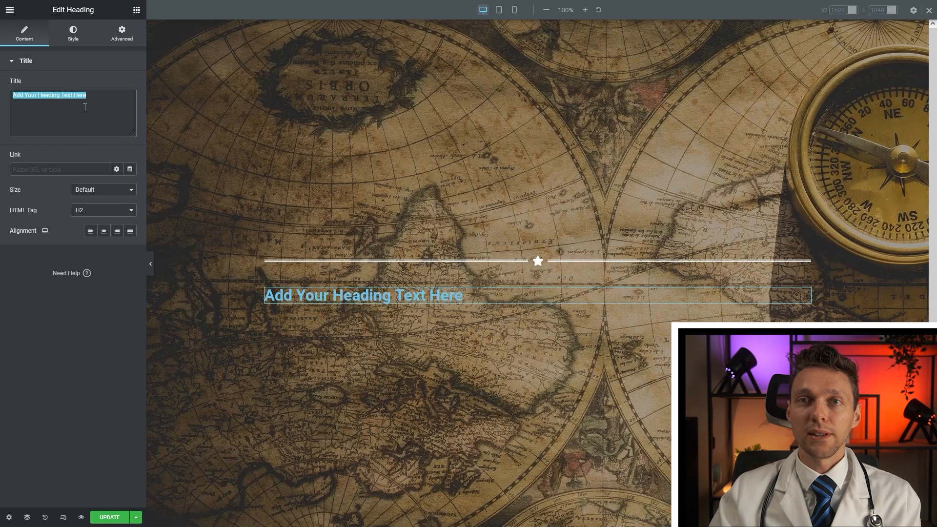
type("Coming Soon")
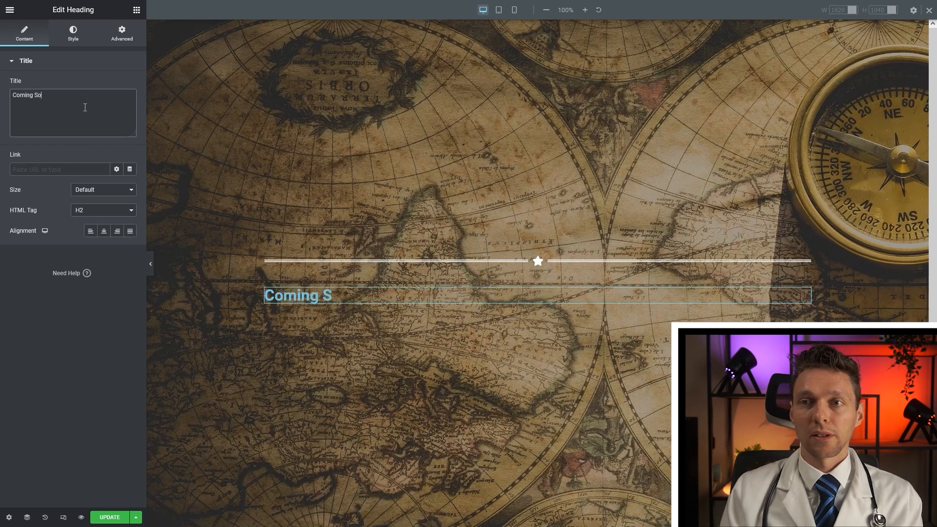
left_click(101, 212)
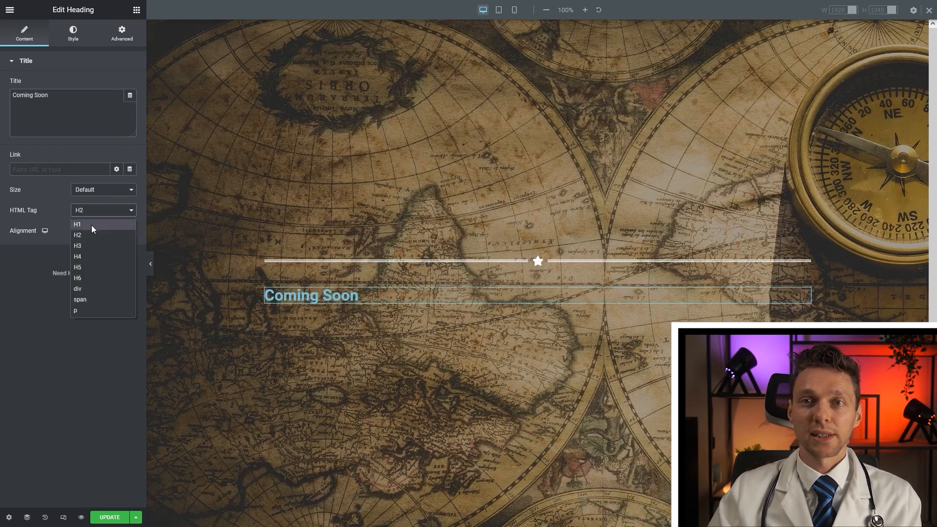
left_click(92, 223)
left_click(103, 232)
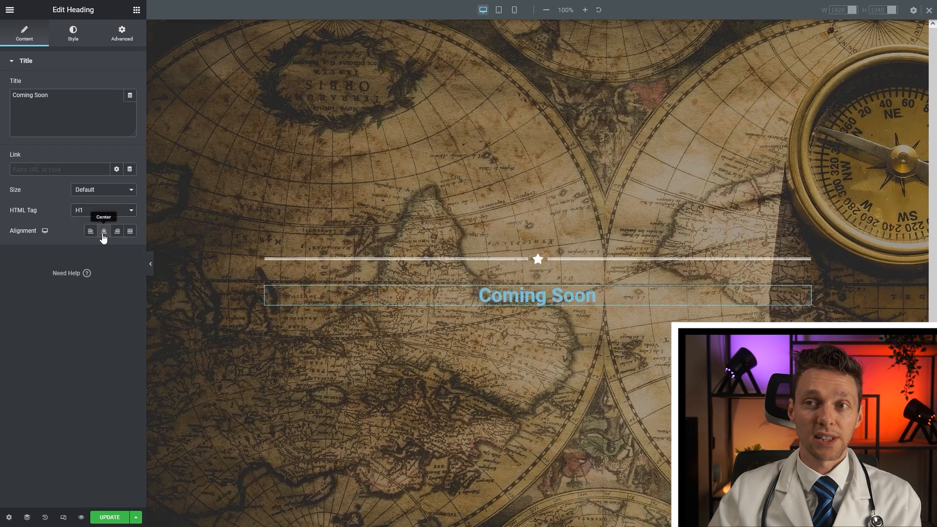
Set the "Coming Soon" heading's text color to white #FFFFFF.
left_click(73, 34)
left_click(130, 86)
left_click_drag(77, 131, 19, 121)
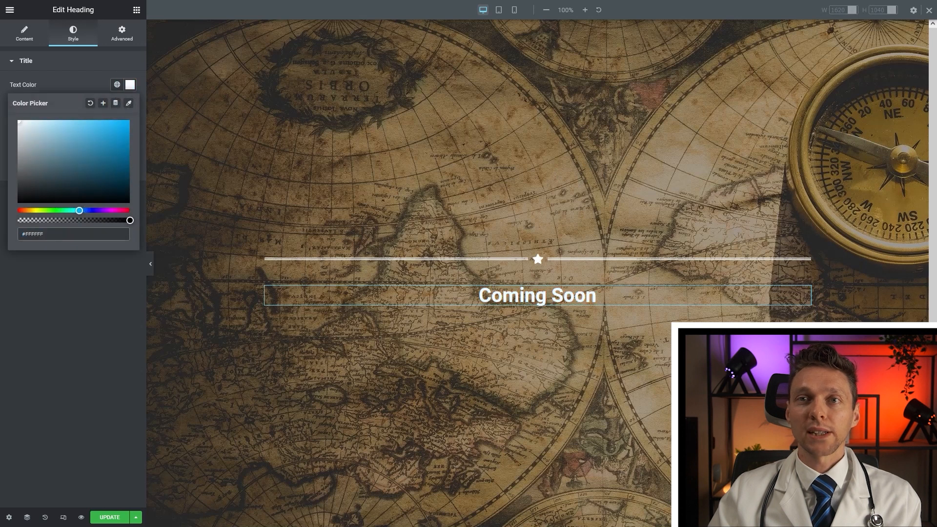
left_click(91, 80)
Set the heading's typography to the Nunito family, Uppercase transform and a size of 60 px.
left_click(129, 105)
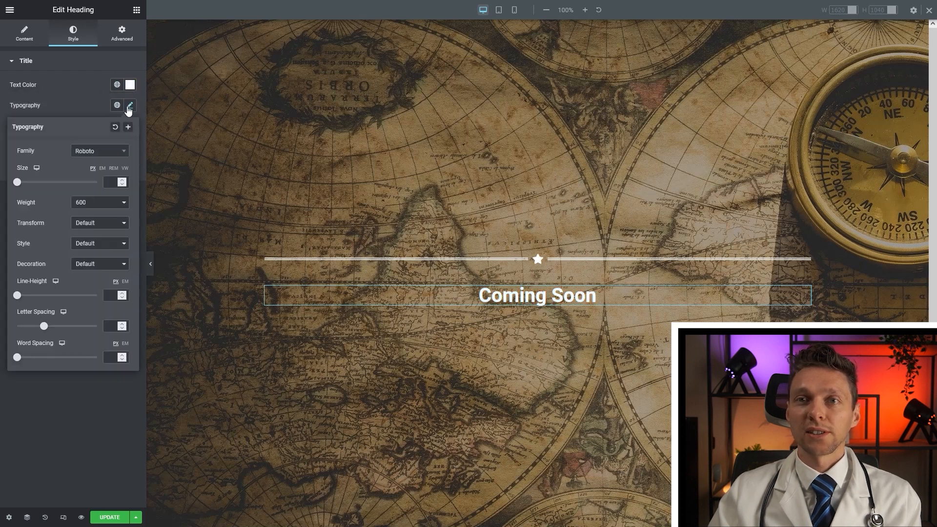
left_click(103, 151)
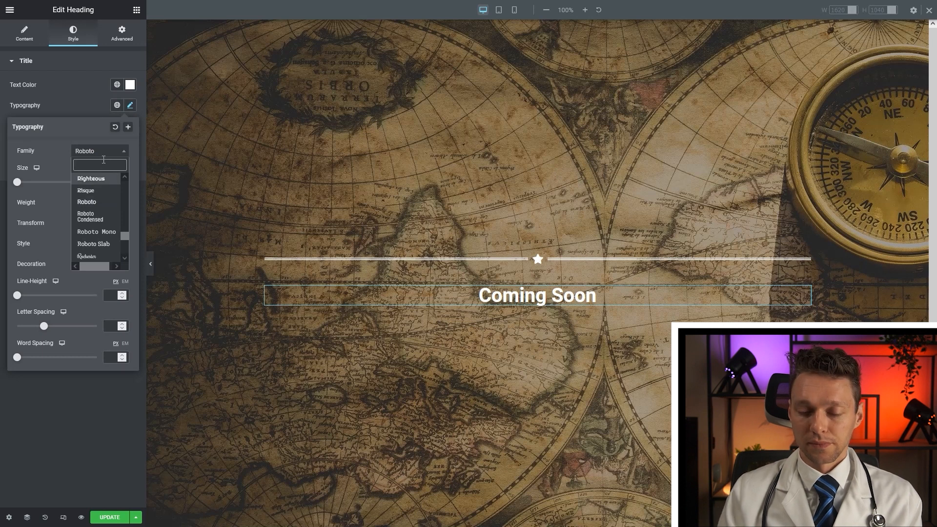
type("nuni")
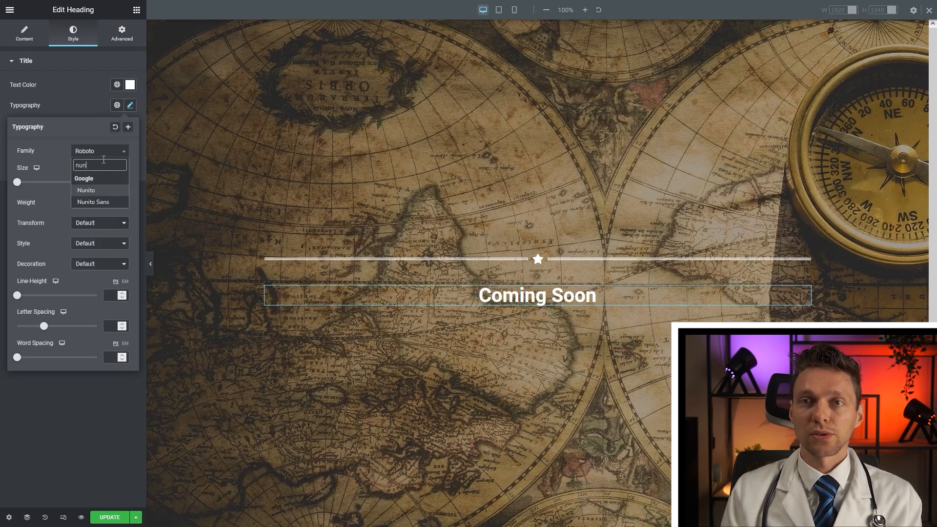
left_click(98, 191)
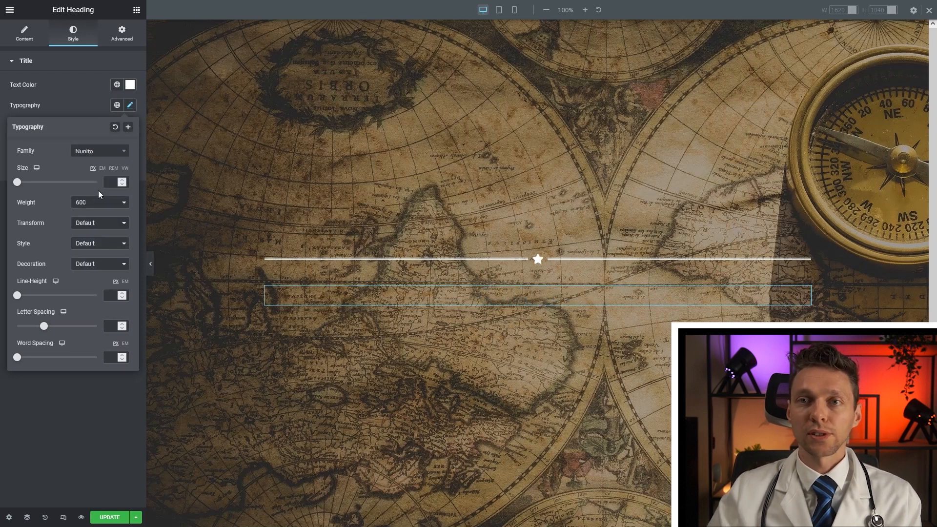
left_click(97, 225)
left_click(89, 250)
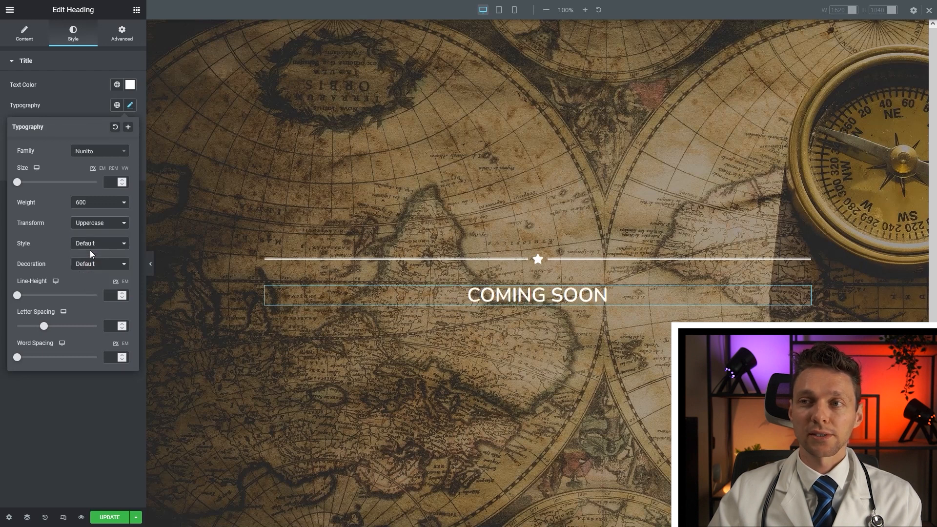
left_click(111, 186)
type("60")
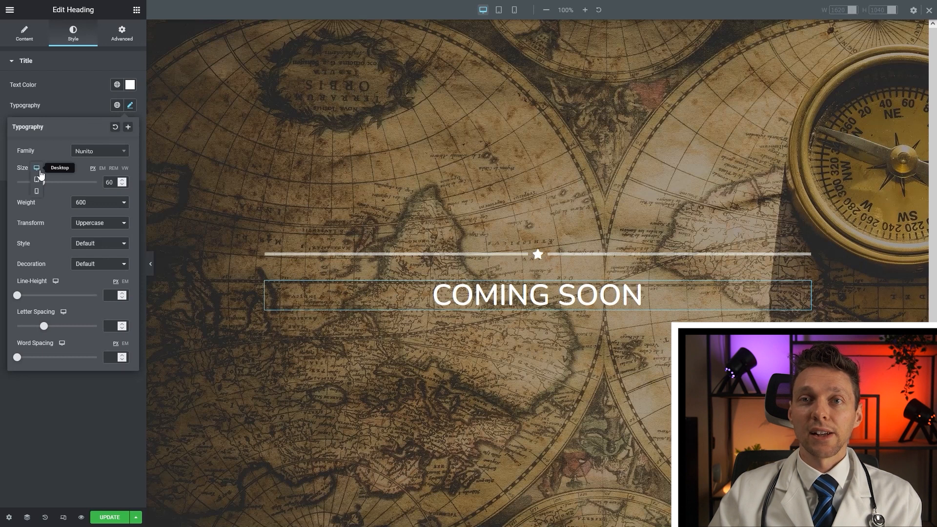
Set the "Coming Soon" heading's mobile font size to 40 px and return to the desktop view.
left_click(38, 192)
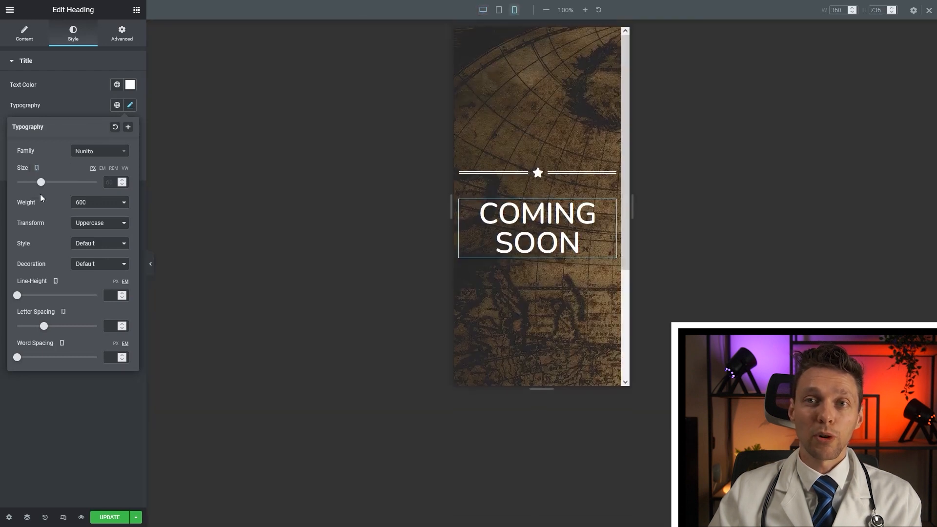
left_click(108, 181)
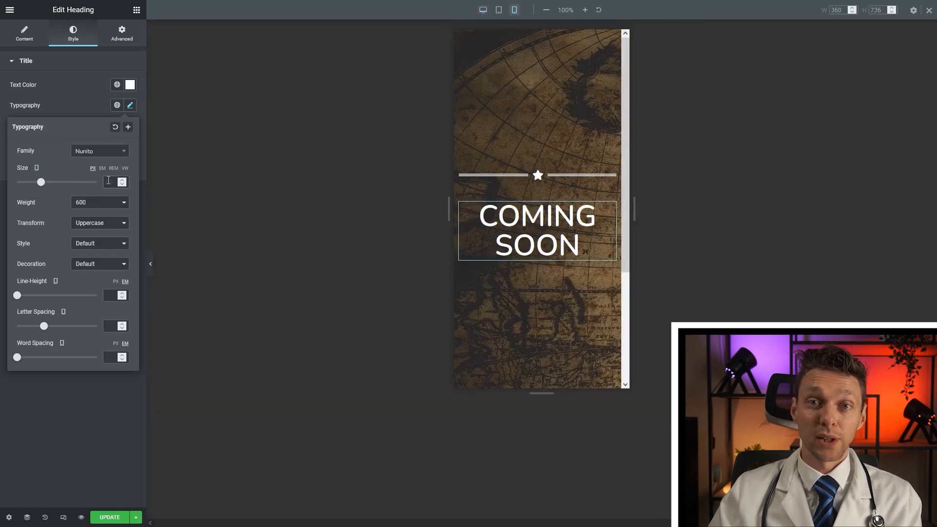
type("40")
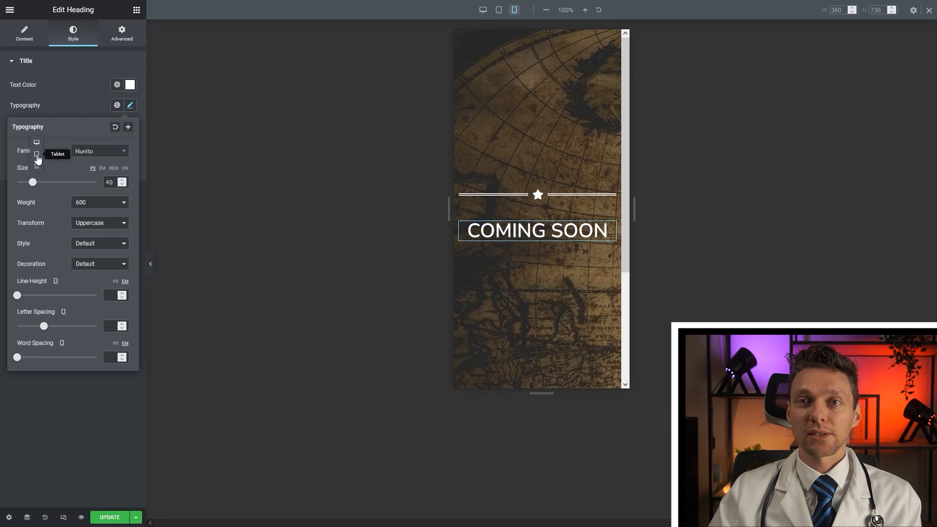
left_click(37, 142)
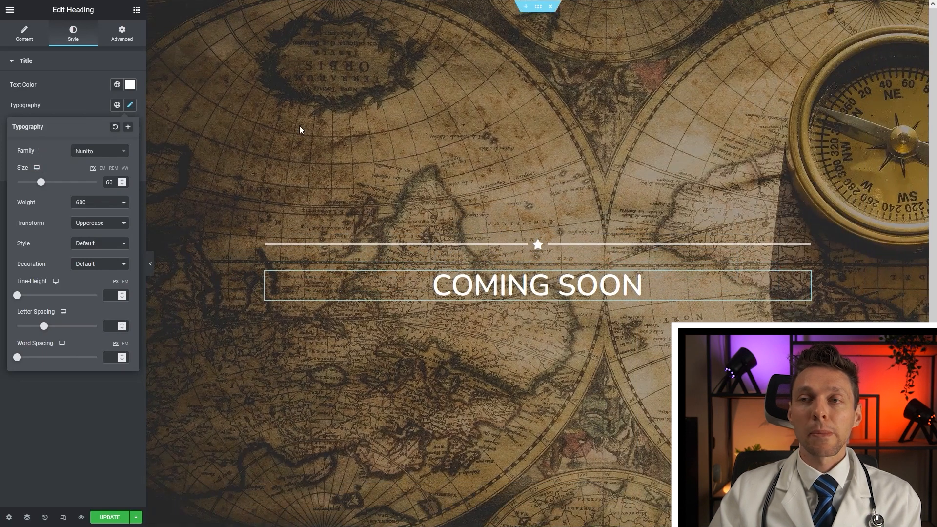
Duplicate the star divider and move one of the two dividers below the "Coming Soon" heading.
right_click(600, 244)
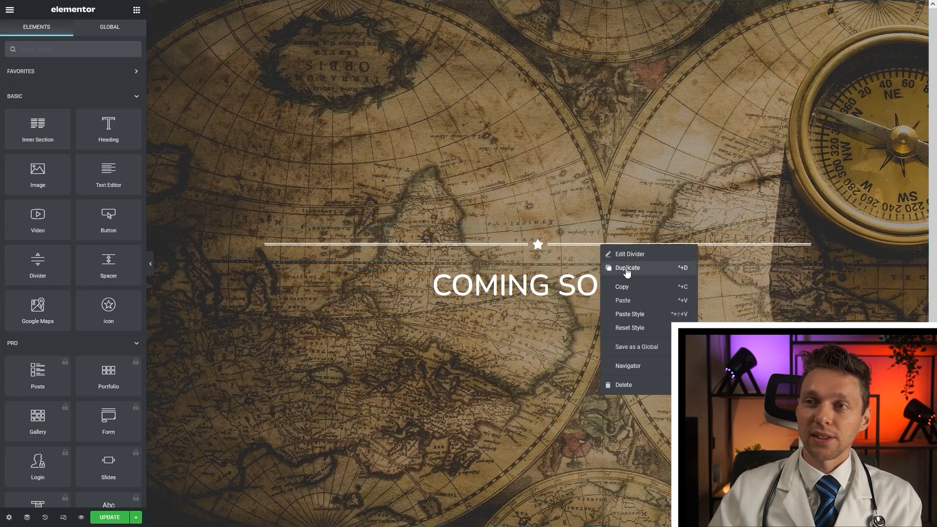
right_click(566, 245)
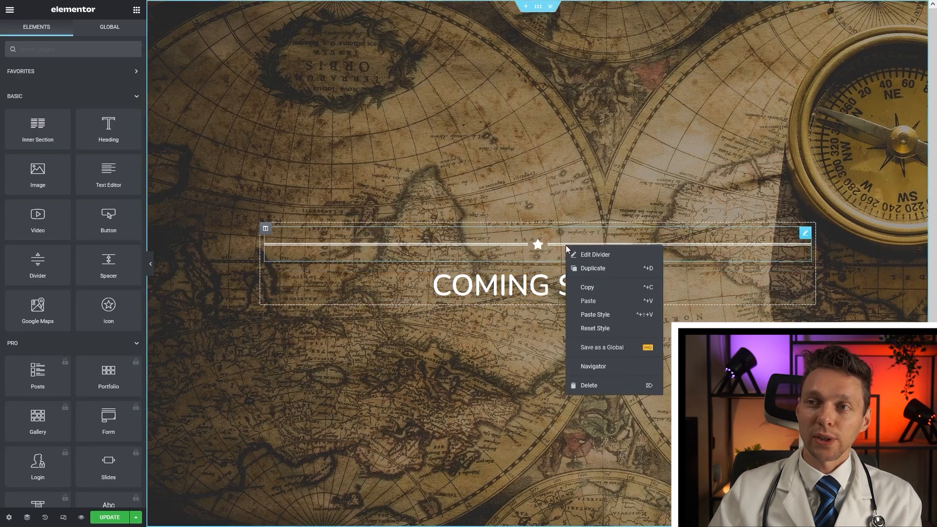
left_click(593, 269)
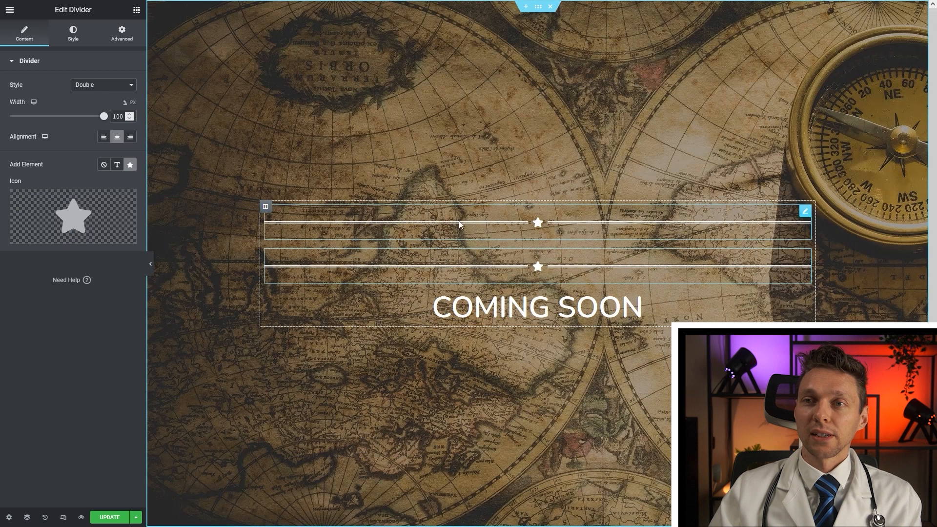
left_click_drag(800, 217, 779, 293)
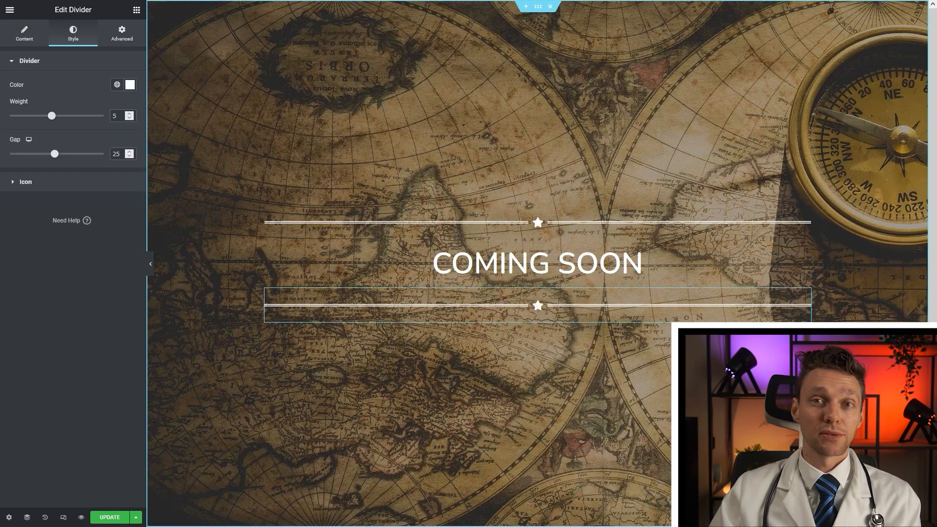
Find the Social Icons widget by searching for "social" and add it below the lower divider.
left_click(137, 10)
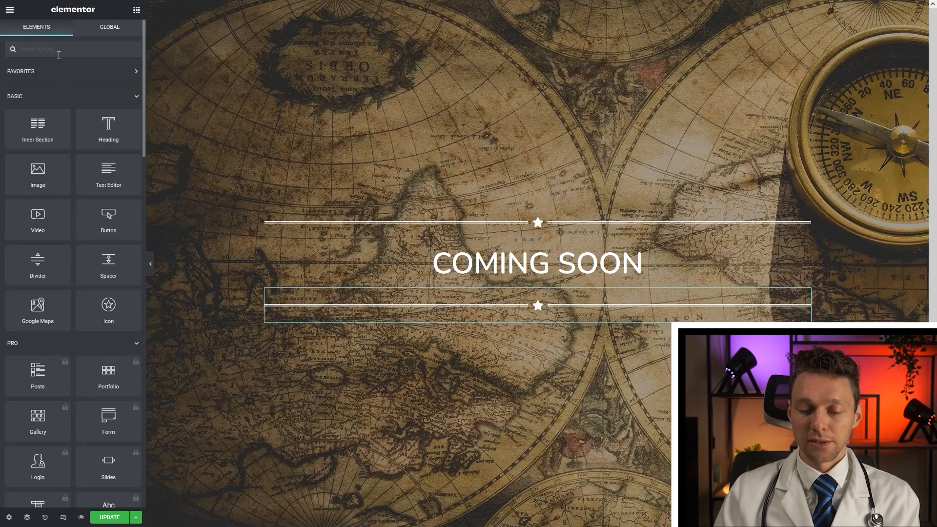
type("social")
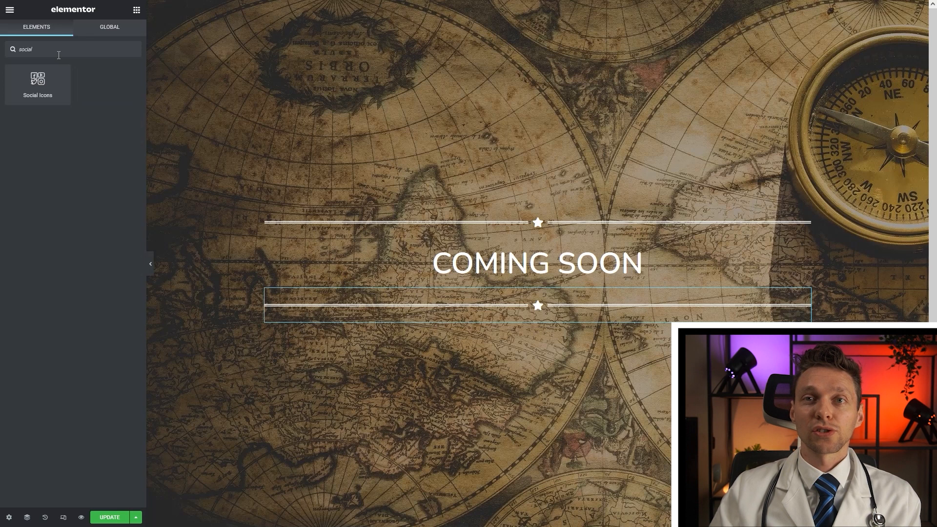
left_click_drag(38, 80, 513, 340)
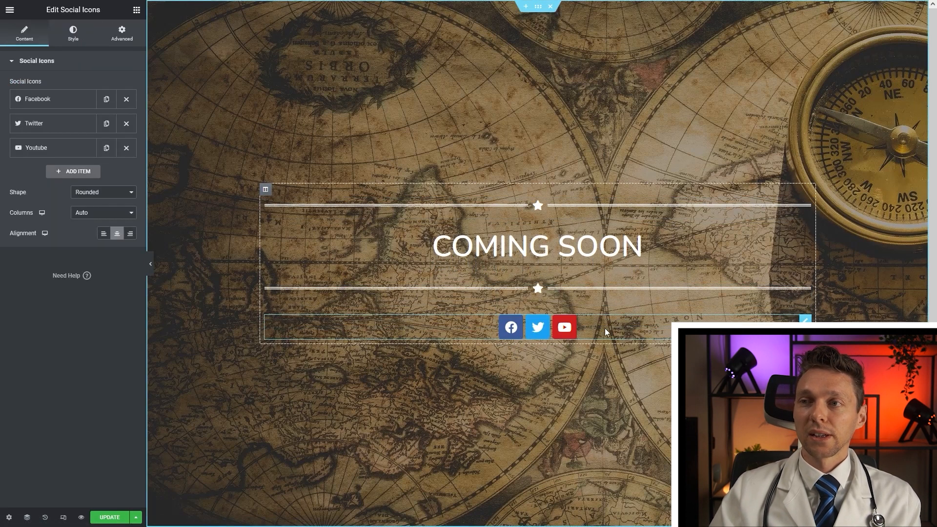
Give the Facebook social icon a Custom color with a fully transparent primary color and a white secondary color.
left_click(51, 102)
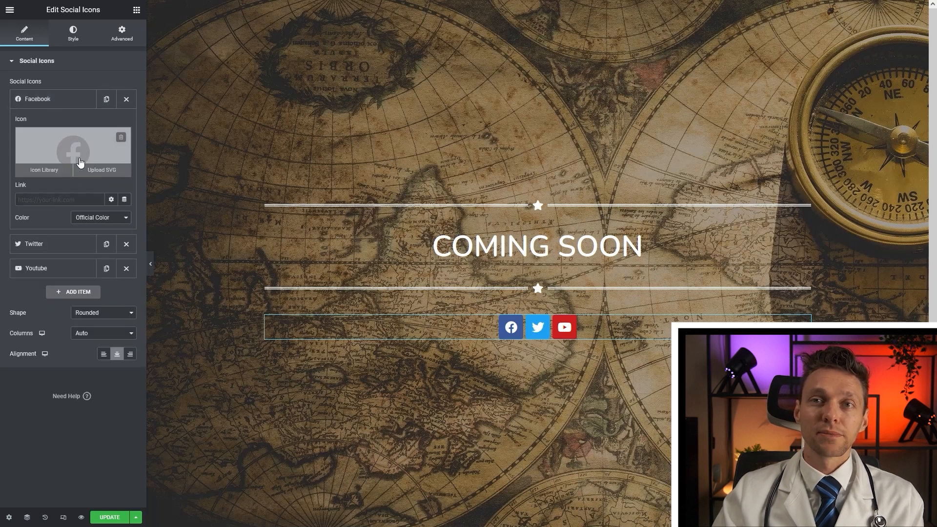
left_click(115, 220)
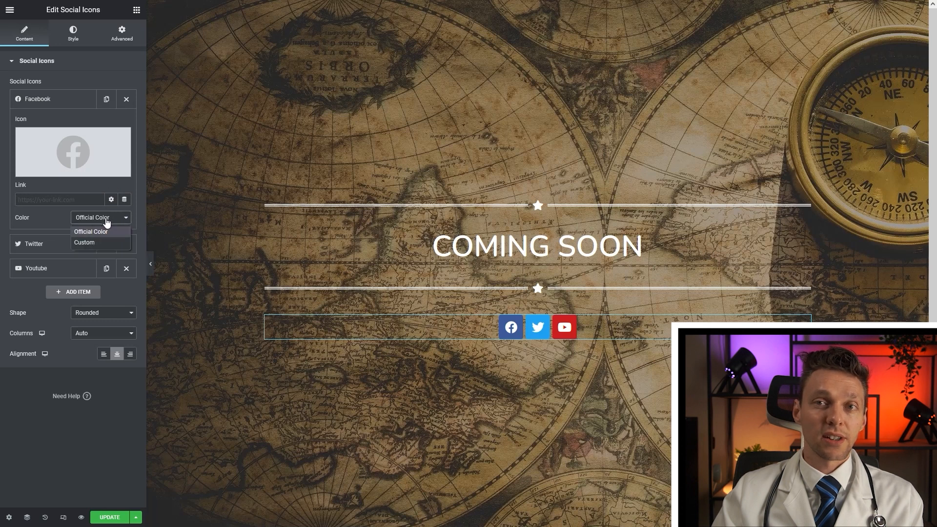
left_click(87, 243)
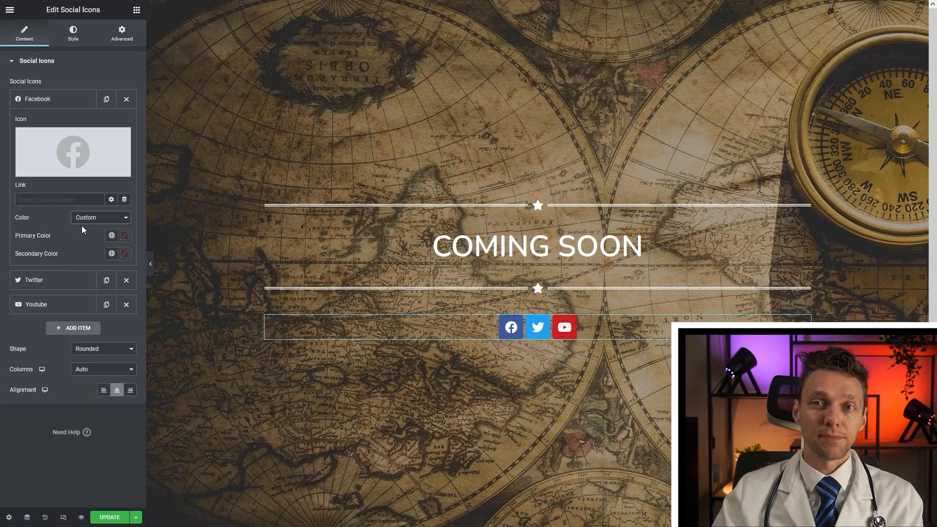
left_click(125, 236)
left_click_drag(177, 372, 65, 375)
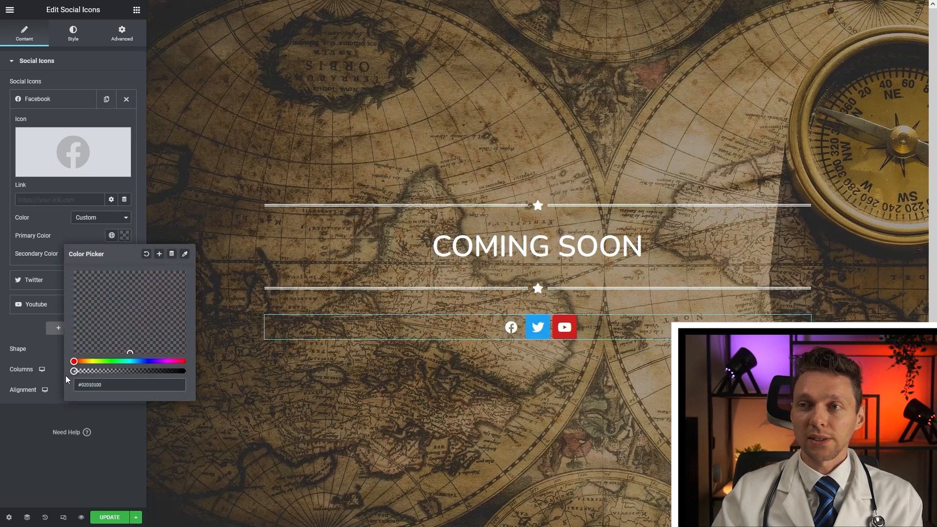
left_click(74, 234)
left_click(125, 254)
left_click(72, 292)
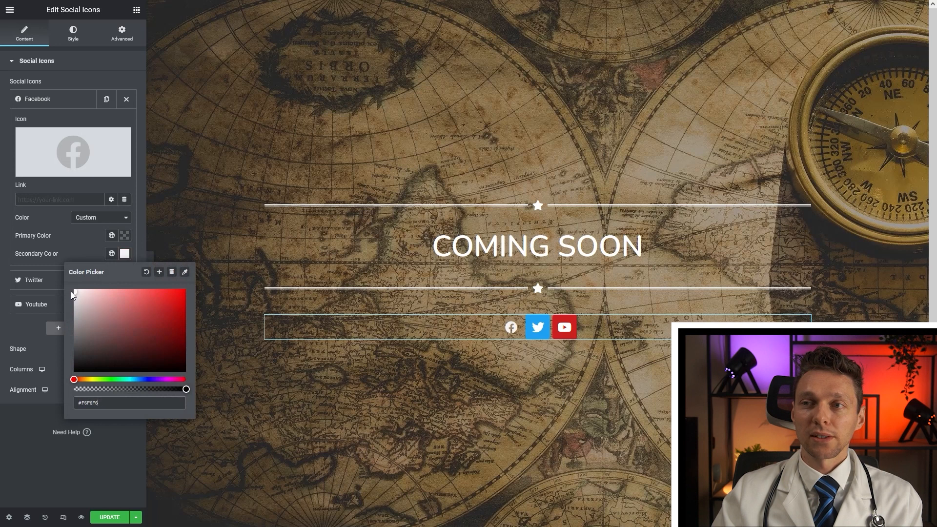
left_click(76, 249)
Replace the Facebook item's icon with the plain Facebook F icon, found by searching all library icons for "facebook".
mouse_move(95, 161)
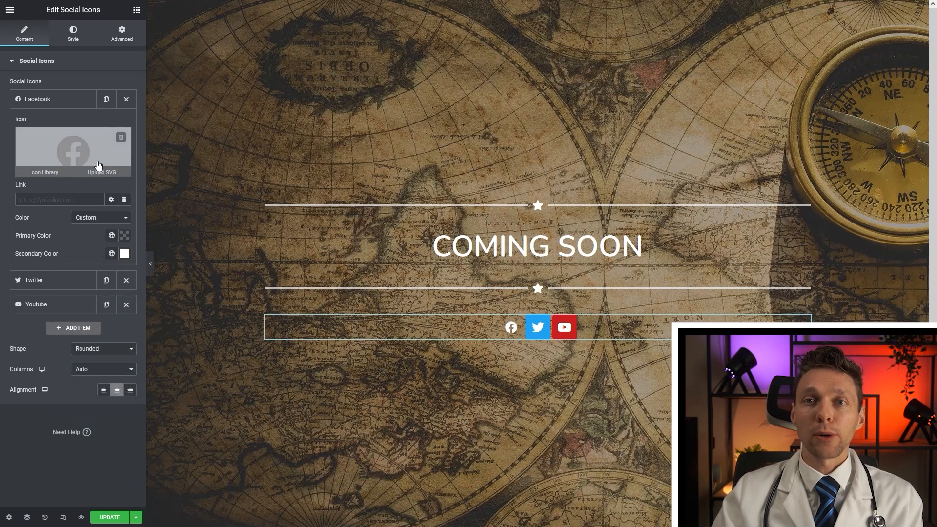
left_click(74, 147)
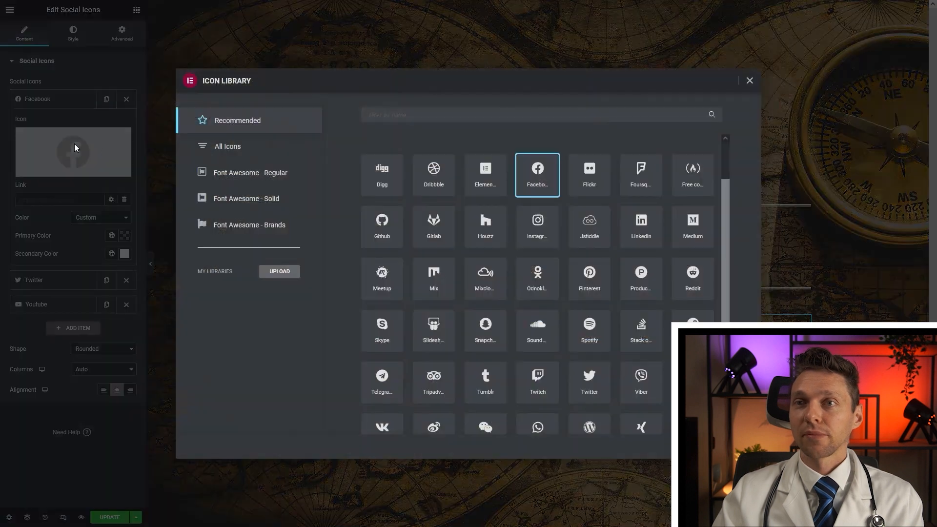
left_click(232, 146)
left_click(386, 114)
type("facebook")
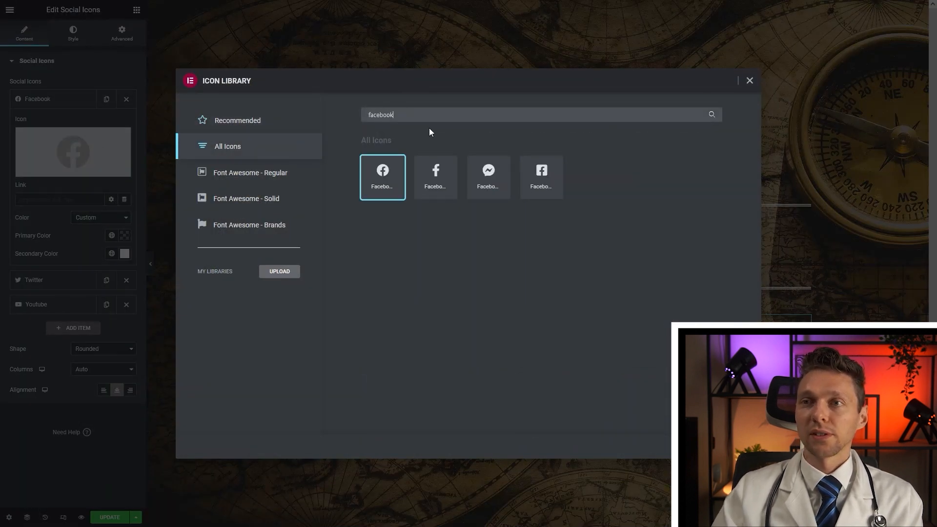
left_click(441, 186)
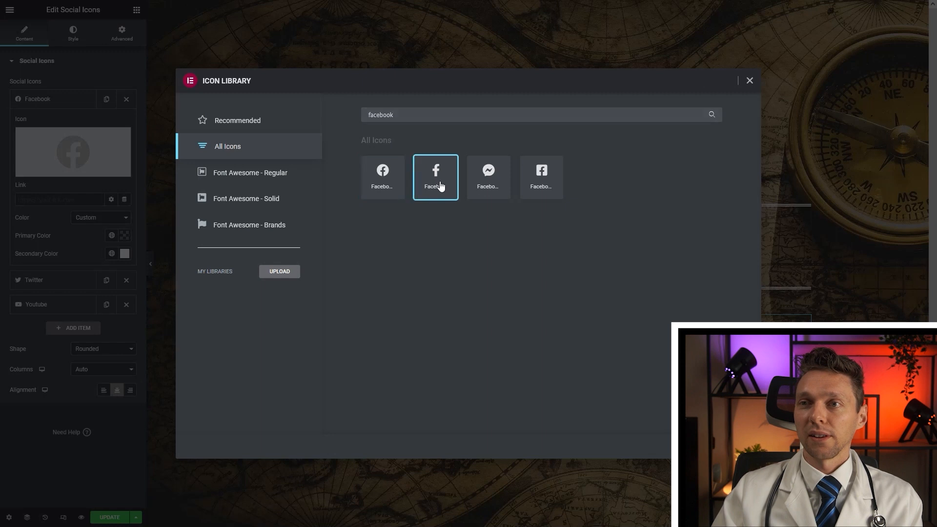
left_click(733, 446)
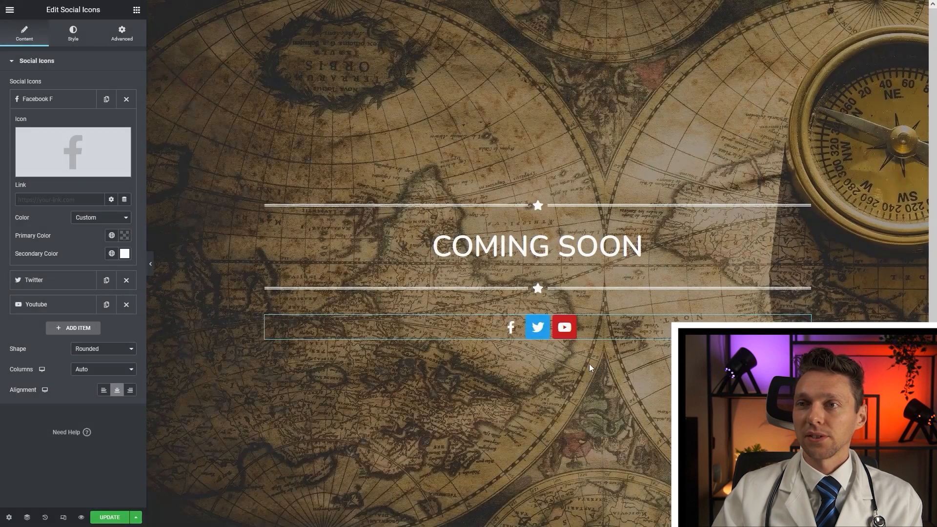
Delete the Twitter and Youtube items from the social icons, keeping only the Facebook F item.
left_click(69, 102)
left_click(69, 101)
left_click(67, 104)
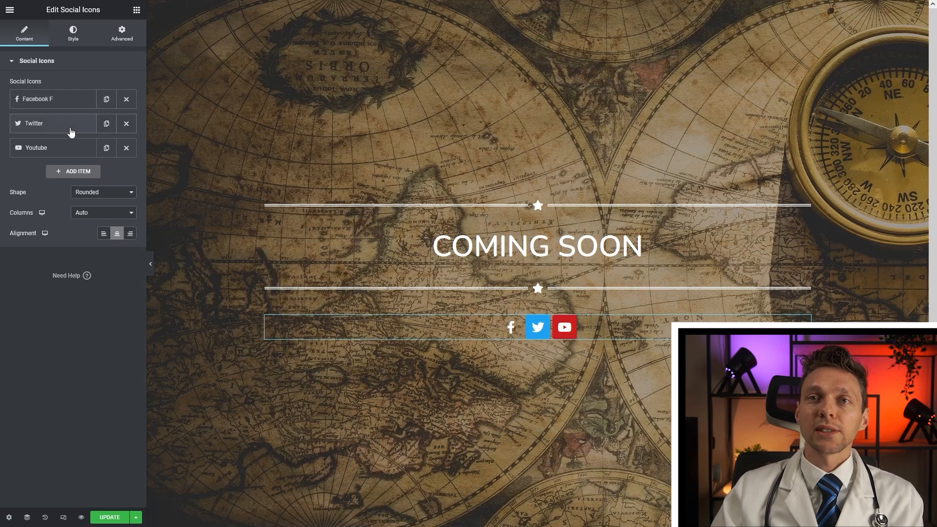
left_click(126, 123)
left_click(126, 124)
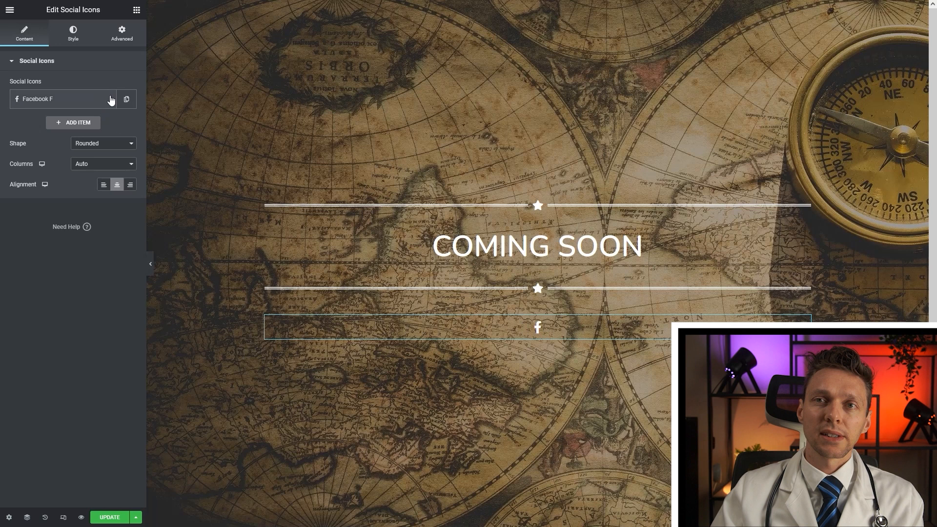
Duplicate the Facebook F item and change the copy's icon to Twitter.
left_click(126, 100)
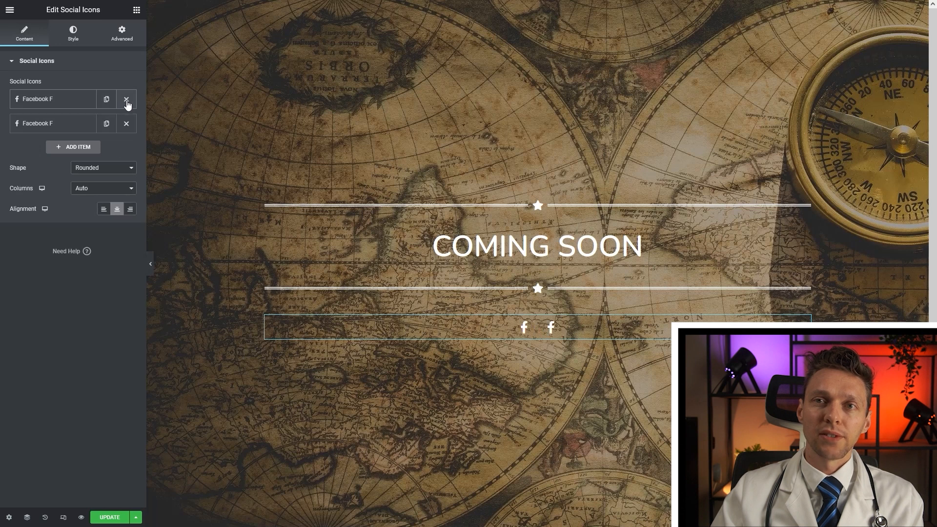
left_click(54, 127)
left_click(75, 168)
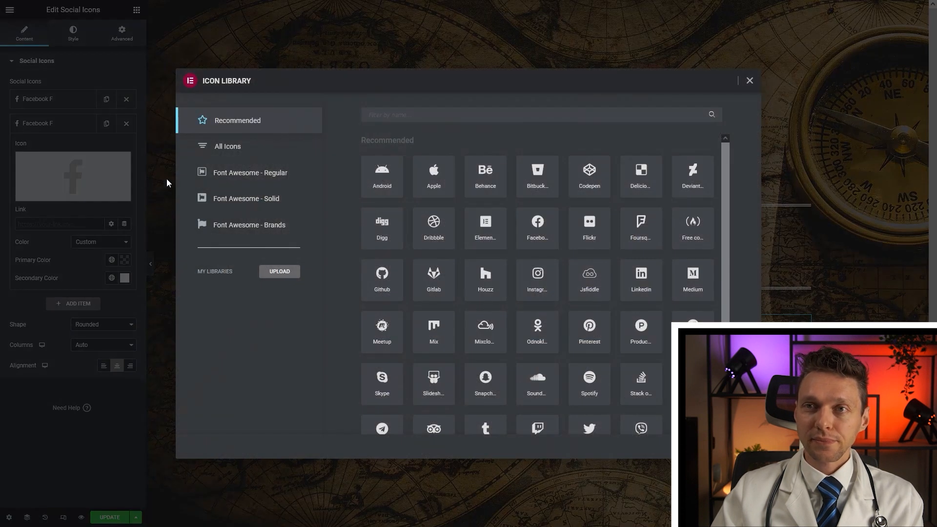
type("twitter")
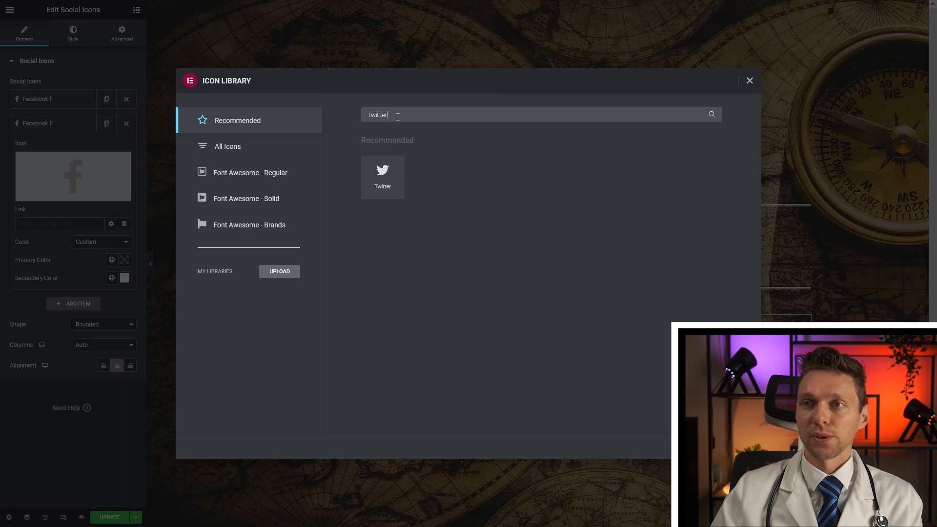
double_click(388, 187)
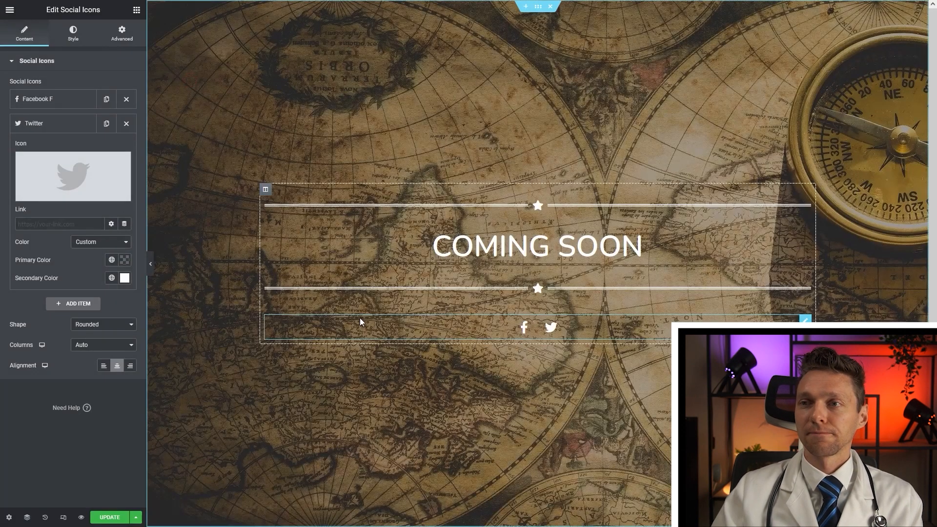
Duplicate the Twitter item and change the copy's icon to Instagram, found by searching for "insta".
left_click(106, 124)
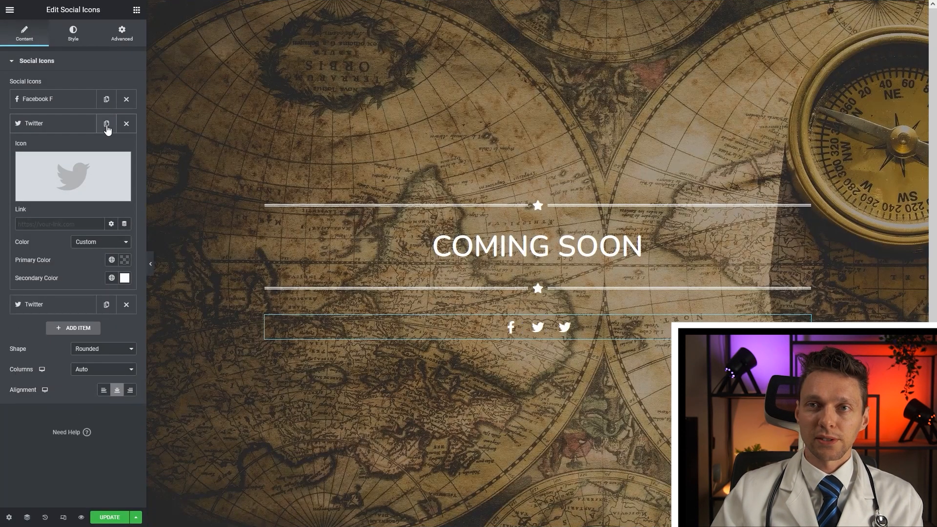
left_click(73, 125)
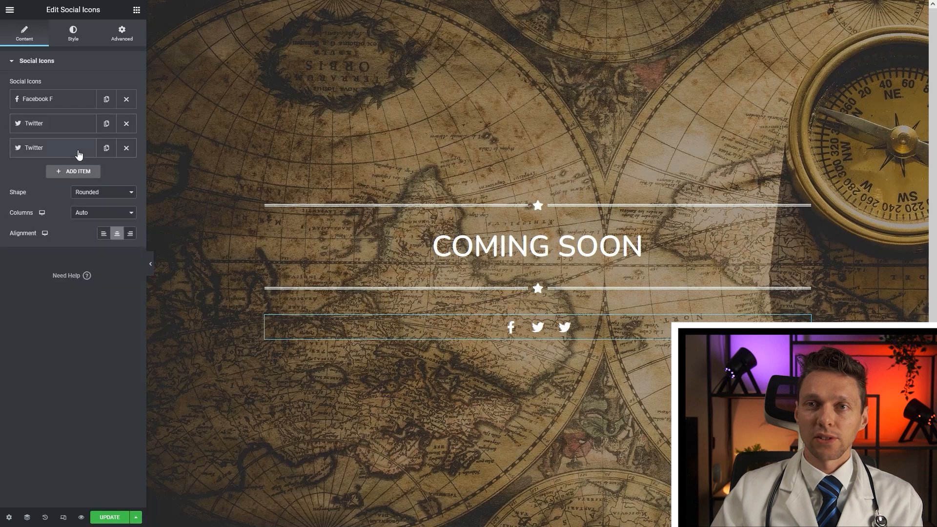
left_click(71, 148)
left_click(77, 199)
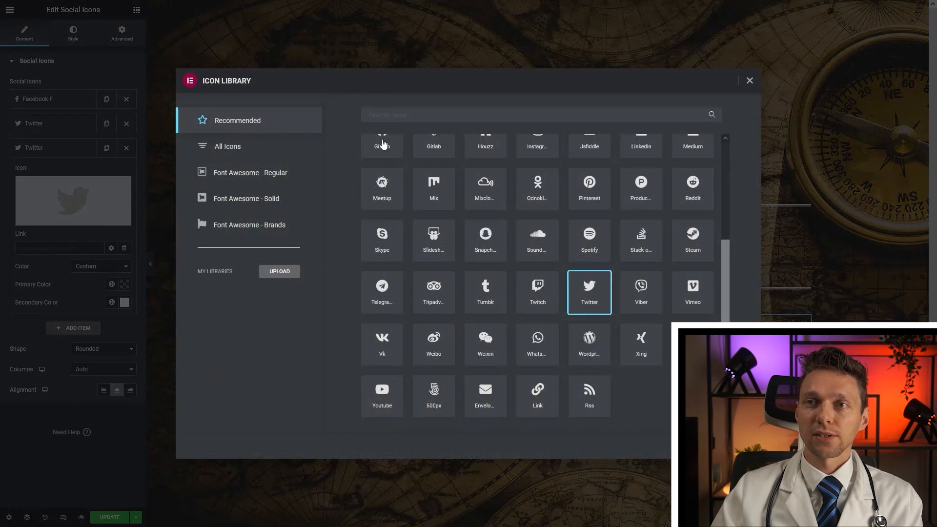
type("insta")
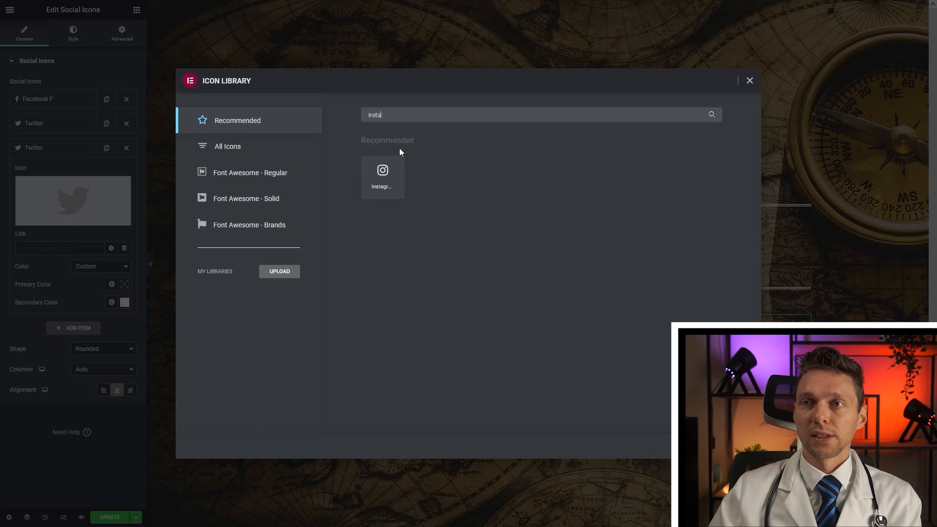
left_click(385, 177)
left_click(732, 446)
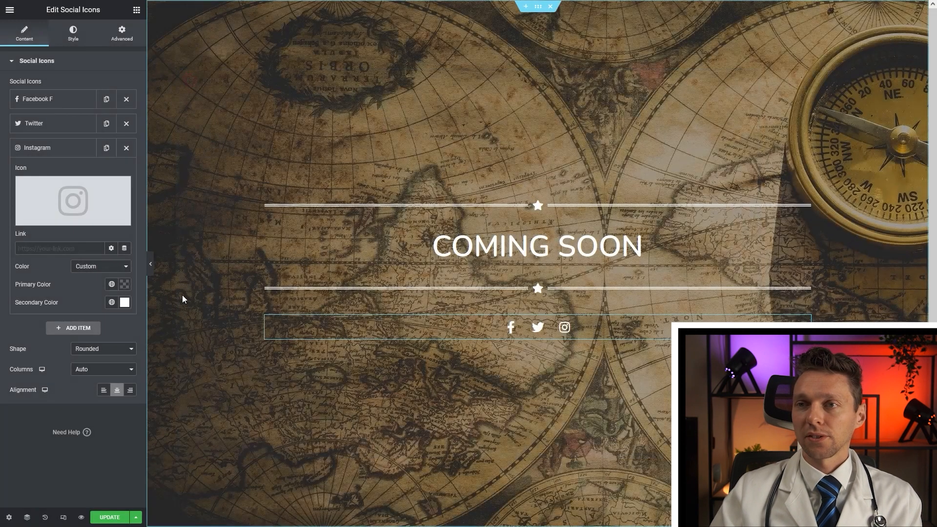
Duplicate the Instagram item and change the copy's icon to Youtube, found by searching for "youtube".
left_click(77, 147)
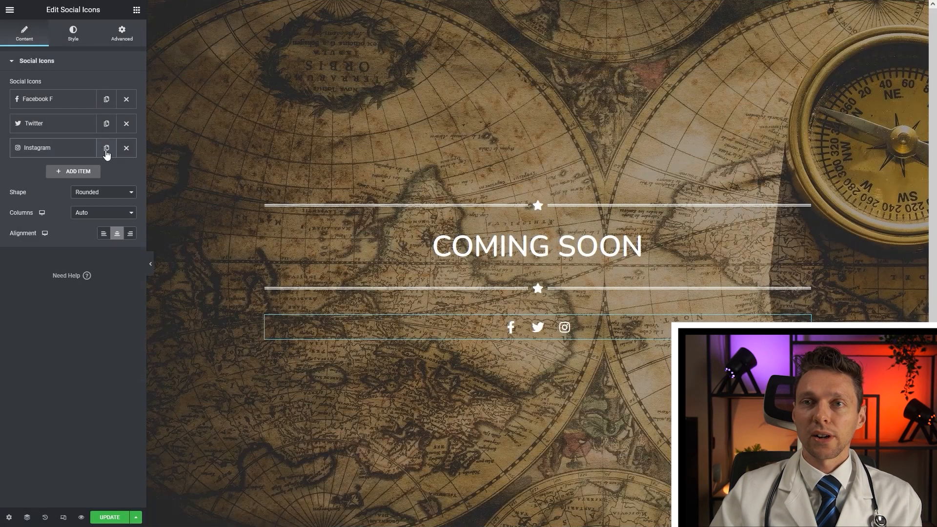
left_click(107, 148)
left_click(66, 217)
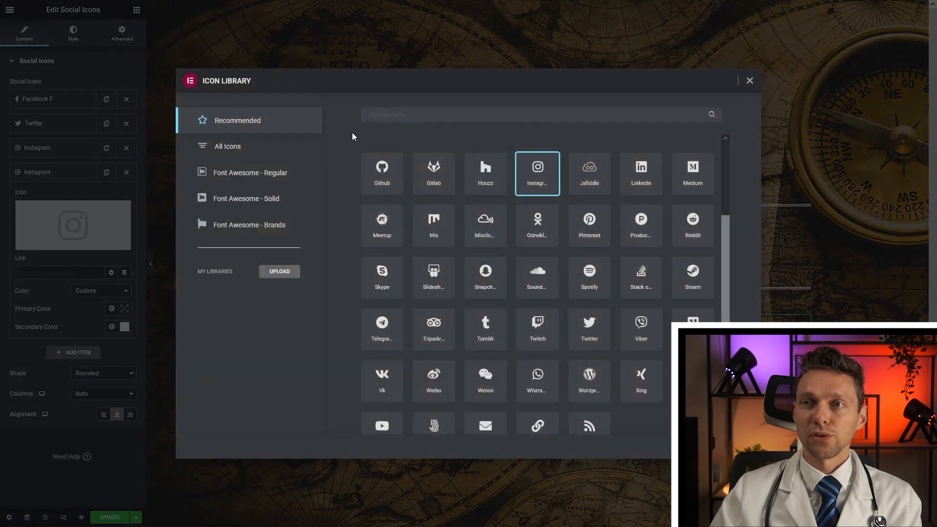
left_click(419, 120)
type("youtube")
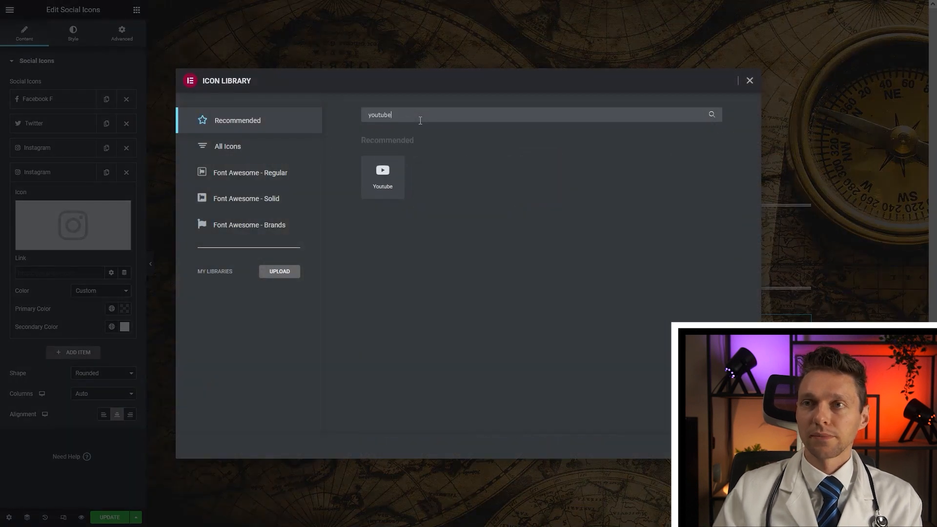
left_click(382, 177)
left_click(732, 446)
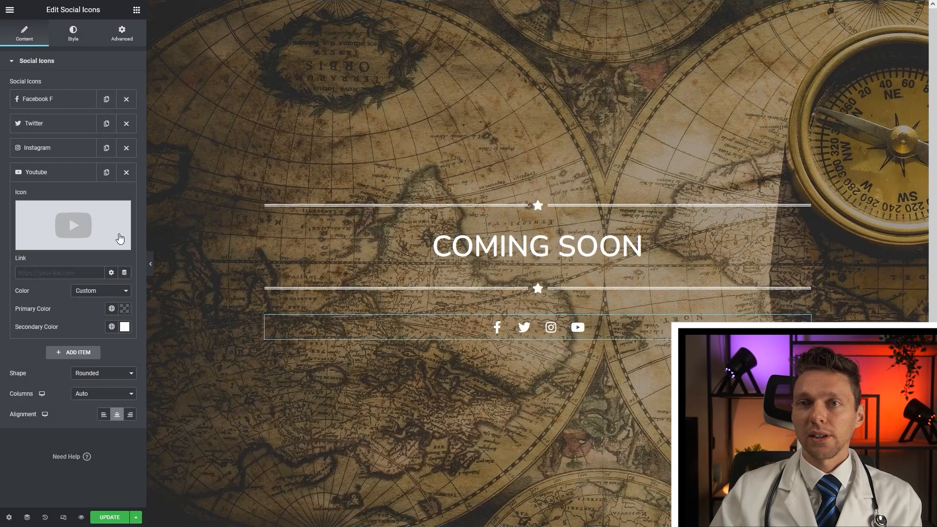
Duplicate the Youtube item and change the copy's icon to Tiktok, found by searching all library icons for "tiktok".
left_click(82, 178)
left_click(106, 173)
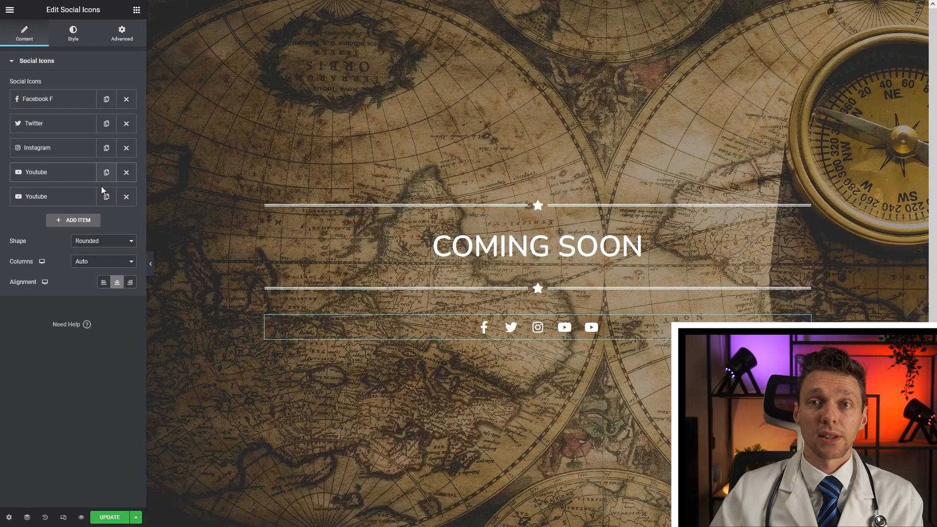
left_click(77, 197)
left_click(73, 249)
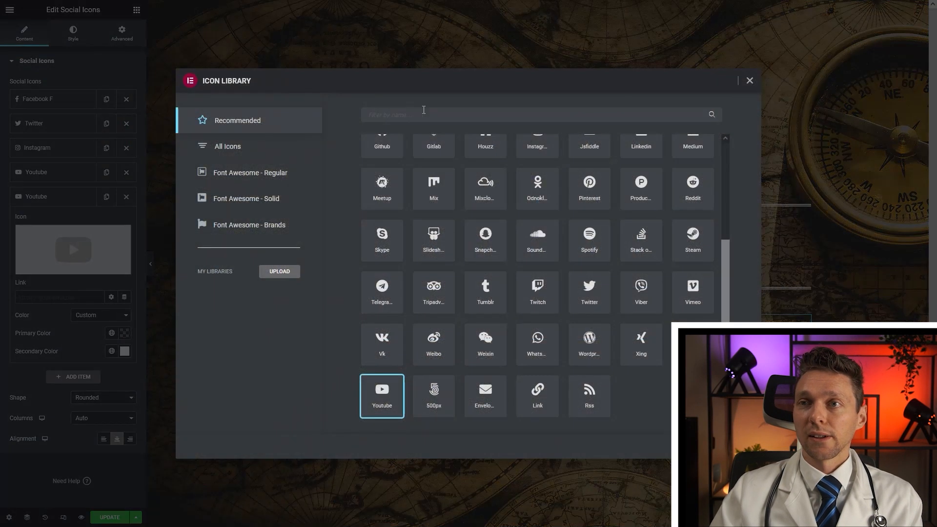
left_click(424, 111)
type("tiktok")
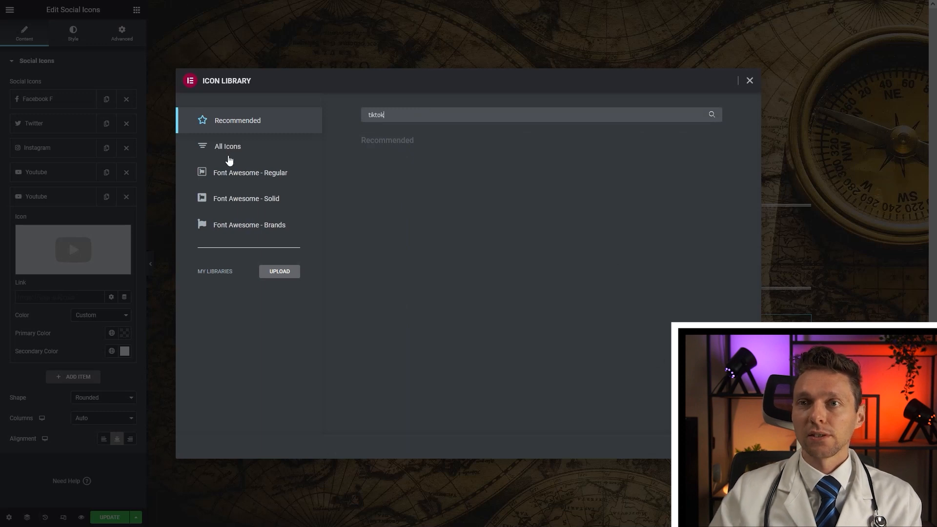
left_click(229, 156)
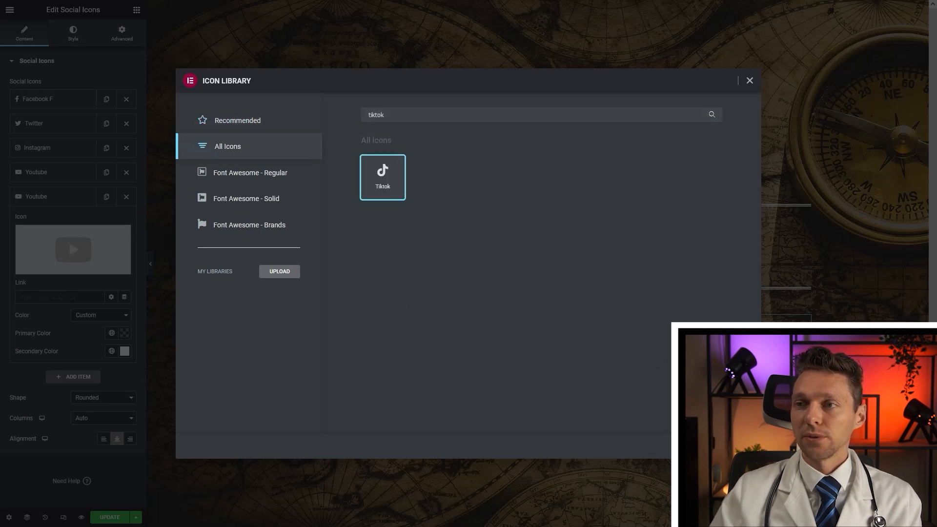
double_click(383, 176)
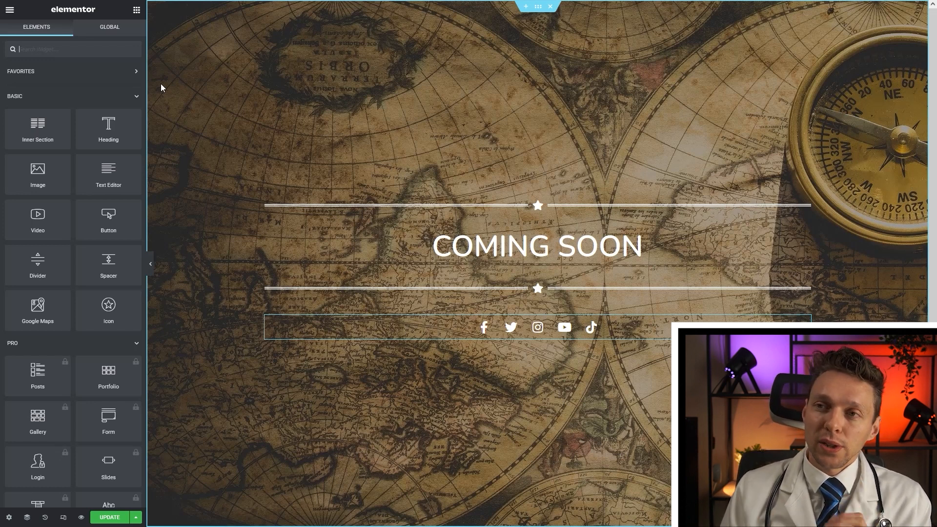
Search the widgets for "countdown" and try to use the locked Countdown widget.
left_click(55, 54)
type("countdown")
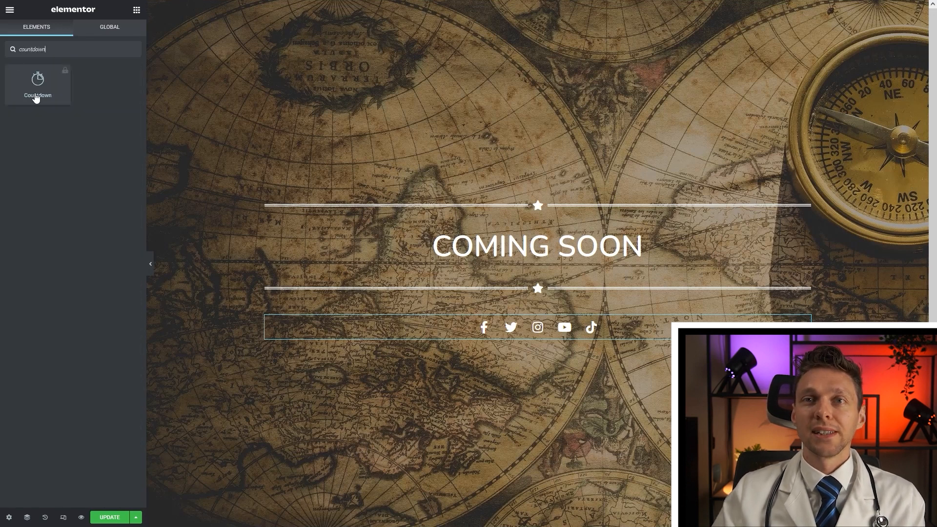
left_click(42, 100)
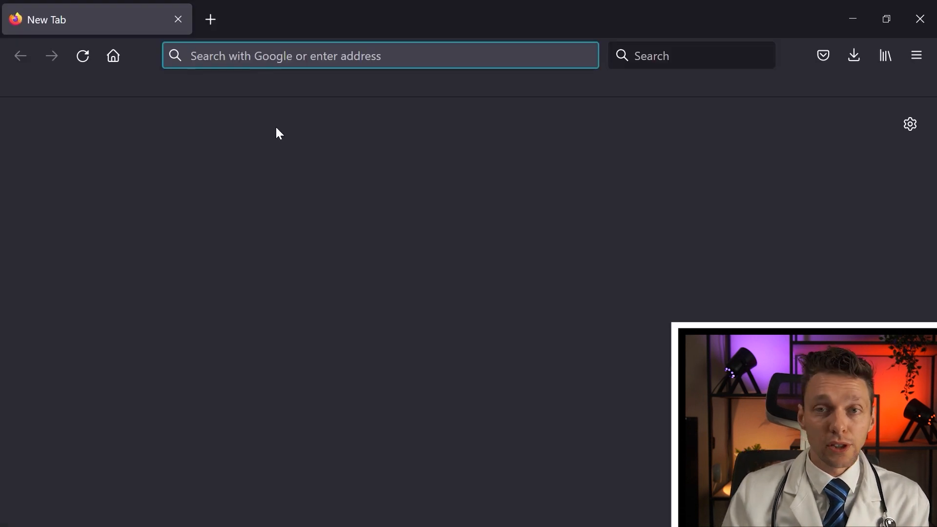
Switch to Firefox, open the Elementor page on wp.discount and follow its Elementor Pro discount link.
type("wp.discount/")
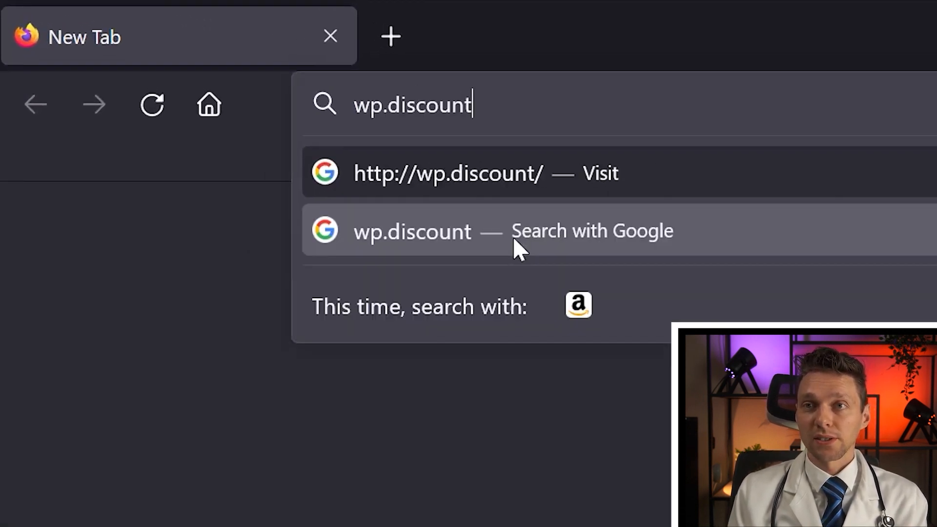
type("elem")
type("r")
key("Return")
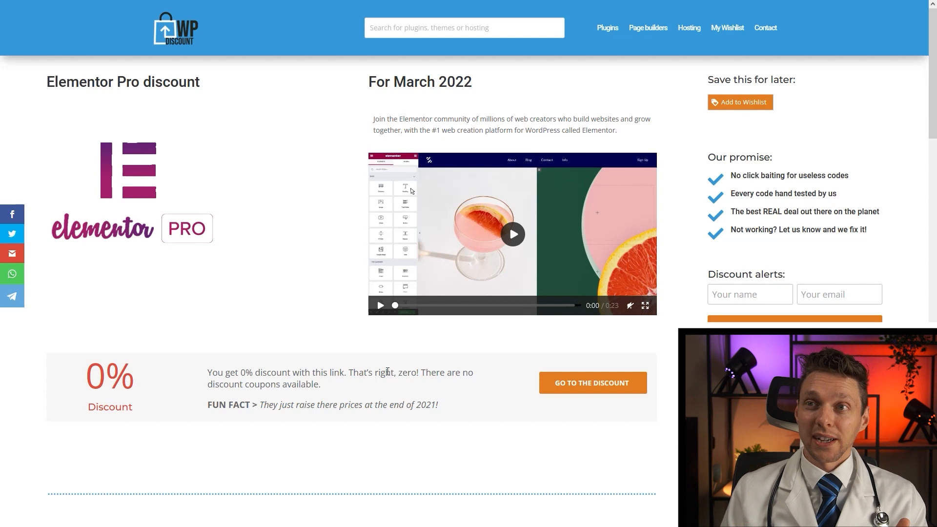
left_click(587, 388)
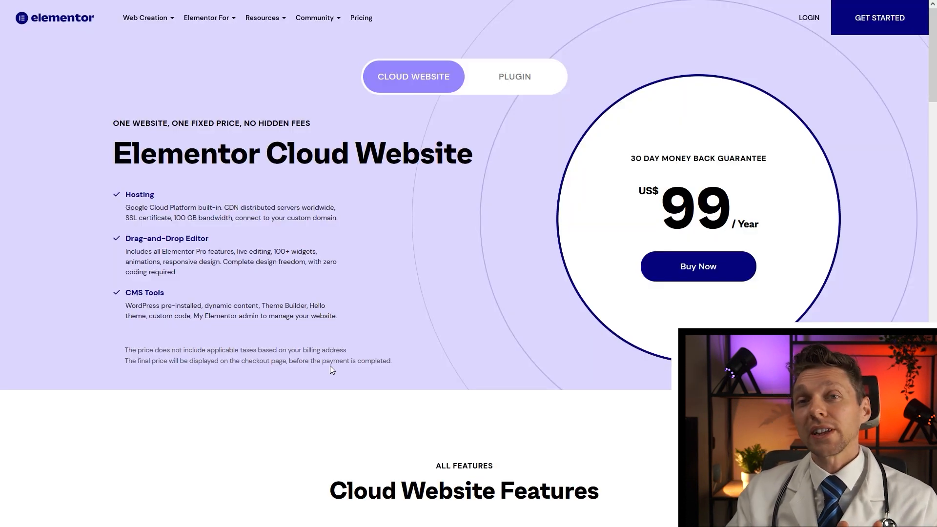
Compare the Elementor Cloud Website offer with the plugin plans and start buying the Essential Plan.
double_click(727, 215)
left_click(734, 217)
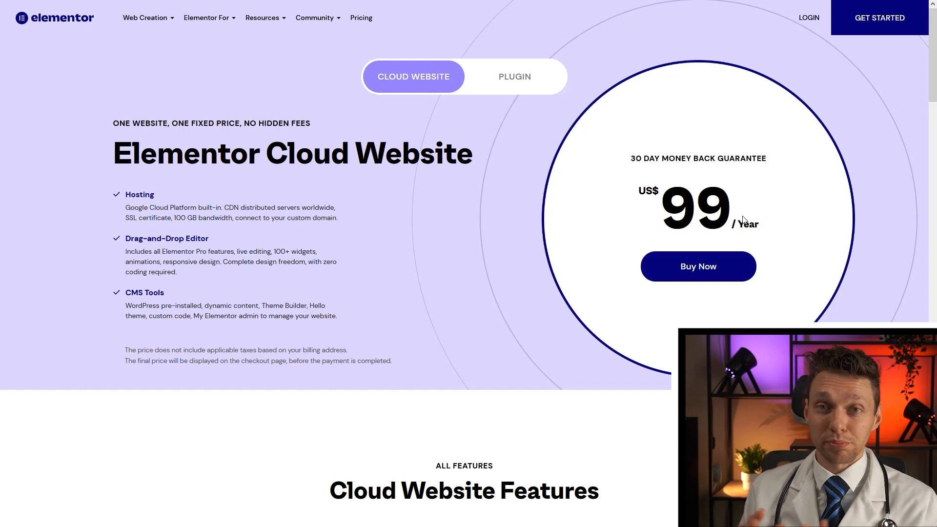
left_click(515, 88)
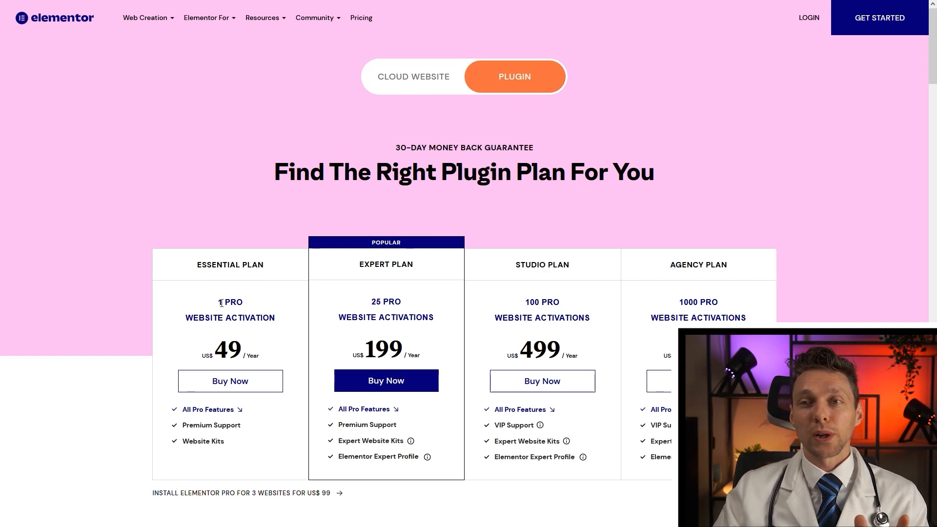
left_click_drag(217, 303, 244, 308)
left_click(245, 308)
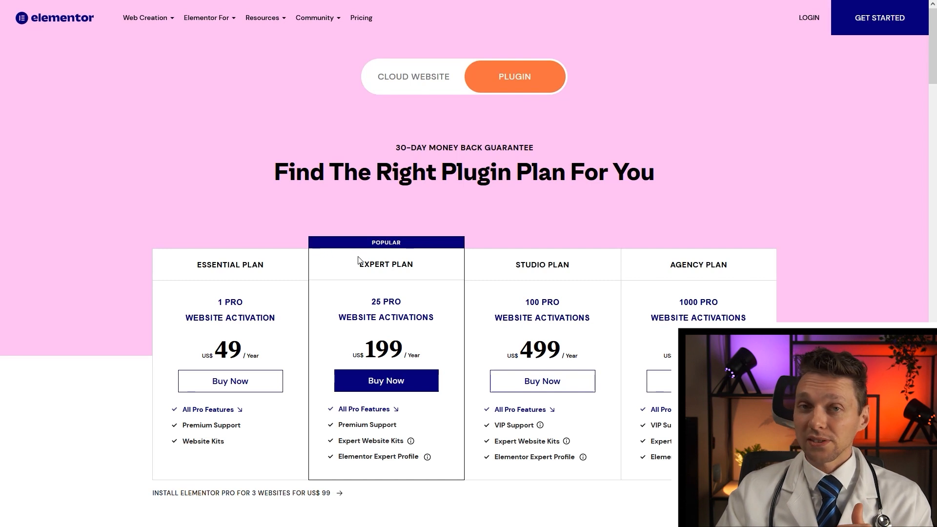
left_click_drag(361, 269, 400, 264)
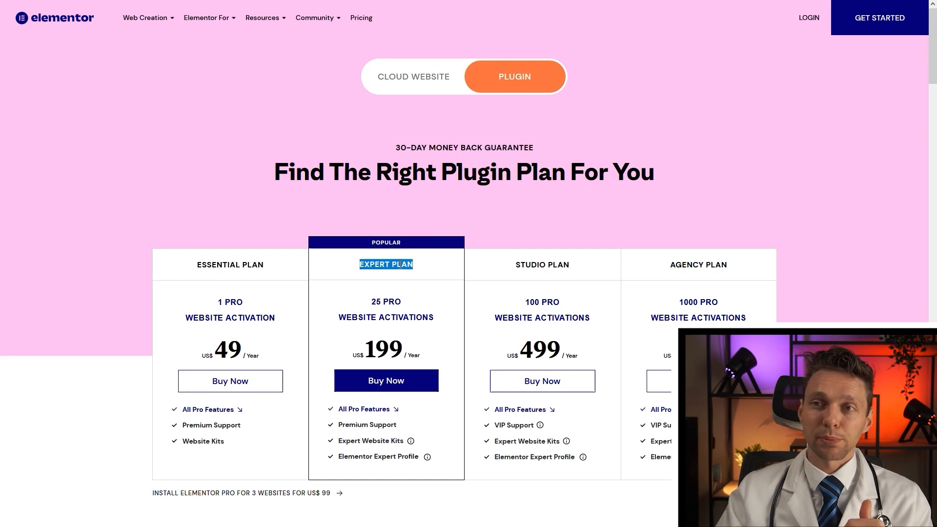
left_click(400, 265)
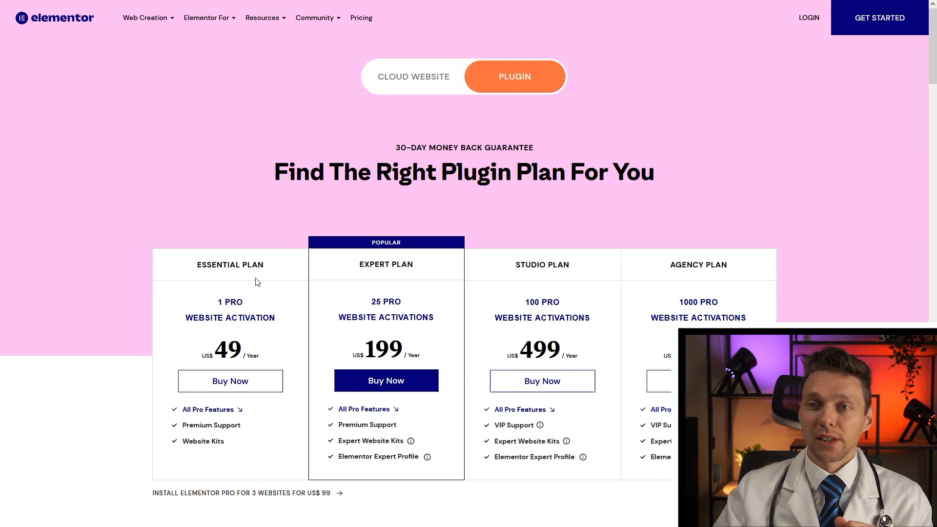
left_click(228, 384)
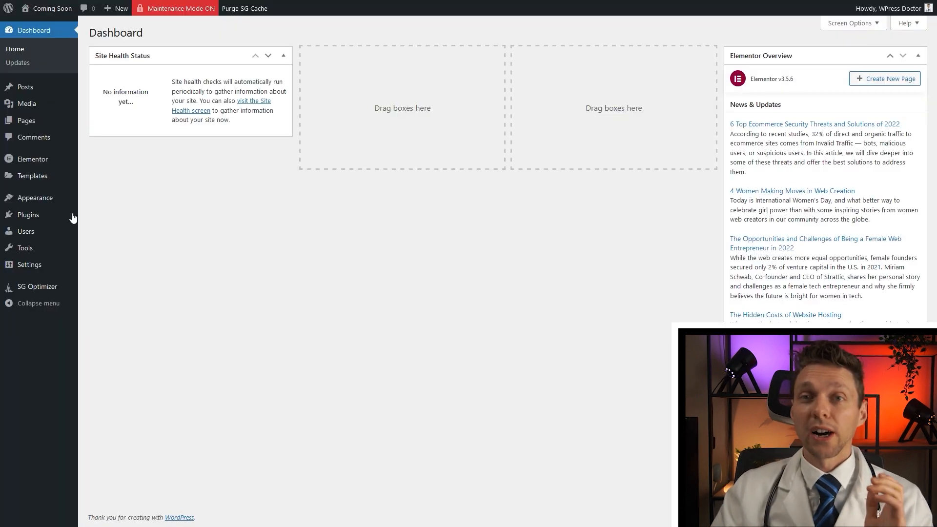
In the WordPress dashboard, install the Elementor Pro plugin from the uploaded file elementor-pro.zip and activate it.
mouse_move(71, 215)
left_click(104, 231)
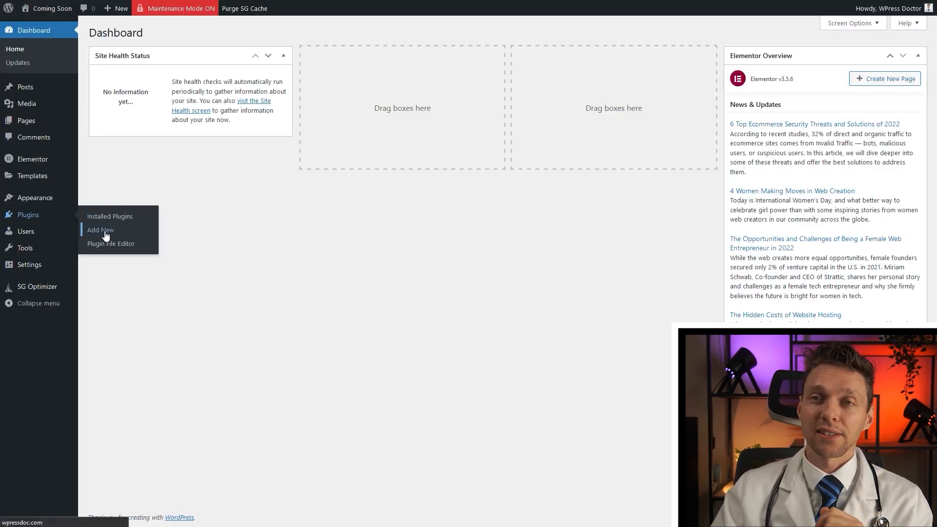
left_click(183, 35)
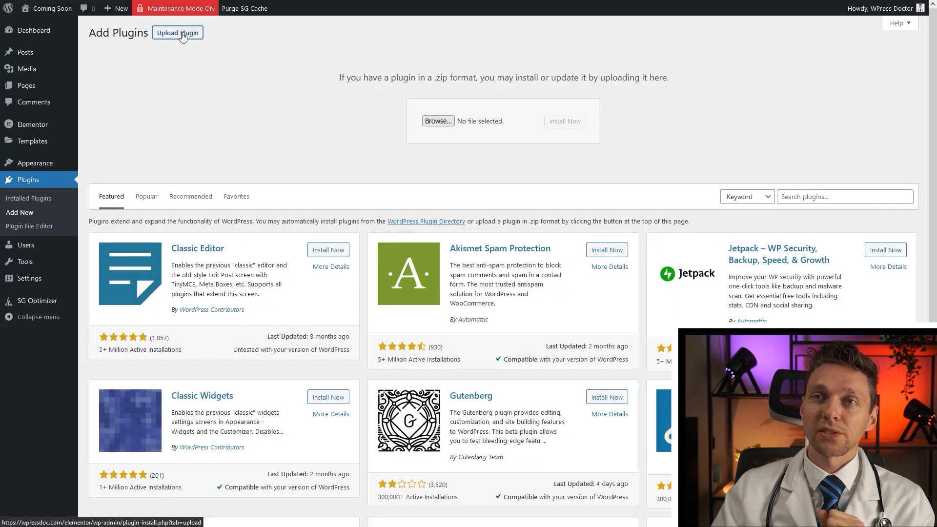
left_click(438, 121)
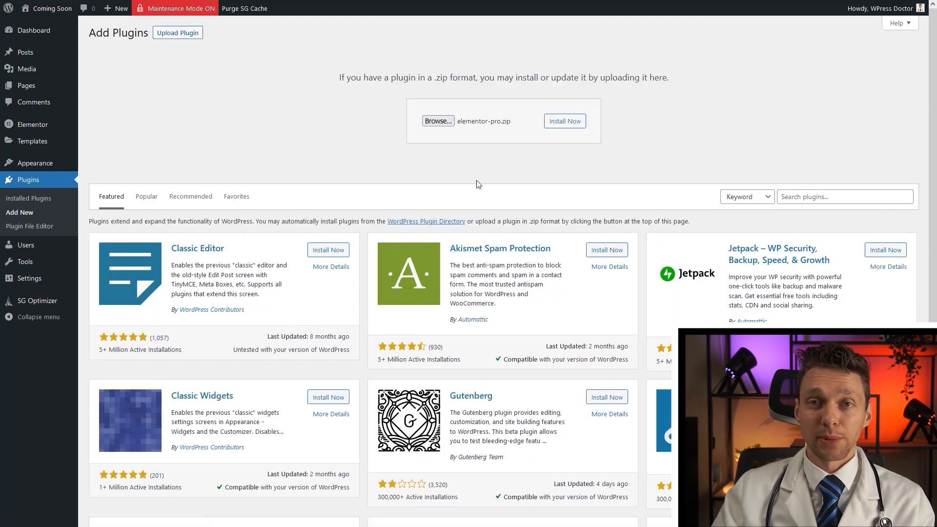
left_click(564, 123)
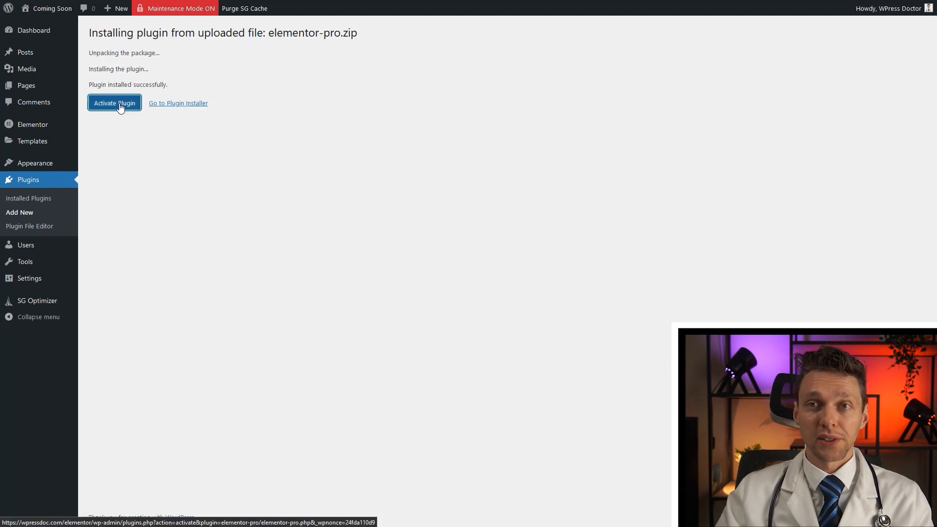
left_click(119, 104)
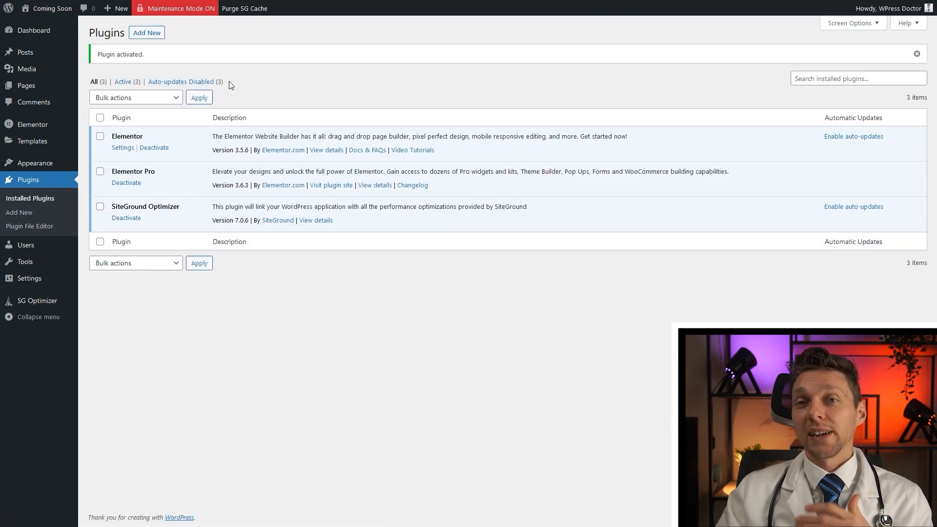
Open the maintenance mode template for editing in Elementor.
mouse_move(178, 13)
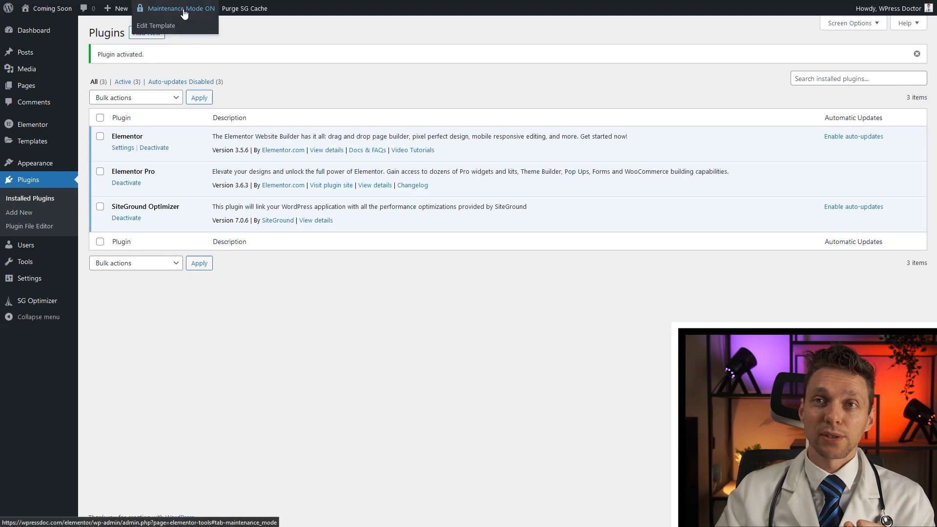
left_click(159, 31)
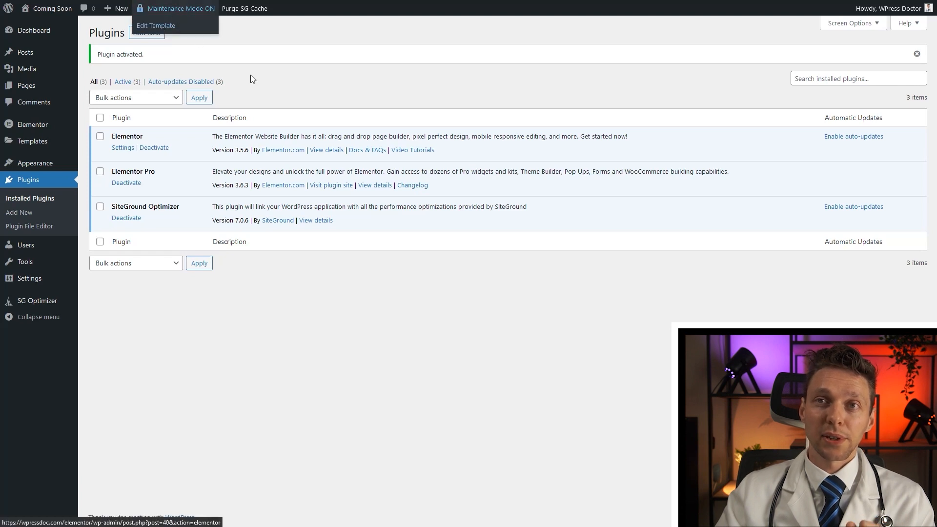
left_click(232, 10)
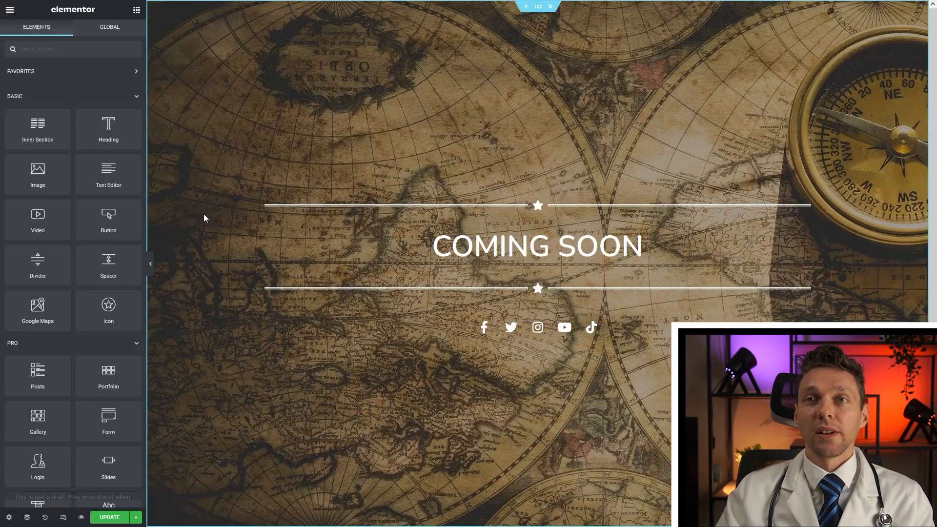
Find the Countdown widget and place it above the upper star divider on the page.
left_click(66, 50)
type("co")
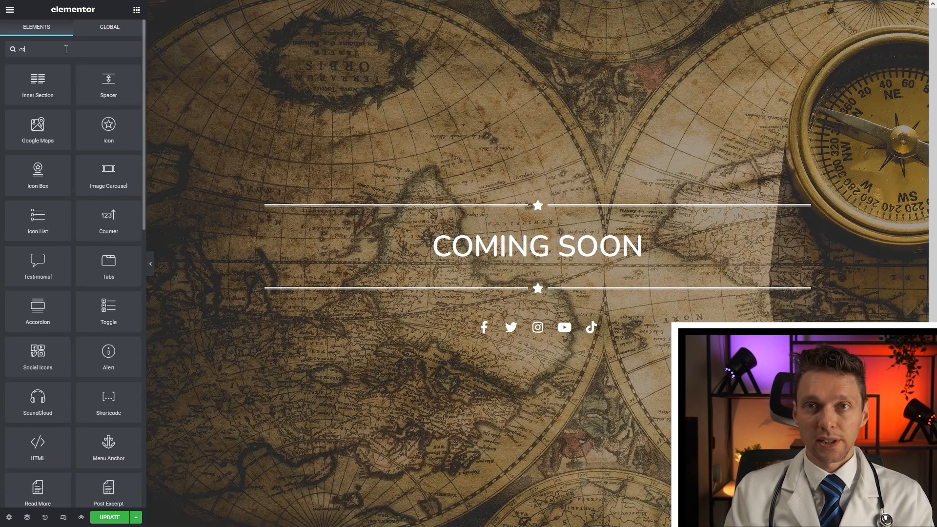
type("untoo")
left_click_drag(47, 87, 549, 189)
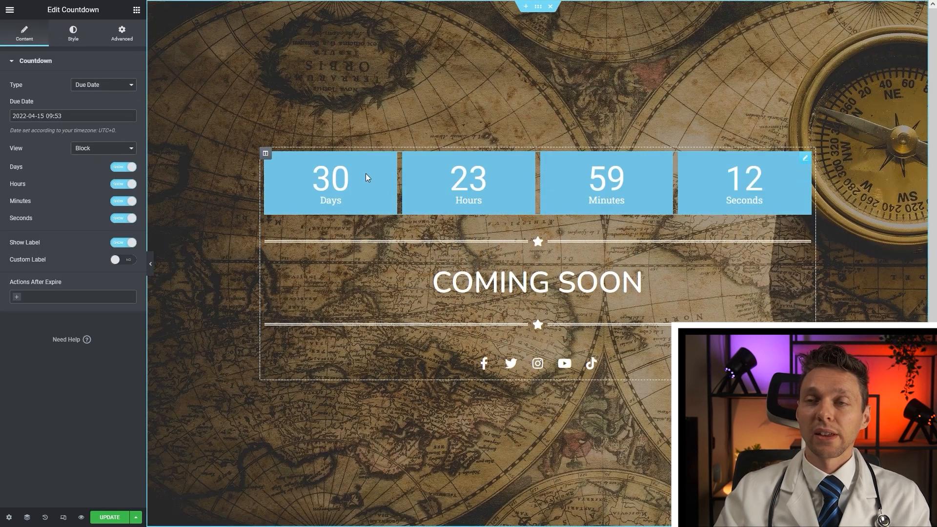
Check the countdown's due date and set its action after expiry to Hide.
left_click(80, 120)
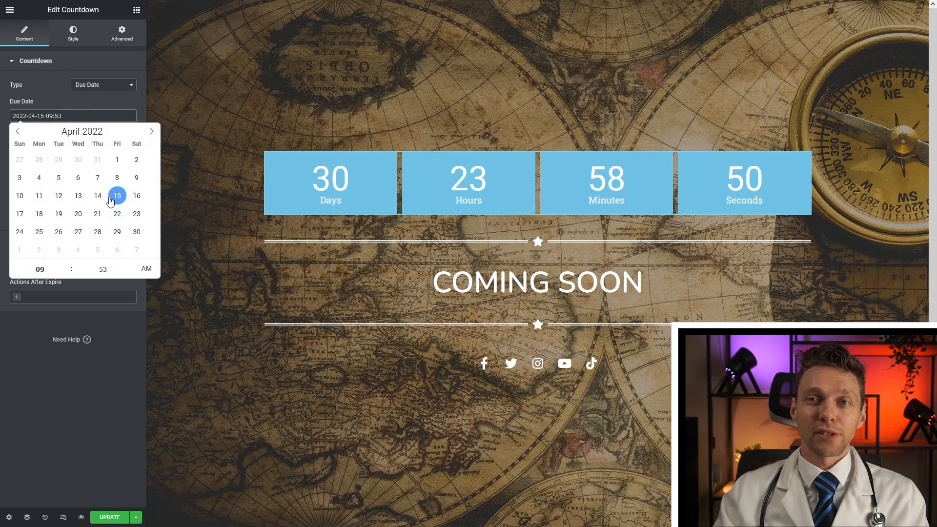
left_click(103, 115)
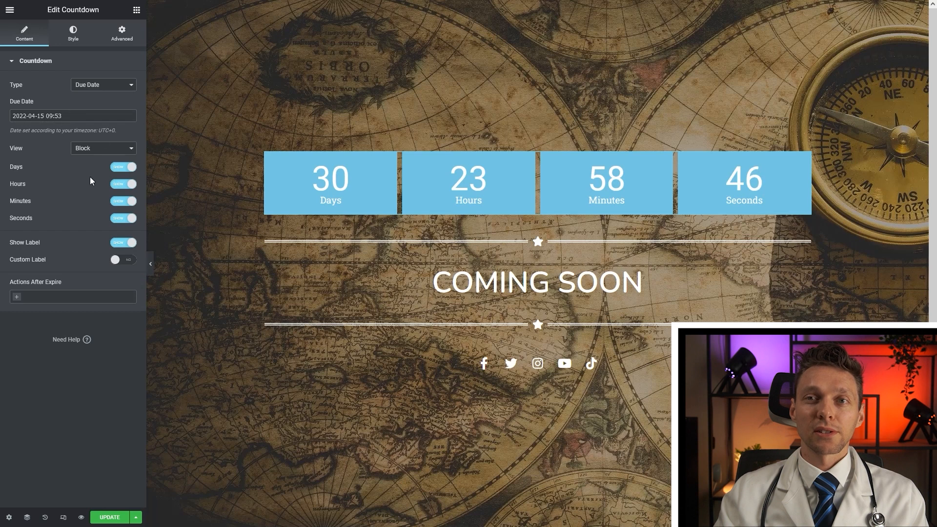
left_click(36, 296)
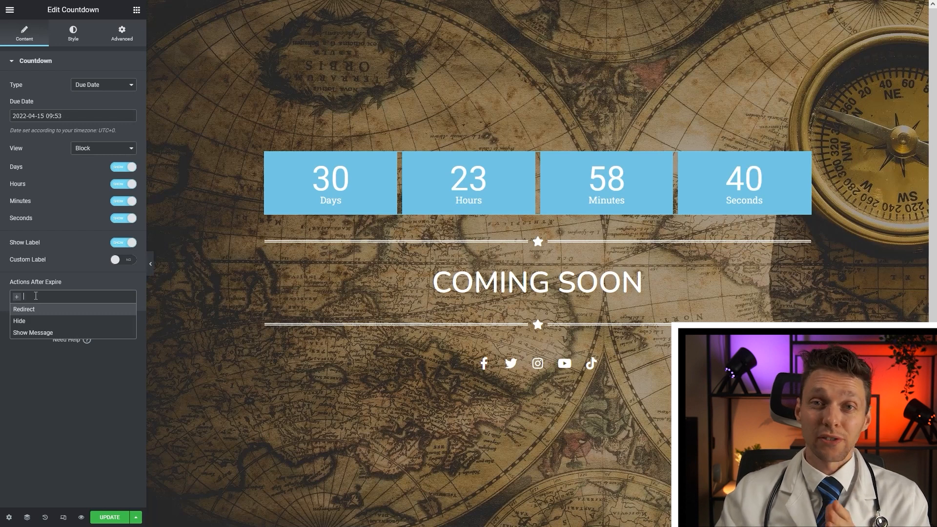
left_click(22, 320)
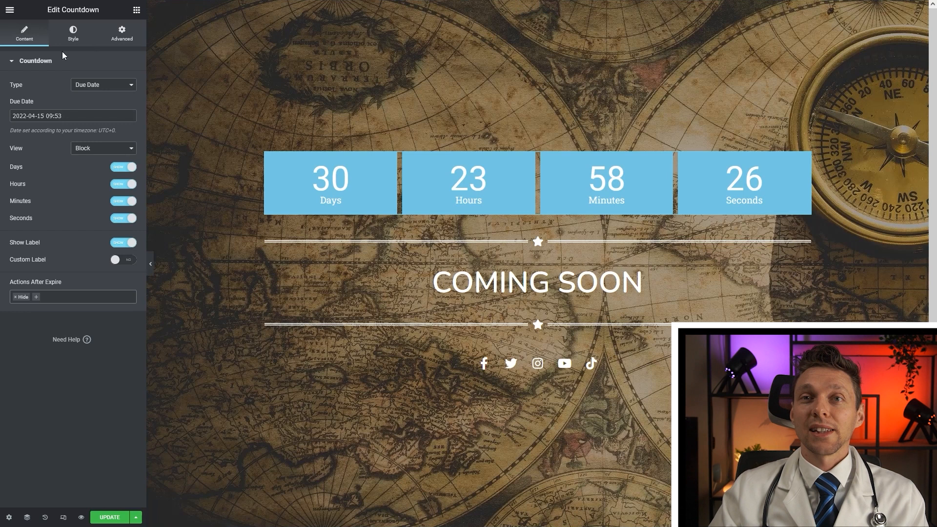
Make the background color of the countdown boxes almost fully transparent.
left_click(73, 33)
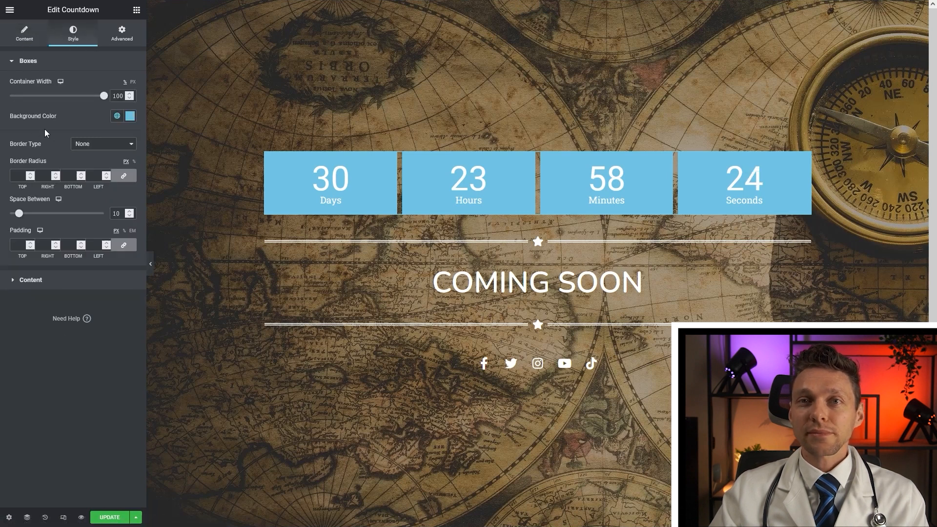
left_click(129, 115)
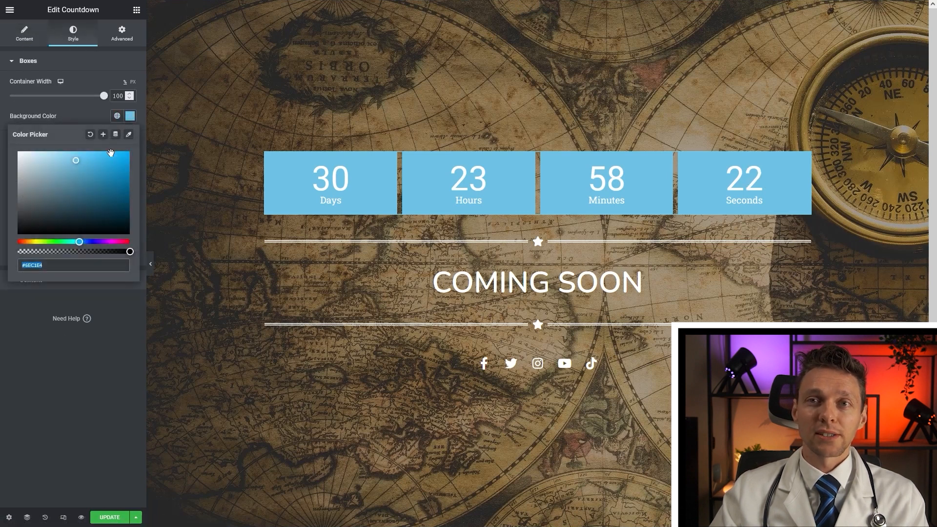
left_click_drag(130, 251, 17, 251)
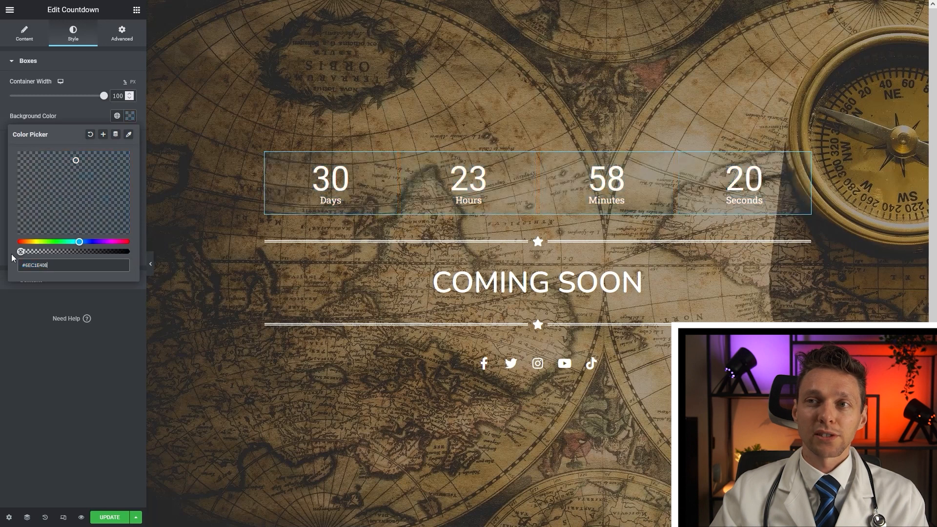
left_click(135, 118)
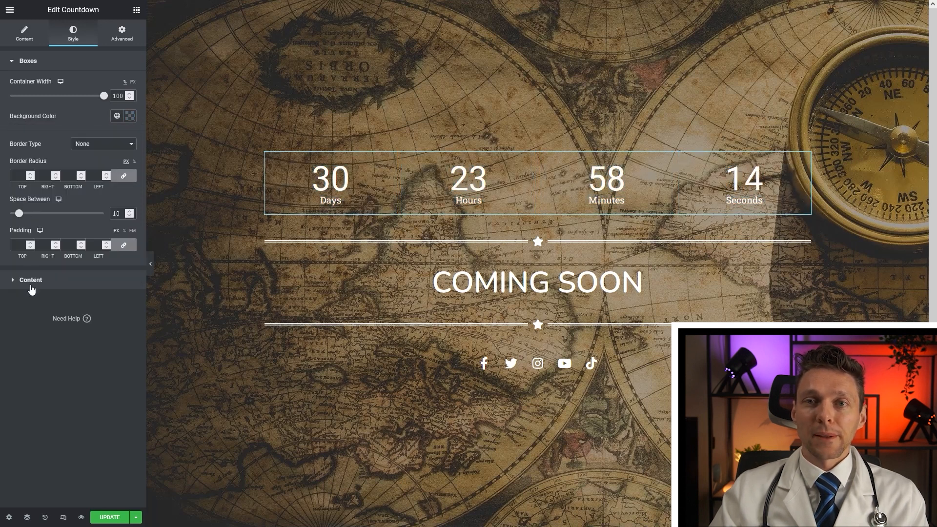
Set the countdown digits' typography to the Nunito font at a size of 60 px.
left_click(35, 280)
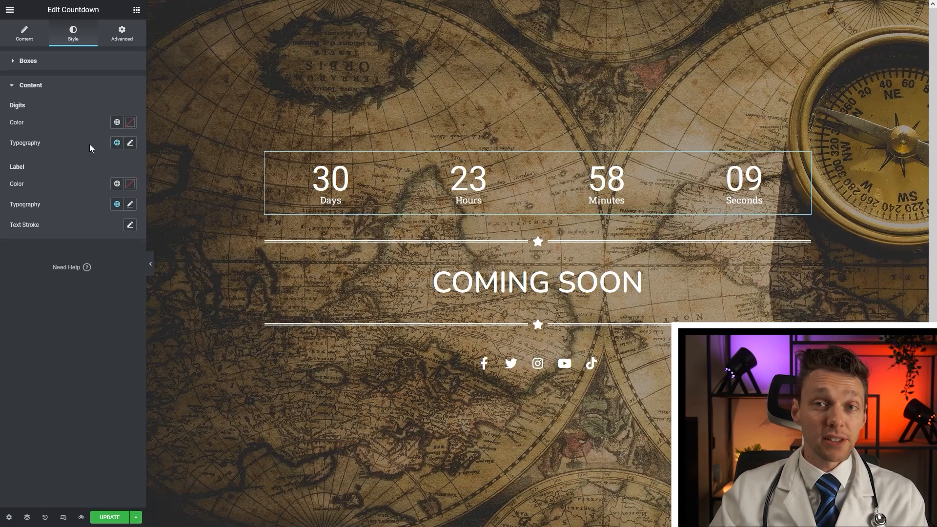
left_click(130, 142)
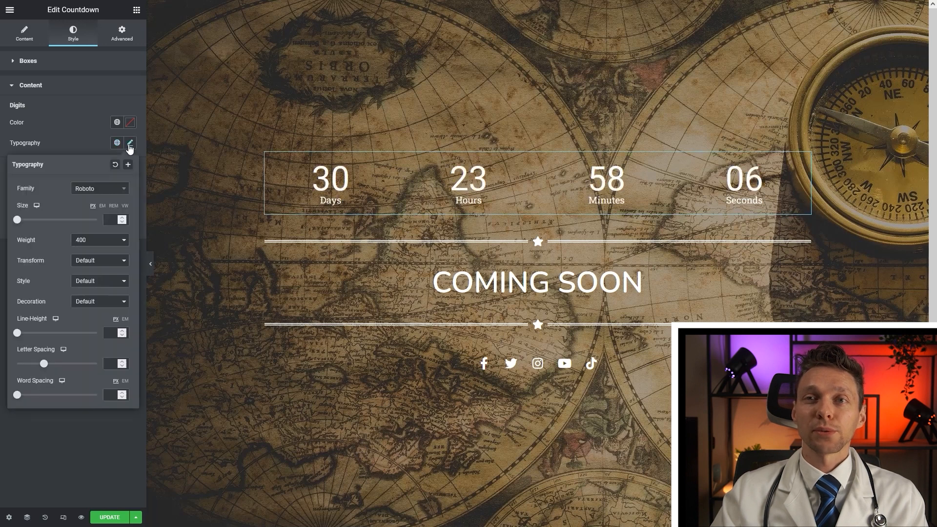
left_click(99, 190)
type("nuni")
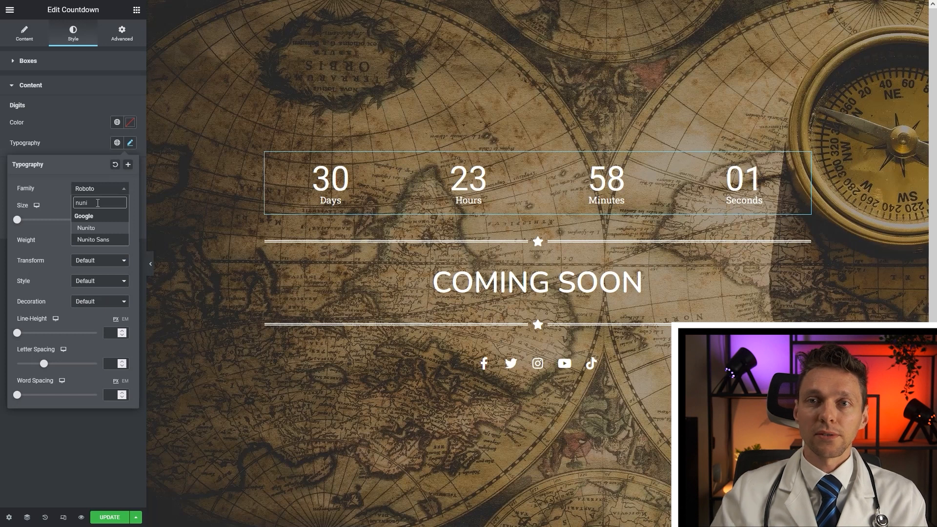
left_click(88, 227)
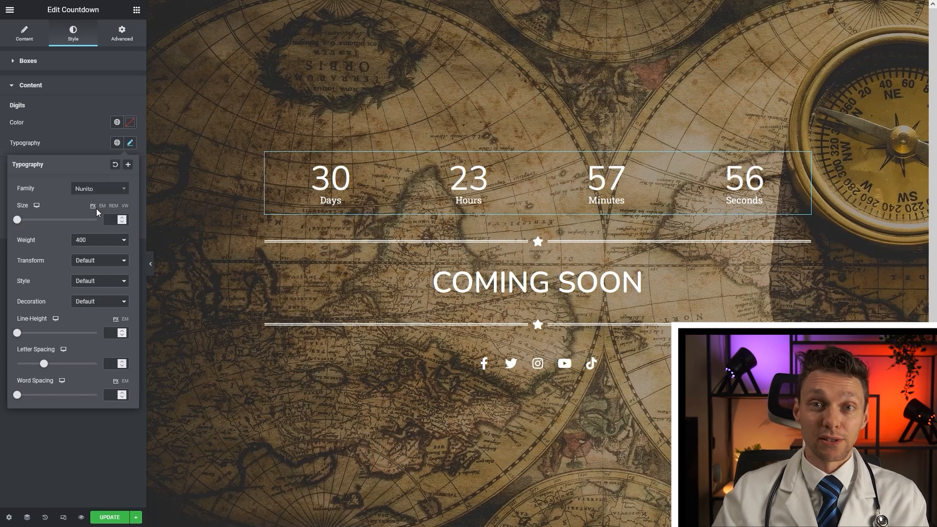
left_click(109, 218)
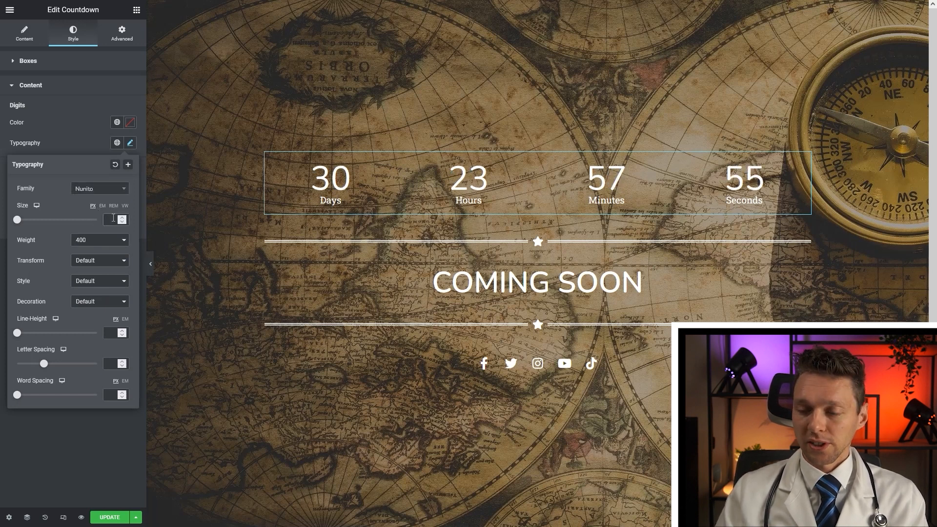
type("60")
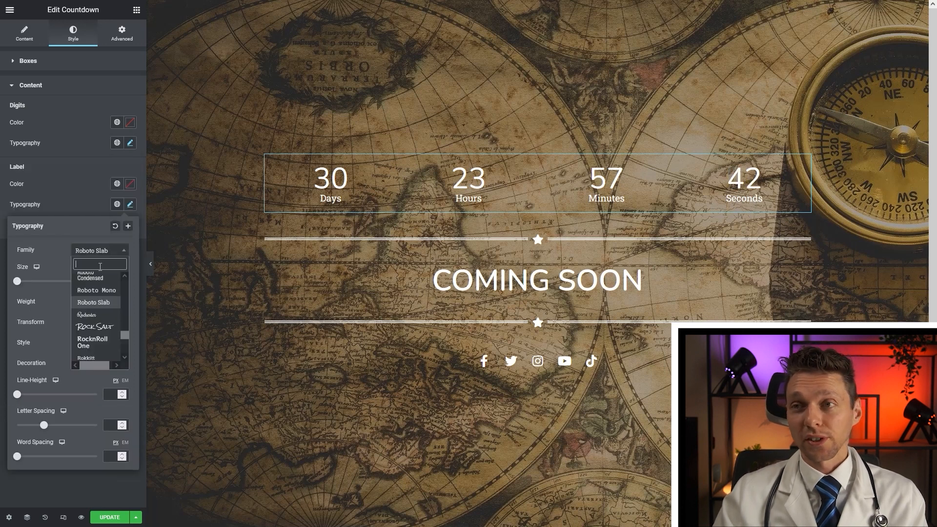
Change the font family of the countdown labels to Poppins.
type("po")
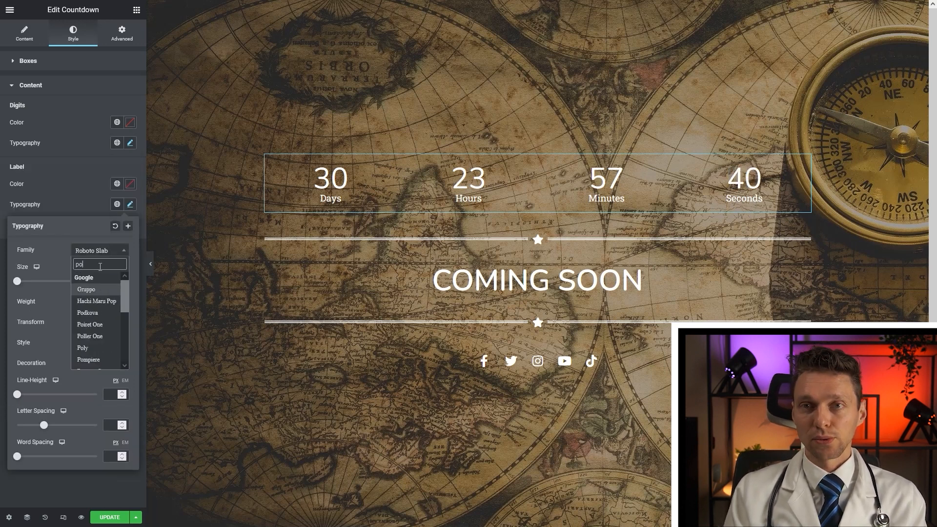
type("pp")
left_click(88, 290)
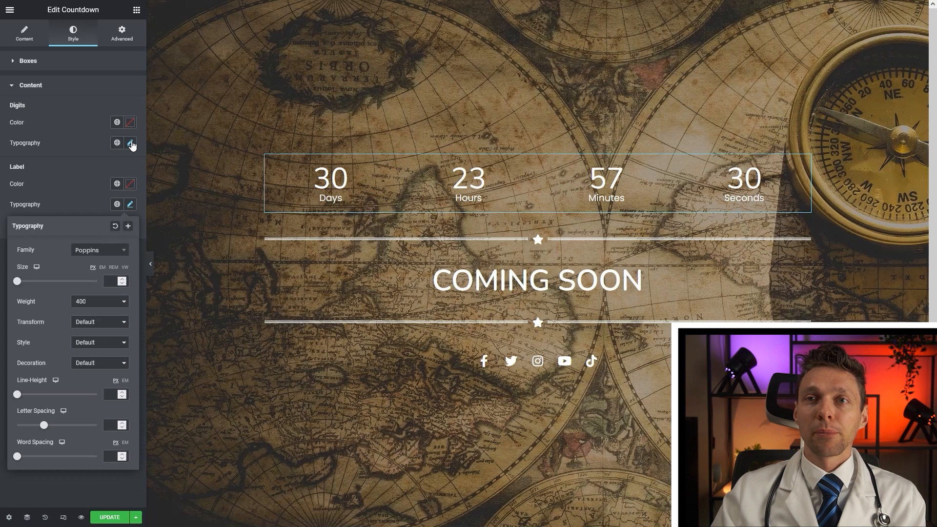
Set the countdown digits' size to 35 px for the mobile layout and return to the desktop view.
left_click(36, 268)
left_click(38, 291)
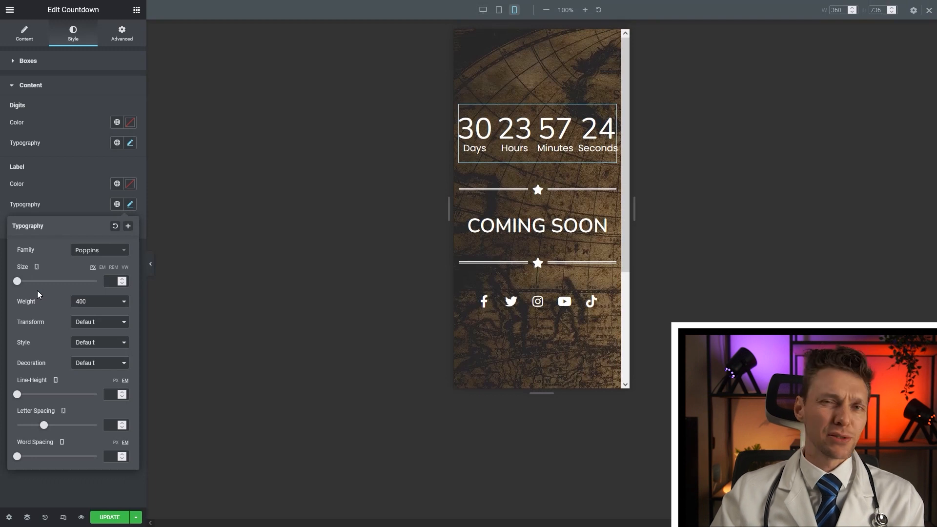
left_click(130, 205)
left_click(129, 143)
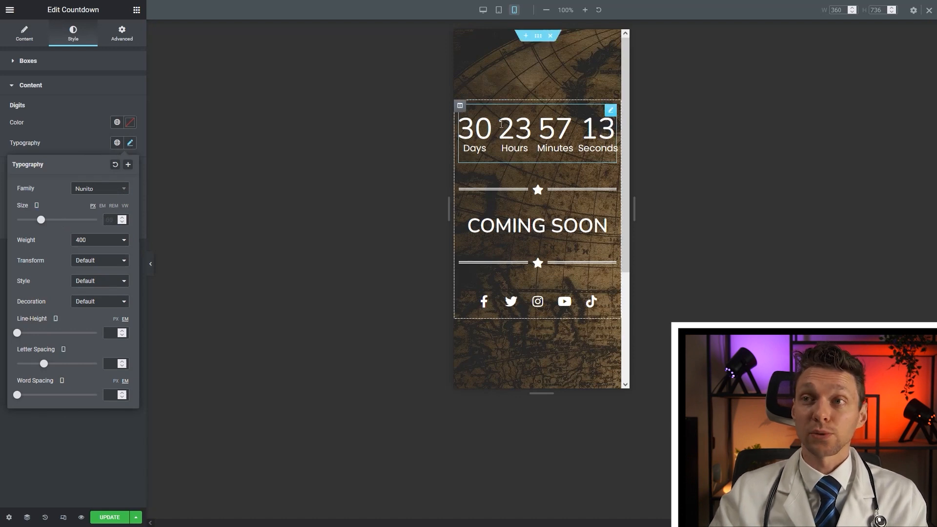
left_click(109, 220)
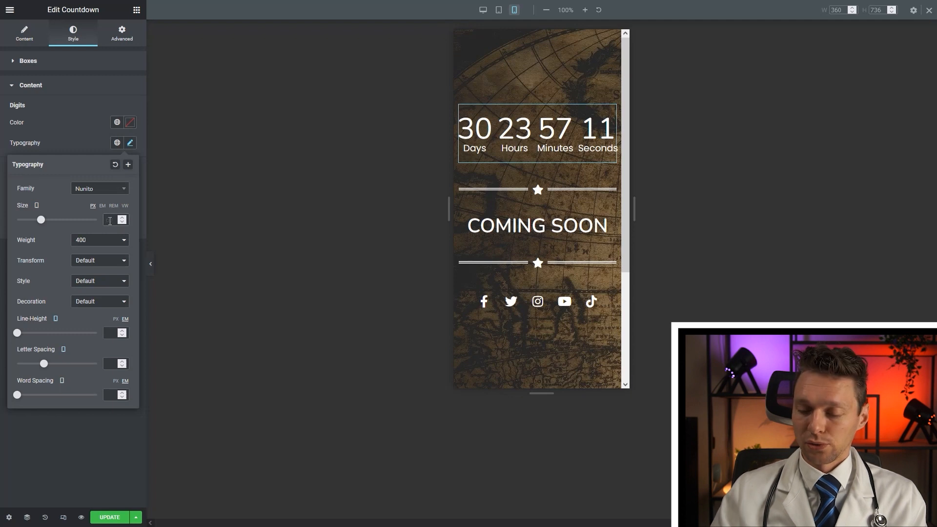
type("20")
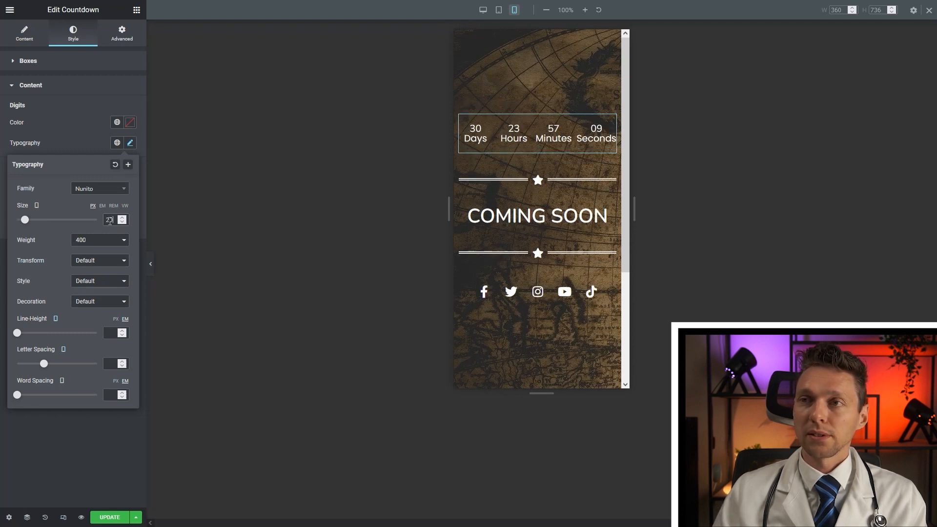
left_click_drag(113, 220, 106, 221)
type("35")
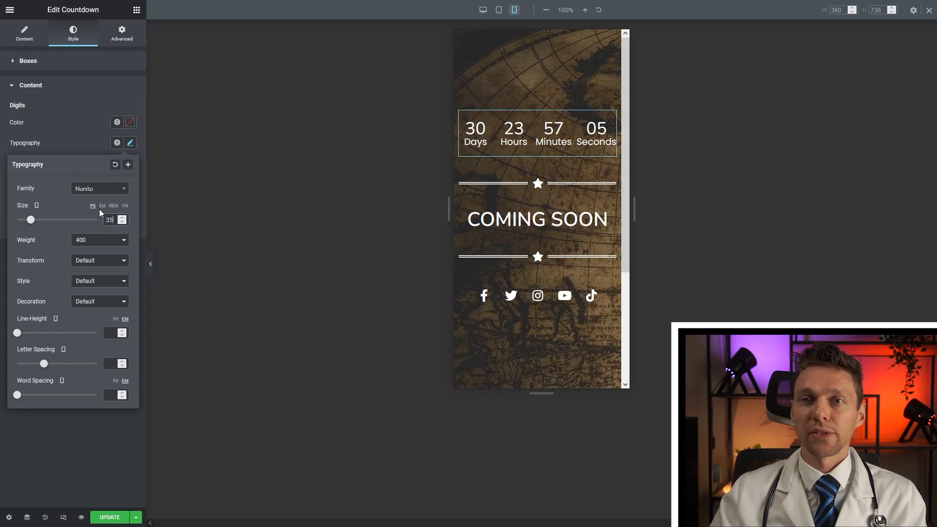
left_click(483, 10)
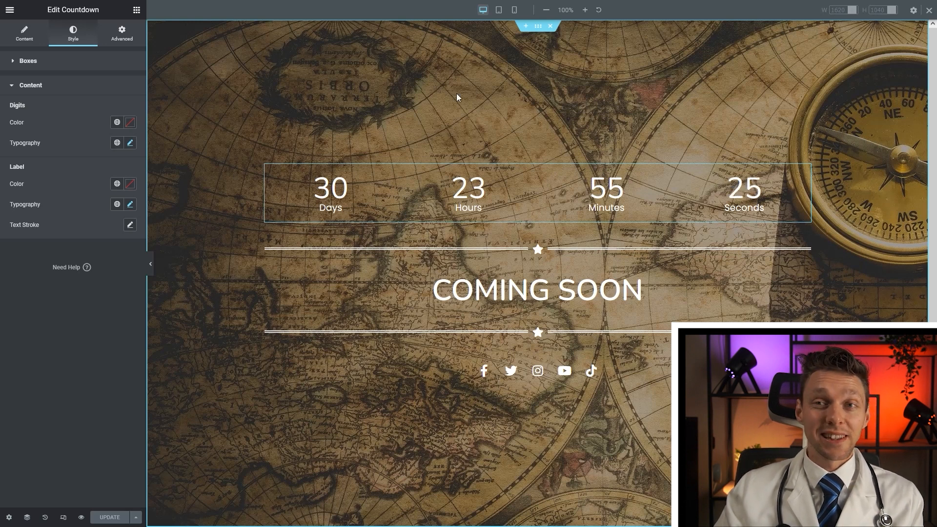
Replace the existing page section with a two-column inner section holding a Heading widget in its first column.
left_click(551, 26)
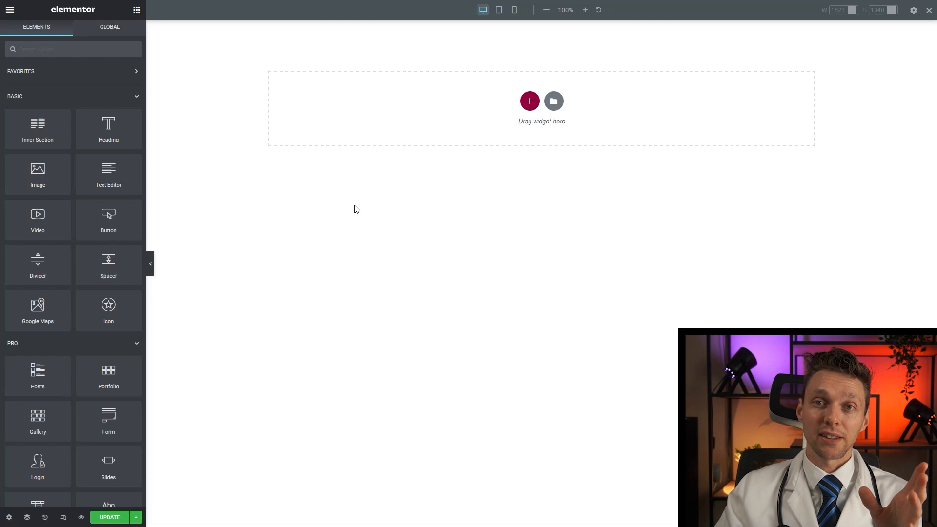
left_click_drag(37, 128, 573, 103)
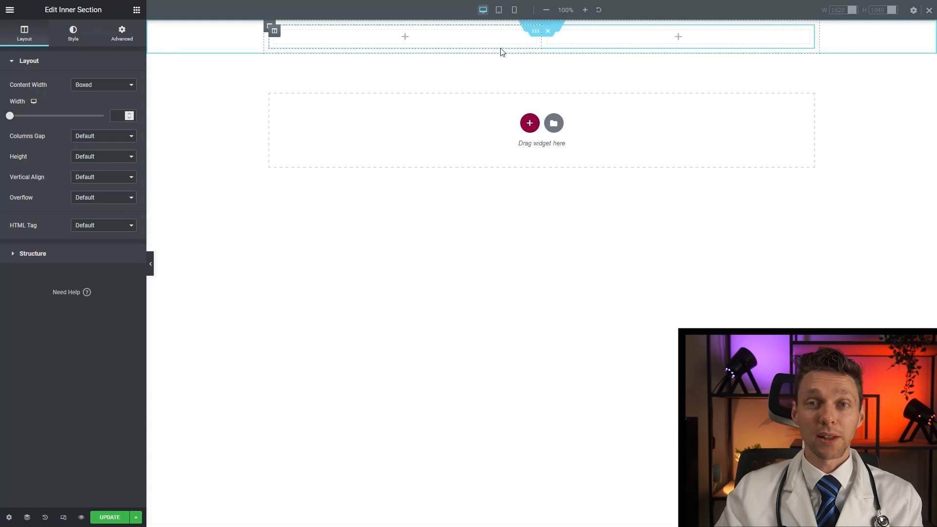
left_click(404, 43)
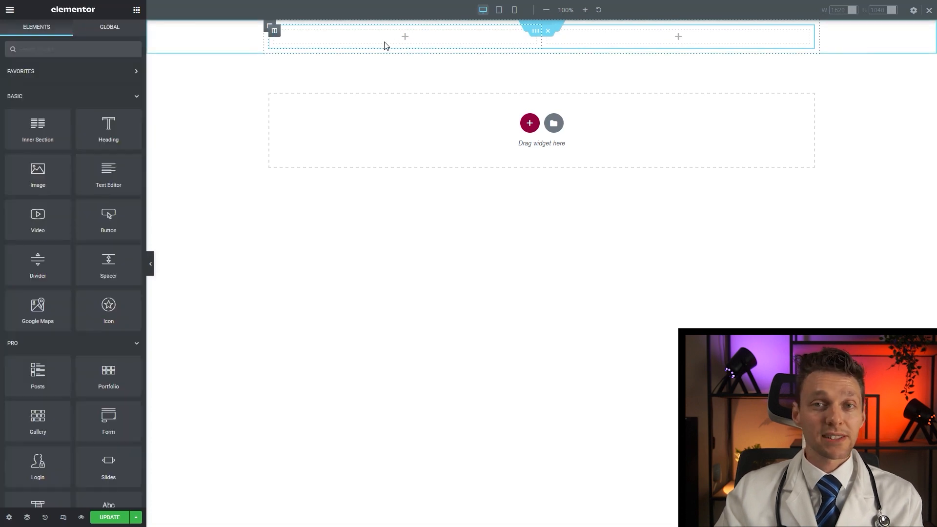
left_click_drag(126, 141, 403, 37)
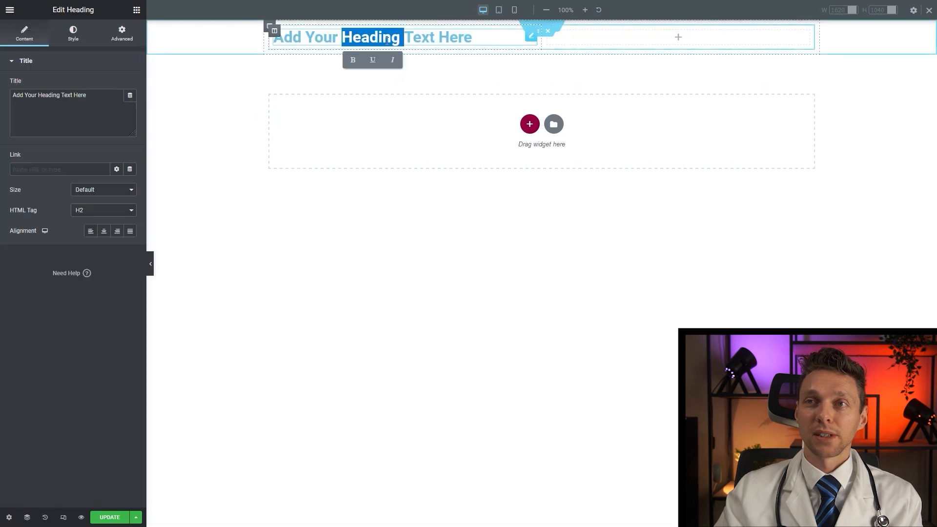
Change the heading text to "We are almost there" and set its HTML tag to H1.
triple_click(387, 37)
type("We are")
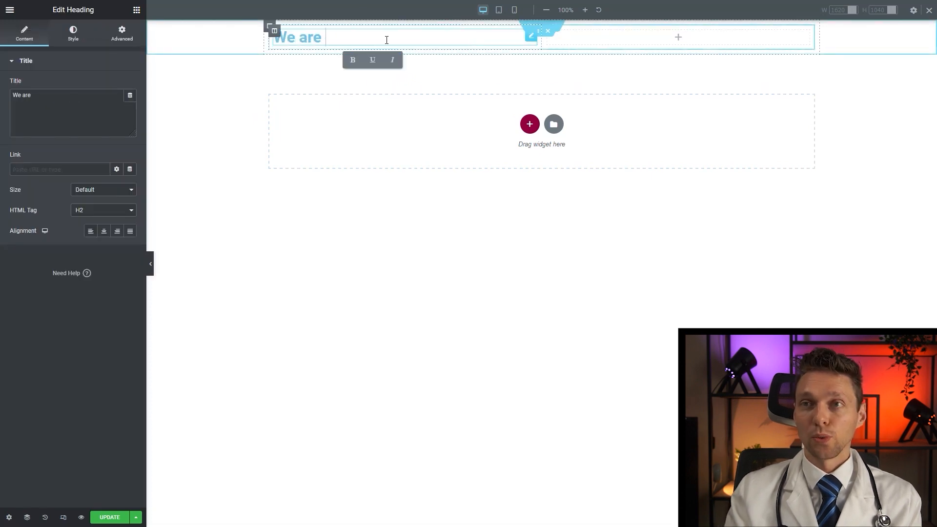
type(" almost ther")
key("BackSpace")
key("BackSpace")
key("BackSpace")
key("BackSpace")
key("BackSpace")
type("t there")
left_click(98, 212)
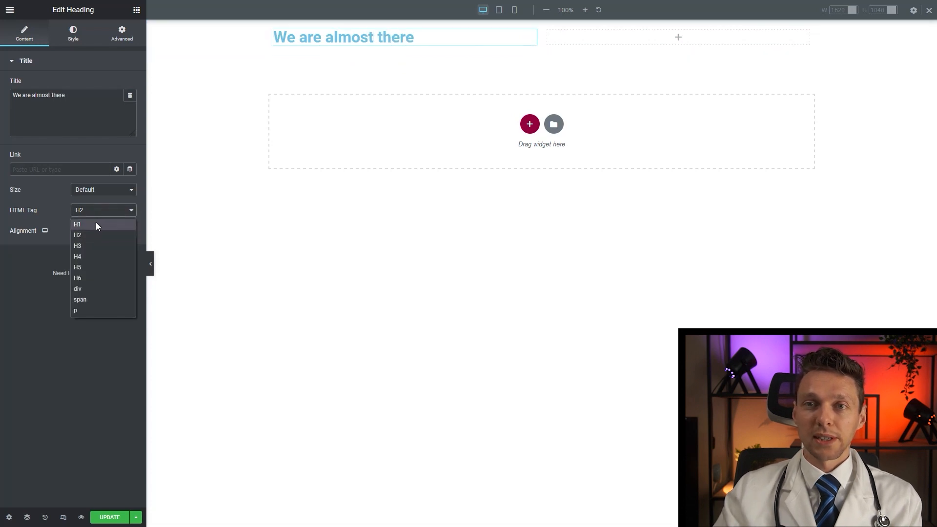
left_click(95, 221)
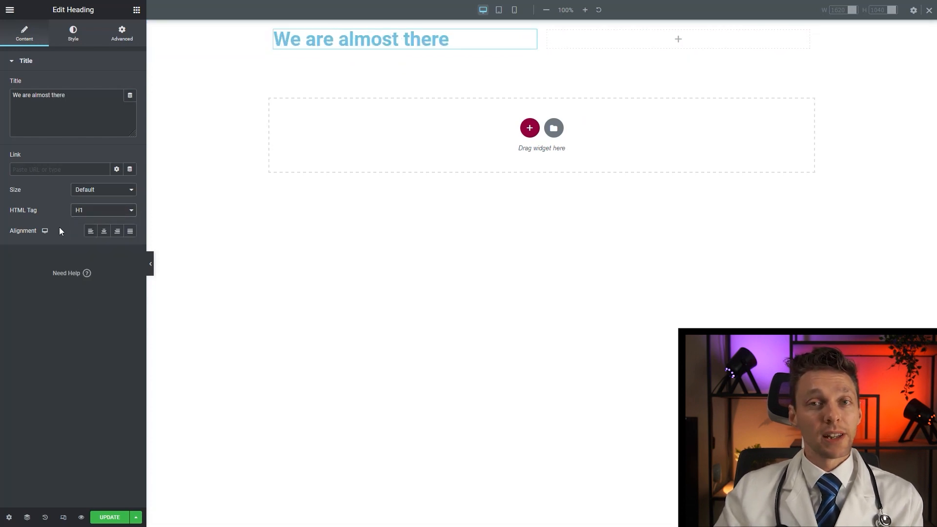
Set the heading's typography to the Nunito font at a size of 50 px.
left_click(73, 41)
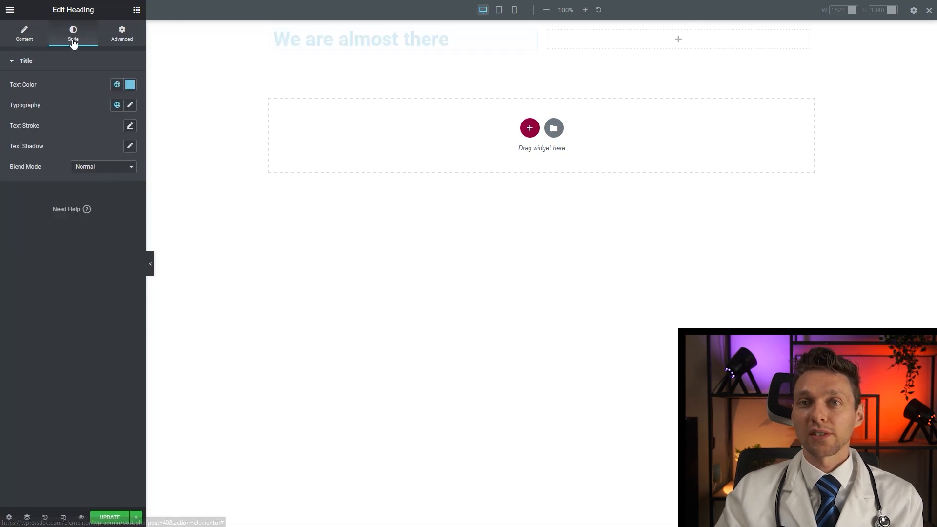
left_click(130, 105)
left_click(107, 150)
left_click(72, 186)
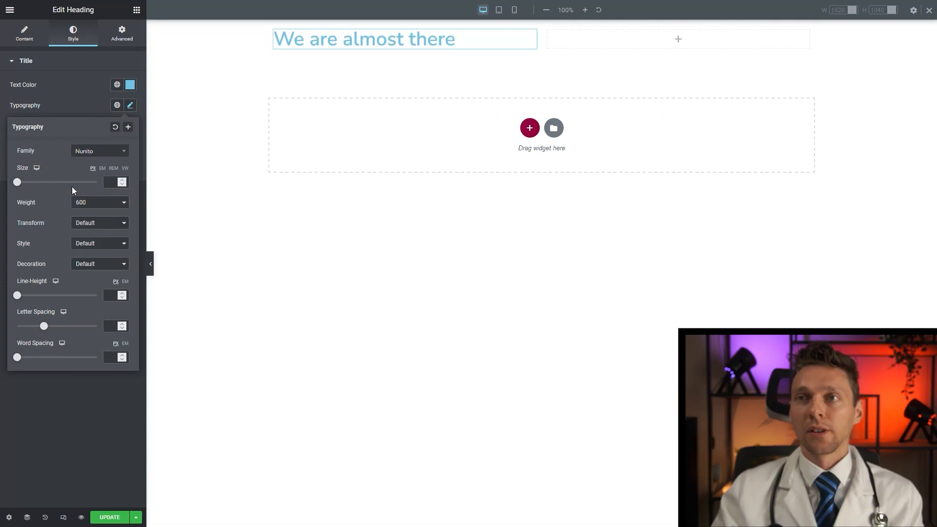
left_click(110, 182)
type("50")
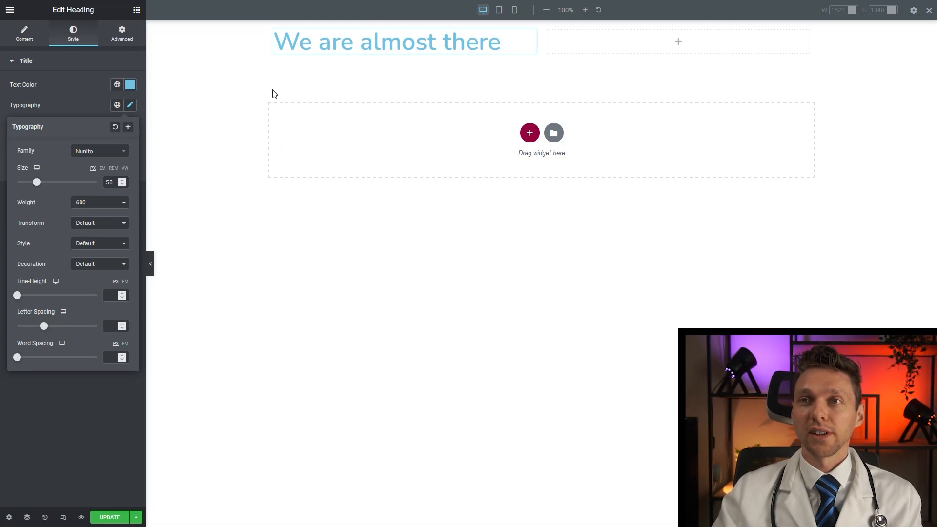
Change the heading's text color to near-white (#FCFCFC).
left_click(129, 86)
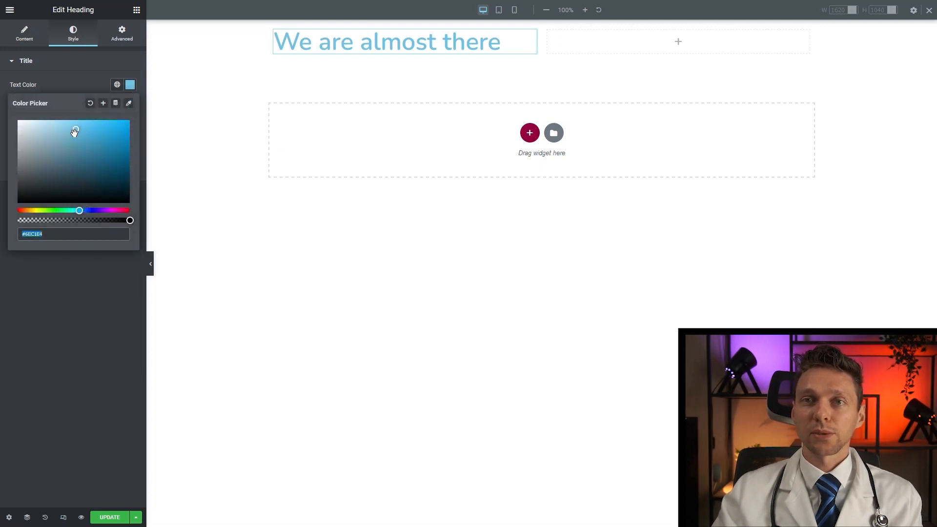
type("#FCFCFC")
left_click(129, 70)
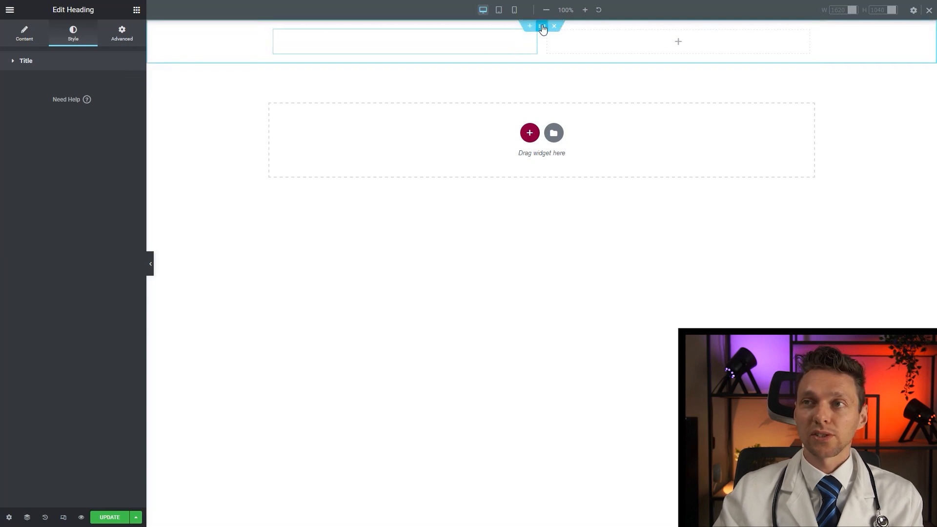
Give the outer section a classic background using a newly uploaded blue geometric image.
left_click(541, 27)
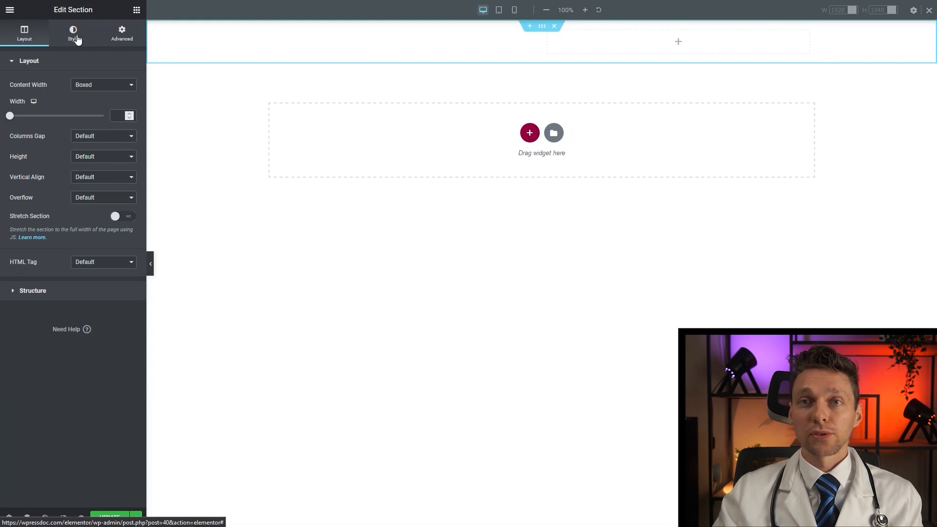
left_click(77, 39)
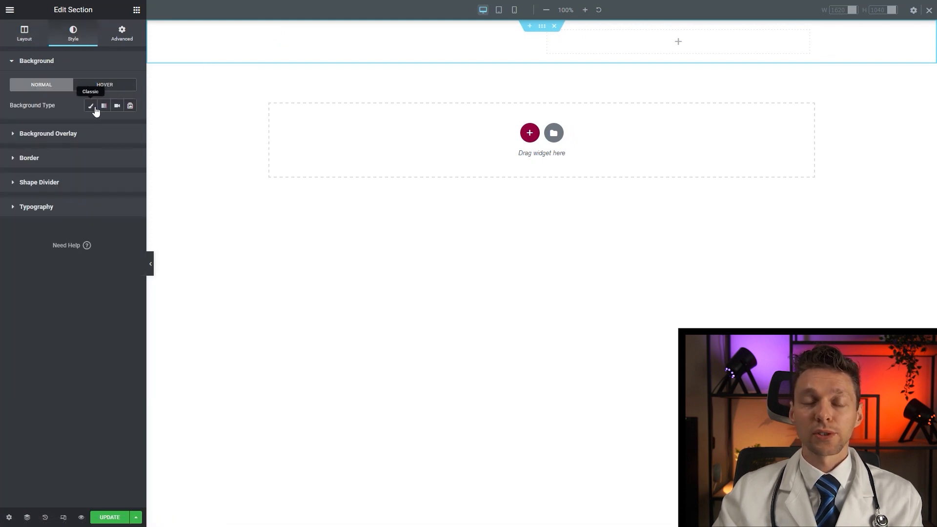
left_click(95, 108)
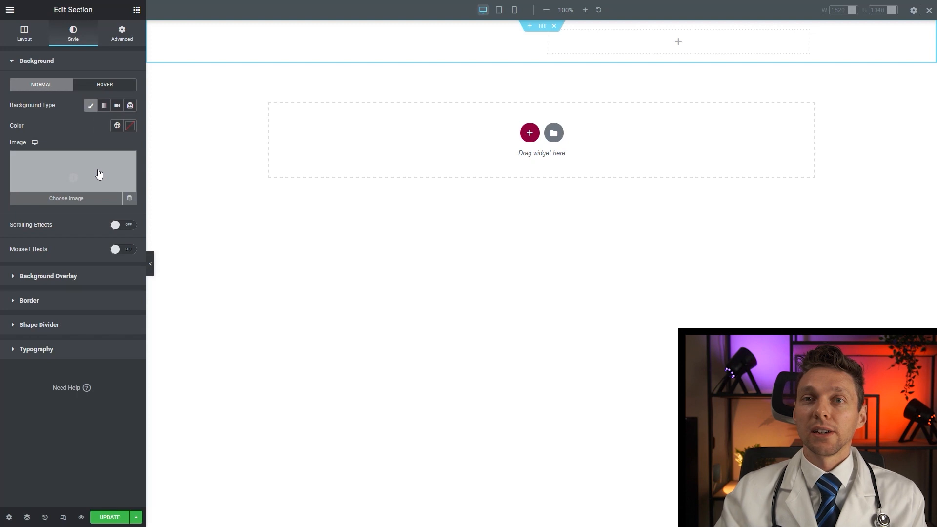
left_click(99, 174)
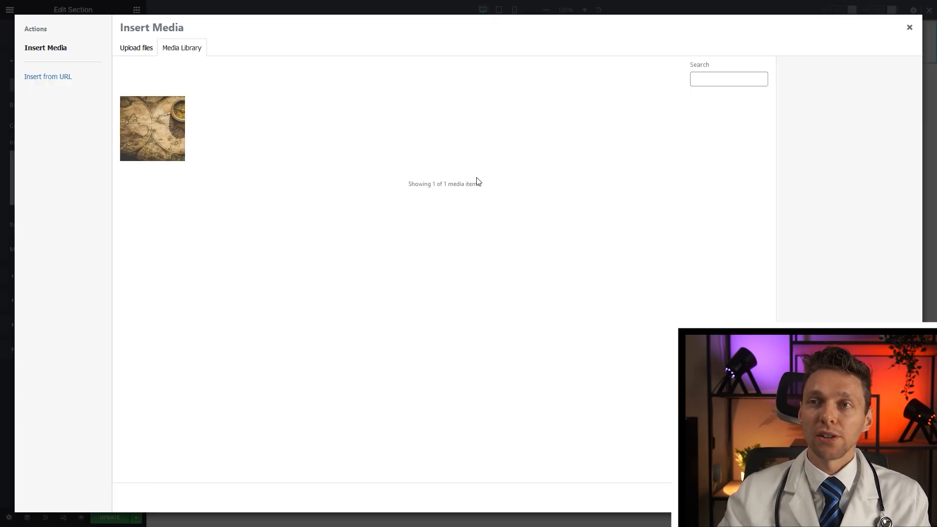
left_click(140, 53)
left_click(496, 229)
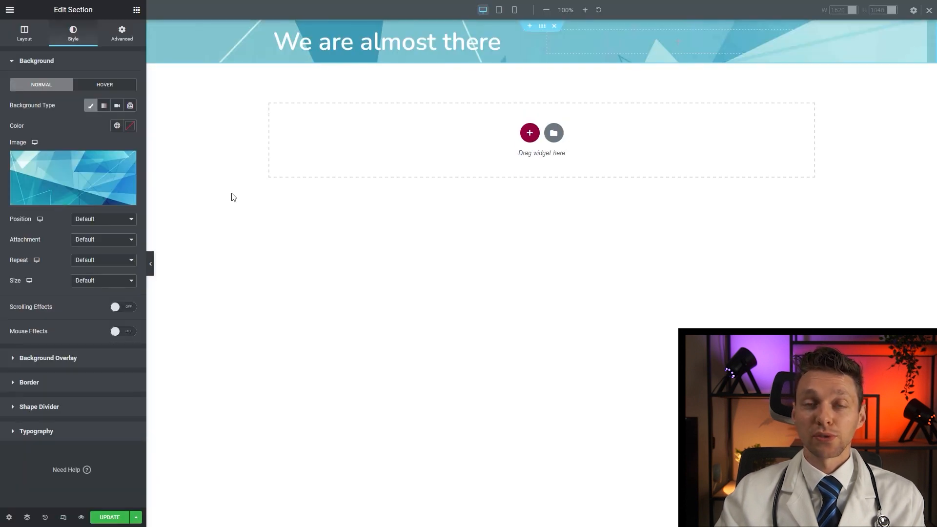
Set the outer section's height to Min Height with a minimum of 80 VH.
left_click(29, 41)
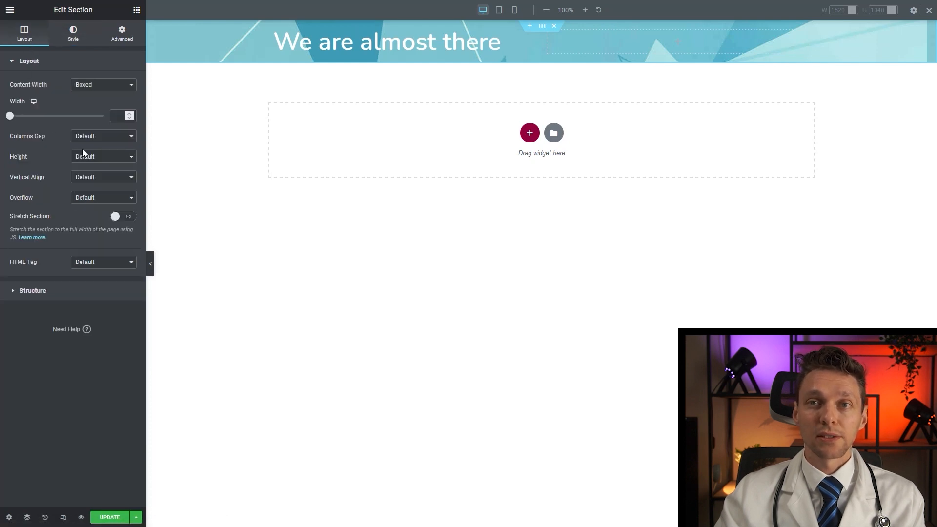
left_click(90, 157)
left_click(96, 190)
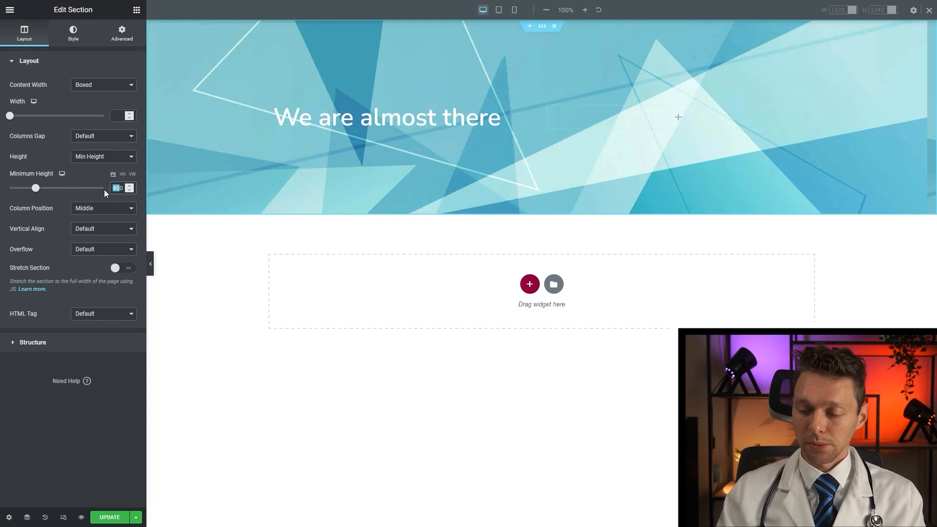
type("80")
left_click(122, 174)
left_click(130, 191)
left_click(129, 186)
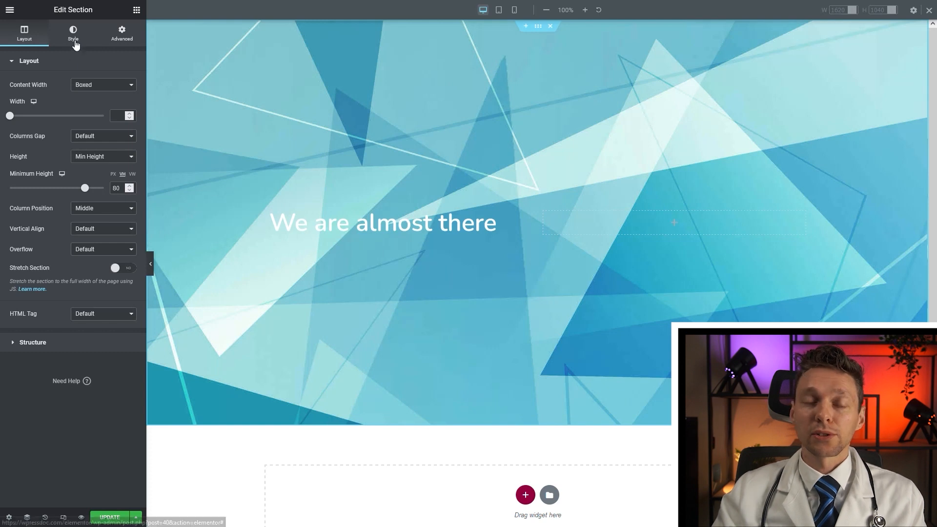
Add a Waves Brush shape divider to the bottom edge of the section.
left_click(75, 46)
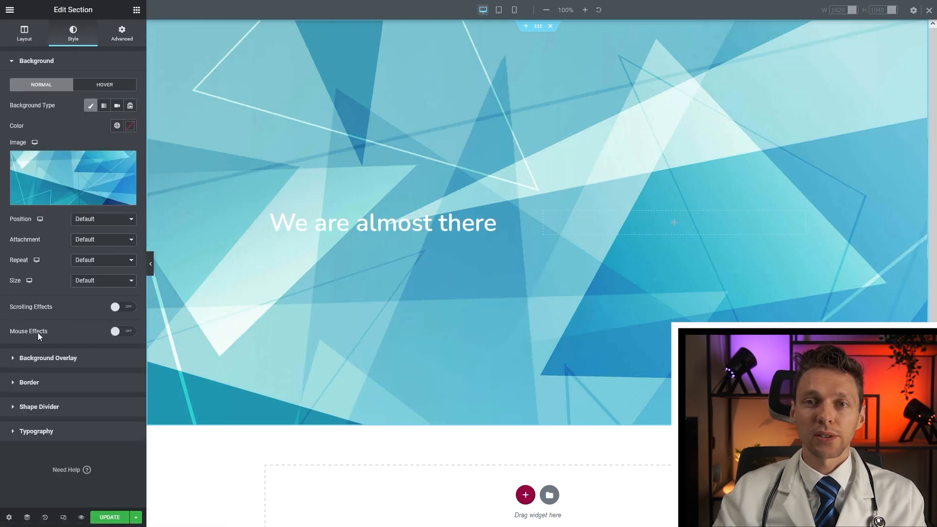
left_click(39, 406)
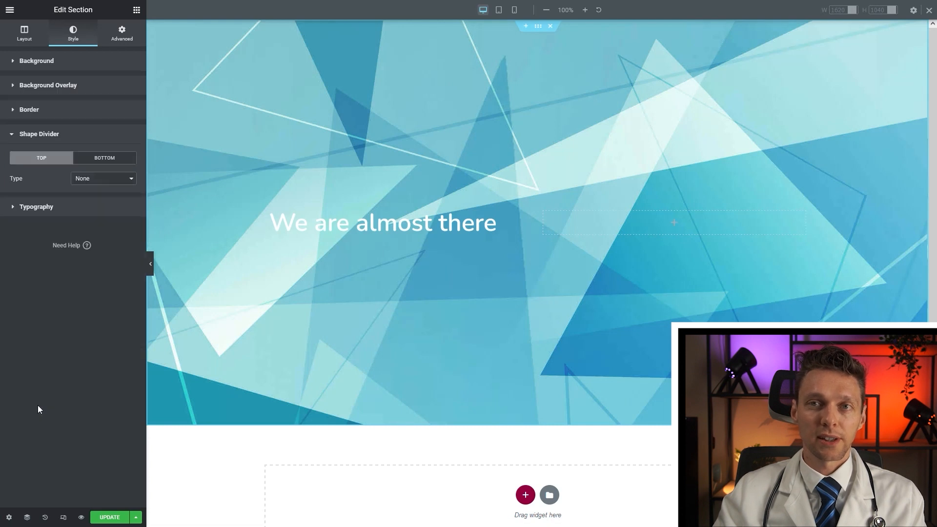
left_click(112, 161)
left_click(107, 180)
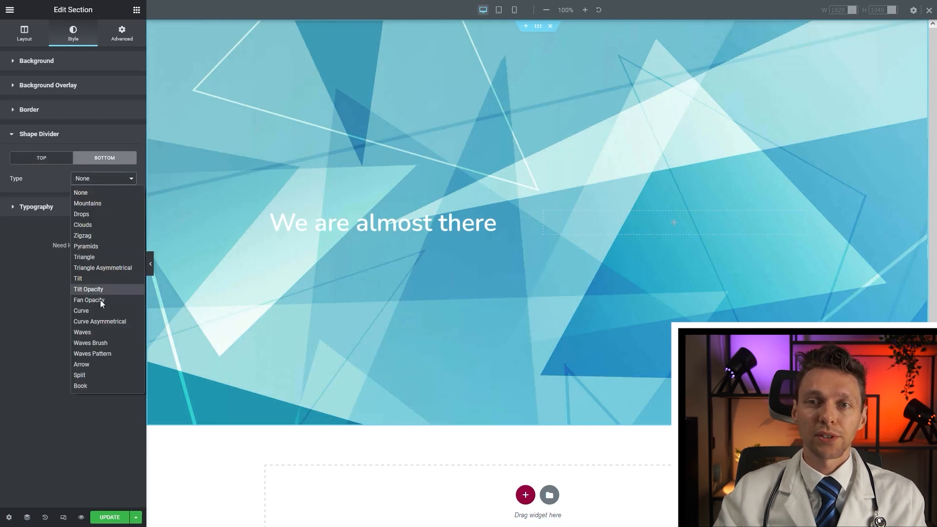
left_click(101, 344)
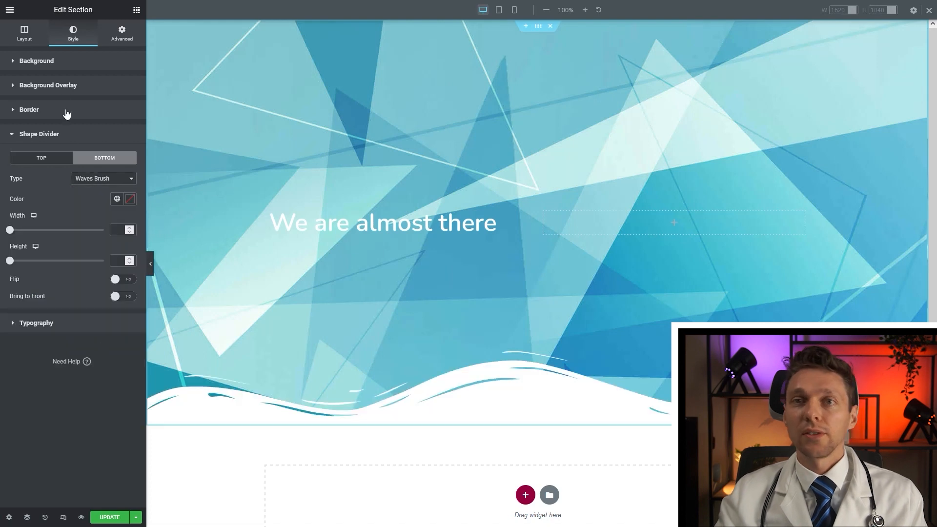
Give the section a classic background overlay in magenta (#BA0083) with an opacity of about 0.73.
left_click(52, 86)
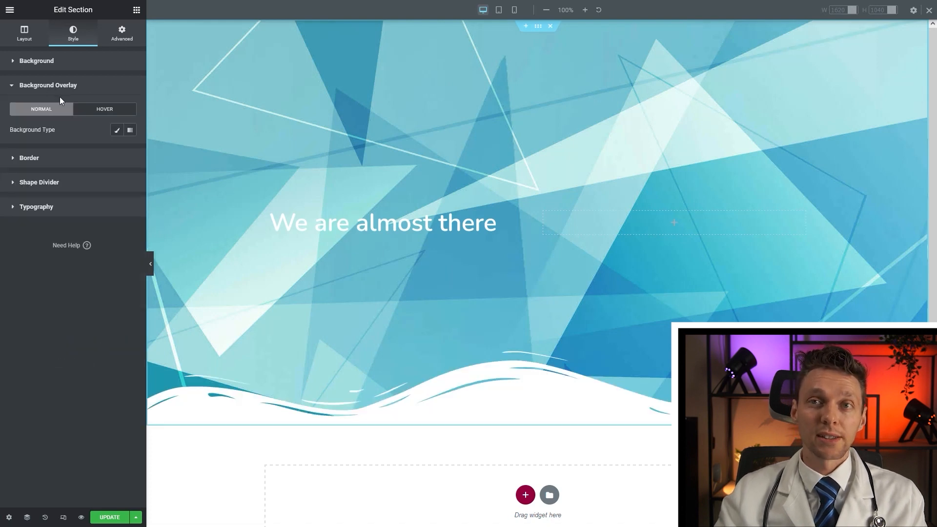
left_click(117, 132)
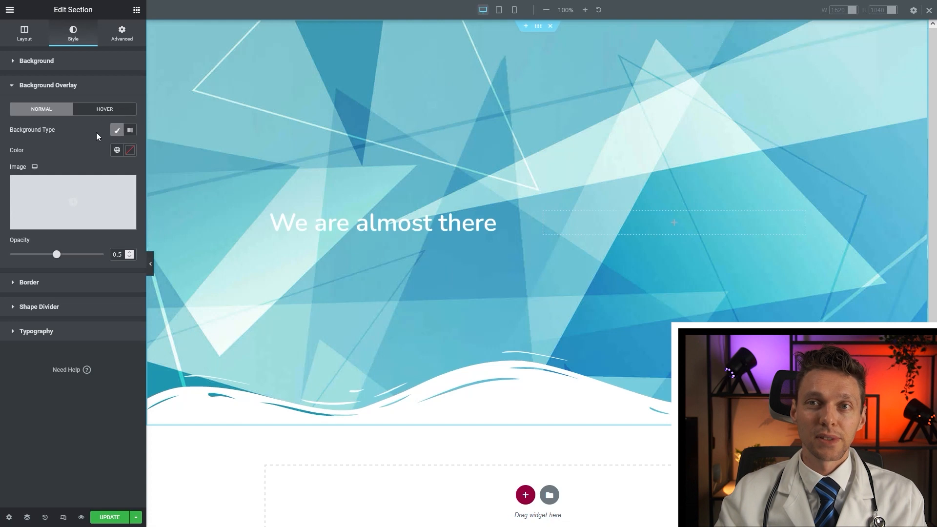
left_click(130, 151)
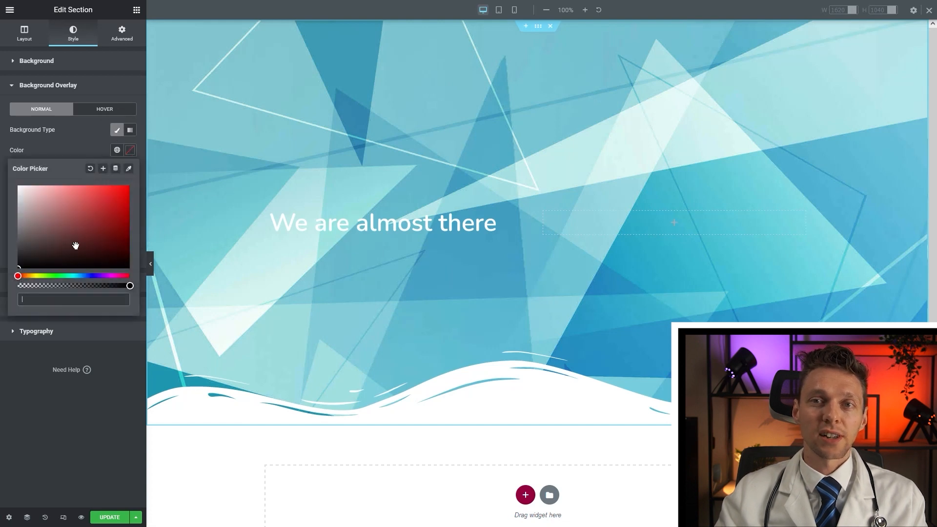
left_click(20, 276)
left_click_drag(21, 276, 115, 276)
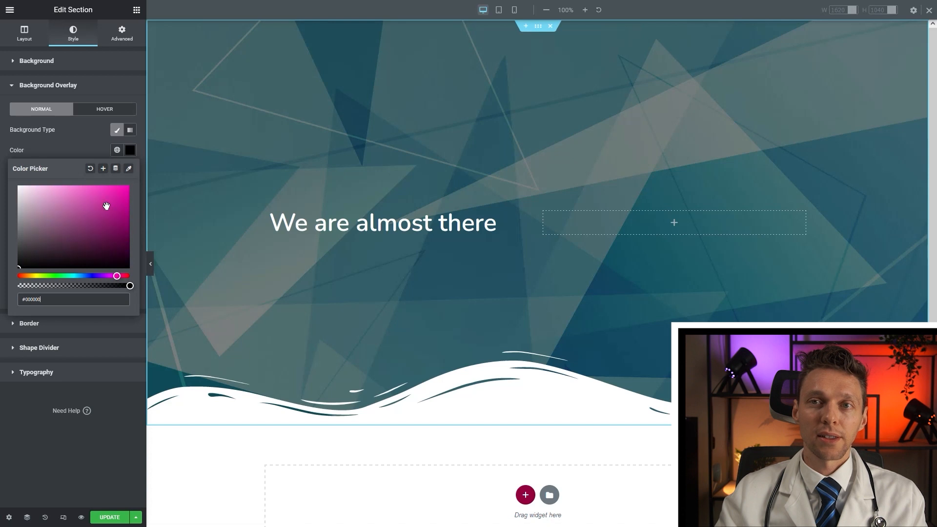
left_click_drag(119, 251, 133, 208)
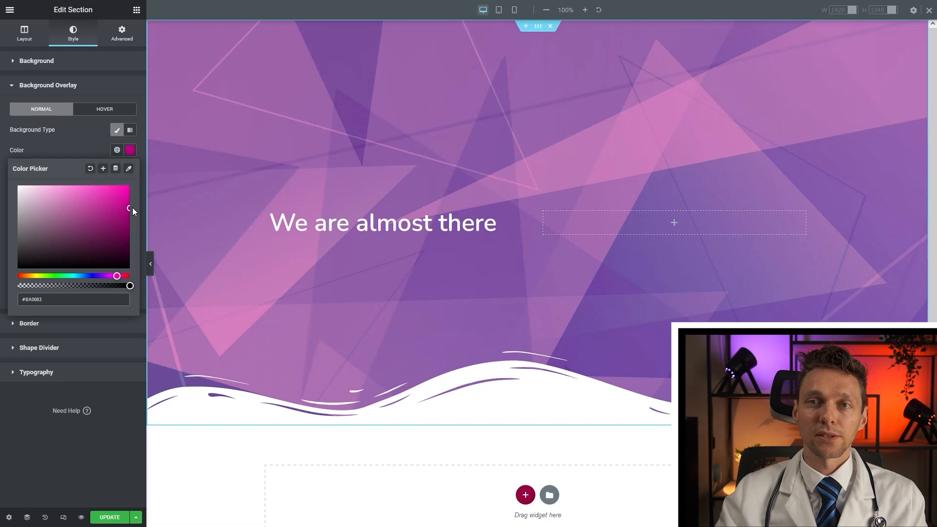
left_click(94, 150)
left_click_drag(58, 254, 82, 259)
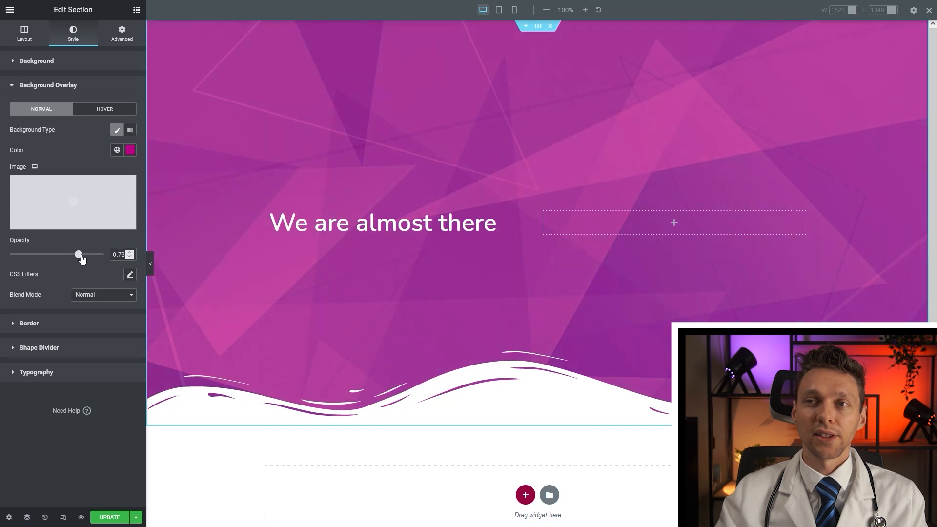
Place an Image widget in the section's empty second column and insert the iPhone-38.png picture from the media library.
left_click(139, 13)
type("image")
left_click_drag(37, 81, 677, 220)
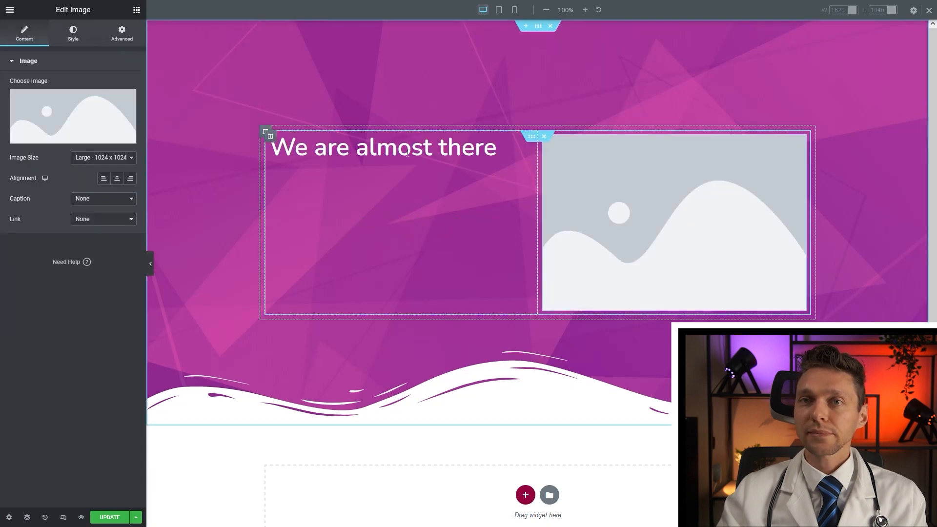
left_click(82, 125)
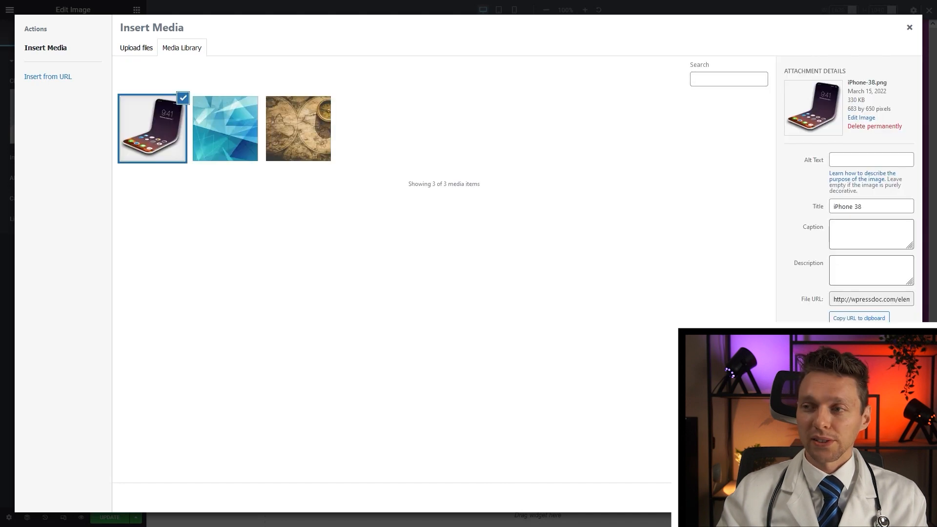
left_click(887, 498)
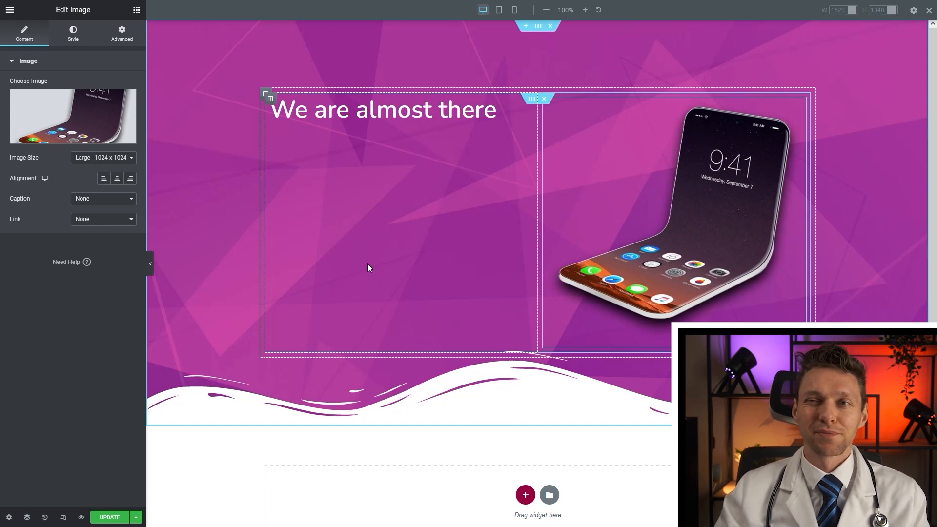
Give the phone image a Fade In Left entrance animation with a Slow duration.
mouse_move(90, 112)
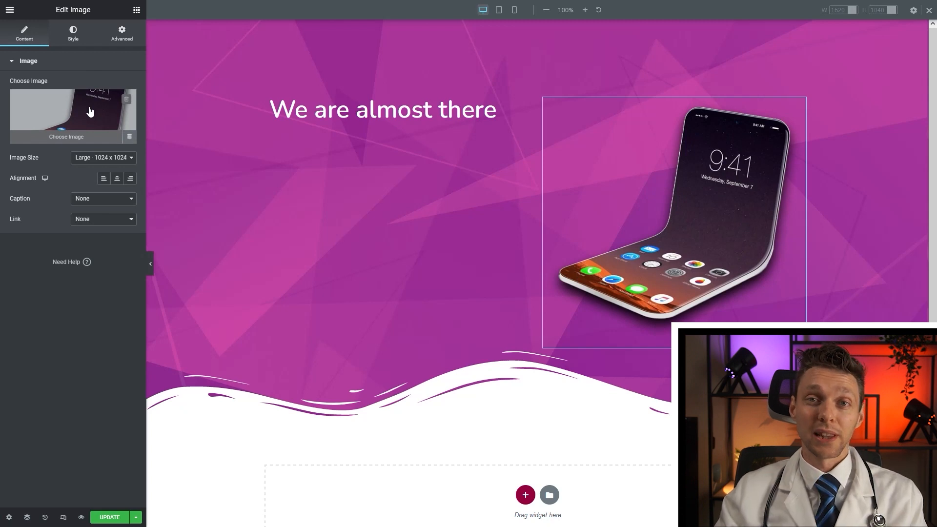
left_click(130, 40)
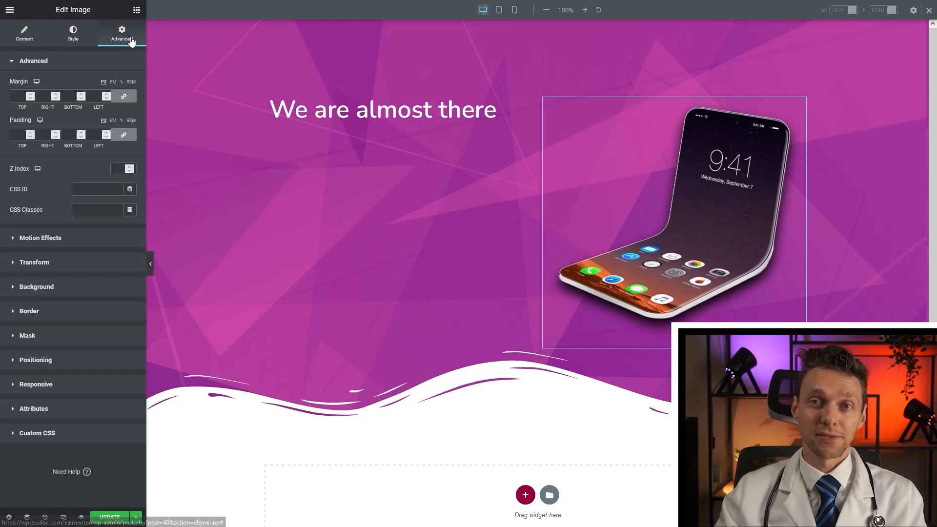
left_click(66, 242)
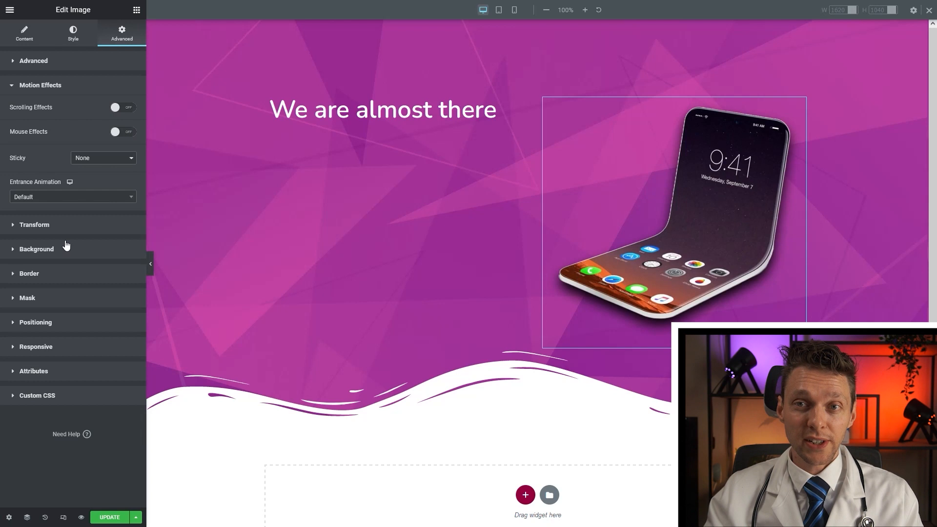
left_click(129, 199)
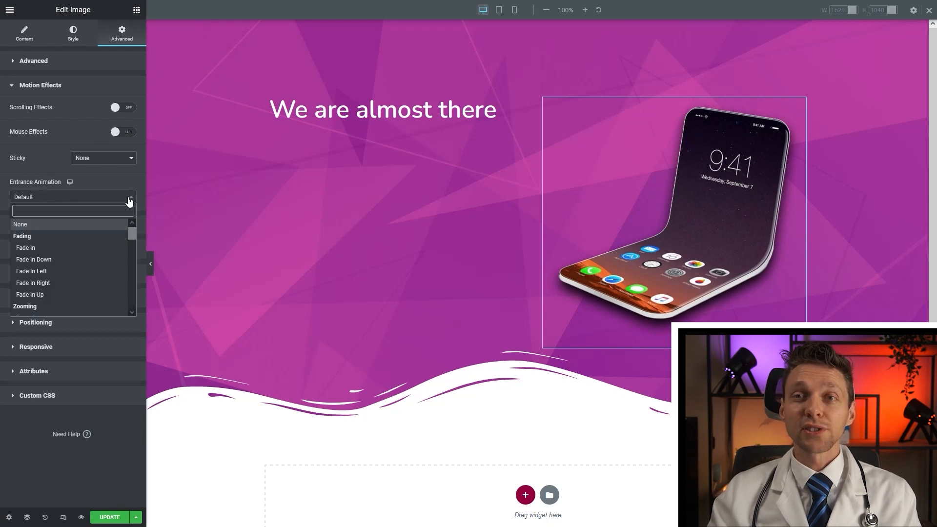
left_click(46, 272)
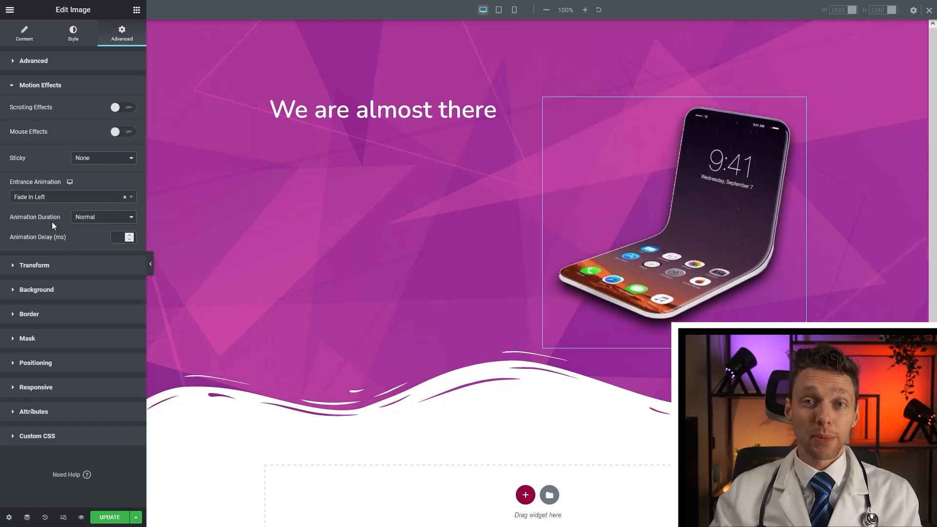
left_click(85, 219)
left_click(90, 231)
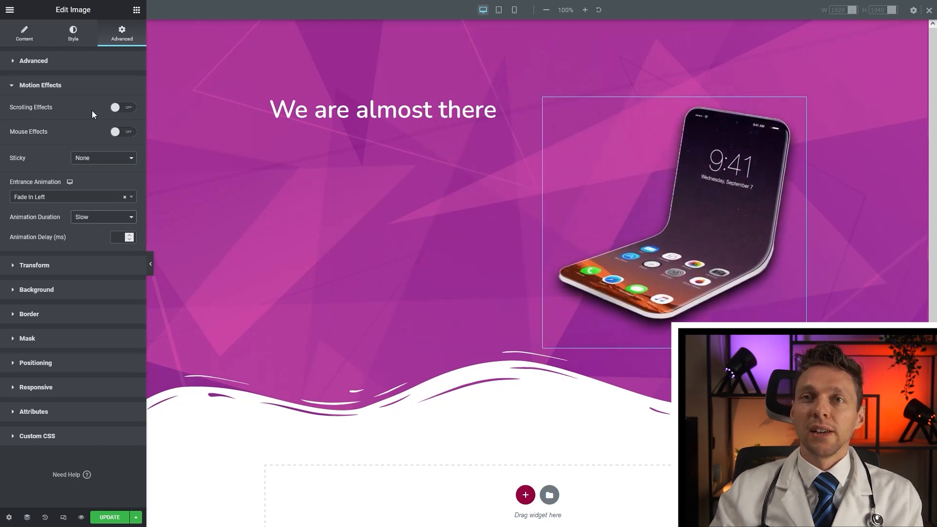
Add a Text Editor widget directly below the "We are almost there" heading.
left_click(137, 10)
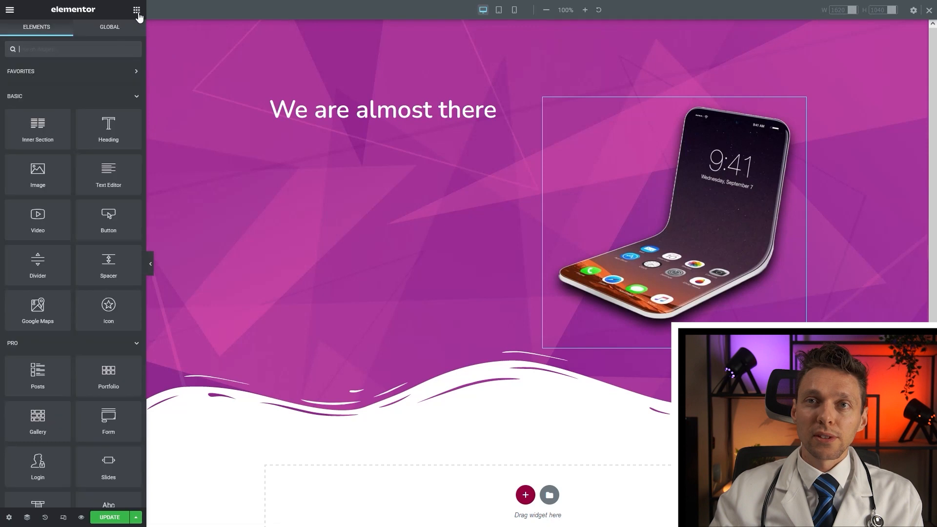
left_click(52, 49)
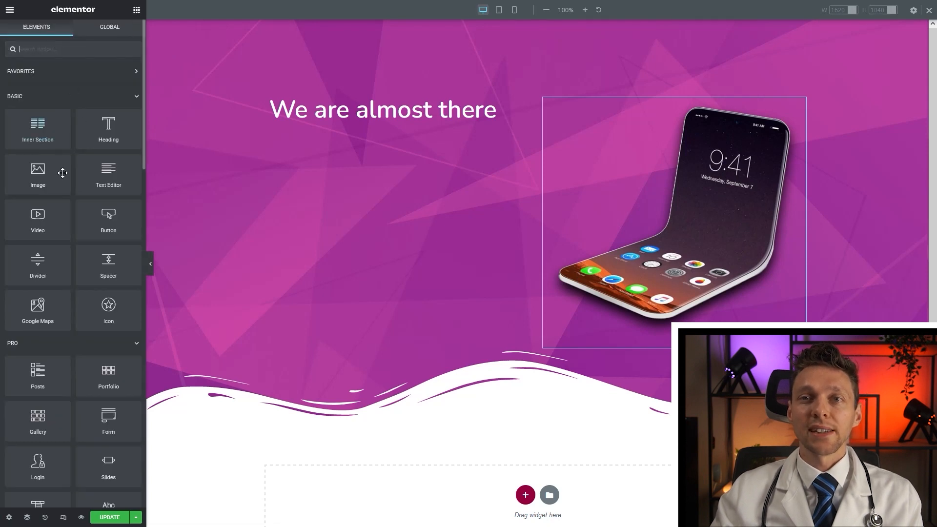
left_click_drag(100, 177, 339, 119)
Set the paragraph to "The new iPhone 38+ is full of features, faster than ever, with a awesome folding screen and it can now finally feed your cats.".
key("ctrl+a")
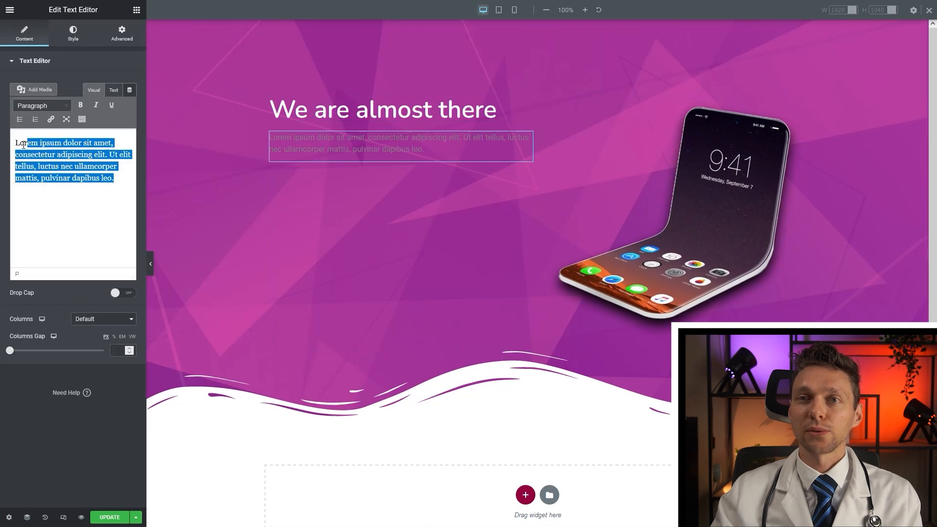
type("The new iPhone 38+ is full of features, faster than ever, with a awesome folding screen and it can now finally feed your cats.")
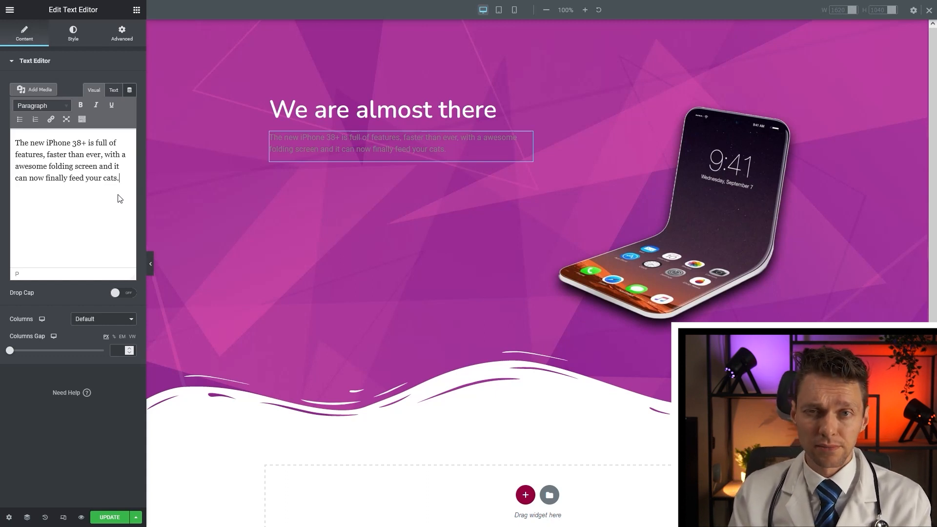
Change the paragraph's text color to white (#FFFFFF).
left_click(80, 39)
left_click(133, 111)
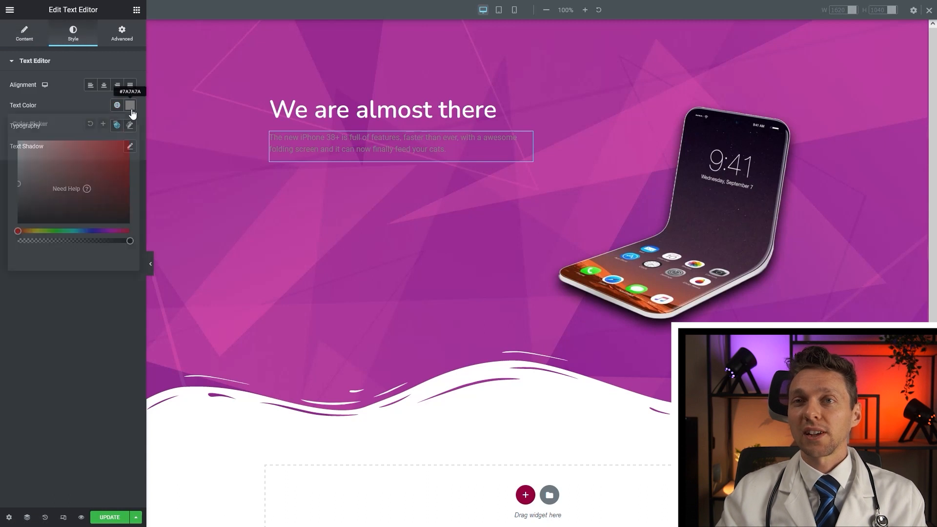
left_click_drag(98, 159, 18, 141)
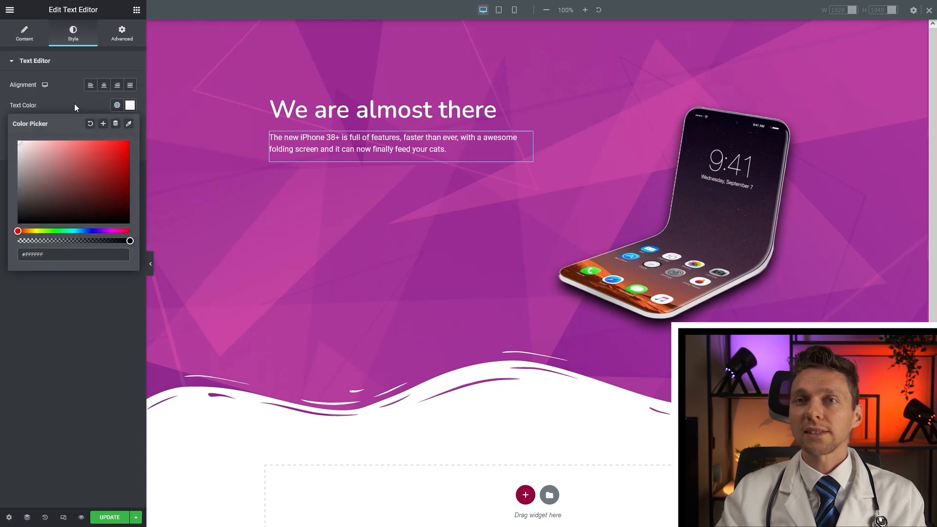
left_click(130, 104)
Set the paragraph's typography to the Nunito font at a size of 25 px.
left_click(130, 126)
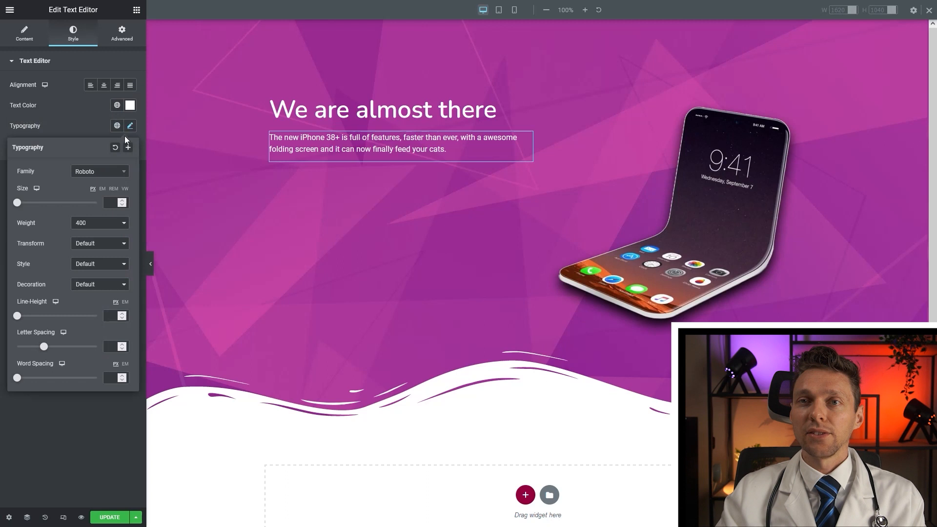
left_click(105, 172)
type("nuni")
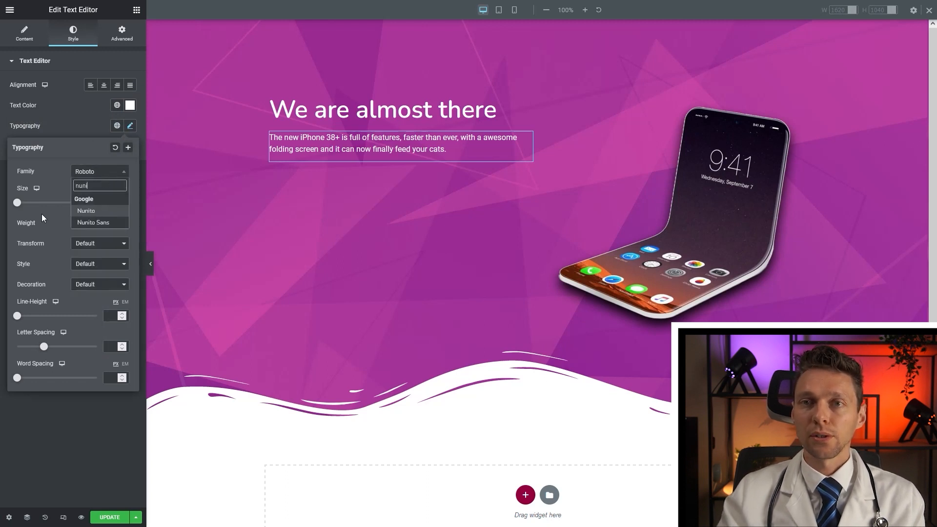
left_click(85, 210)
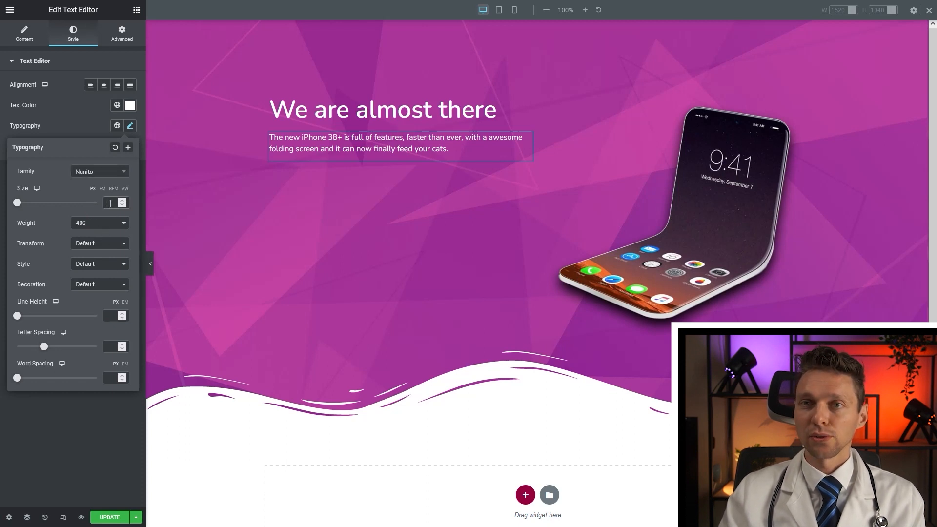
type("20")
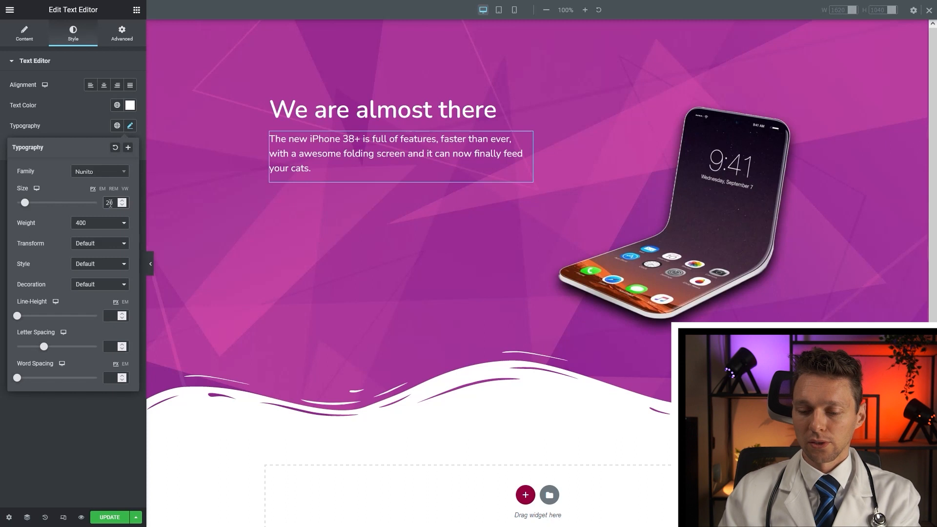
key("BackSpace")
type("5")
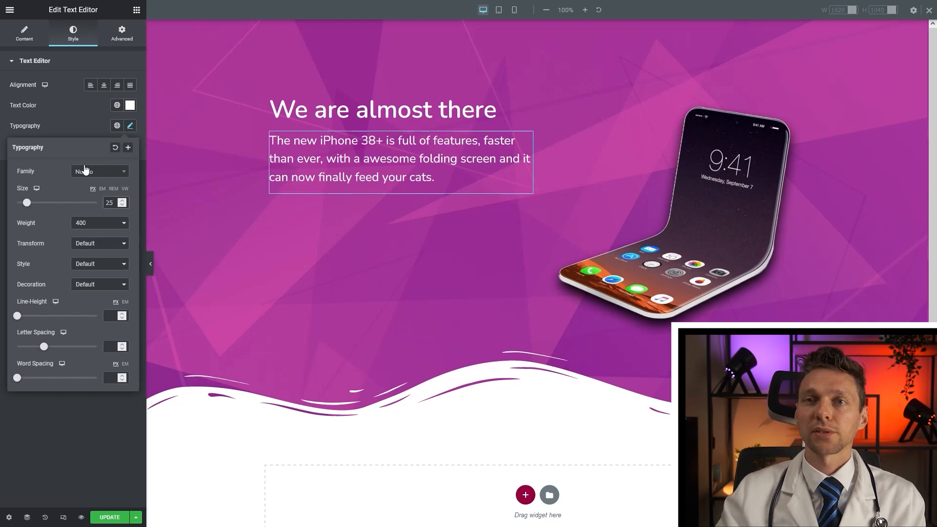
left_click(77, 136)
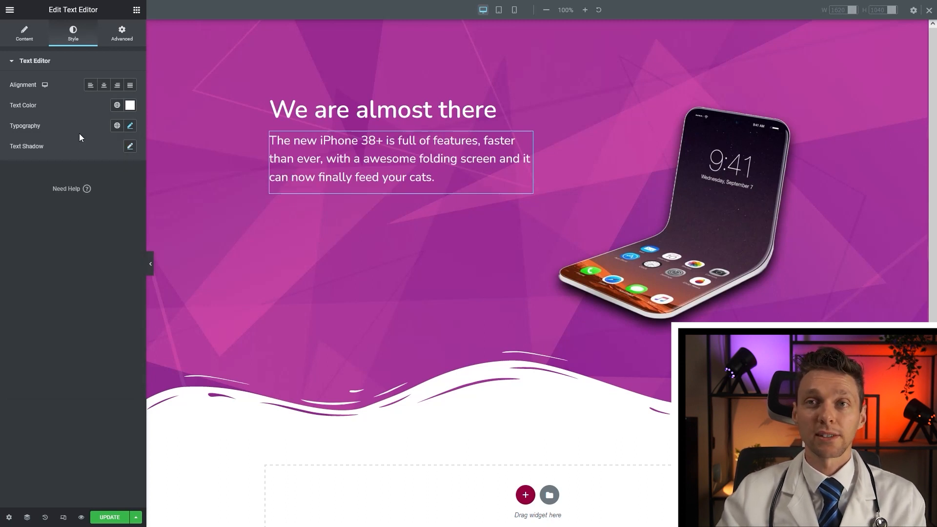
Add a Countdown widget directly below the paragraph and hide its seconds.
left_click(137, 11)
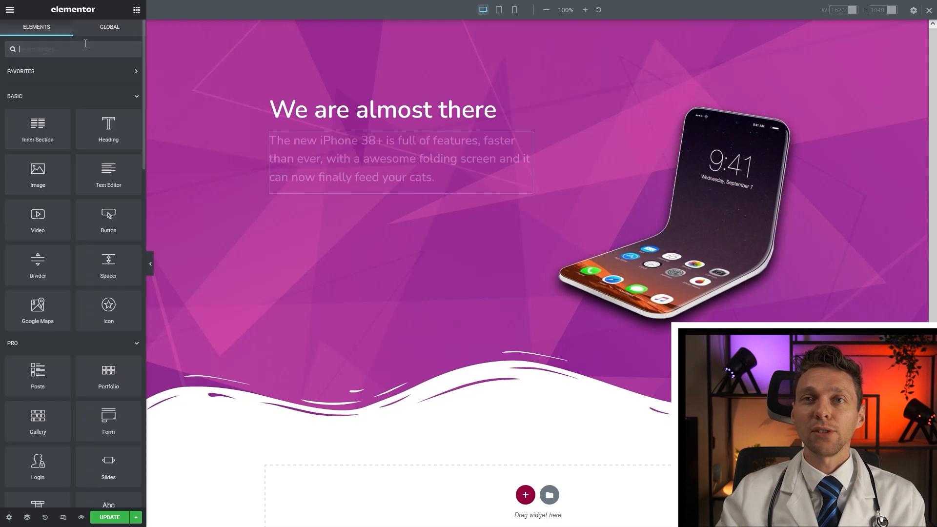
left_click(67, 50)
type("count")
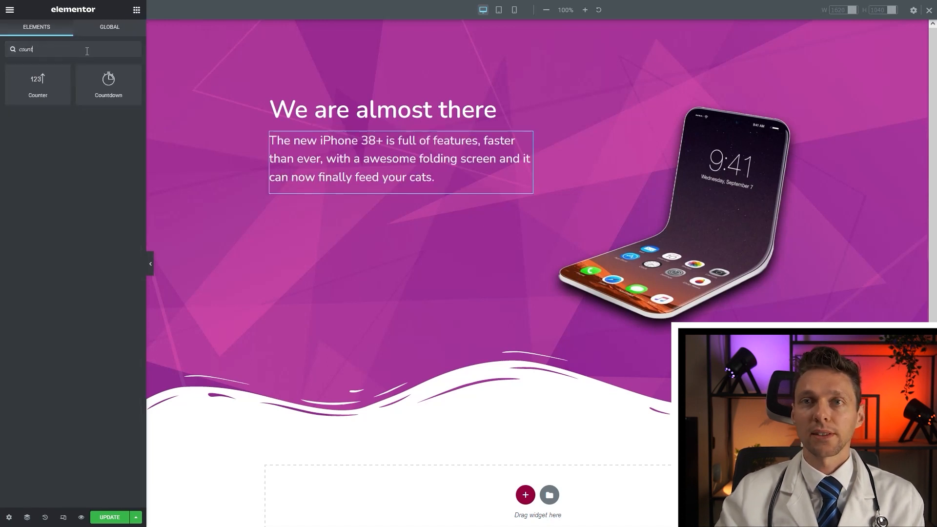
left_click_drag(112, 90, 383, 196)
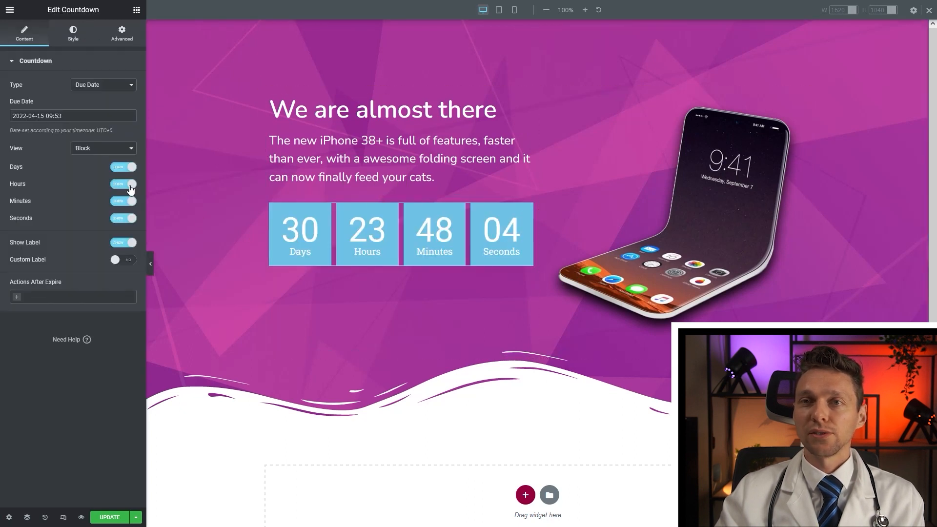
left_click(128, 218)
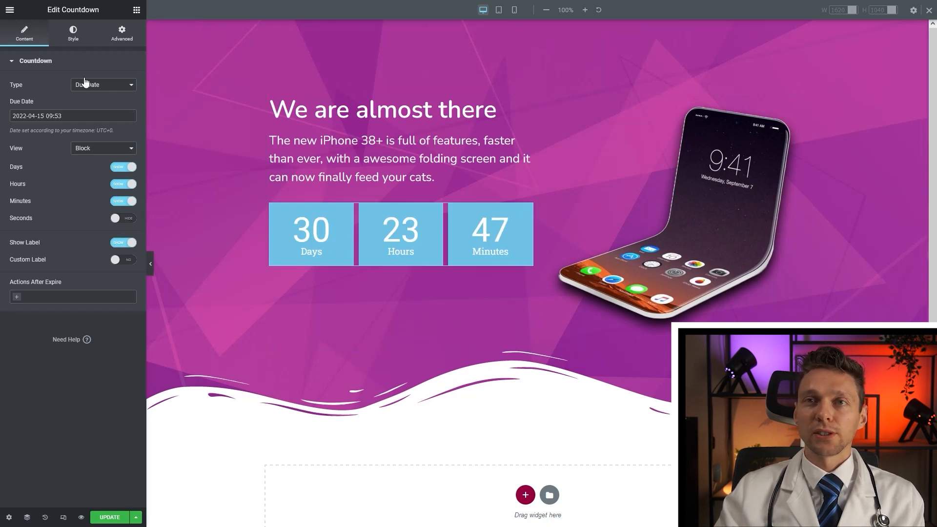
Make the background color of the countdown boxes fully transparent.
left_click(73, 33)
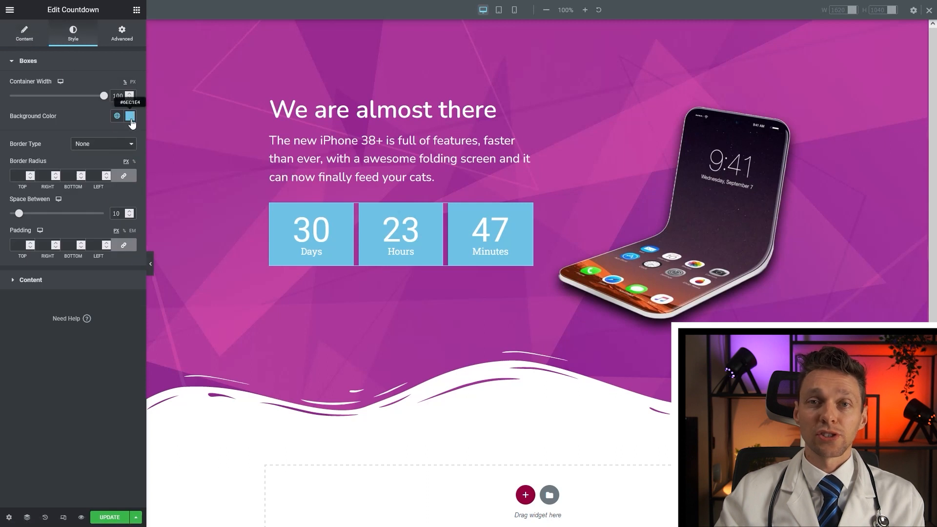
left_click(130, 117)
left_click_drag(128, 252, 9, 258)
left_click(93, 115)
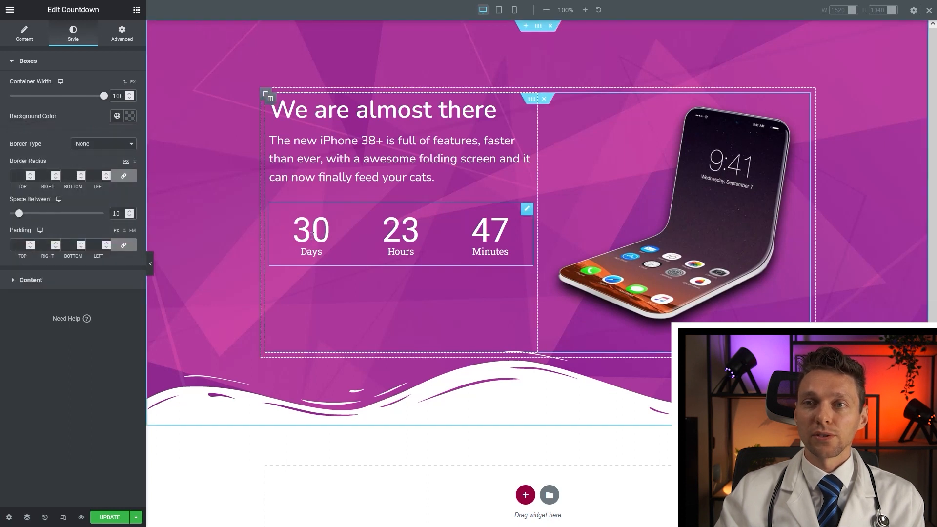
Set the font family of the countdown digits to Nunito.
left_click(30, 280)
left_click(130, 143)
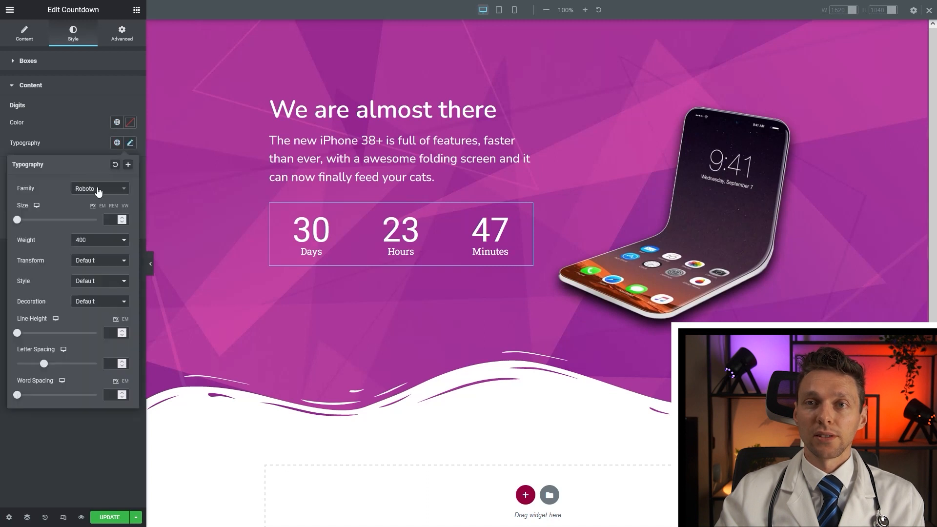
left_click(97, 189)
type("nun")
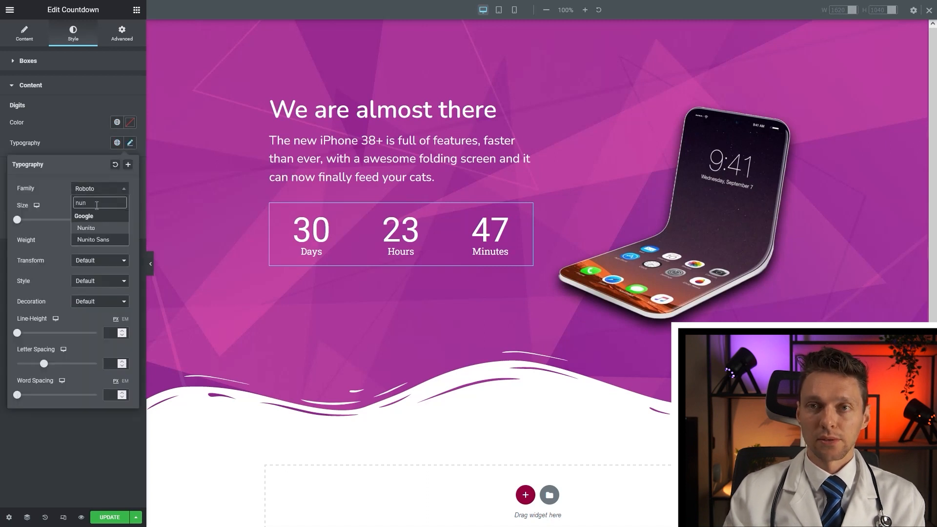
left_click(95, 230)
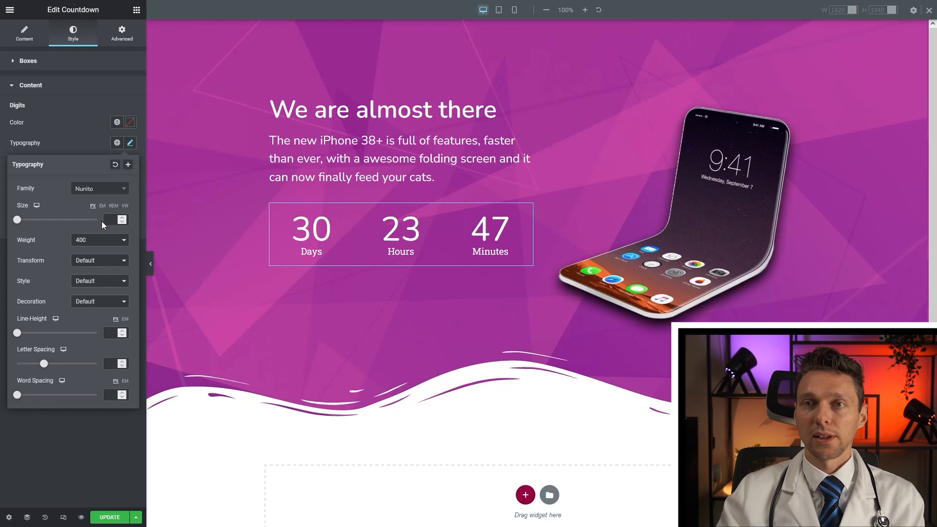
left_click(87, 148)
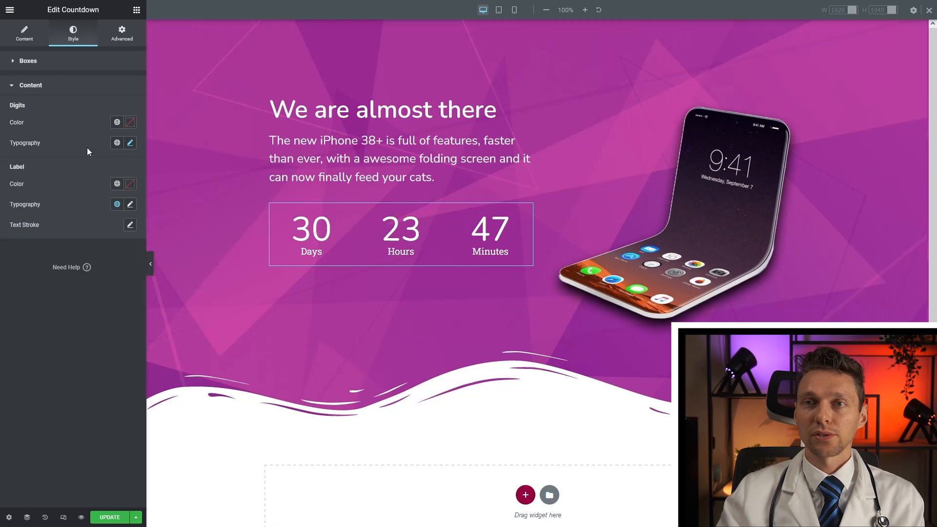
Set the countdown labels to the Nunito font with an Uppercase transform.
left_click(131, 205)
left_click(98, 251)
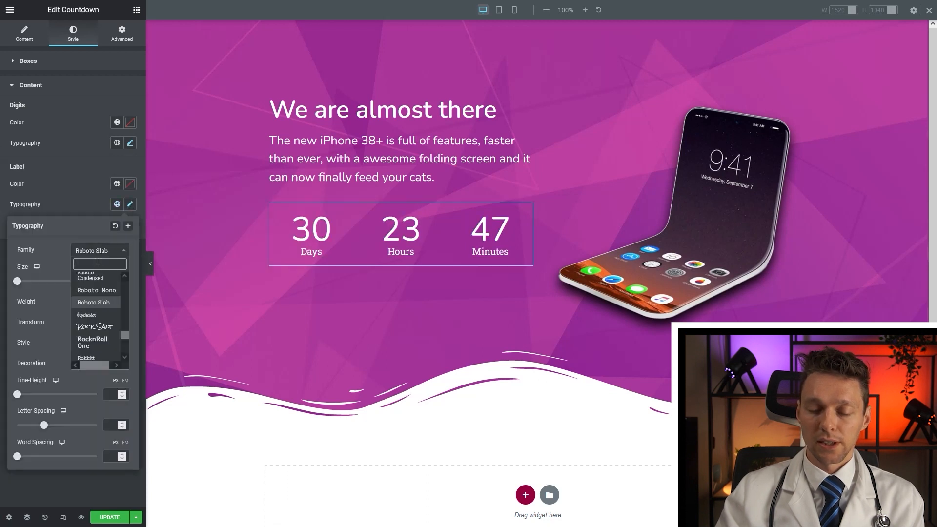
type("nun")
left_click(97, 290)
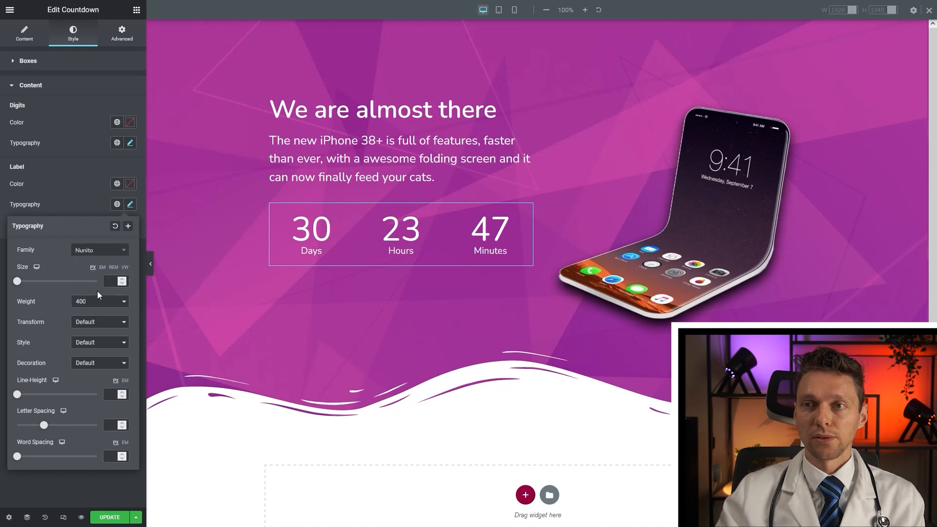
left_click(101, 323)
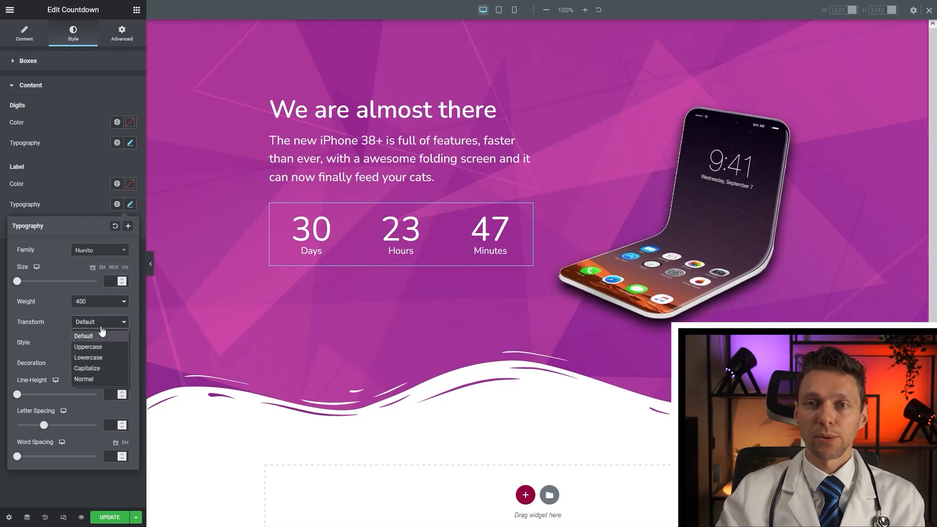
left_click(100, 349)
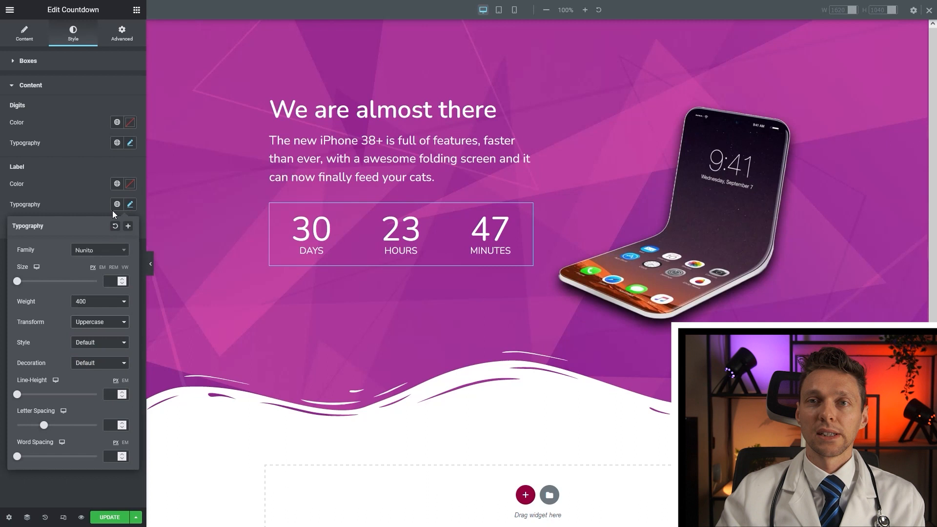
left_click(92, 176)
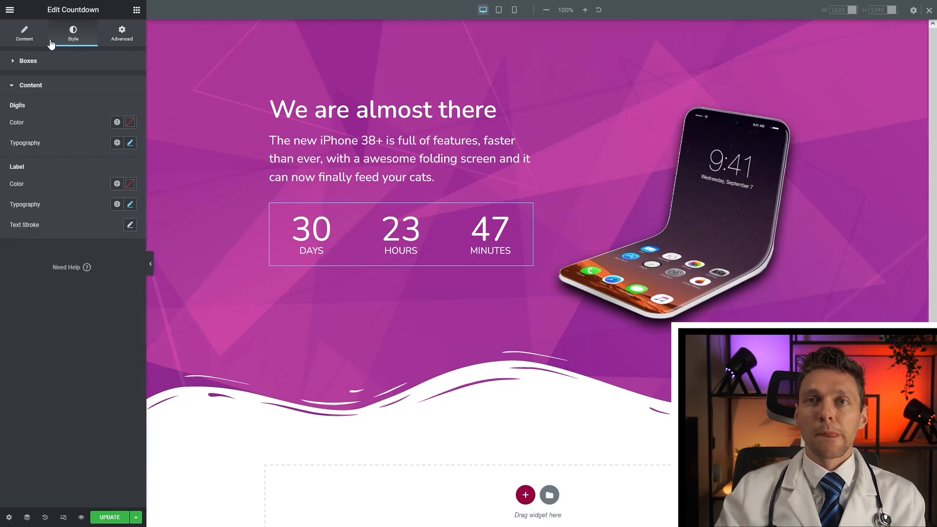
Make the countdown show the message "Available right now in the stores!" after it expires.
left_click(22, 42)
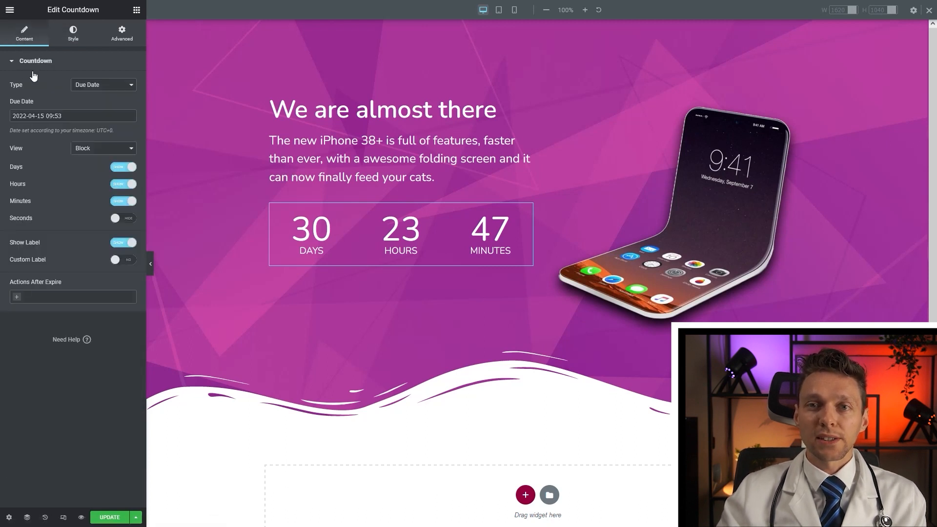
left_click(46, 297)
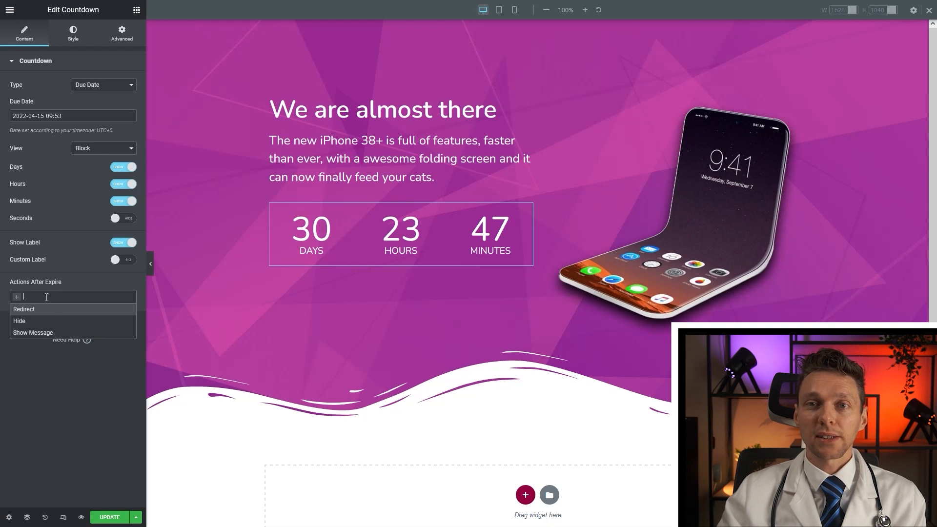
left_click(32, 332)
left_click(47, 346)
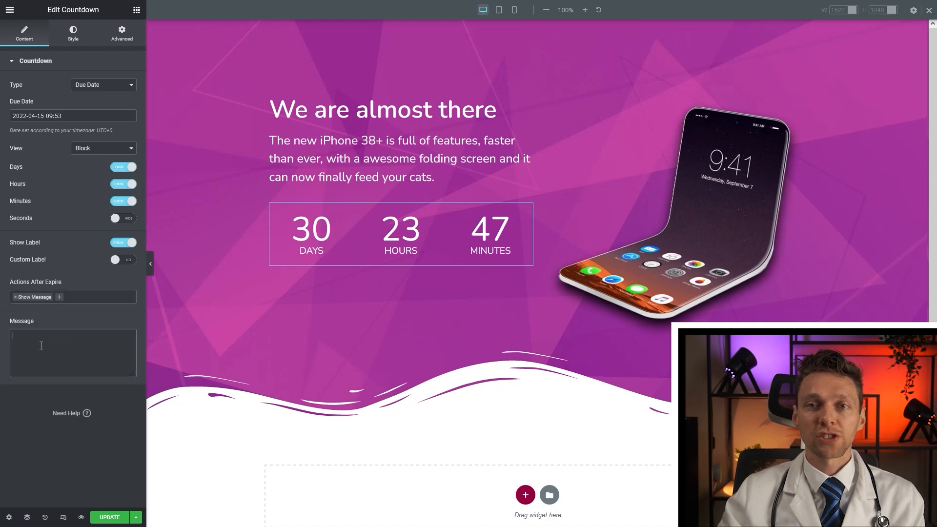
type("Available right now in the stores!")
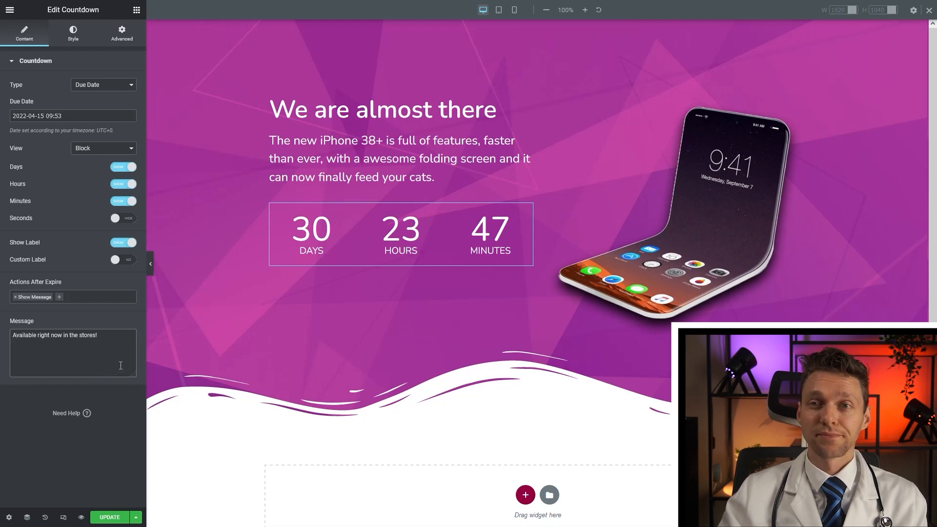
Center the countdown's expiry message and set its text color to white (#FFFFFF).
left_click(73, 38)
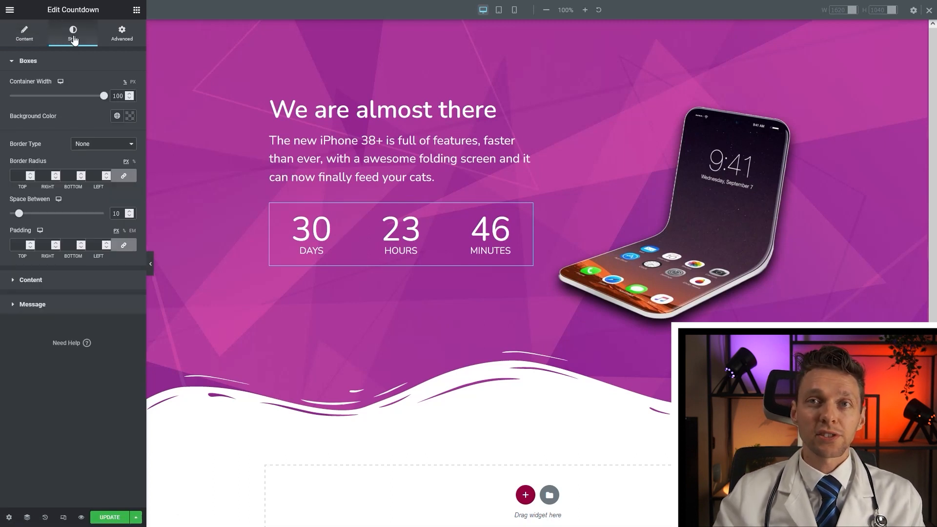
left_click(30, 304)
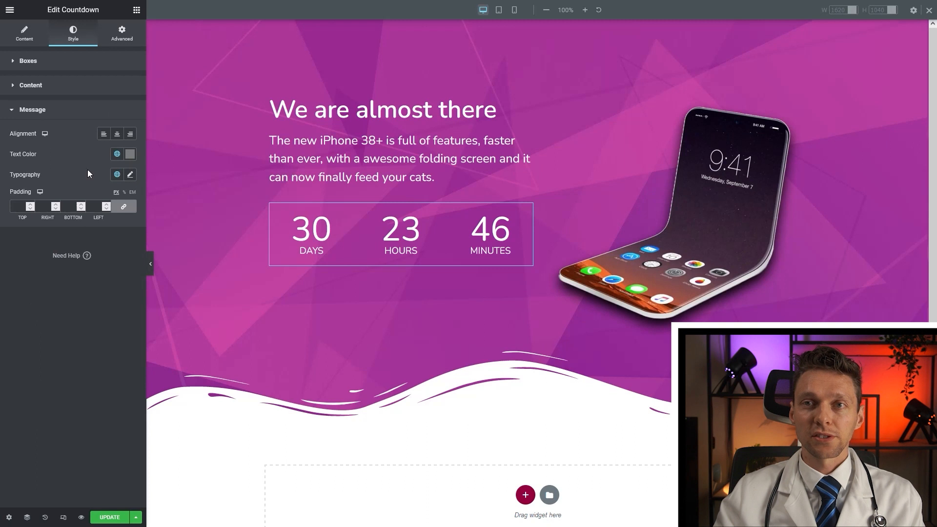
left_click(116, 139)
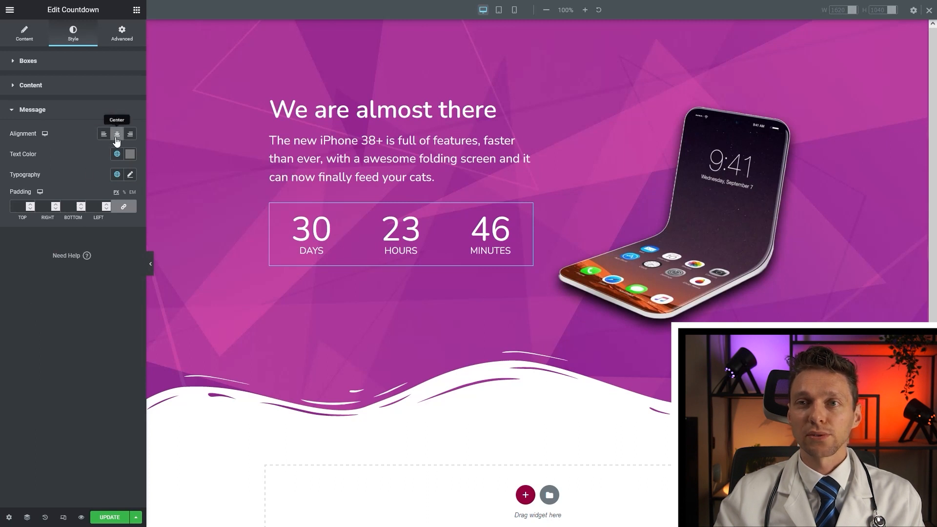
left_click(130, 154)
mouse_move(94, 219)
left_mouse_down()
mouse_move(61, 214)
mouse_move(6, 181)
left_mouse_up()
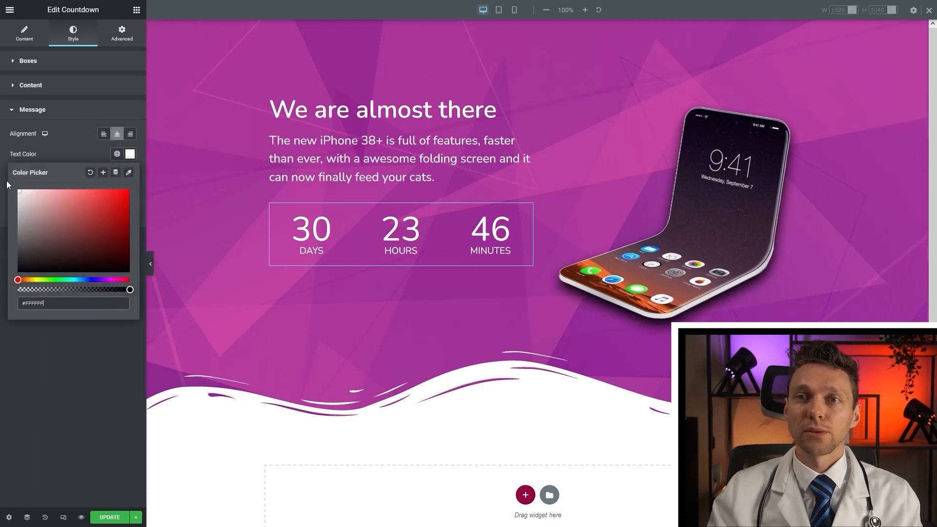
left_click(102, 149)
Set the expiry message's typography to the Nunito font at a size of 25 px.
left_click(129, 174)
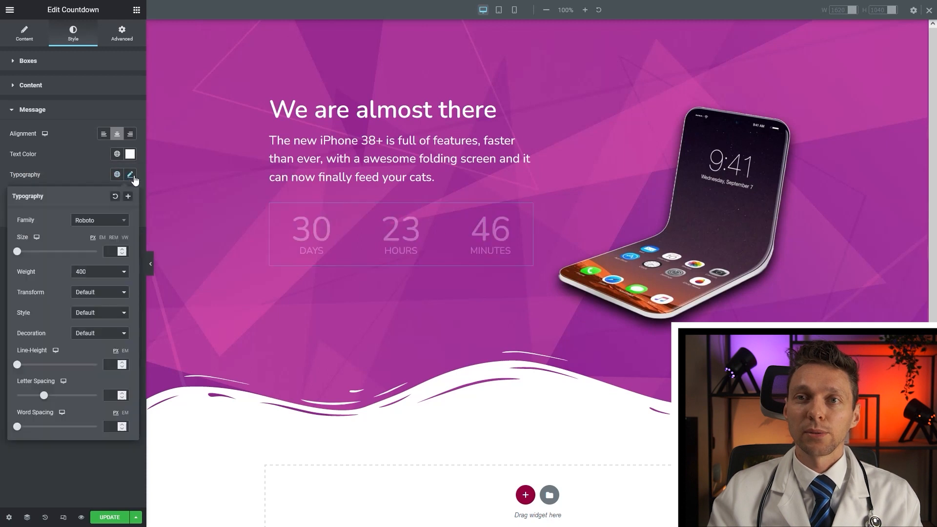
left_click(110, 222)
type("nunitor")
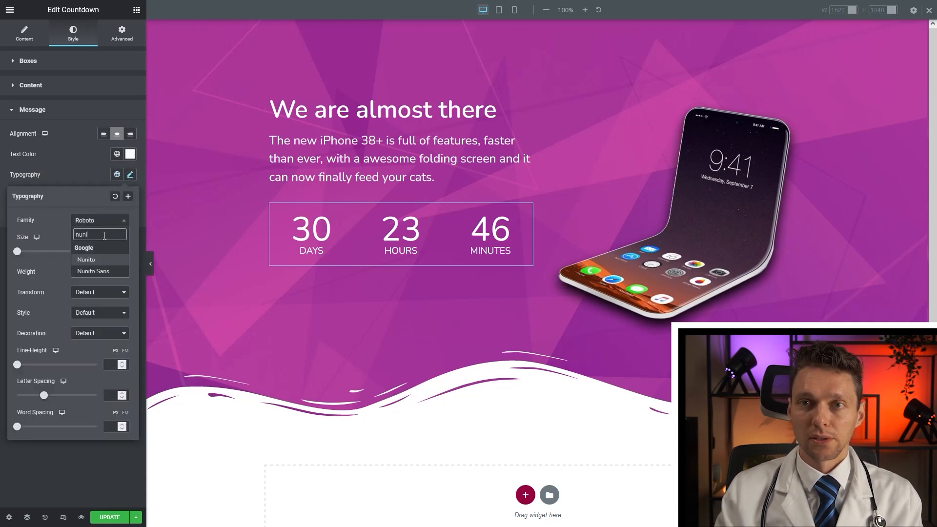
key("BackSpace")
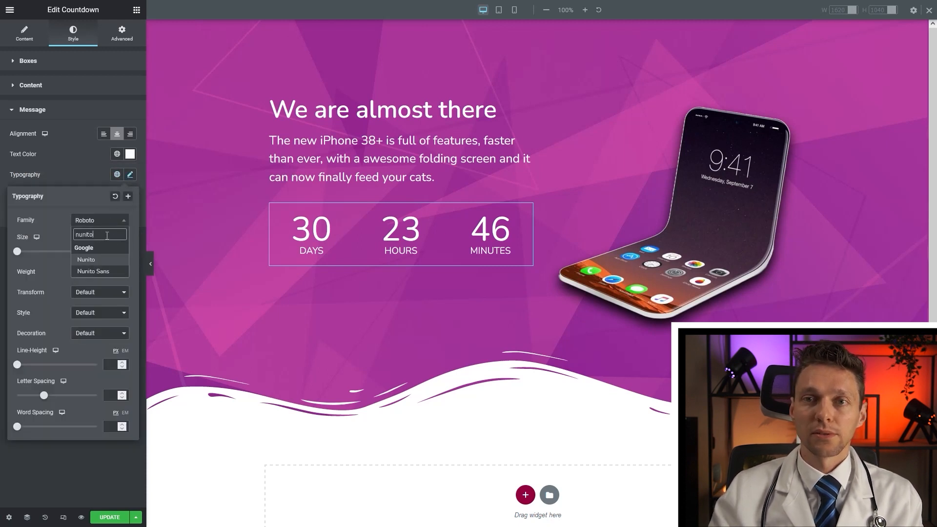
left_click(85, 260)
type("25")
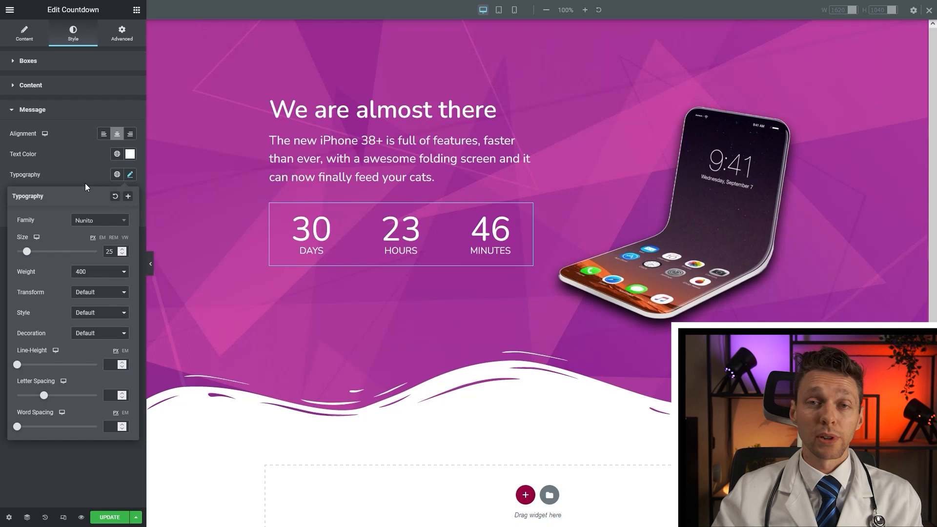
left_click(130, 176)
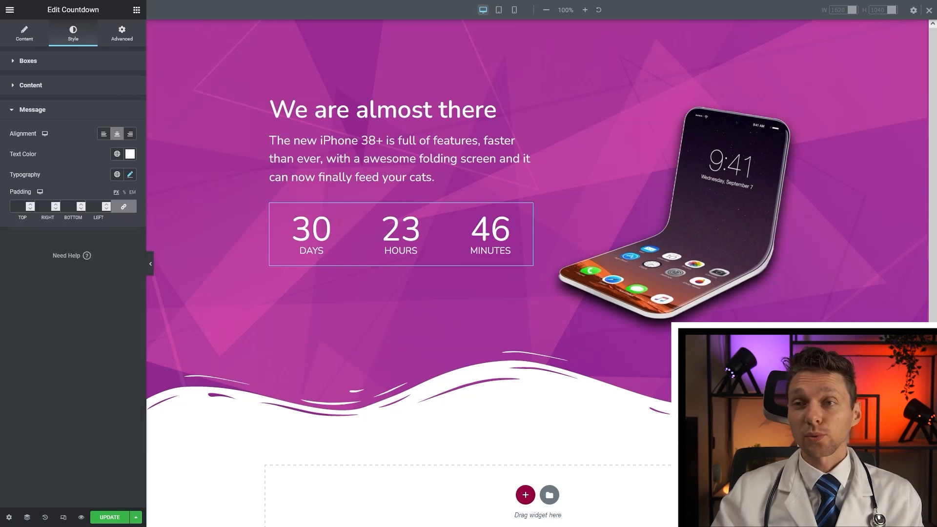
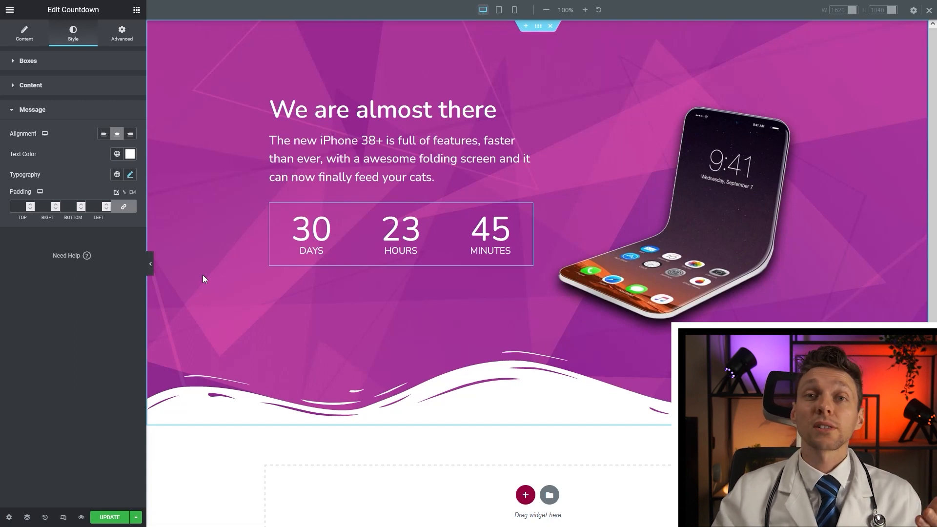
Add a Form widget directly below the countdown and hide its field labels.
left_click(137, 11)
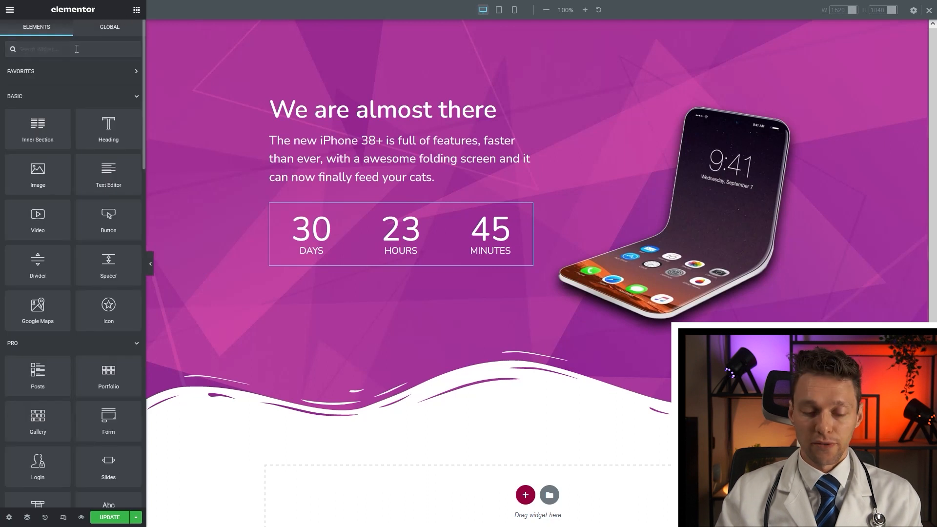
type("form")
left_click_drag(37, 81, 347, 266)
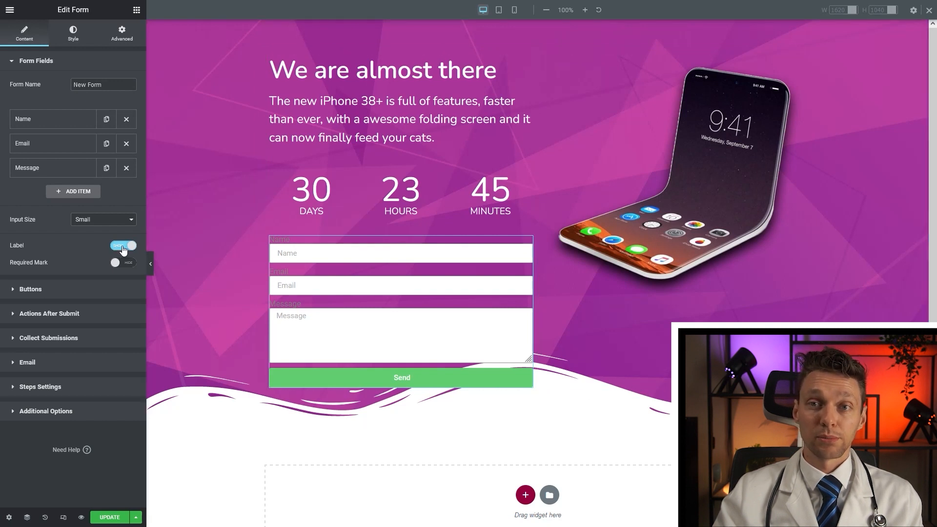
left_click(122, 246)
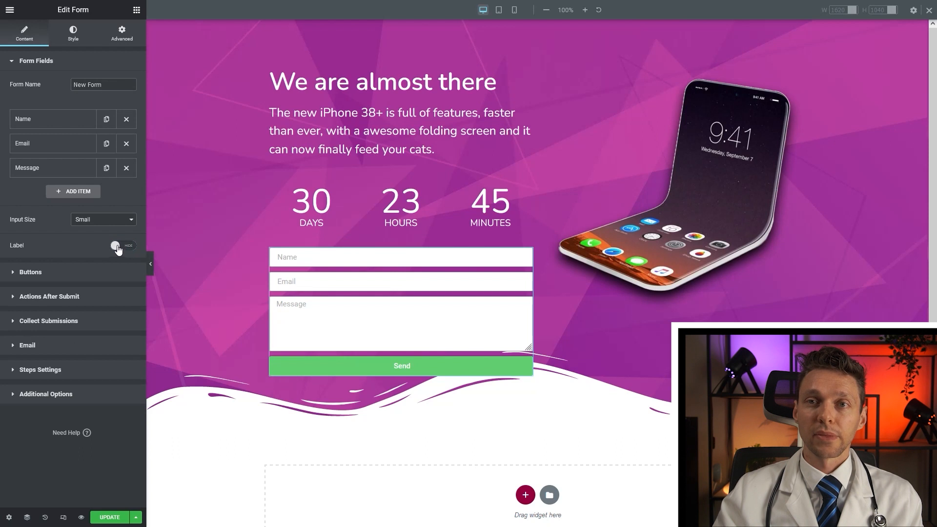
Remove the Message field from the form and name the form "Optin".
left_click(126, 168)
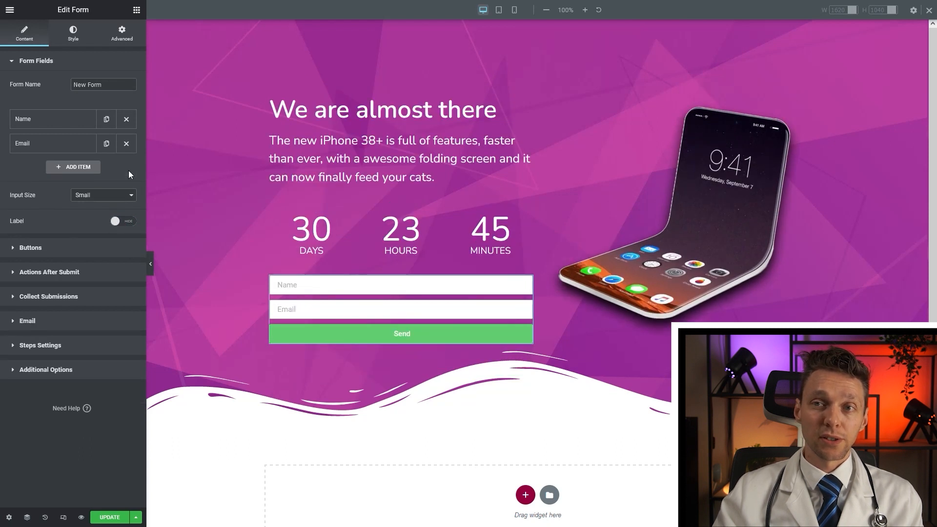
left_click_drag(112, 84, 69, 90)
type("Optin")
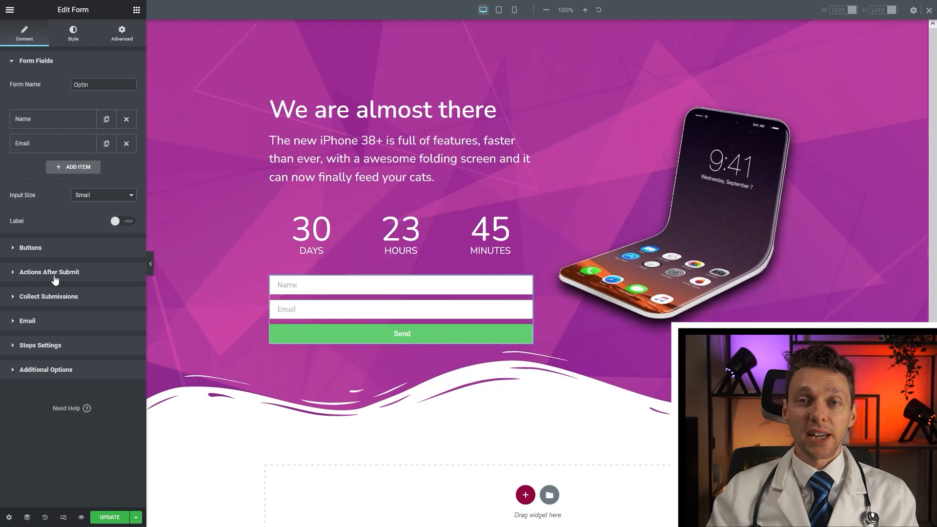
Add MailChimp to the form's actions after submit and open its MailChimp settings to review the API key note.
left_click(55, 273)
left_click(104, 144)
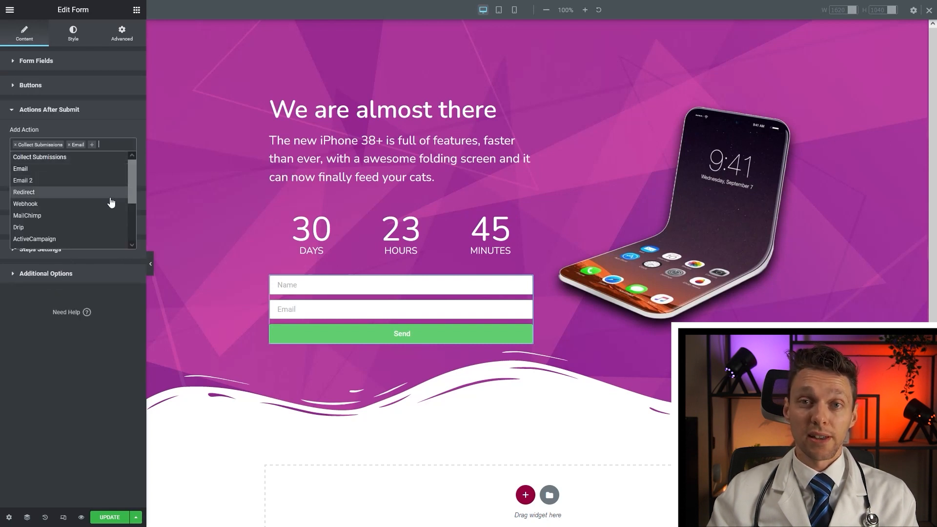
left_click(56, 218)
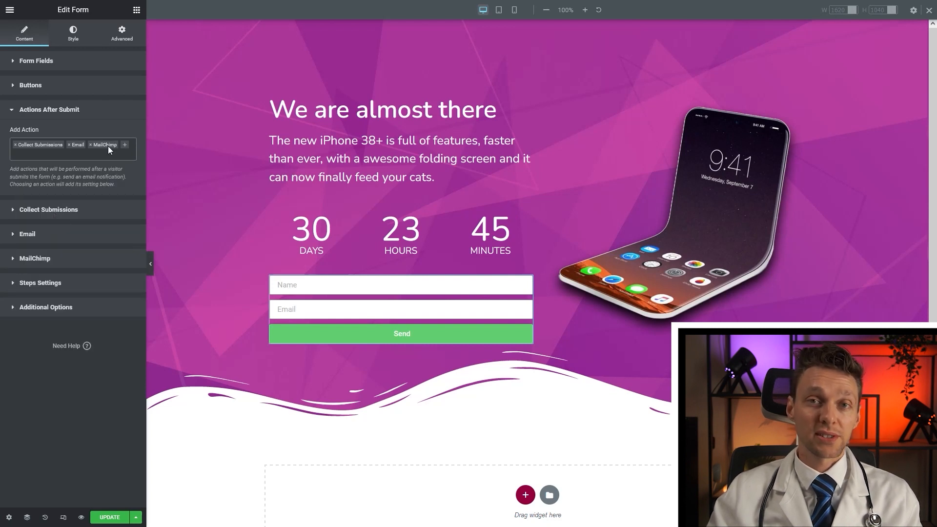
left_click(48, 259)
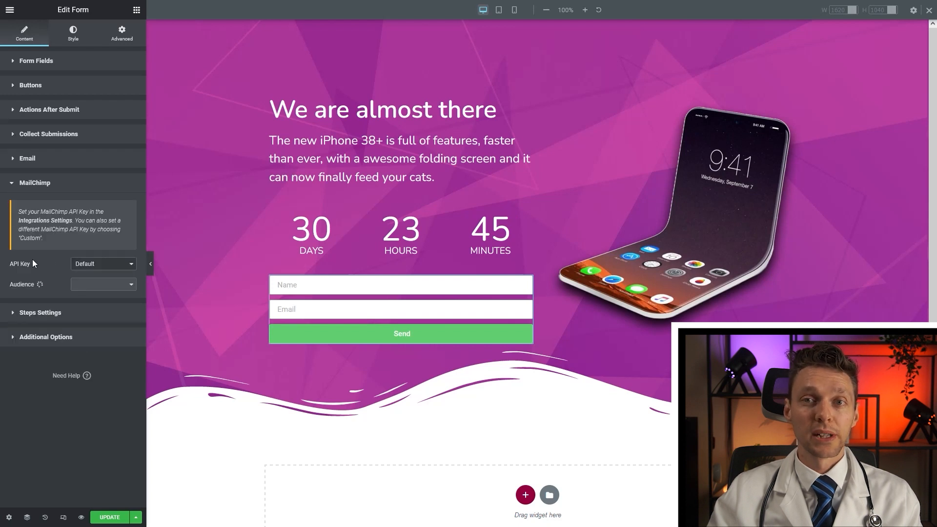
left_click_drag(62, 212, 104, 231)
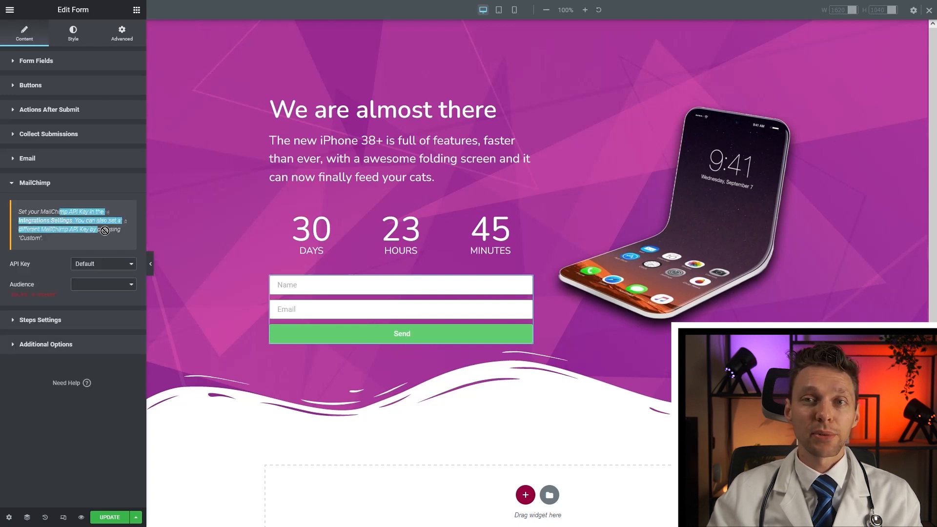
left_click(105, 231)
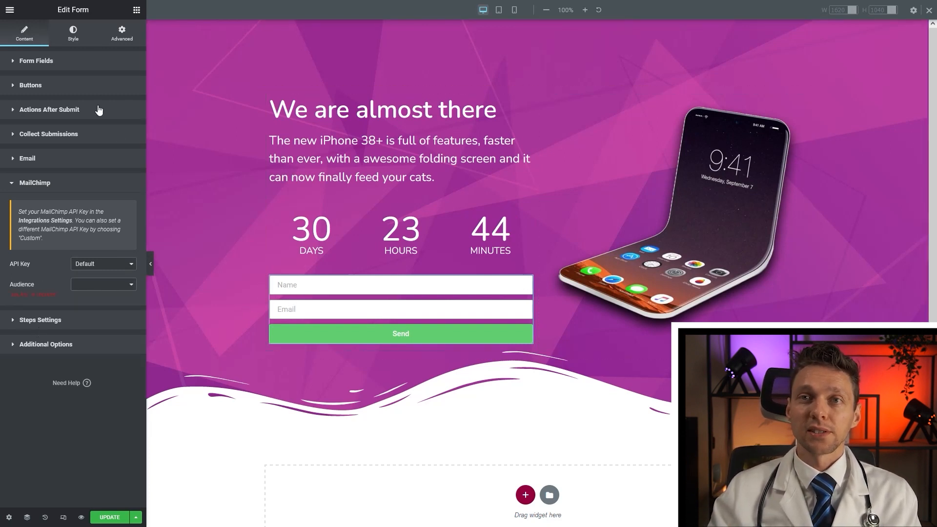
Style the form fields with black text (#000000) and the Poppins font family.
left_click(75, 42)
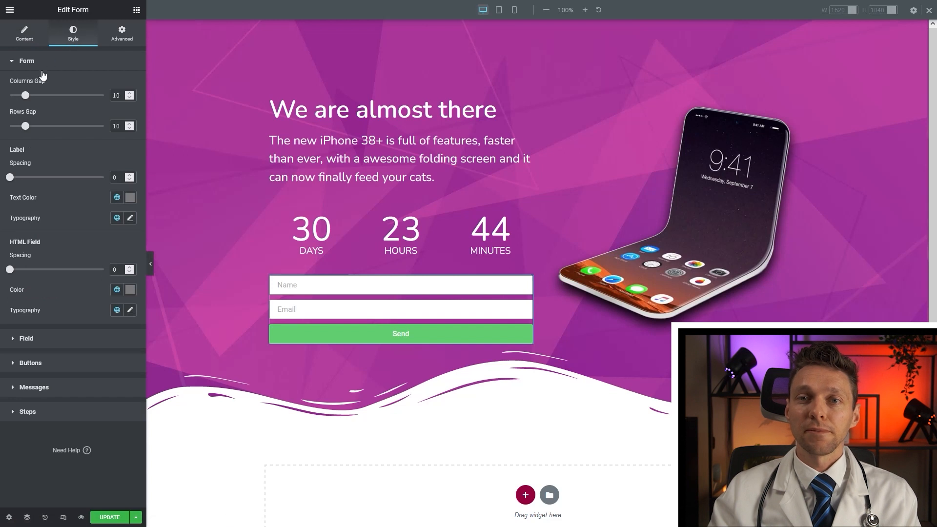
left_click(23, 339)
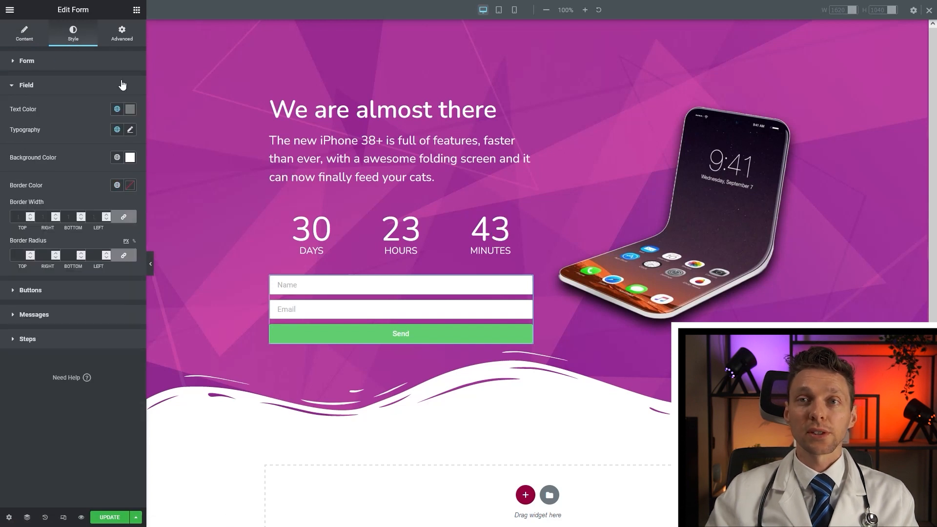
left_click(130, 109)
left_click_drag(95, 189, 139, 245)
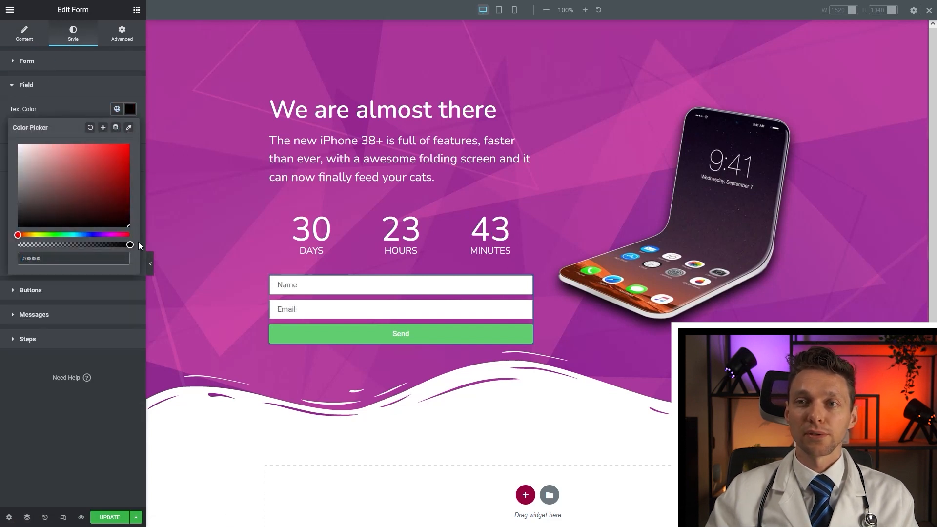
left_click(133, 110)
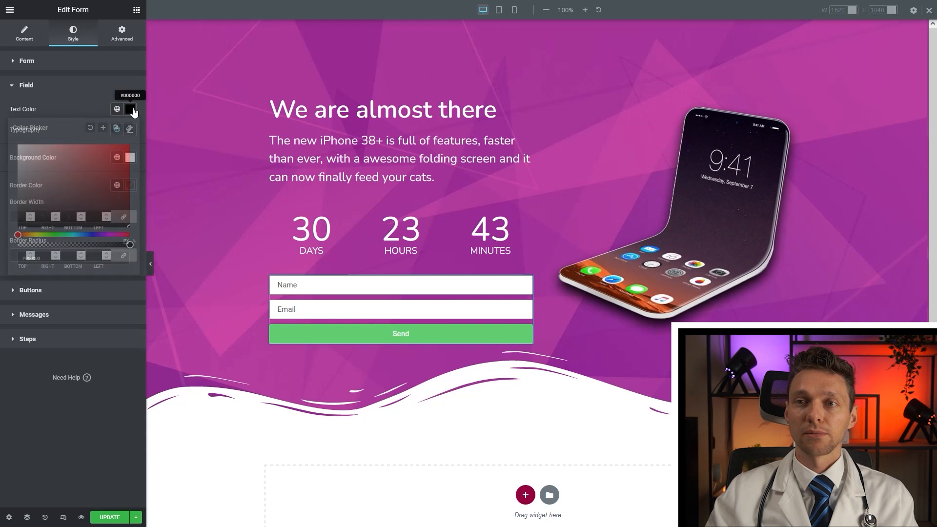
left_click(129, 130)
left_click(100, 177)
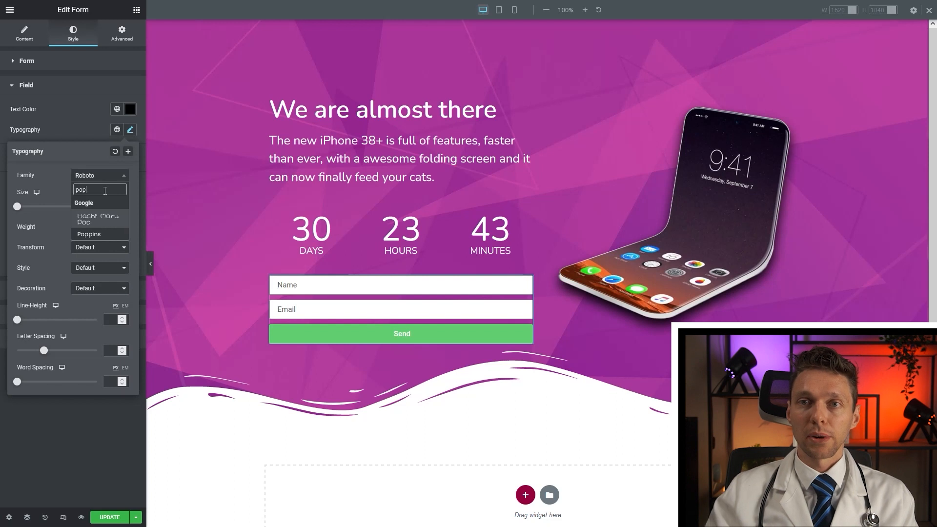
Change the form's submit button text to "Let me know first when its available!".
left_click(25, 34)
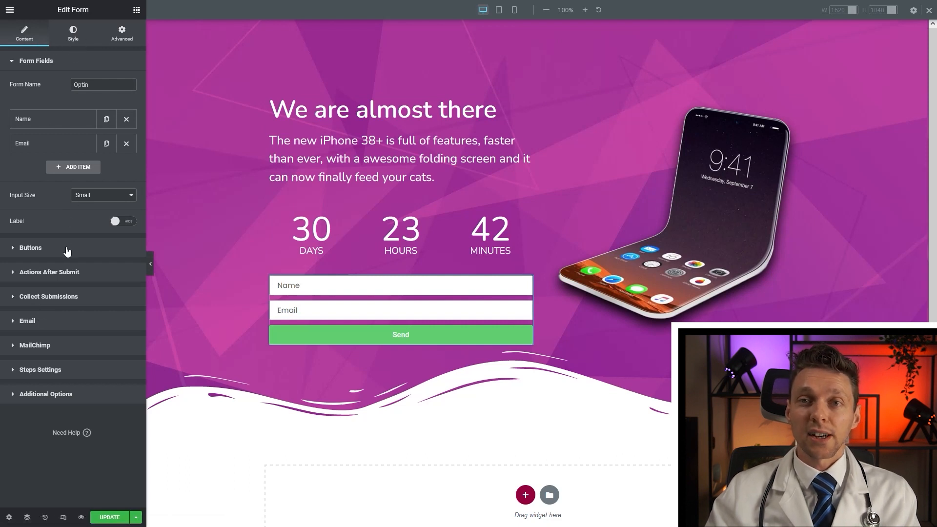
left_click(68, 250)
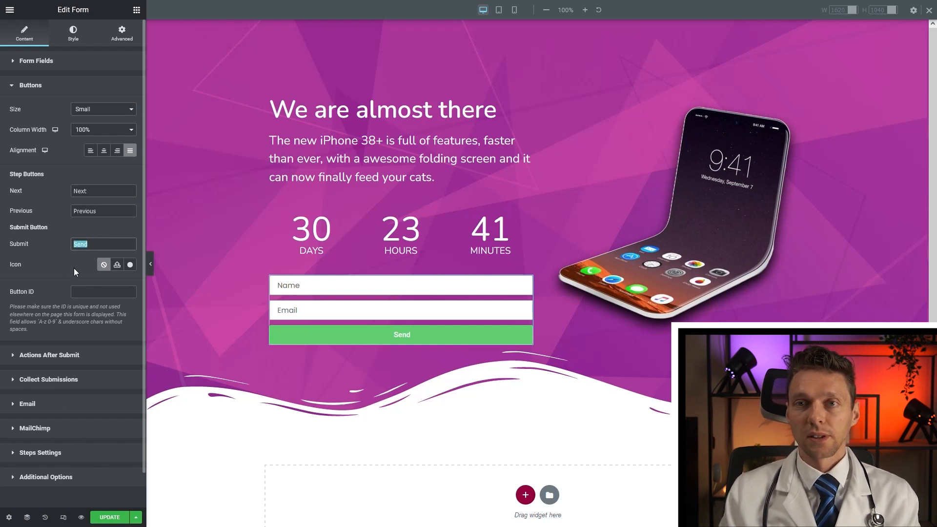
type("me know first!")
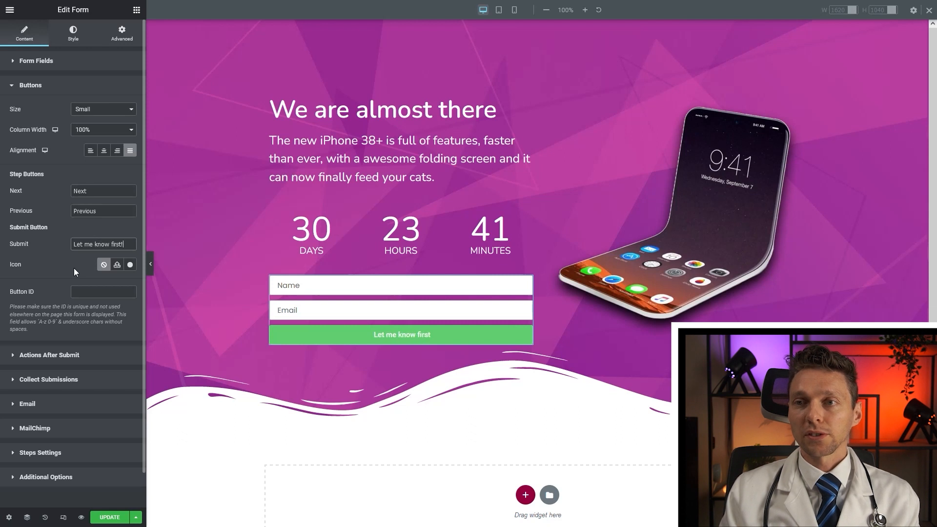
key("BackSpace")
type("when its available!")
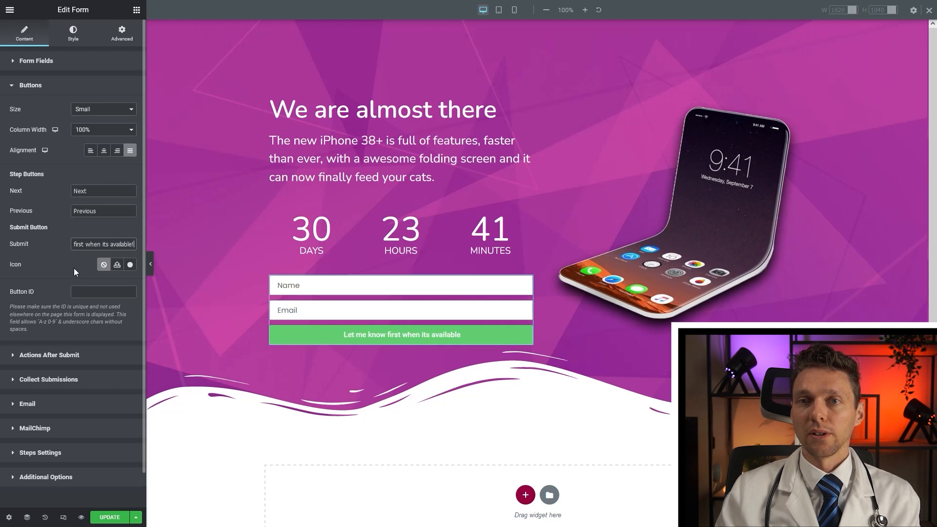
Find the solid Envelope icon in the icon library and insert it on the submit button.
left_click(132, 264)
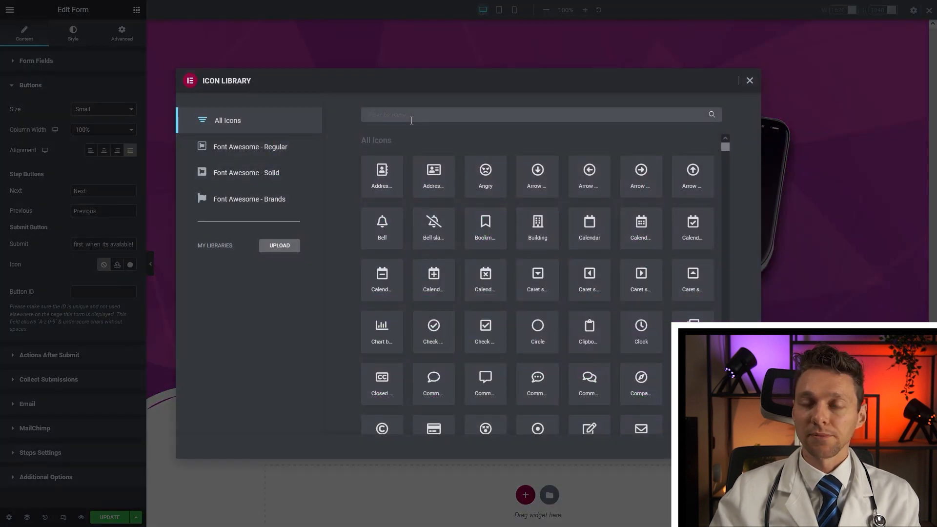
type("envelop")
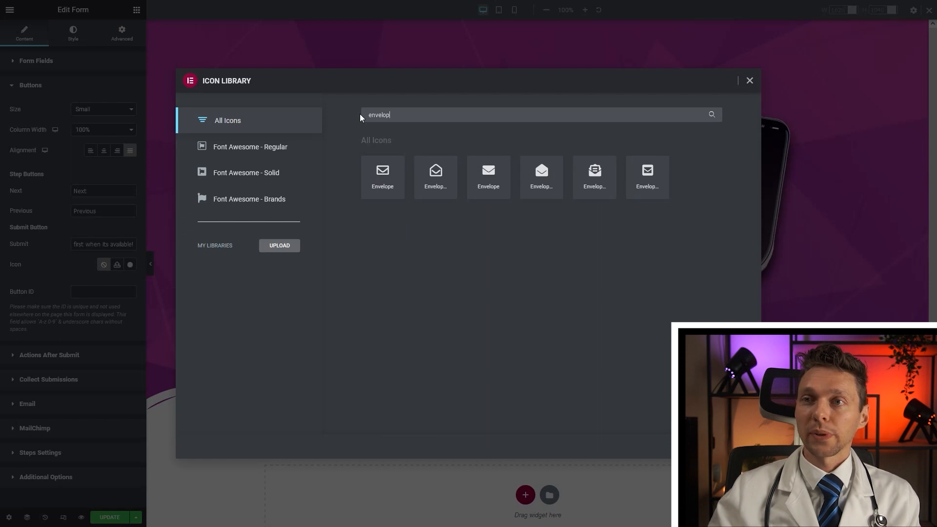
left_click(487, 182)
left_click(735, 447)
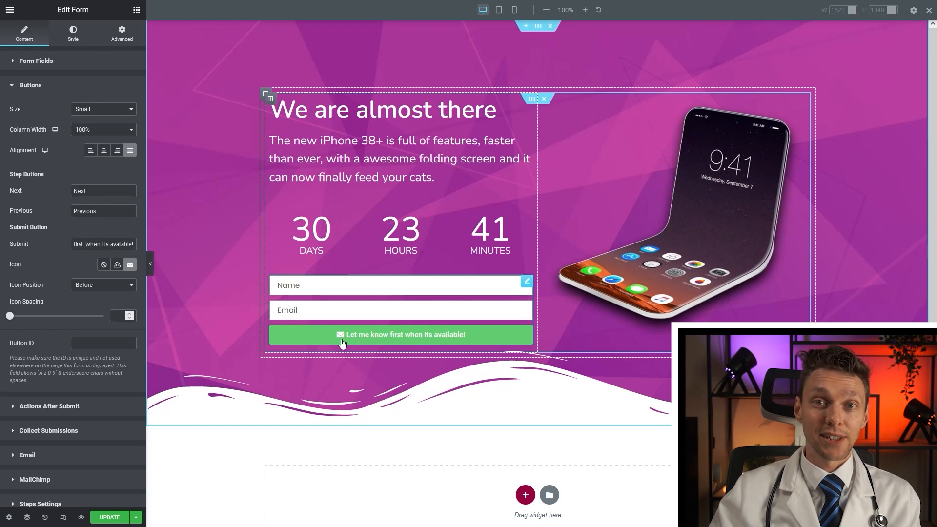
Add a two-column Inner Section in the empty area below the magenta wave section.
scroll(342, 344, "down", 1)
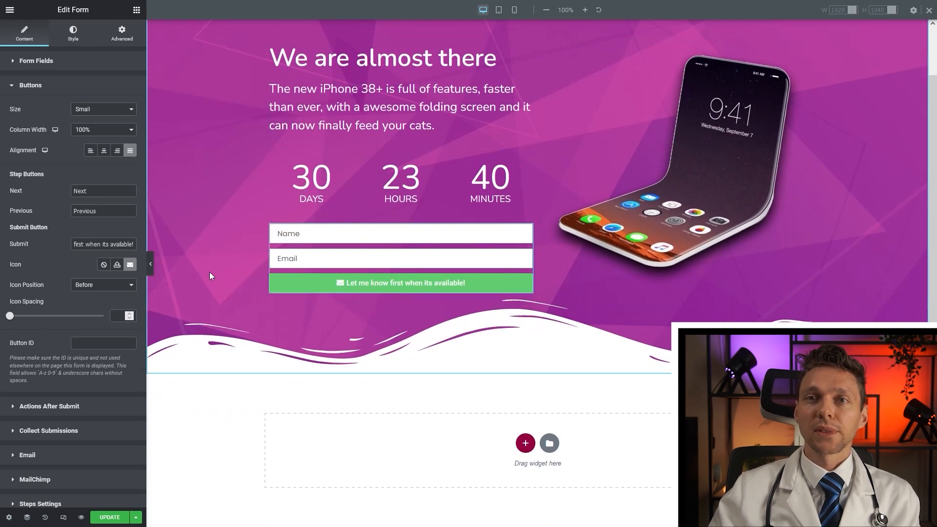
left_click(136, 10)
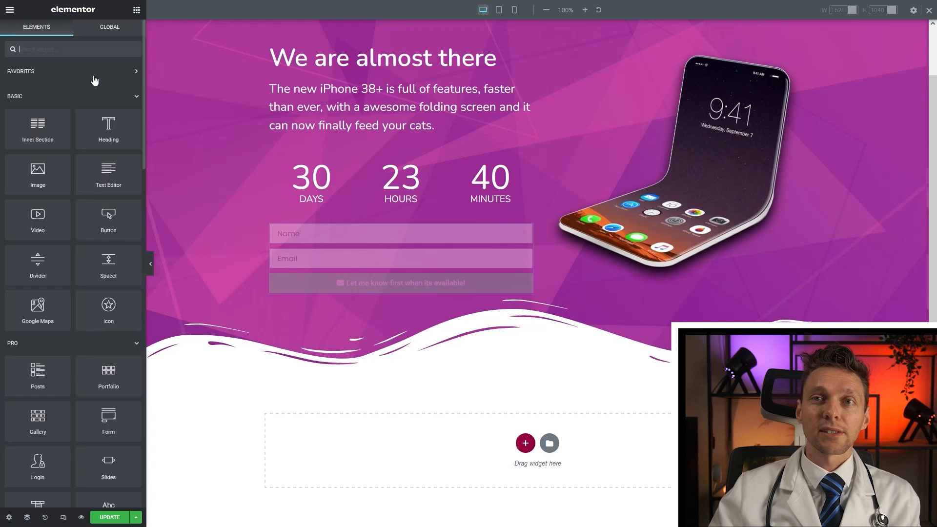
left_click_drag(47, 142, 536, 444)
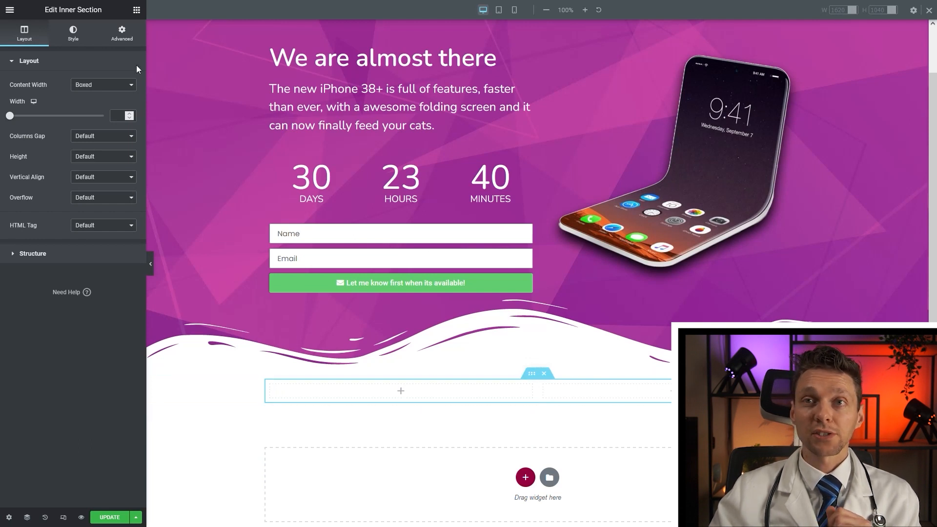
Add an Image widget to the inner section's left column and upload the photo of the man in the red polo shirt.
left_click(137, 11)
left_click_drag(39, 166, 403, 387)
left_click_drag(402, 396, 403, 394)
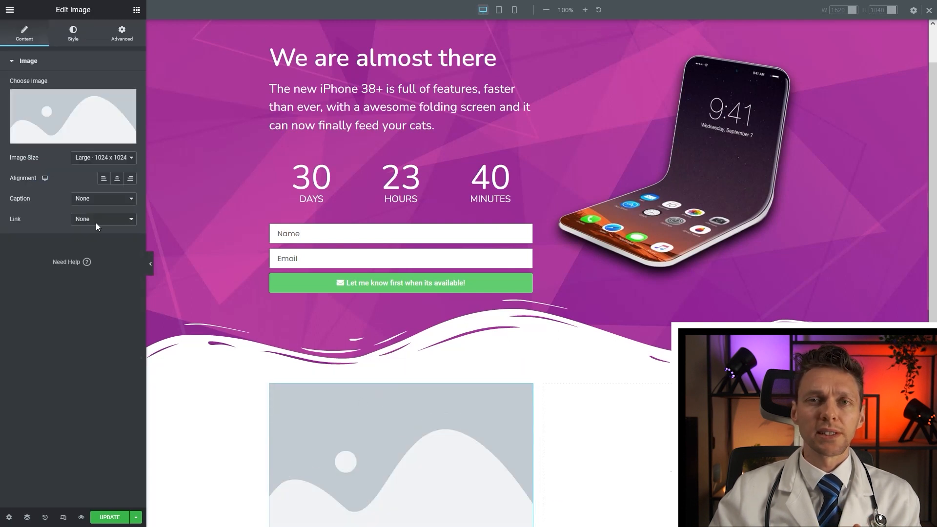
left_click(83, 126)
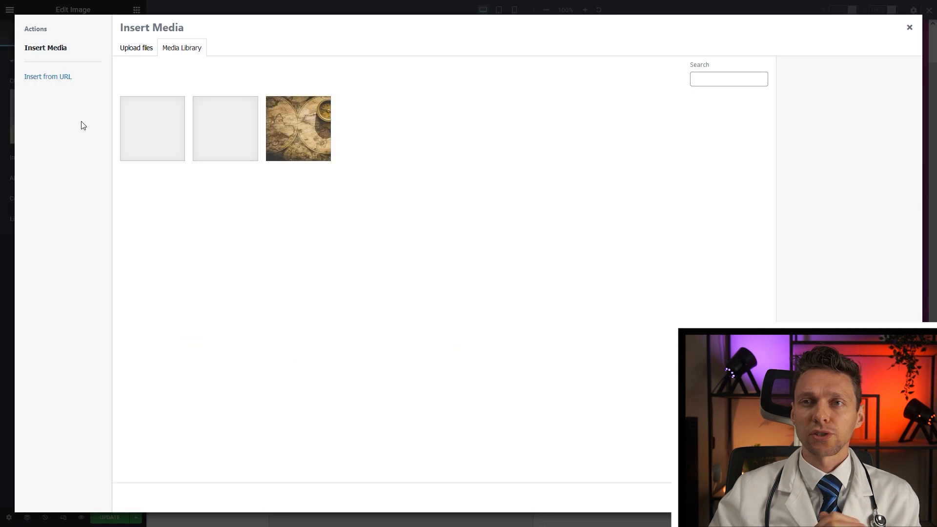
left_click(133, 52)
left_click(528, 234)
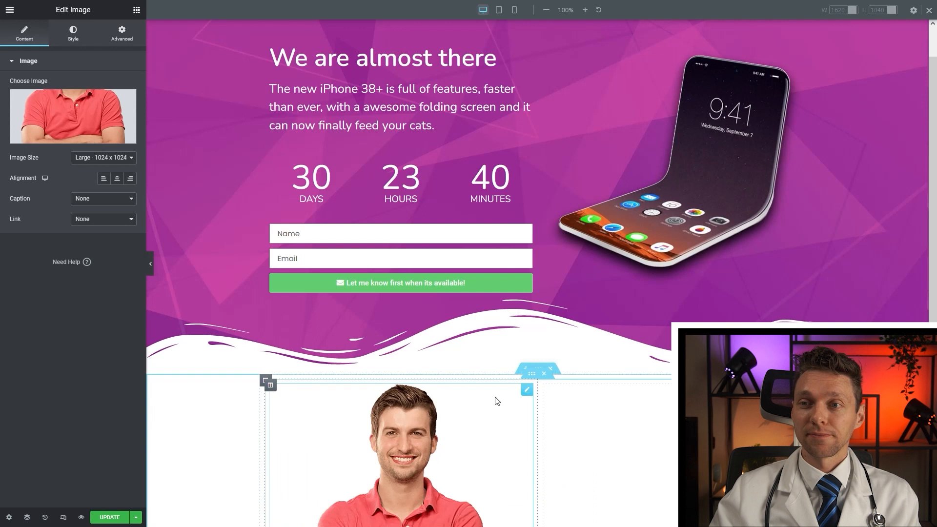
Give the section containing the man's photo a classic background using the uploaded image Product Placement 2.jpg.
scroll(563, 296, "down", 4)
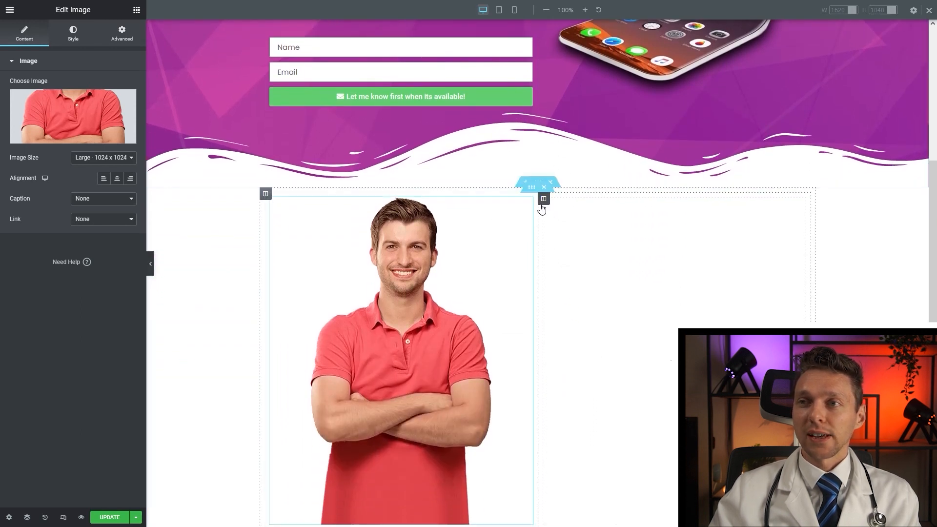
left_click(538, 183)
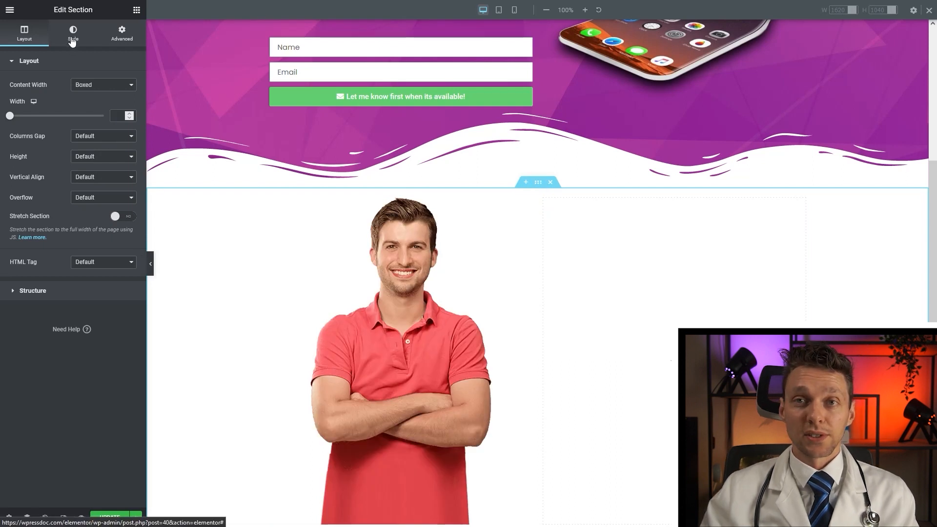
left_click(72, 42)
left_click(91, 106)
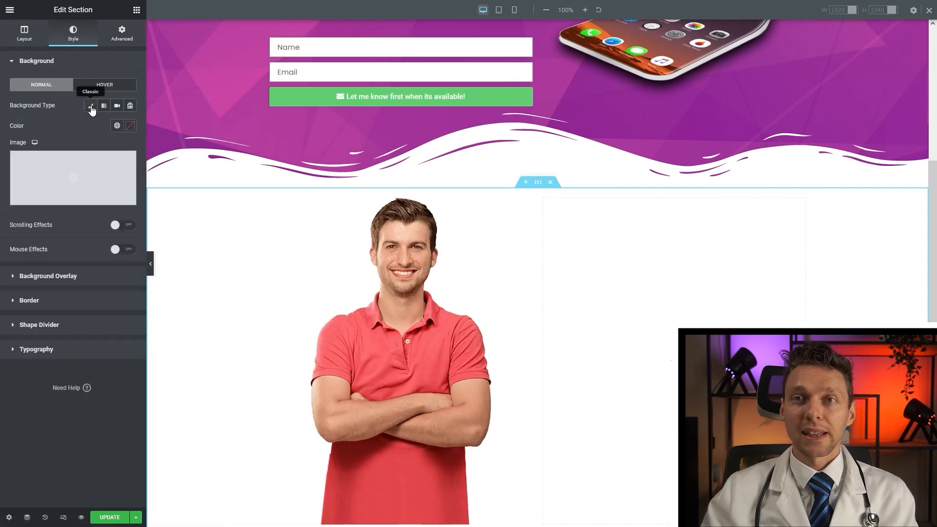
left_click(93, 180)
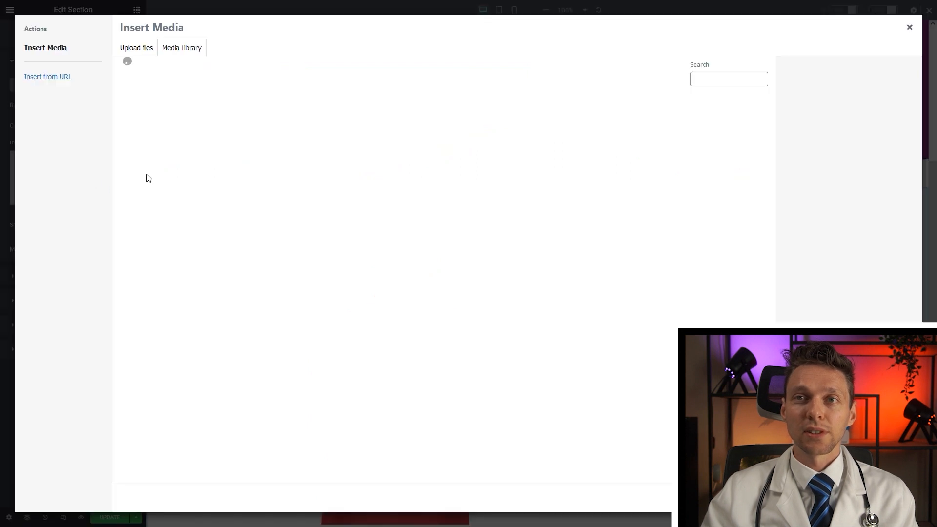
left_click(138, 49)
left_click(521, 237)
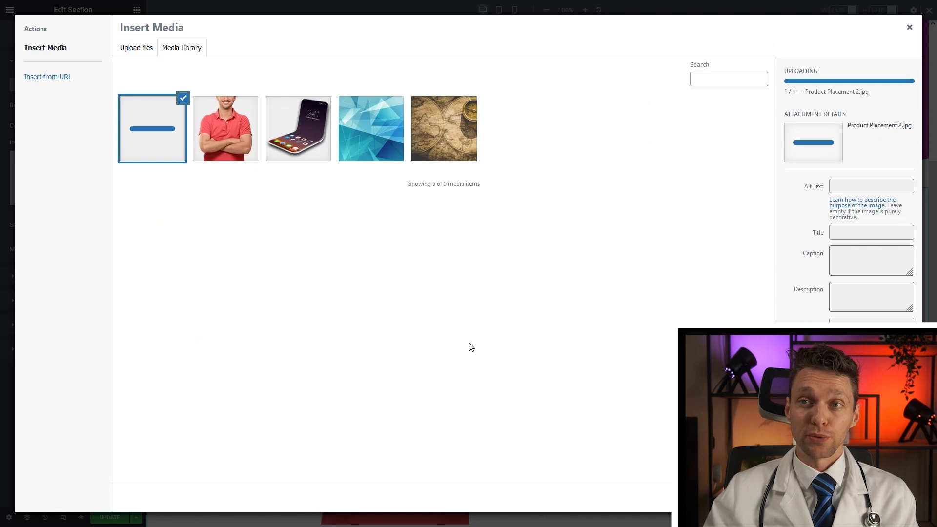
left_click(891, 498)
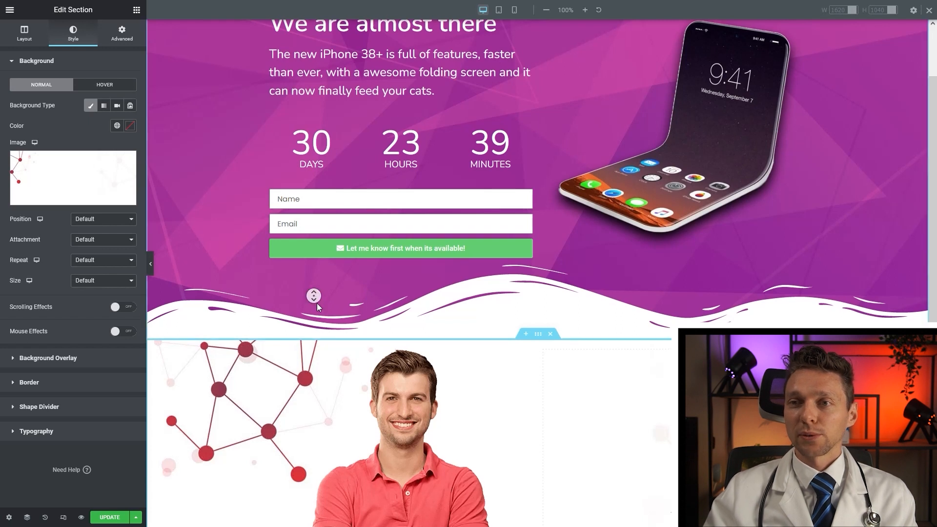
Add a Heading widget to the column beside the man's photo with the title "The best iPhone we have ever build".
scroll(317, 303, "down", 2)
scroll(316, 312, "down", 3)
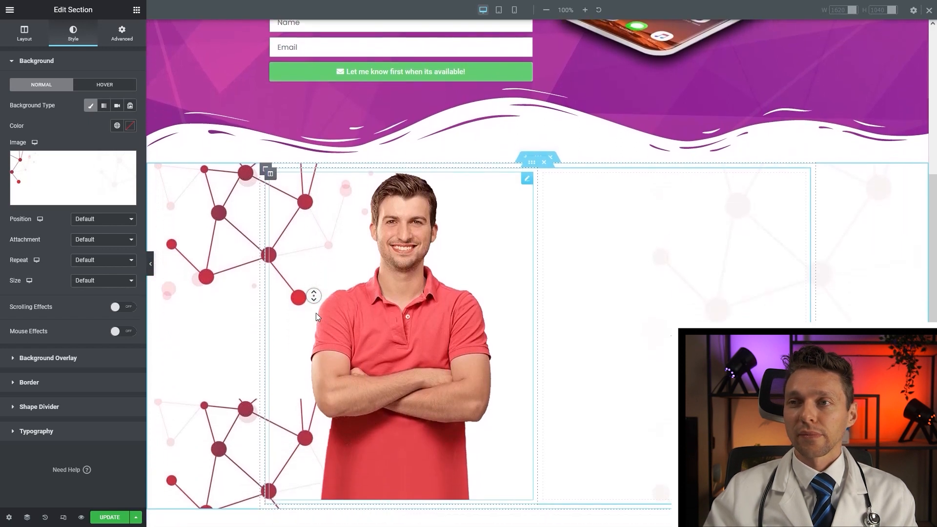
left_click(137, 11)
left_click_drag(103, 137, 683, 150)
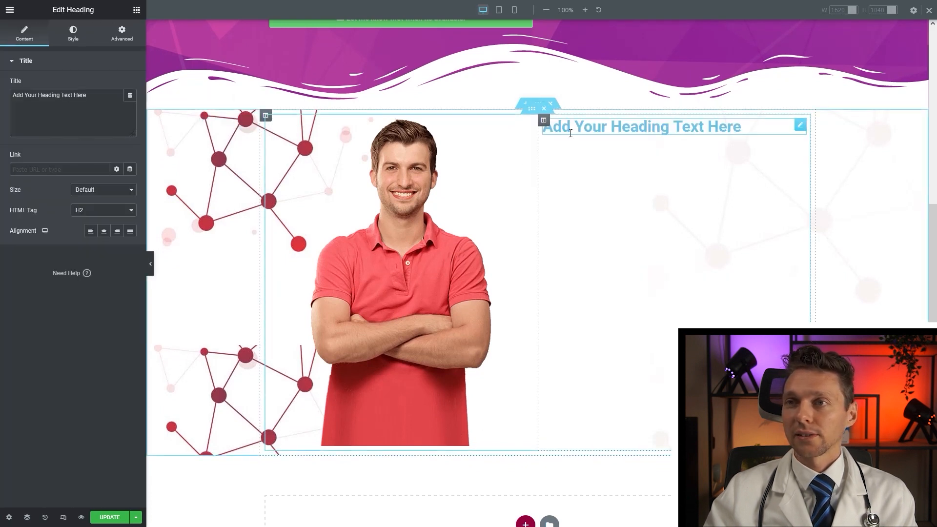
left_click_drag(87, 95, 12, 95)
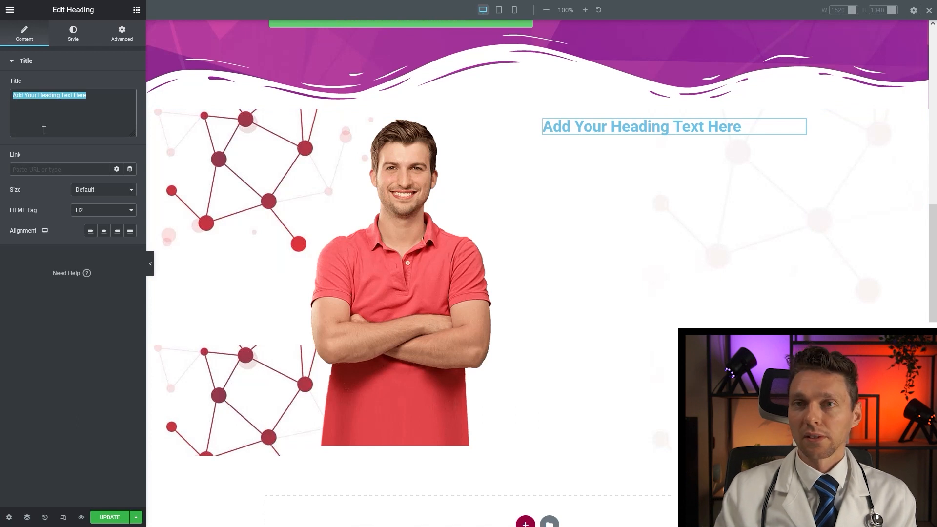
type("The best iPhon")
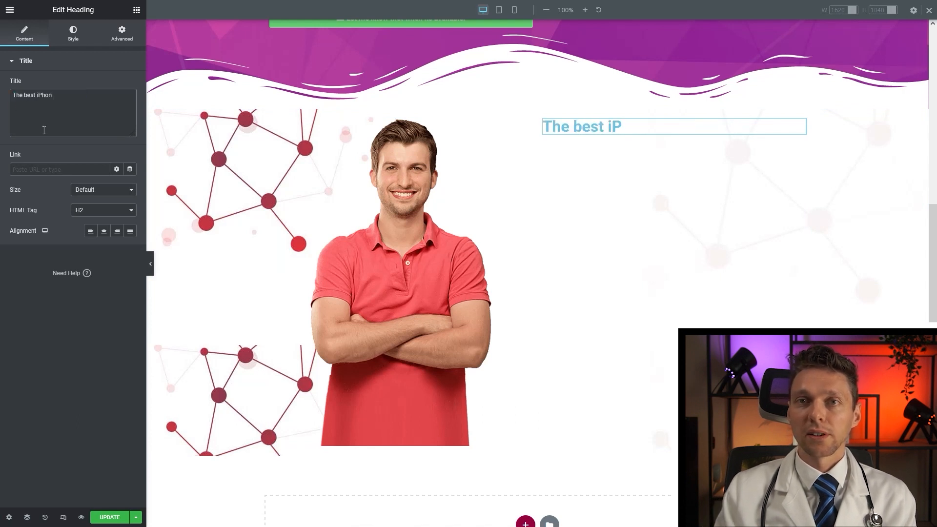
type("e we have ever build")
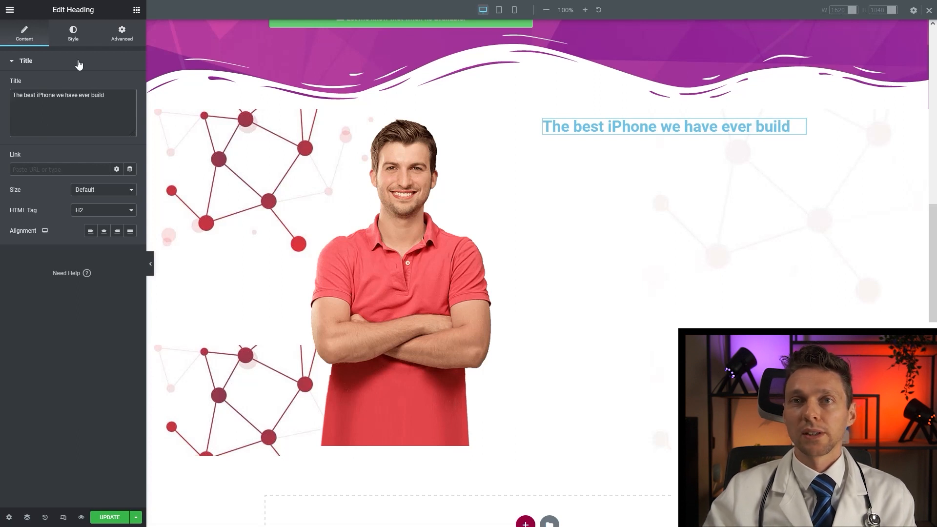
Set the text color of the heading beside the man's photo to black (#000000).
left_click(73, 33)
left_click(129, 85)
left_click_drag(88, 149, 136, 214)
left_click(131, 86)
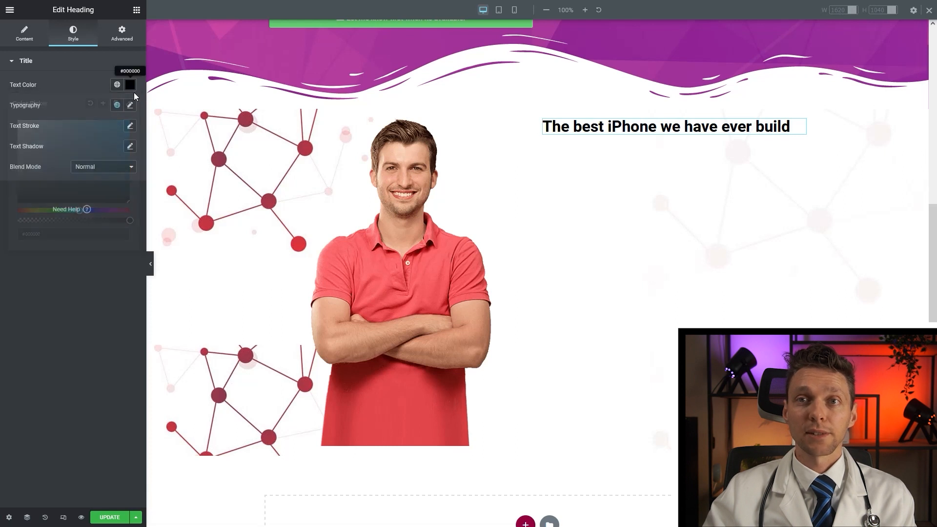
Set the typography of the heading beside the man's photo to Poppins at size 50 and align the heading right.
left_click(131, 106)
left_click(102, 155)
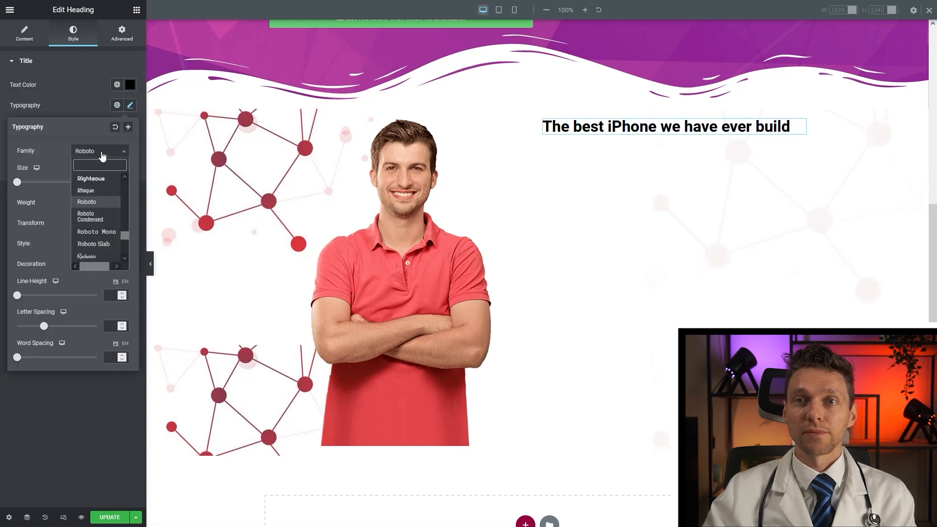
type("pop")
key("Return")
left_click(114, 183)
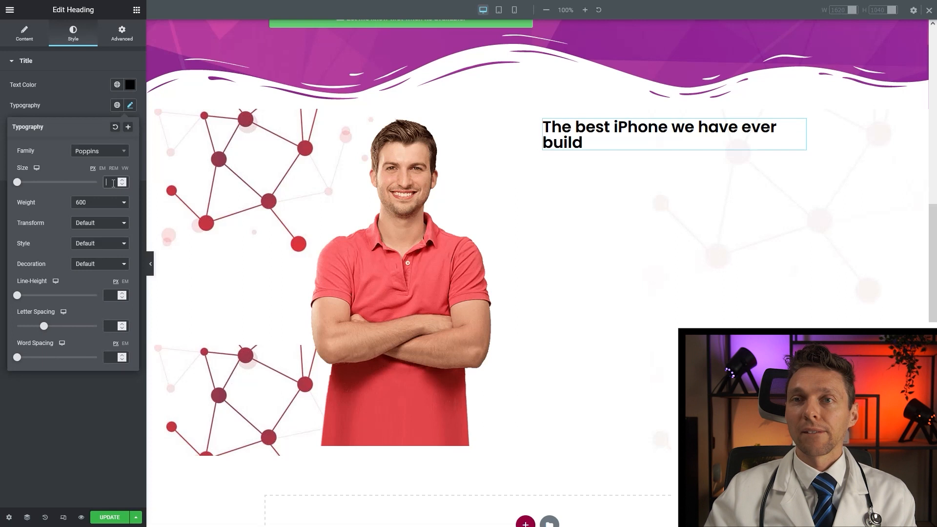
type("50")
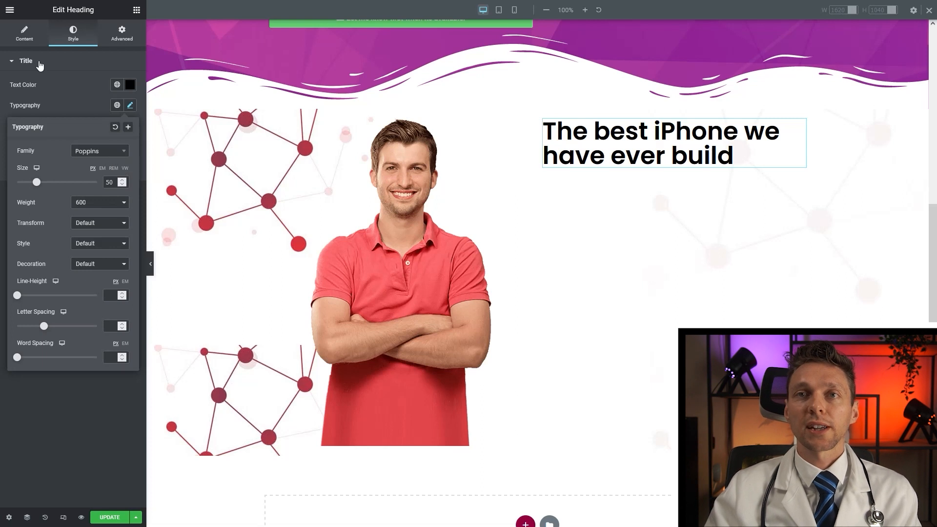
left_click(24, 42)
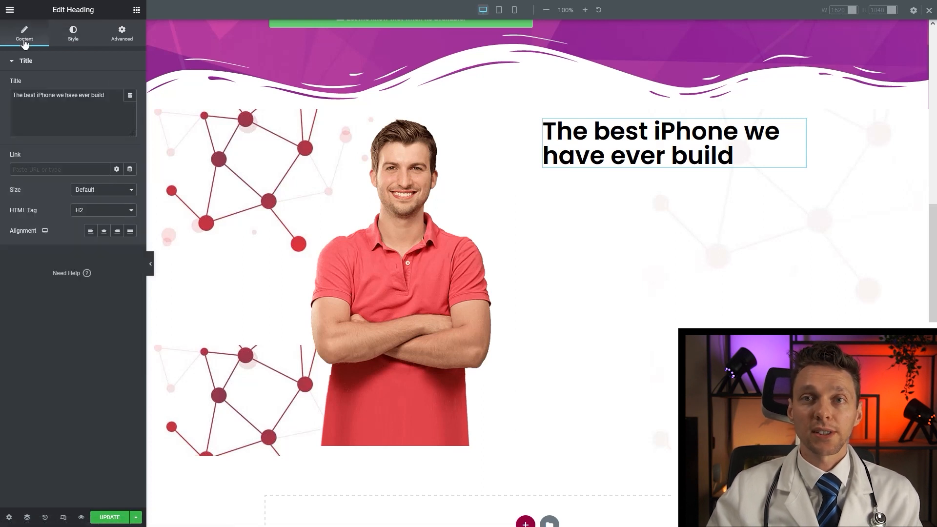
left_click(117, 232)
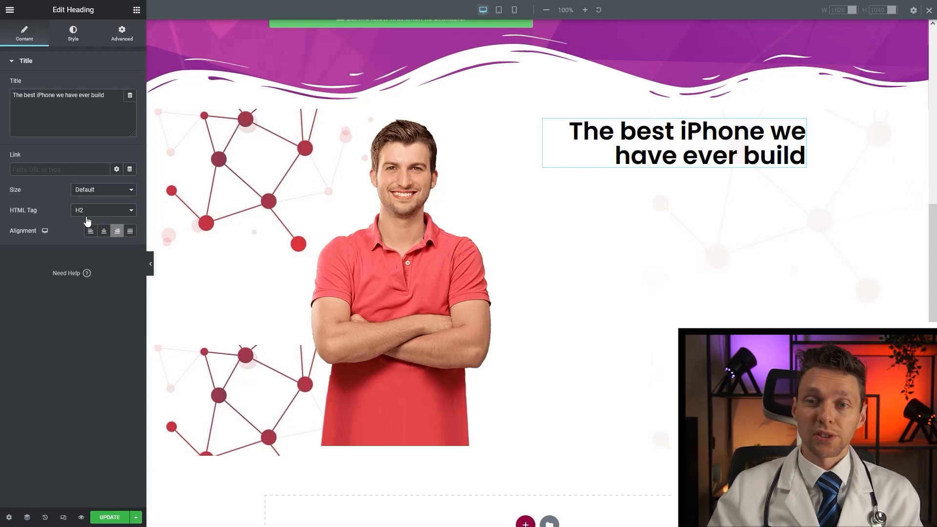
Add a Text Editor widget below the heading, fill it with repeated lorem ipsum sentences, and align the text right.
left_click(136, 10)
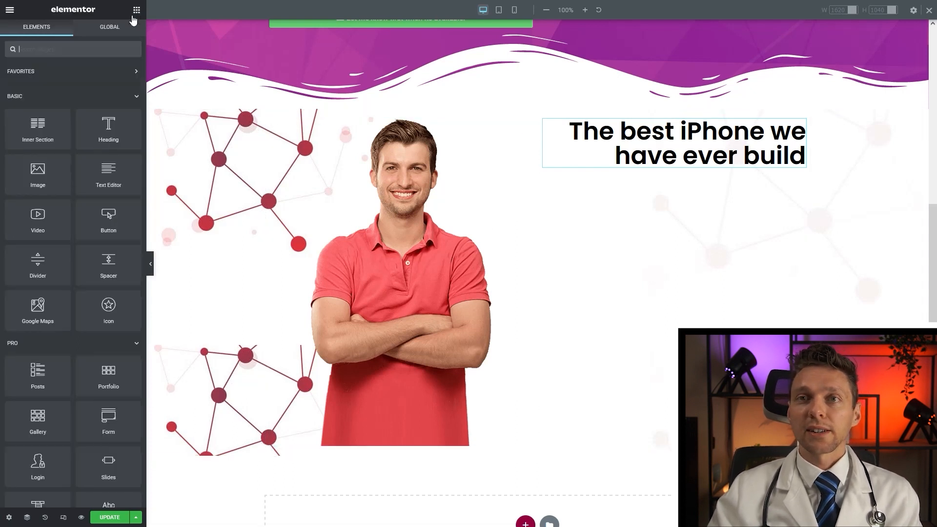
left_click_drag(108, 174, 681, 176)
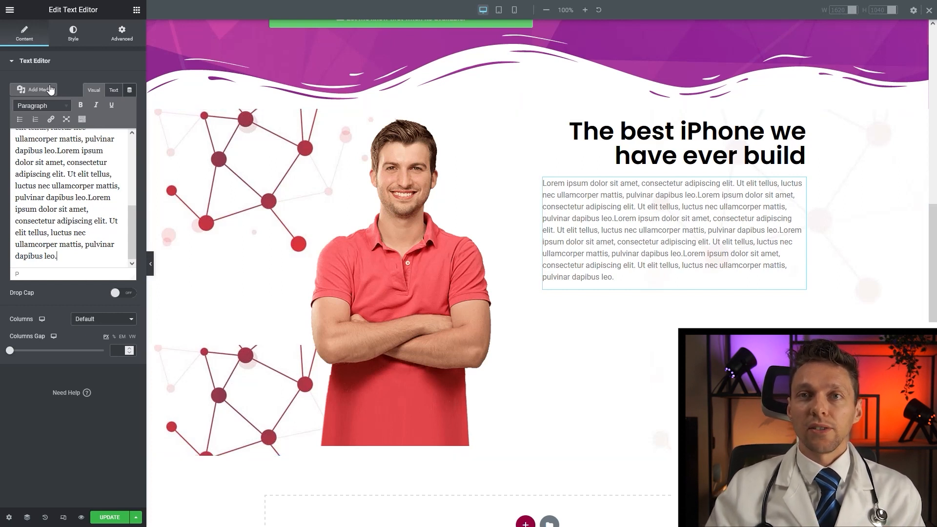
left_click(73, 34)
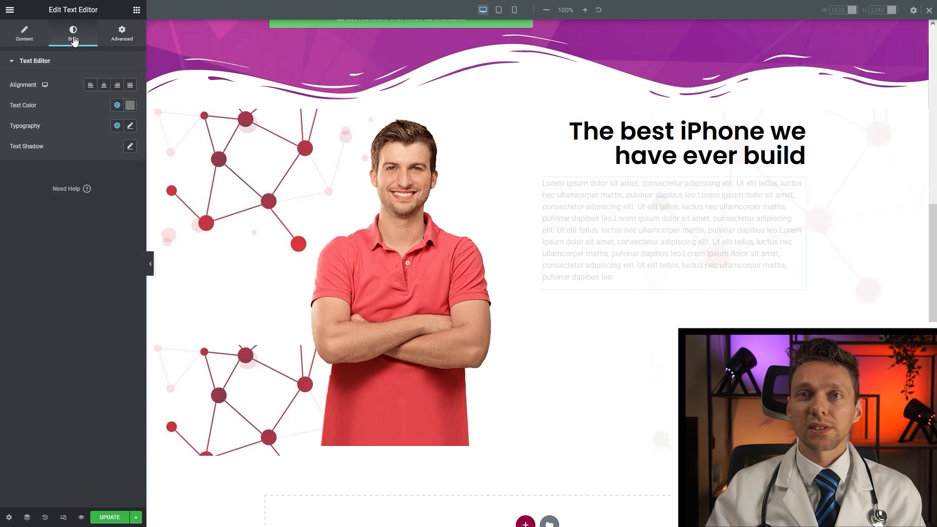
left_click(116, 86)
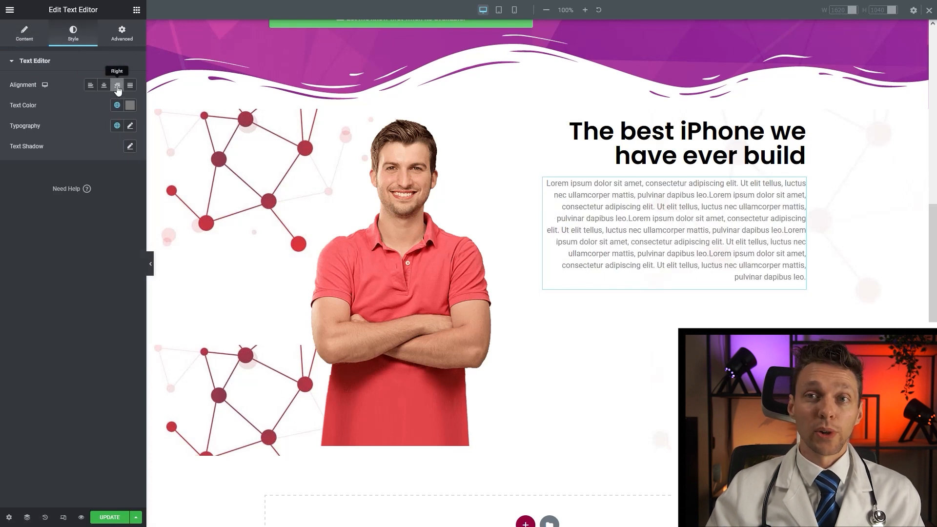
Set the text color of the lorem ipsum paragraph below the heading to black.
left_click(130, 106)
left_click_drag(101, 180, 131, 226)
left_click(129, 105)
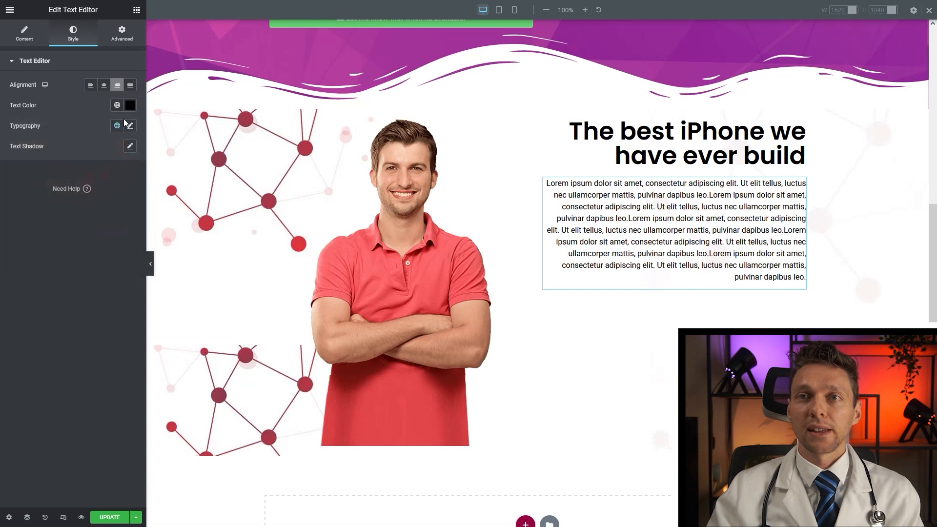
Set the typography of the lorem ipsum paragraph to the Poppins family at size 20.
left_click(130, 126)
left_click(101, 172)
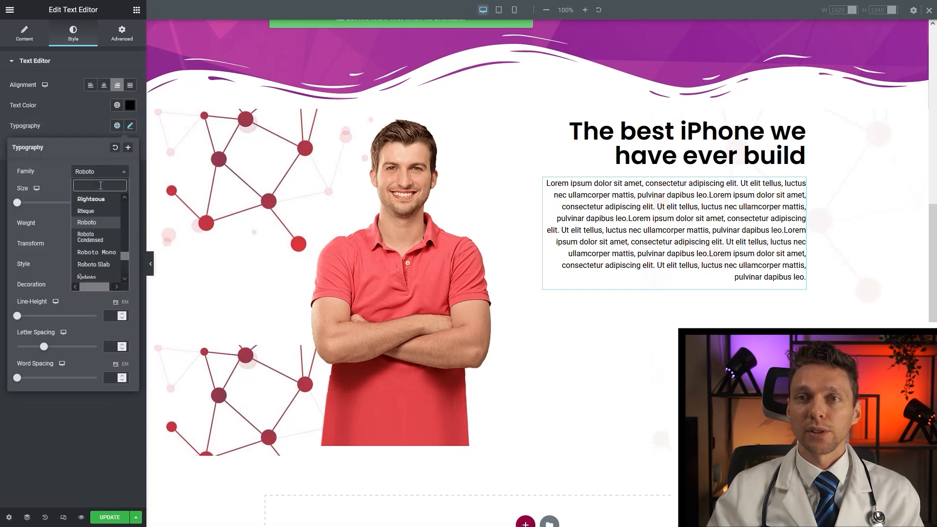
type("pop")
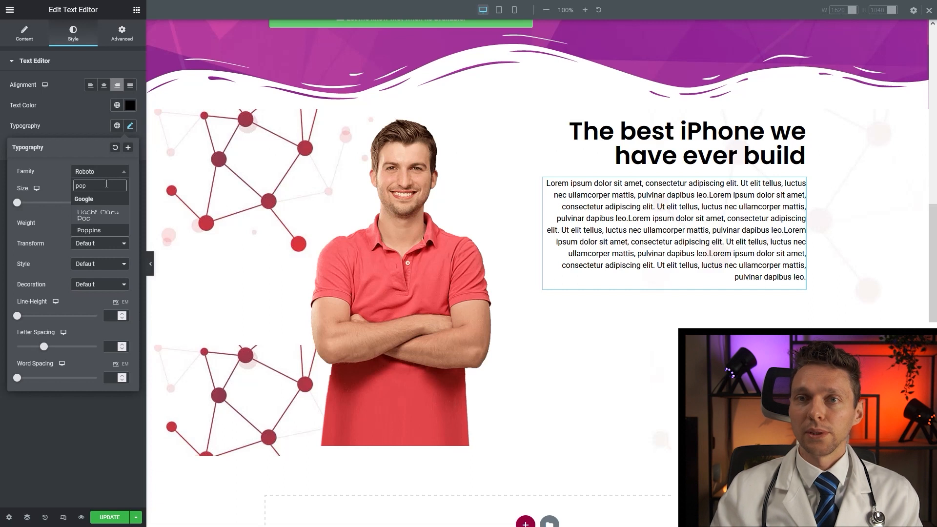
left_click(87, 230)
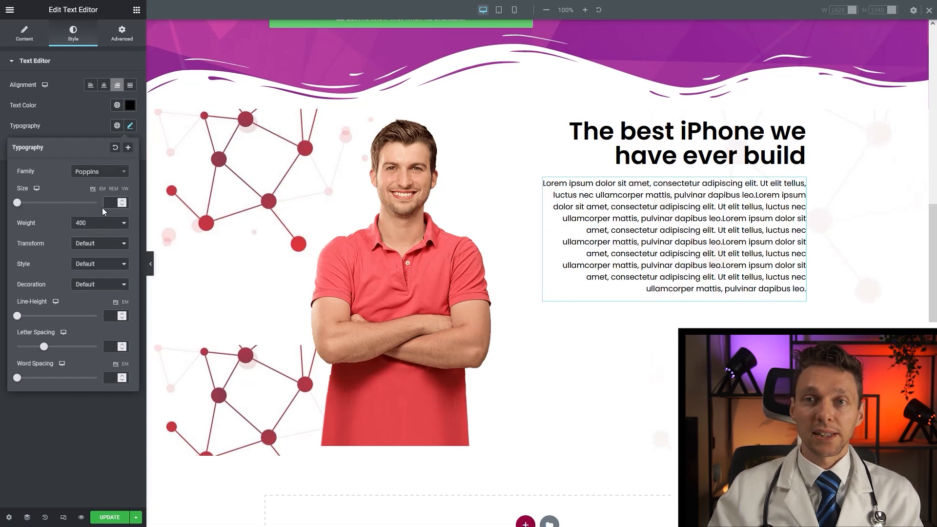
type("20")
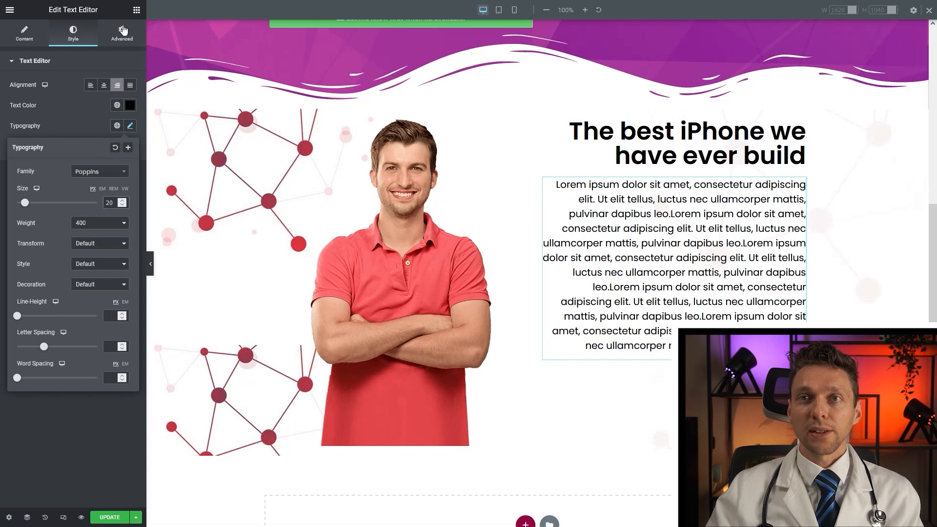
Add a second Text Editor widget below the lorem ipsum paragraph and replace its placeholder text with the man's full name.
left_click(136, 10)
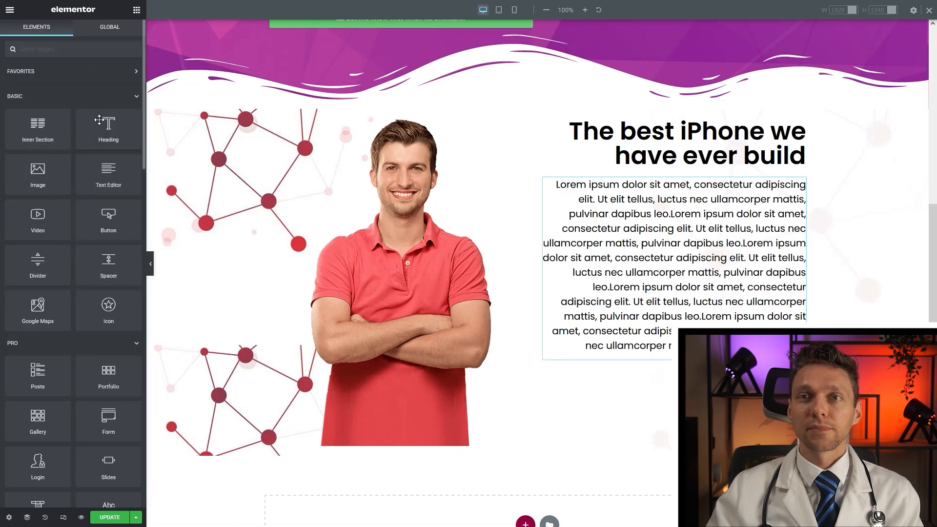
left_click_drag(94, 178, 670, 358)
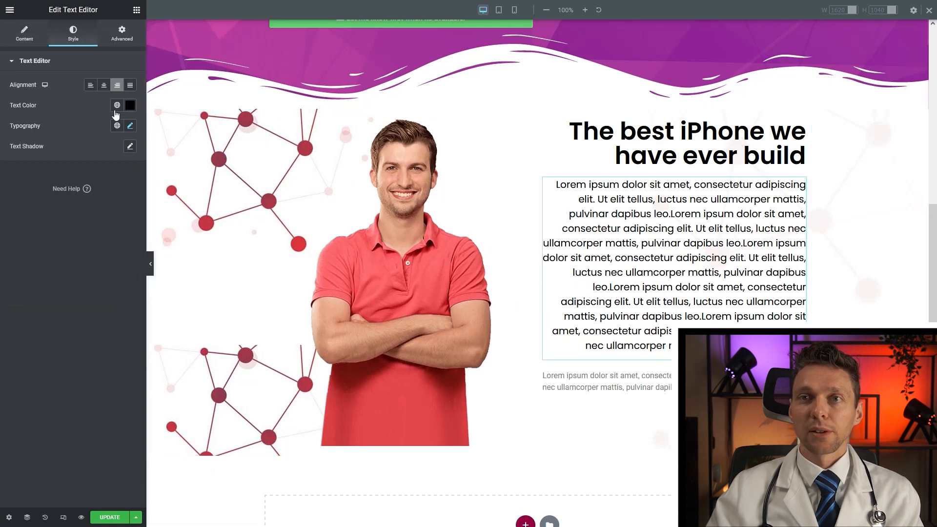
triple_click(593, 378)
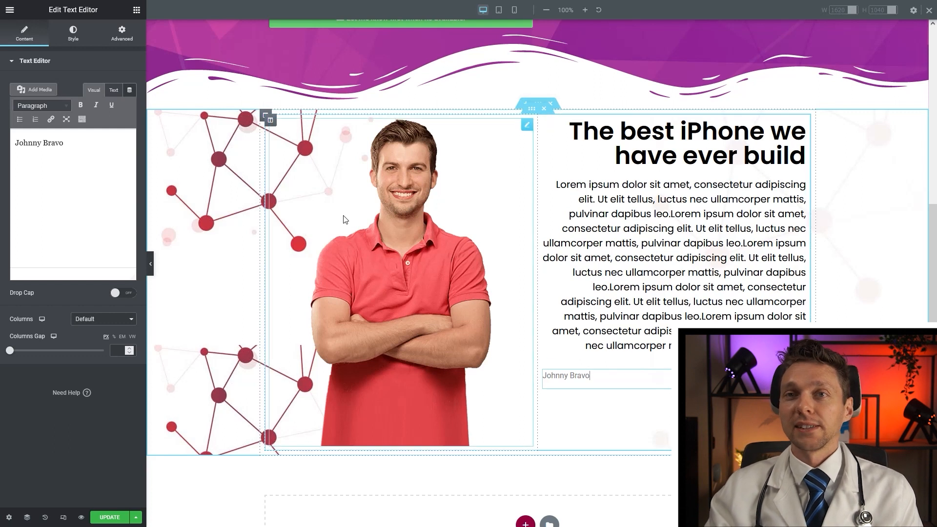
Open the style settings of the name text below the lorem ipsum paragraph.
left_click(93, 34)
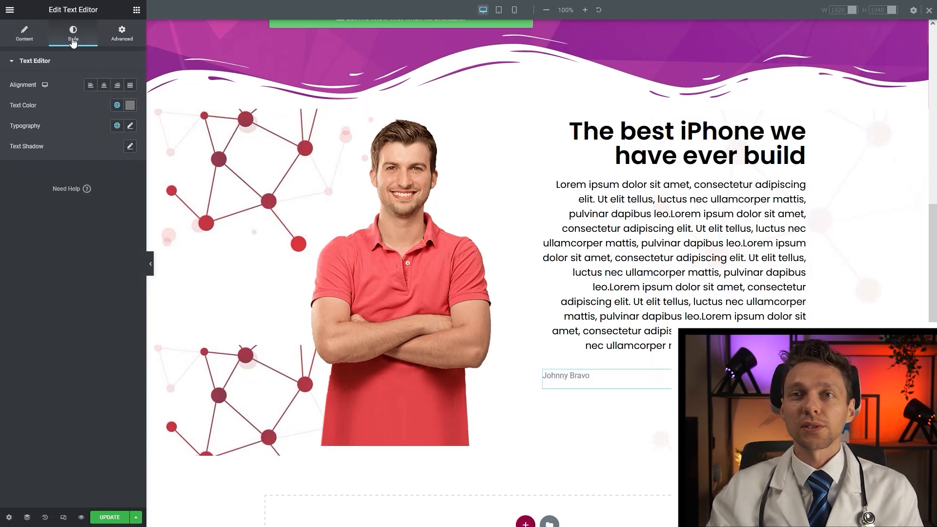
Right-align the name text below the paragraph and colour it red.
left_click(119, 88)
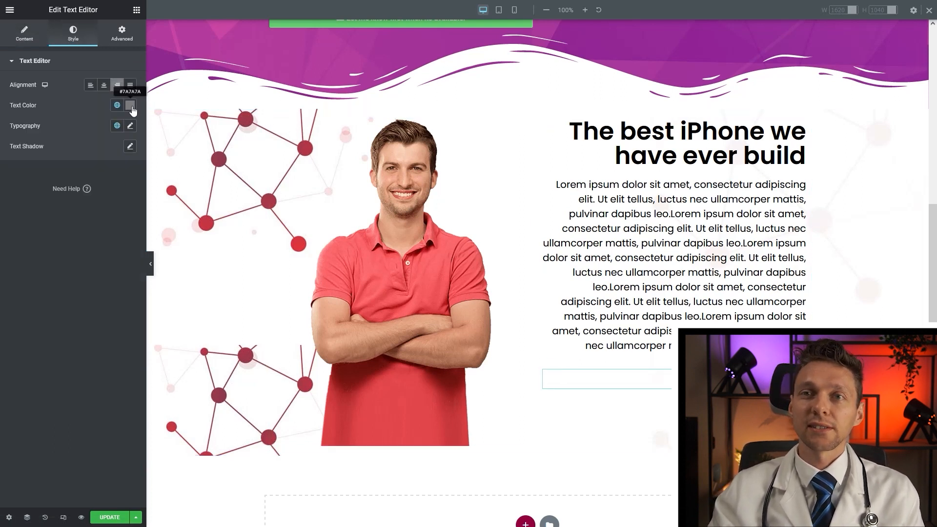
left_click(130, 105)
left_click(129, 105)
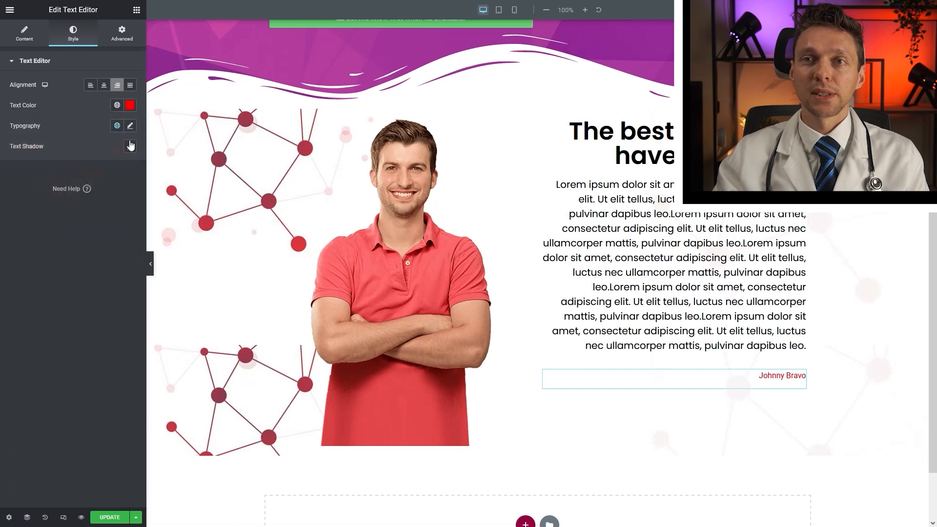
Set the name text's font family to Poppins and its size to 25 px.
left_click(130, 125)
left_click(101, 172)
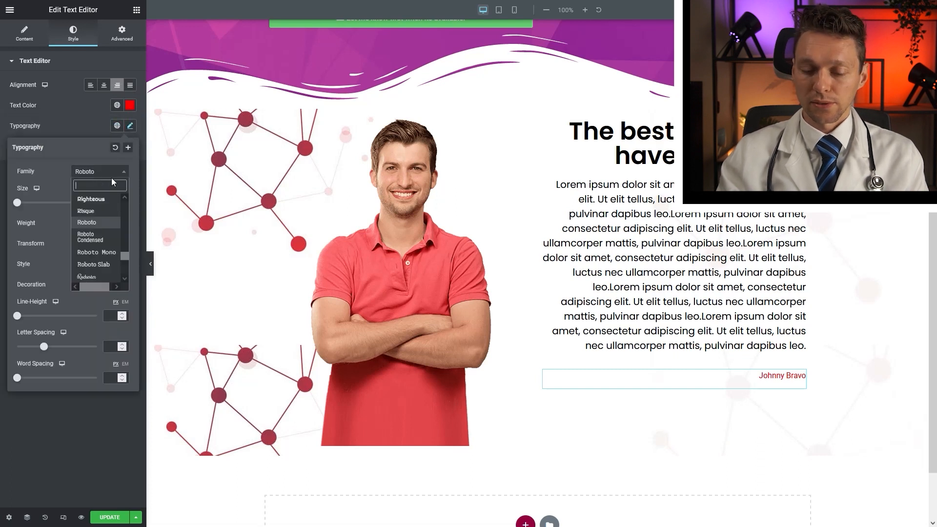
type("popp")
left_click(97, 210)
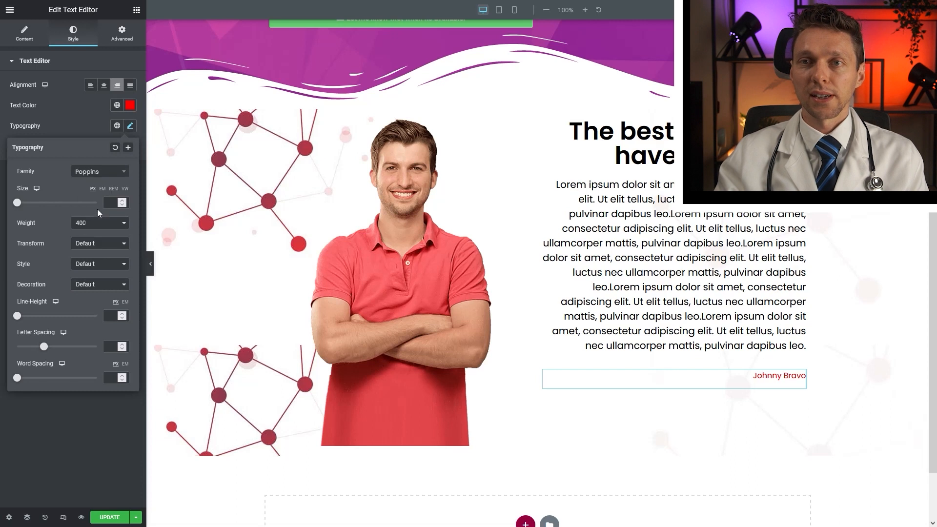
left_click(108, 202)
type("25")
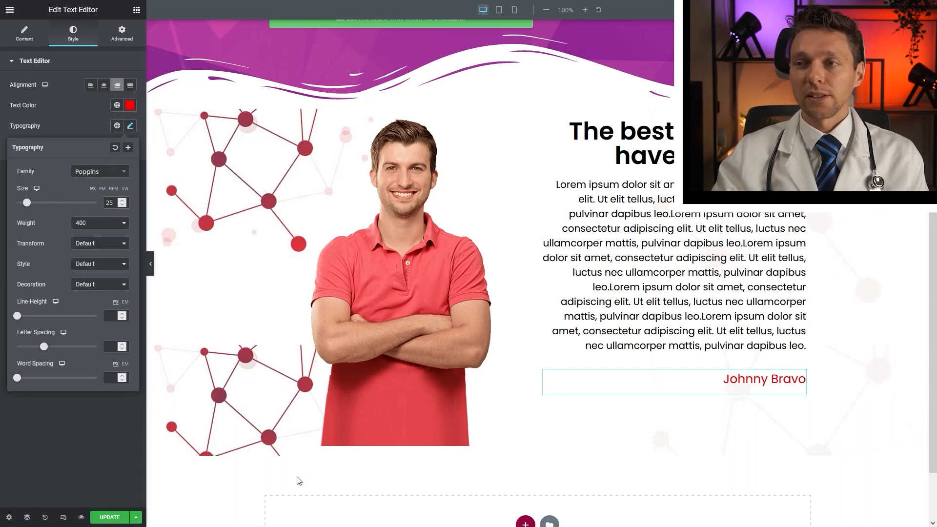
Duplicate the name text and replace the copy's content with "CEO".
right_click(803, 379)
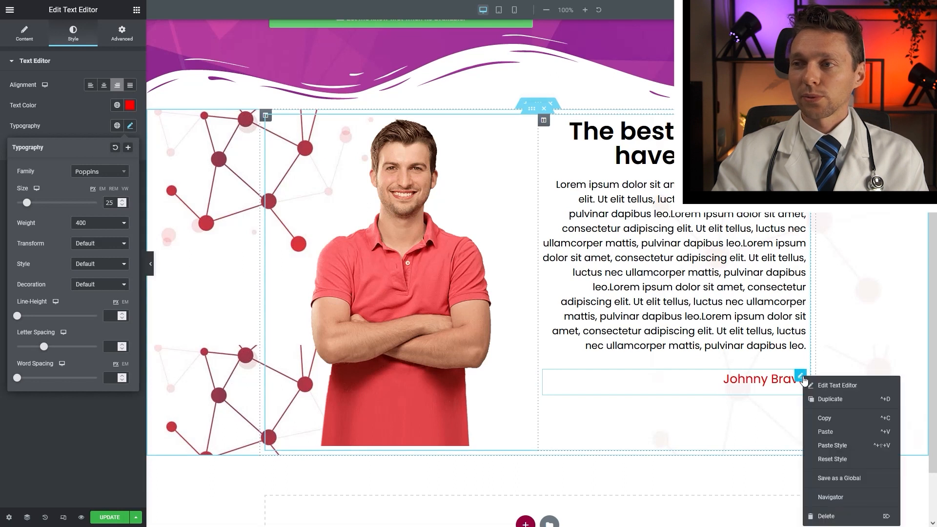
left_click(819, 400)
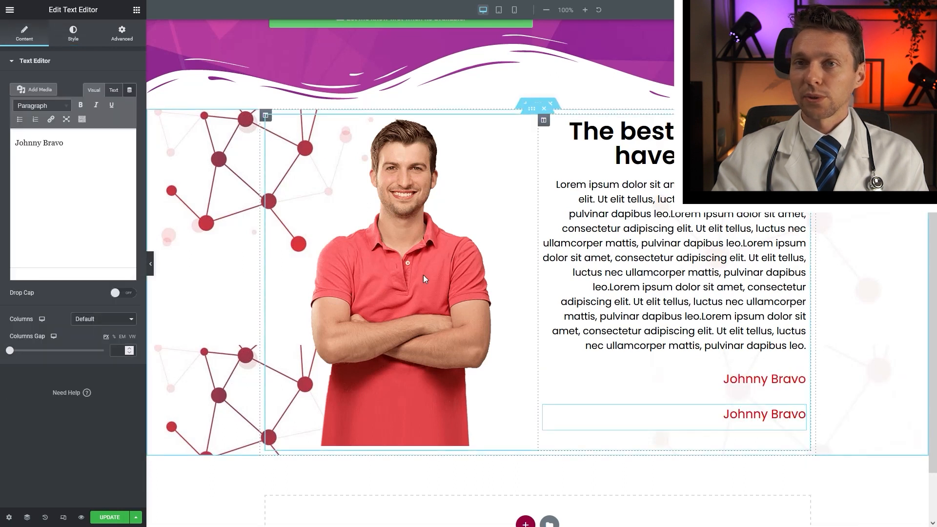
triple_click(78, 141)
type("CEO")
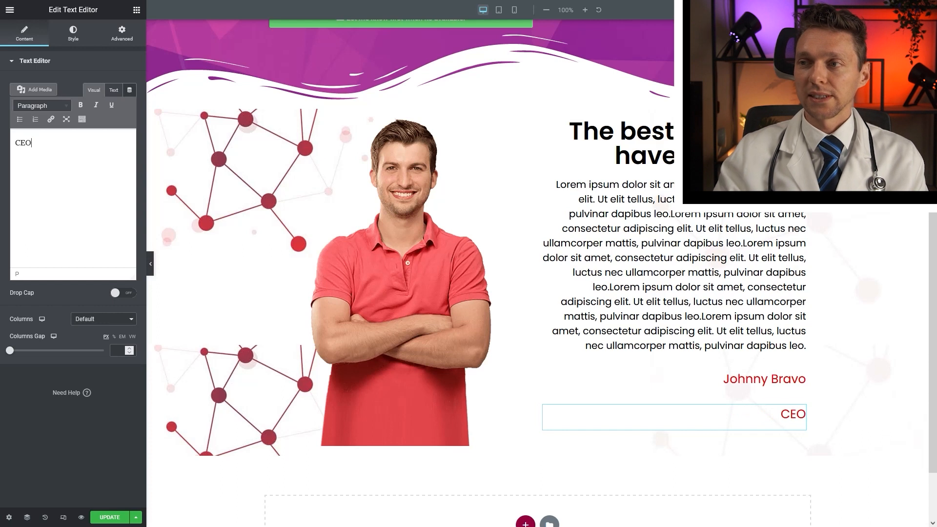
Colour the CEO text black (#000000) and set its font size to 20 px.
left_click(74, 32)
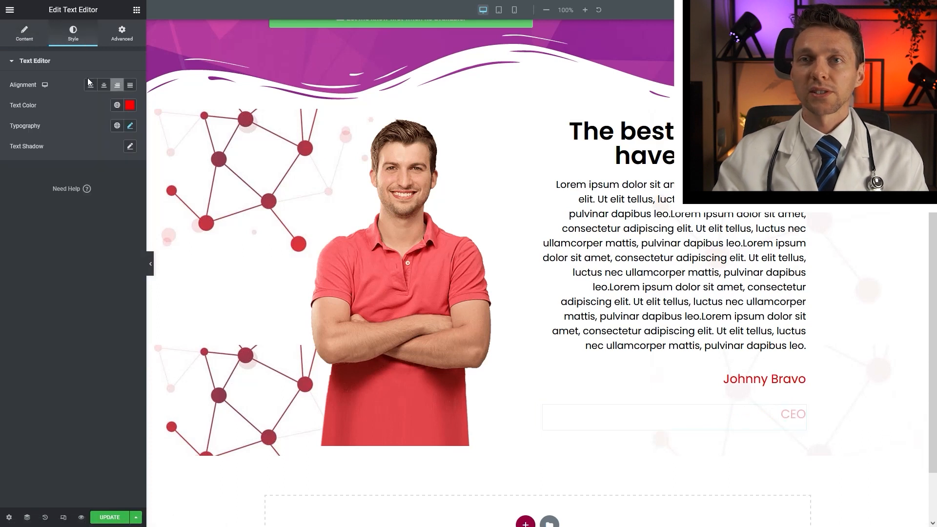
left_click(129, 104)
left_click(118, 213)
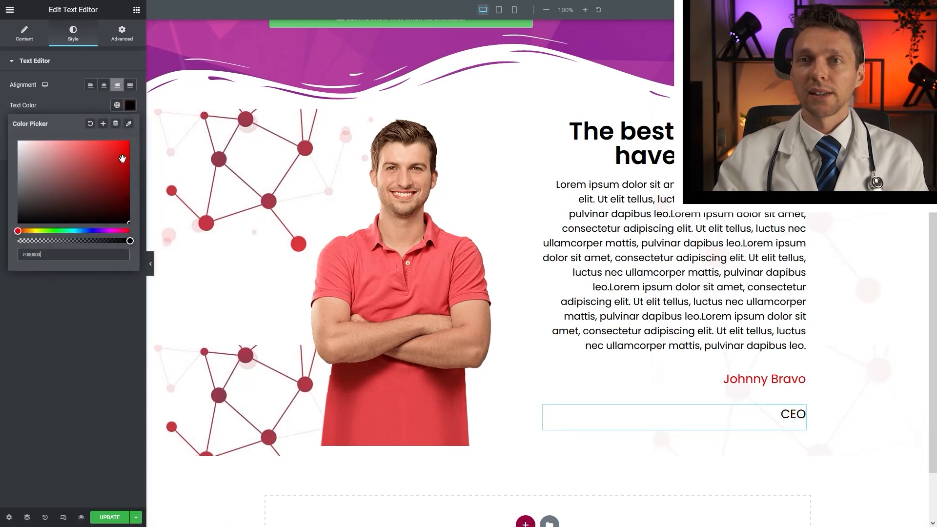
left_click(104, 106)
left_click(130, 126)
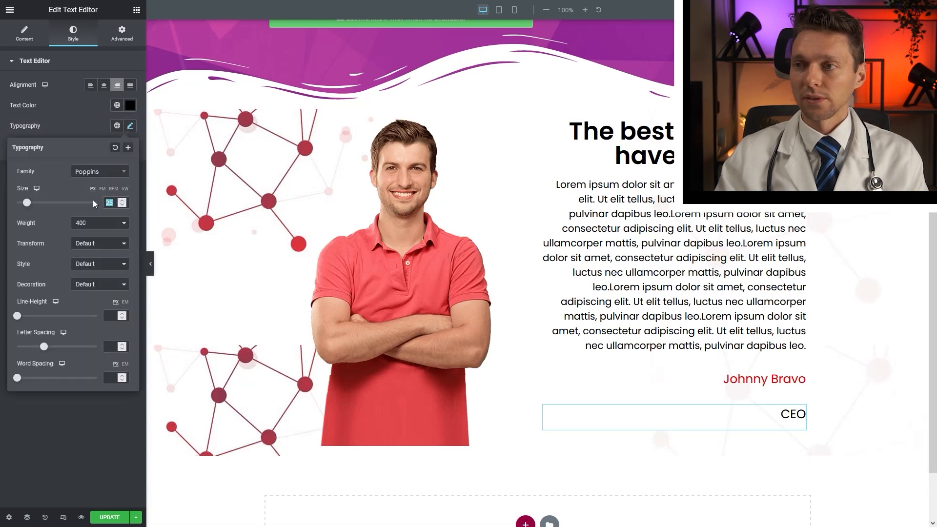
type("20")
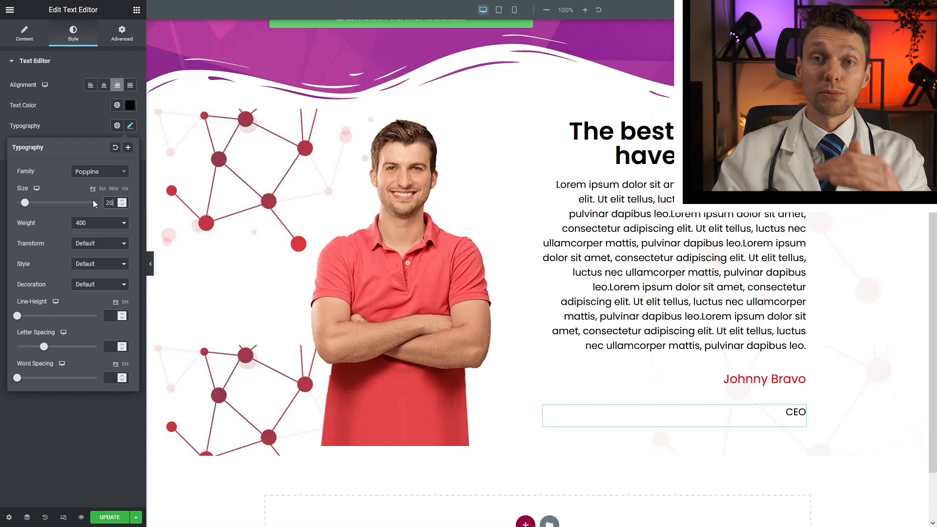
Unlink the CEO text's margins, set its top margin to -35 px and update the page.
left_click(112, 45)
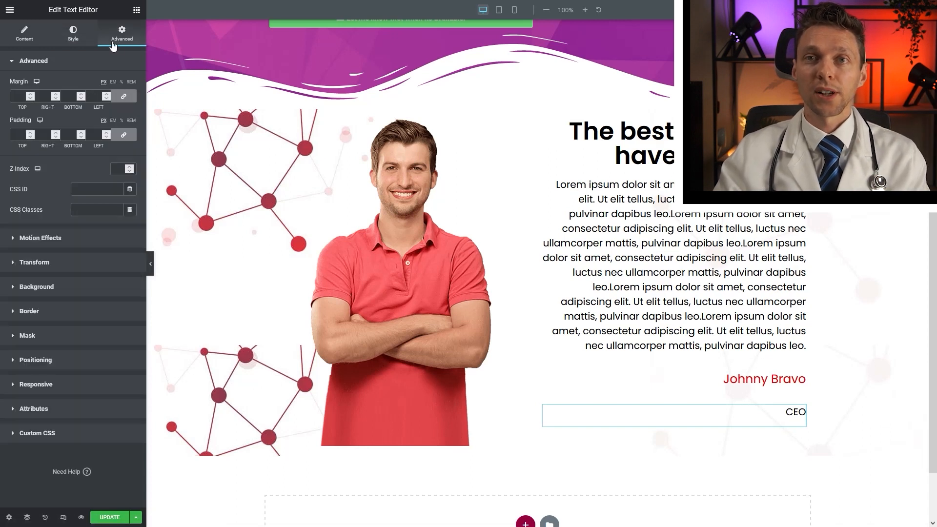
left_click(129, 98)
left_click(11, 99)
left_click(29, 99)
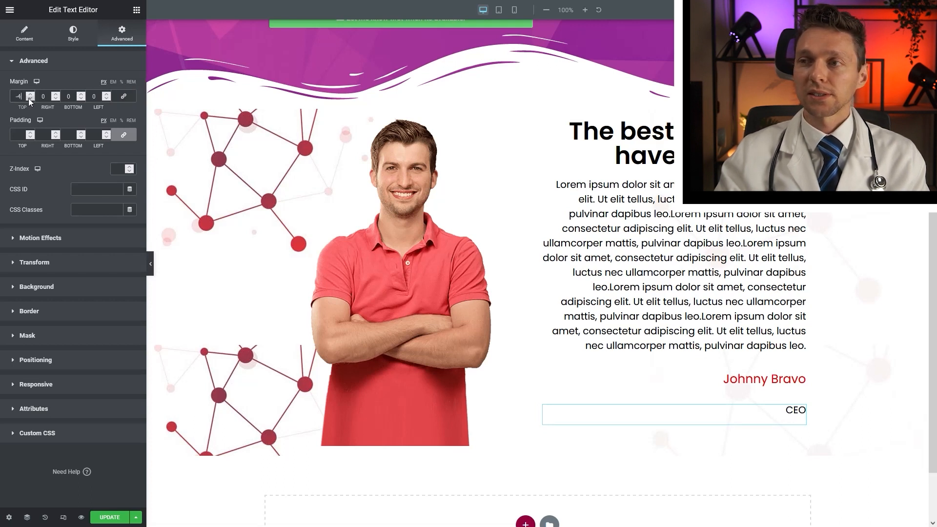
left_click_drag(28, 98, 28, 98)
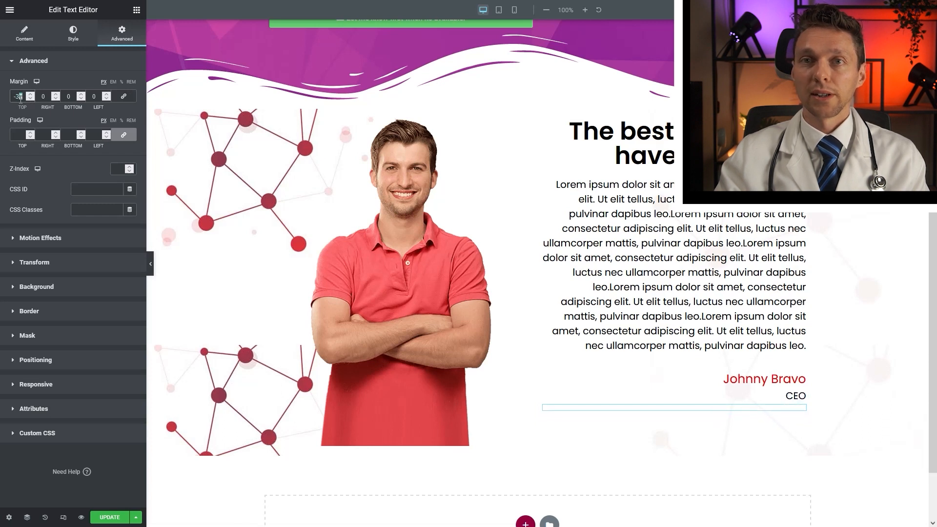
double_click(28, 97)
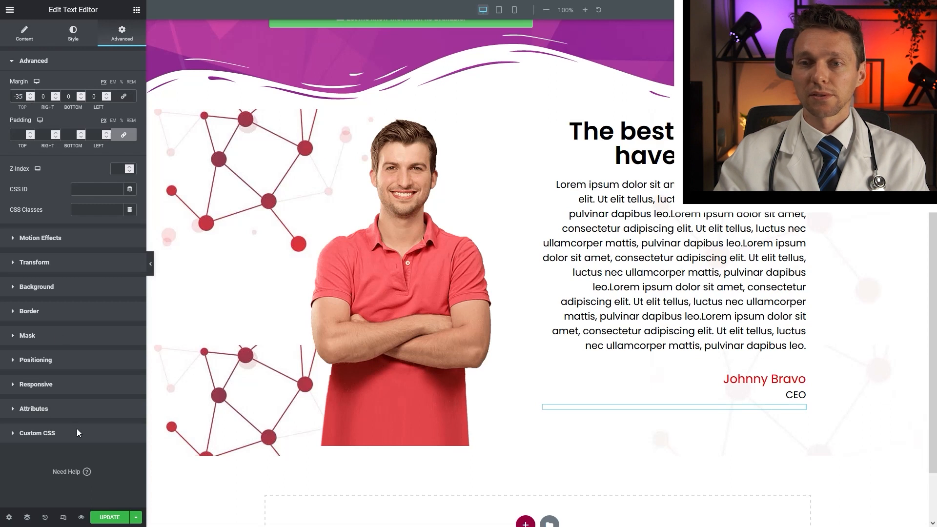
left_click(109, 517)
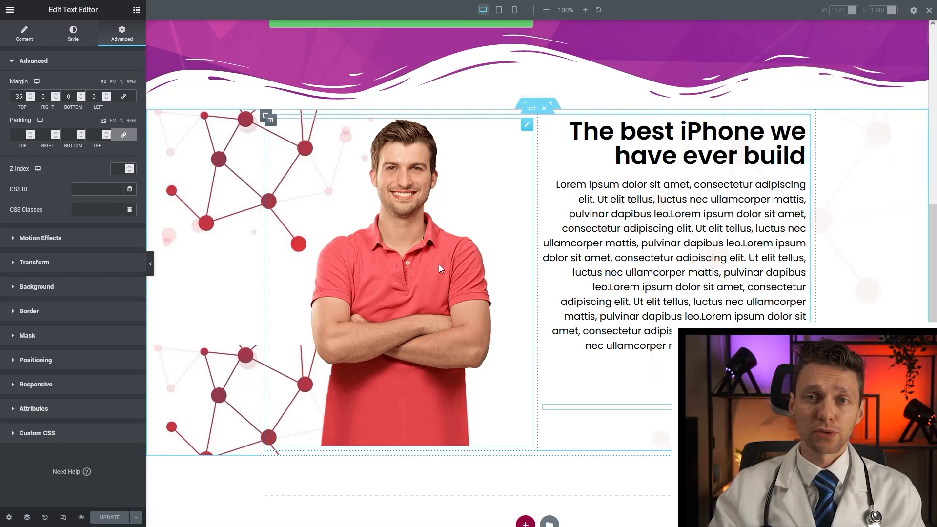
Narrow the column holding the man's photo to widen the text column, and review the reloaded live page.
left_click_drag(537, 264, 425, 258)
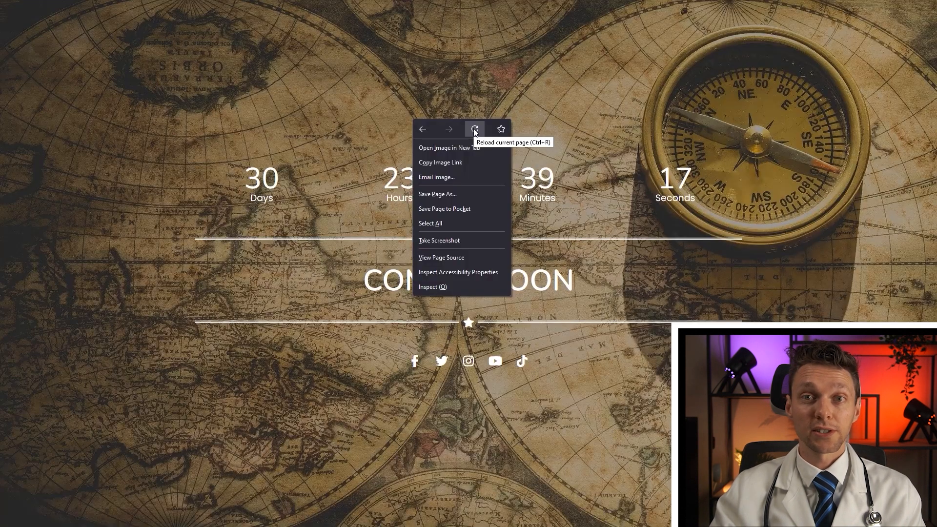
left_click(474, 128)
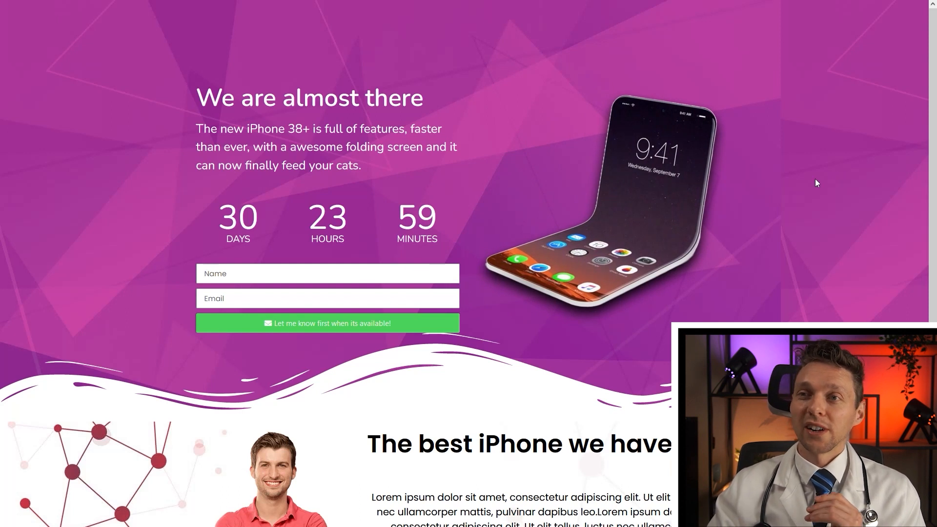
scroll(818, 183, "down", 3)
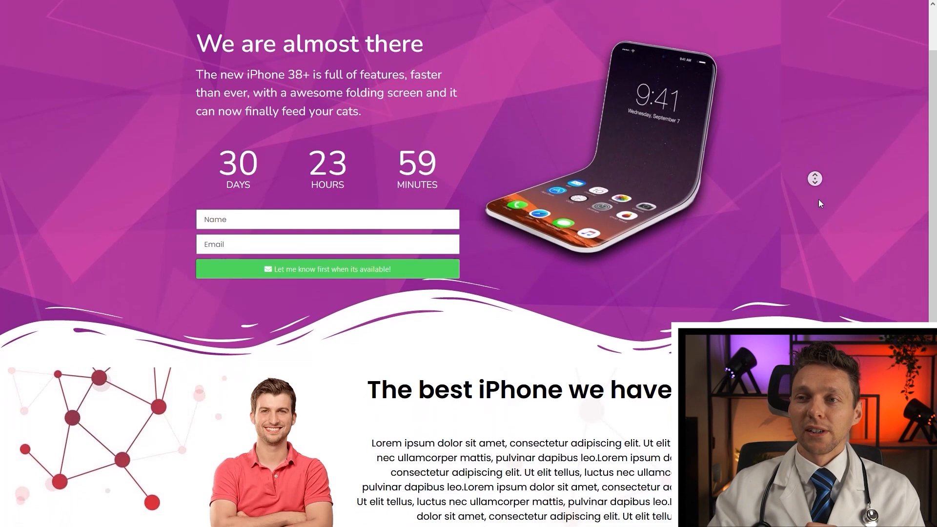
scroll(813, 152, "up", 3)
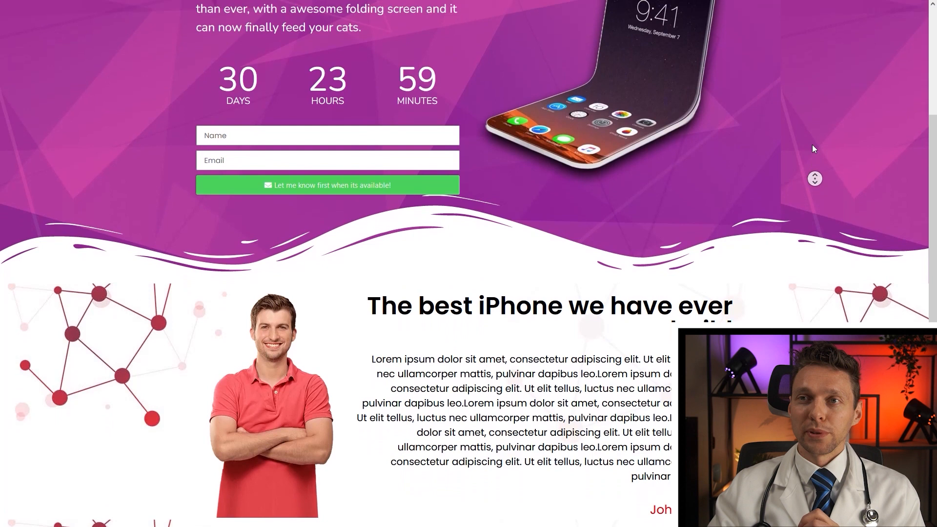
left_click_drag(366, 446, 702, 458)
left_click(702, 464)
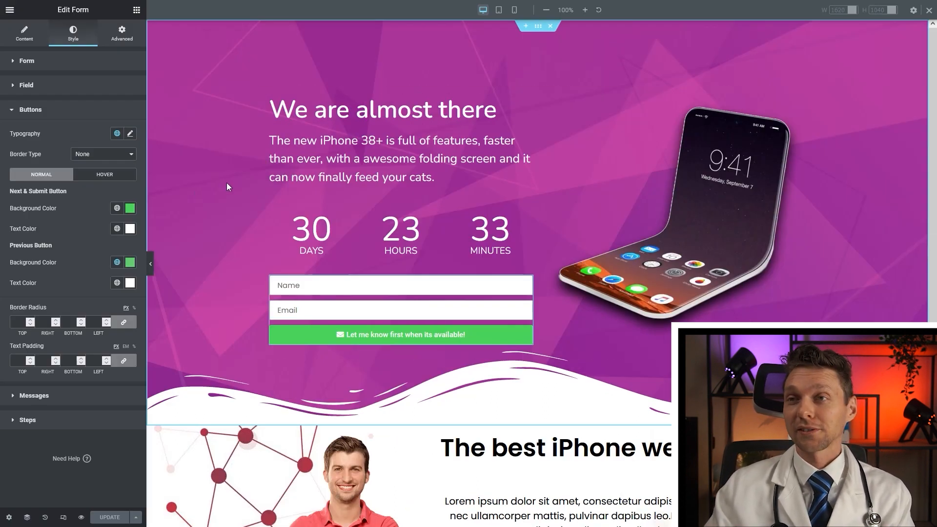
Delete the purple countdown section and the photo-and-text section below it to empty the page.
left_click(551, 30)
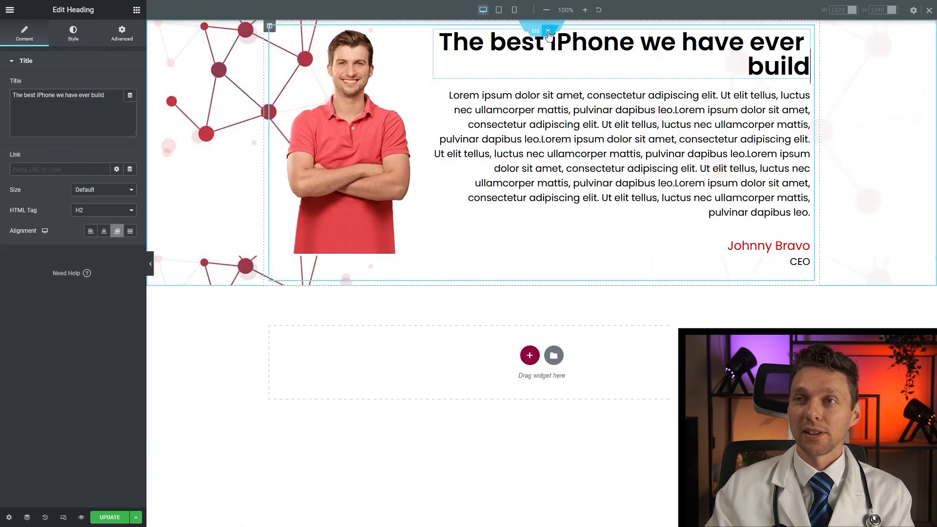
left_click(548, 32)
left_click(553, 28)
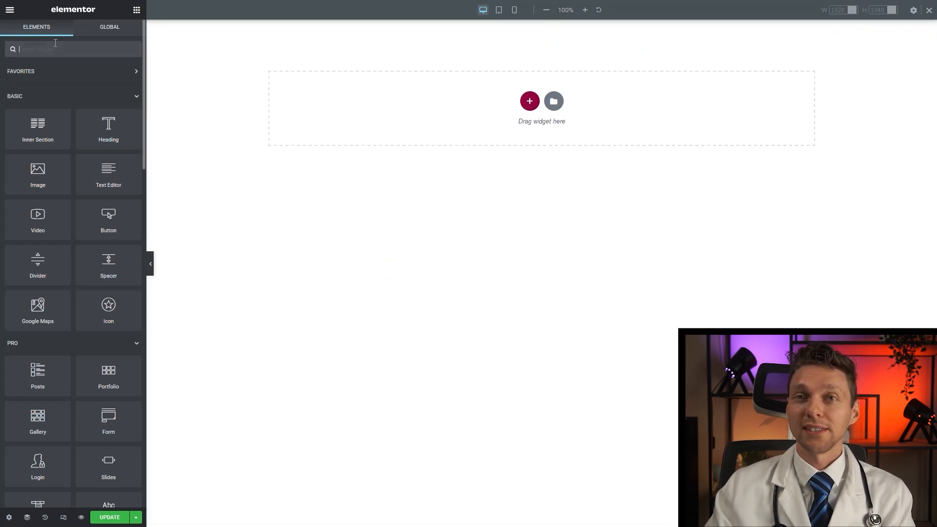
Add a Countdown widget to the empty page and hide its hours, minutes and seconds.
type("countdown")
left_click_drag(38, 87, 464, 118)
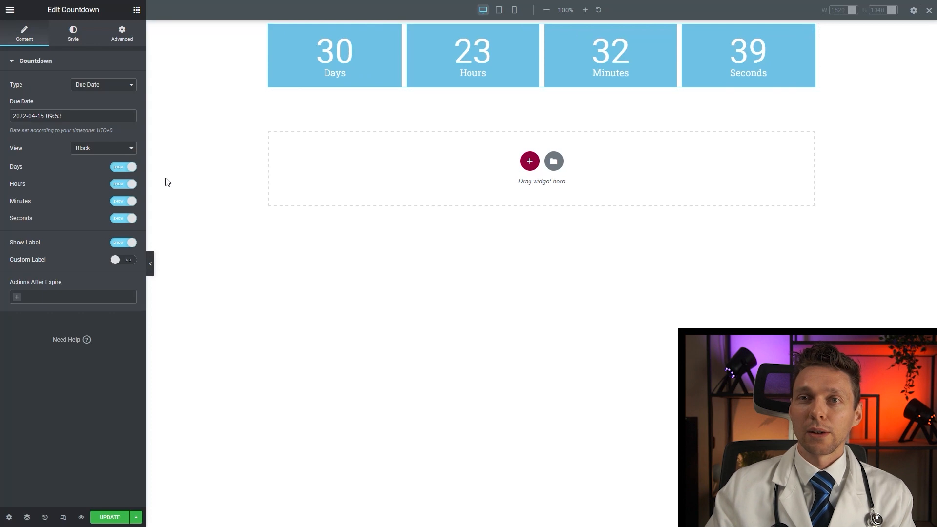
left_click(129, 184)
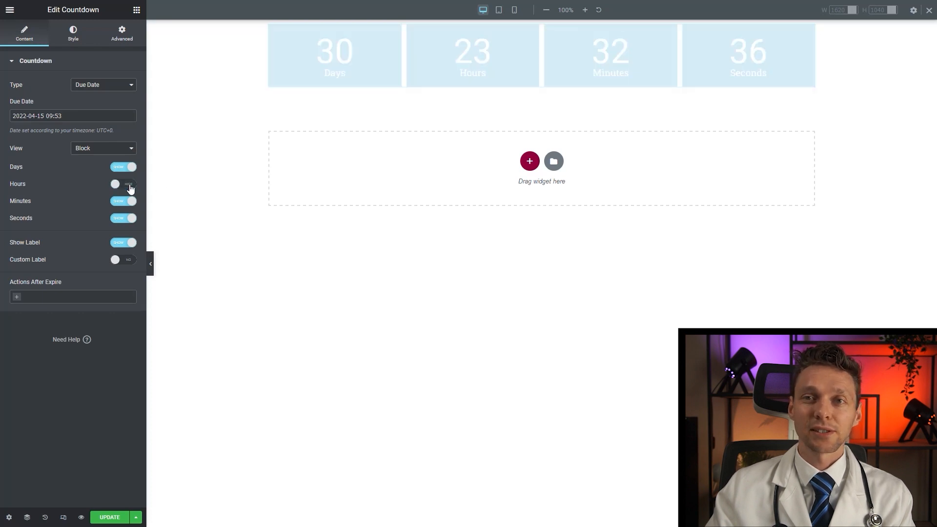
left_click(128, 204)
left_click(127, 222)
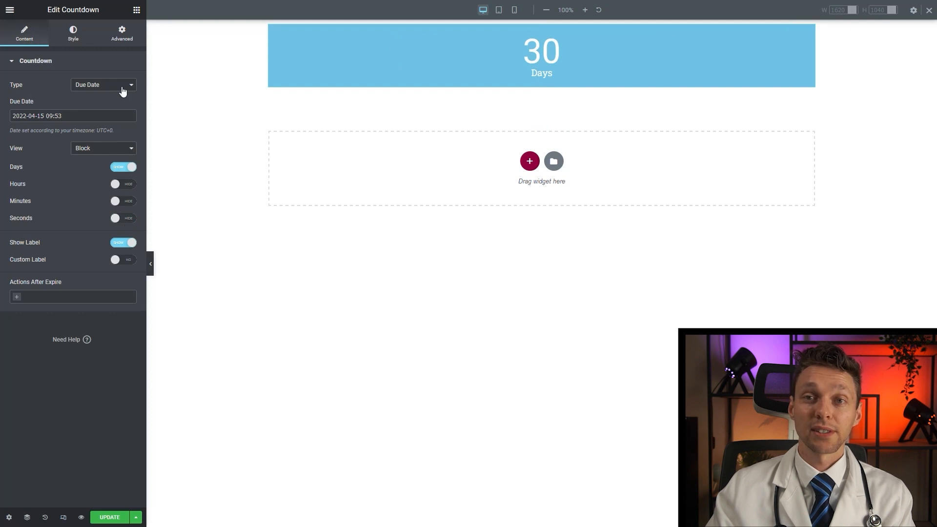
Make the countdown boxes' background colour fully transparent.
left_click(73, 38)
left_click(127, 120)
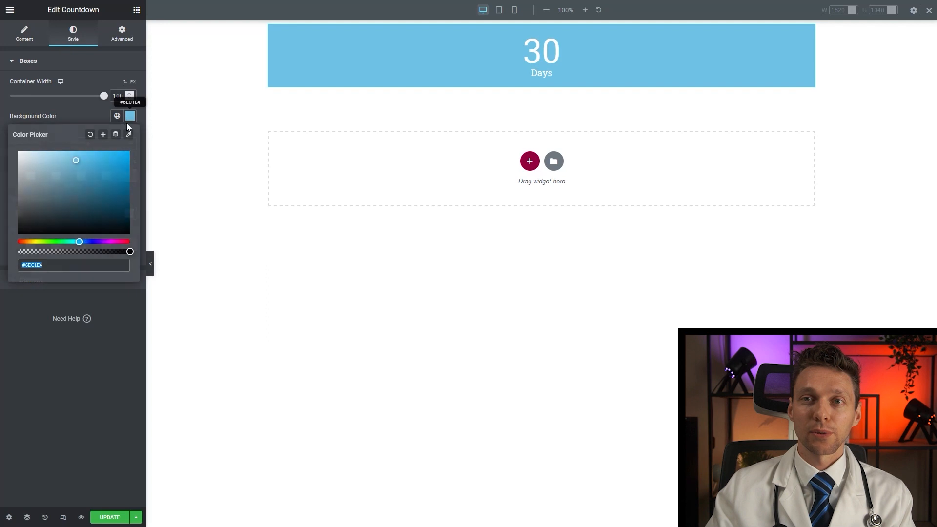
left_click_drag(129, 251, 11, 255)
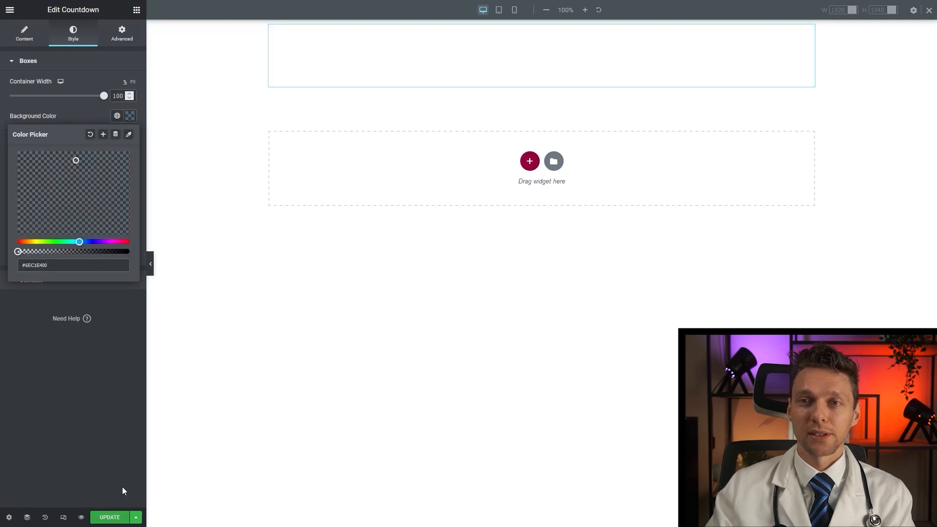
Give the countdown's section a minimum height of 100 VH.
left_click(539, 28)
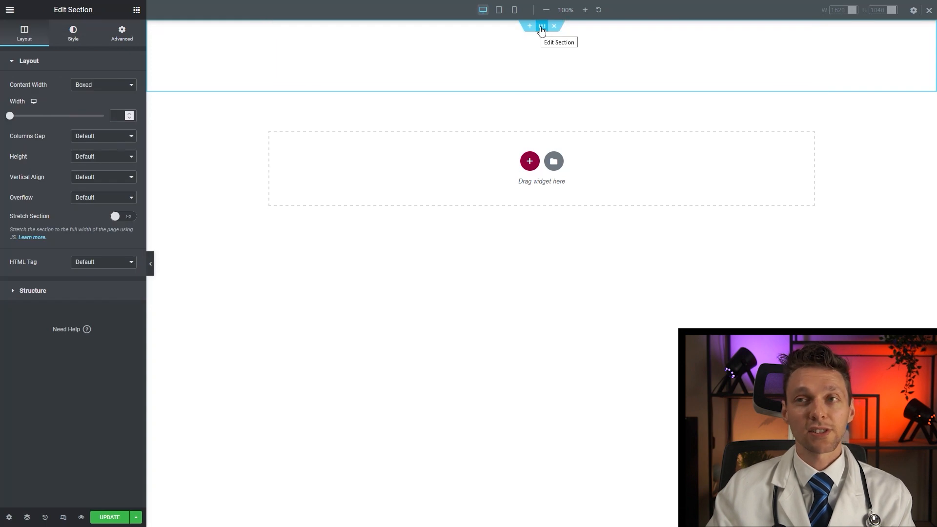
left_click(92, 158)
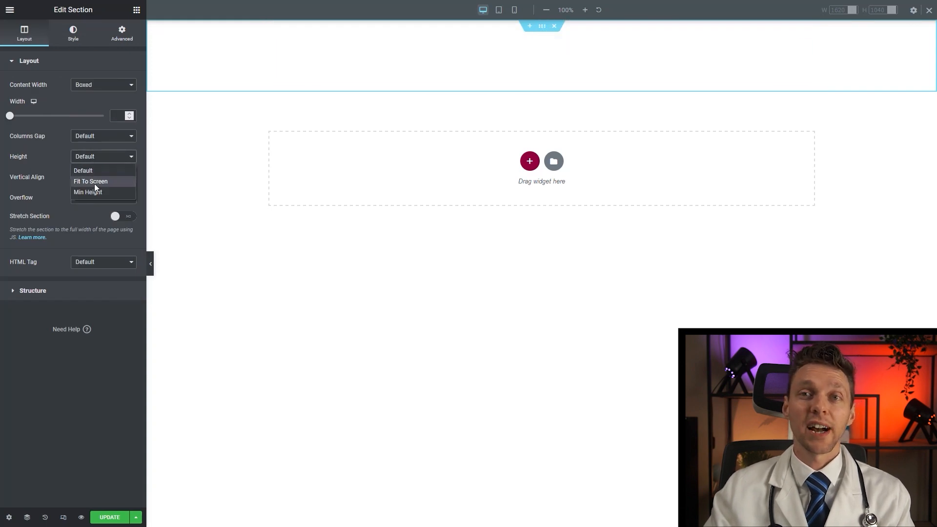
left_click(94, 192)
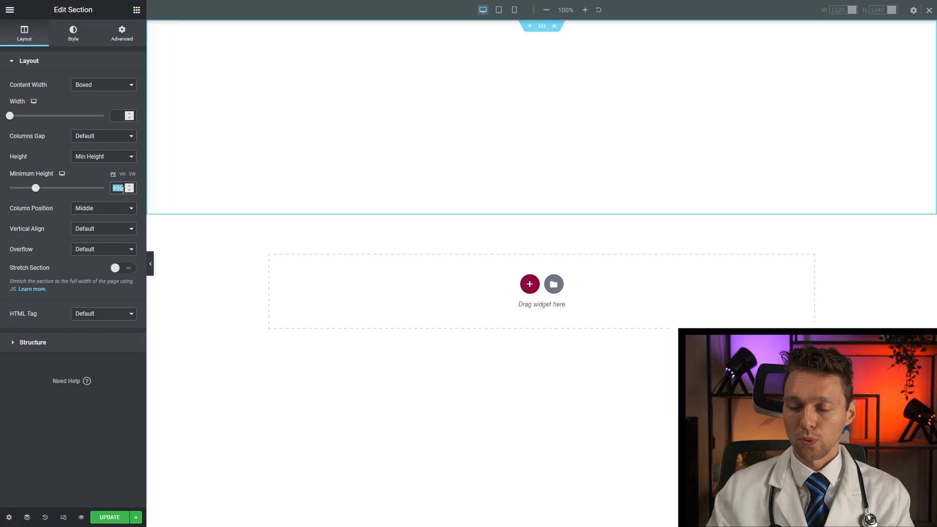
type("100")
left_click(124, 175)
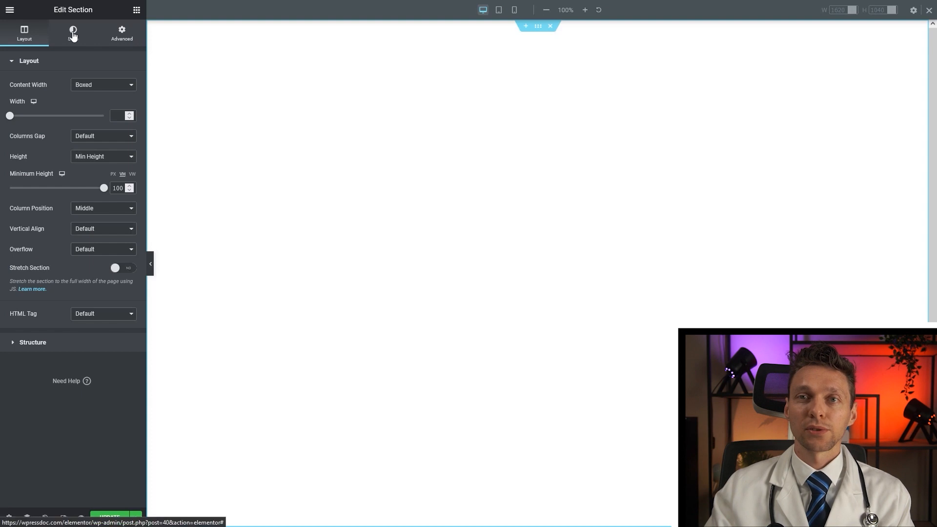
Set the section's classic background image to a newly uploaded Elephant.jpg.
left_click(74, 32)
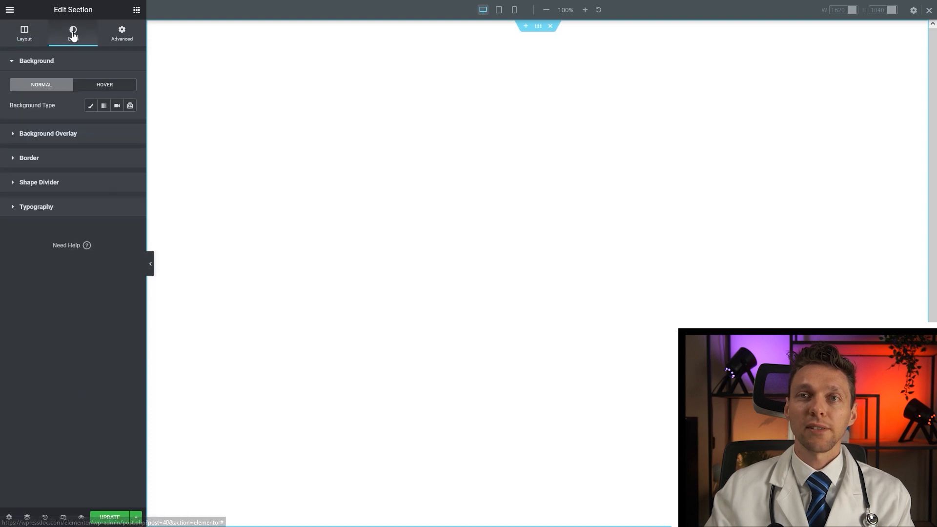
left_click(93, 108)
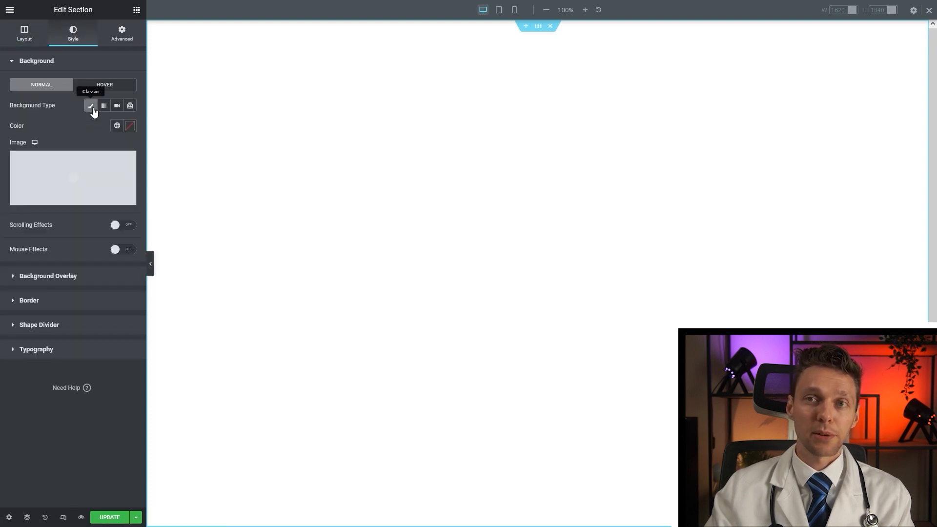
left_click(91, 182)
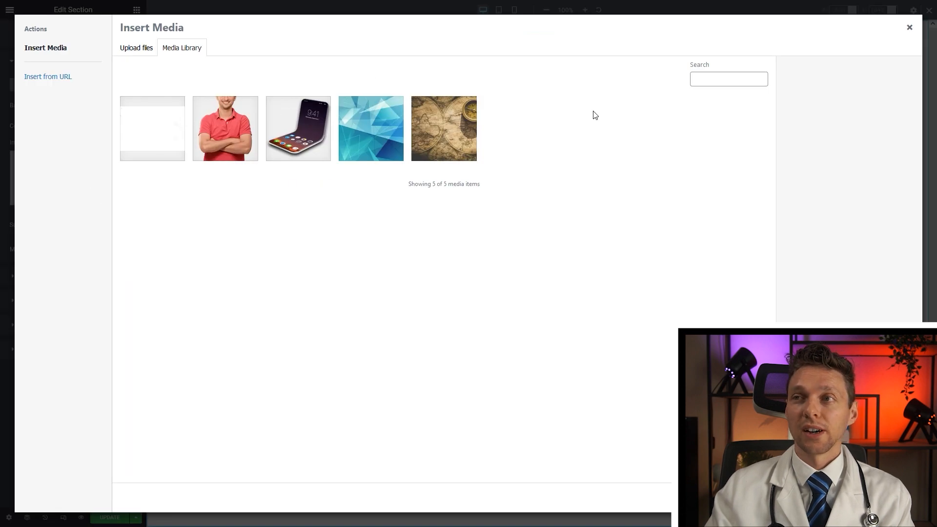
left_click(139, 51)
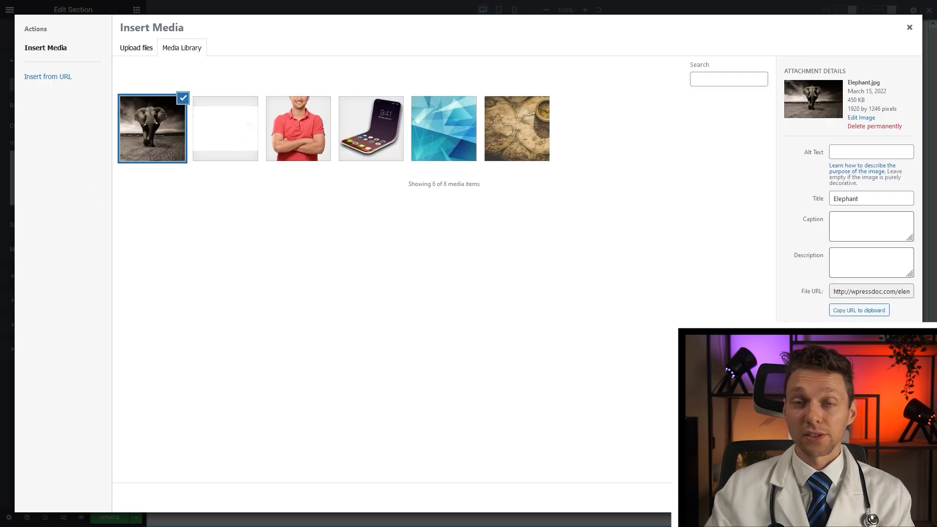
left_click(890, 497)
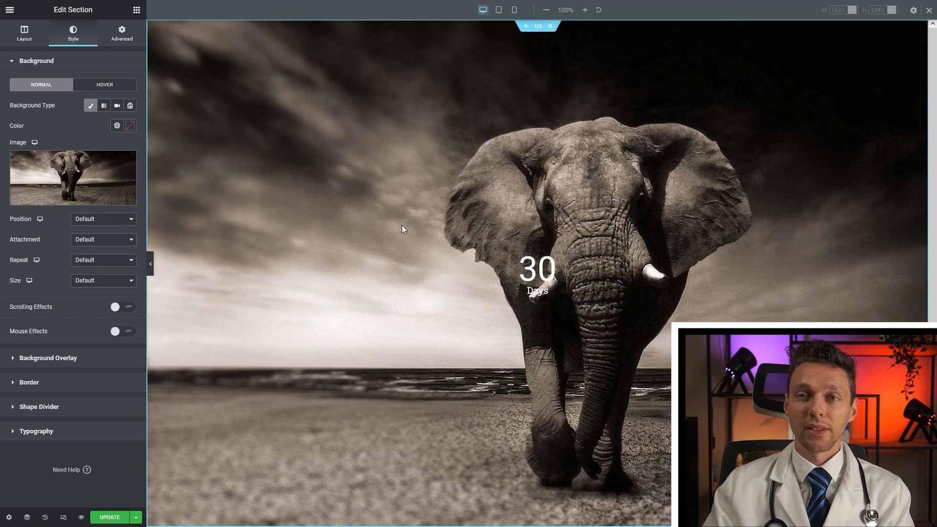
Add a two-column inner section, placing the countdown in its left column and a Heading widget in its right column.
left_click_drag(37, 127, 552, 250)
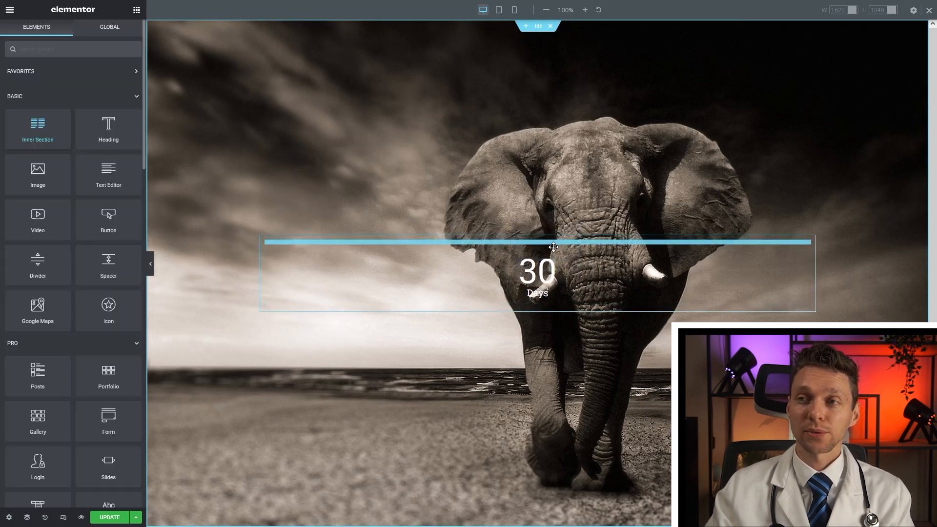
left_click_drag(803, 260, 396, 273)
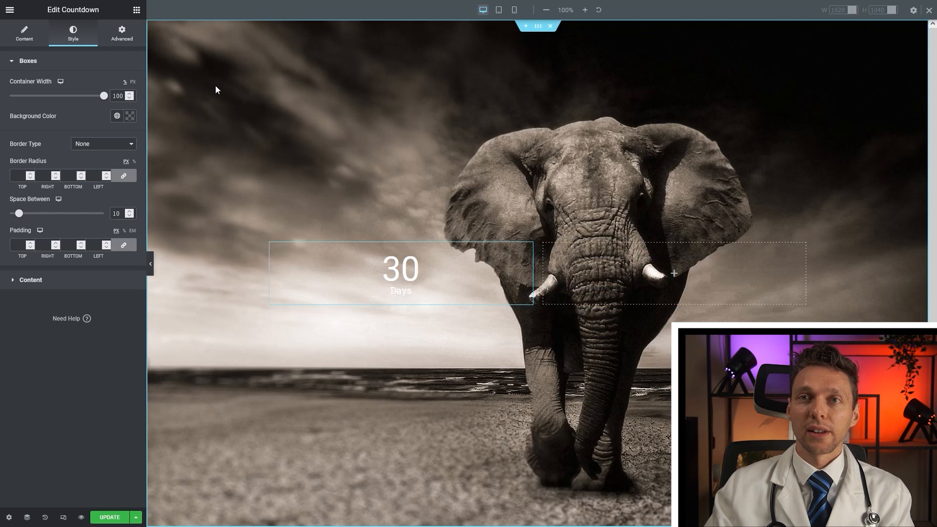
left_click(137, 13)
left_click_drag(100, 117, 649, 272)
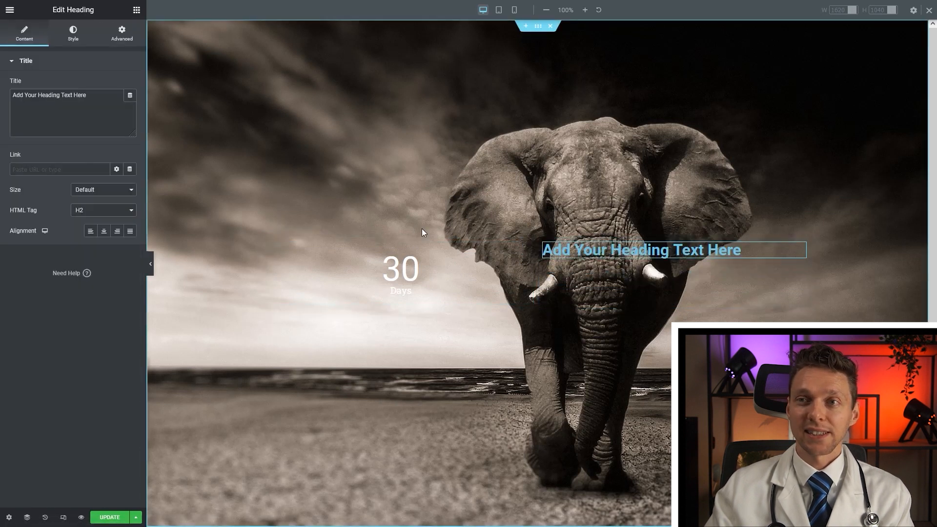
Change the heading text to "Days before launch", with the H1 tag and left alignment.
triple_click(599, 248)
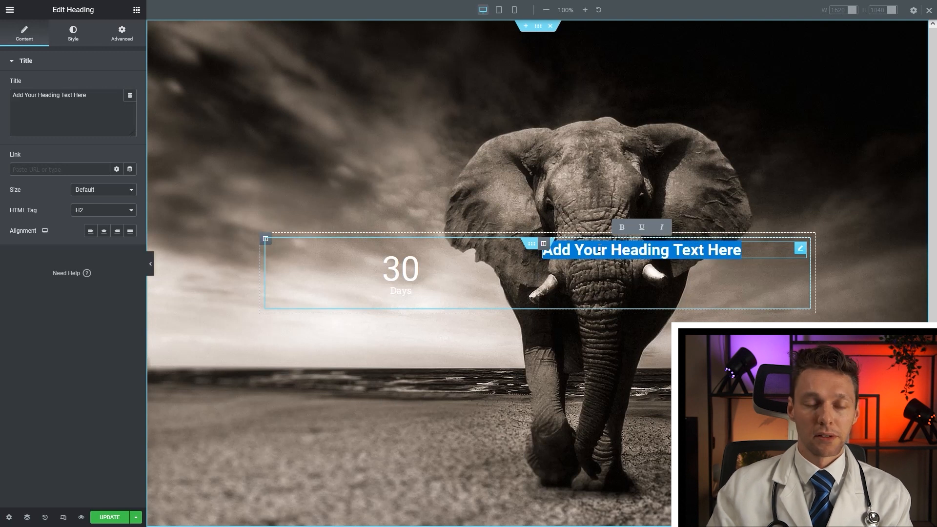
type("Days before launch")
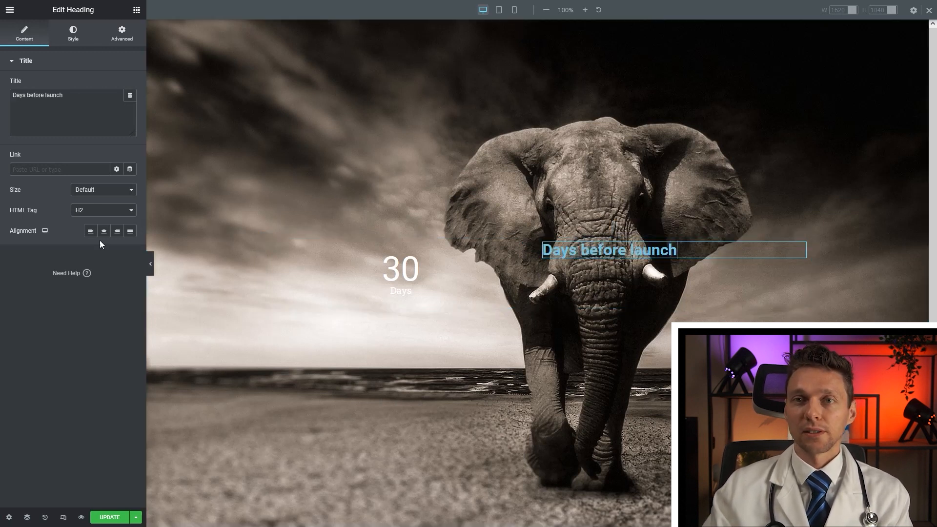
left_click(102, 210)
left_click(93, 221)
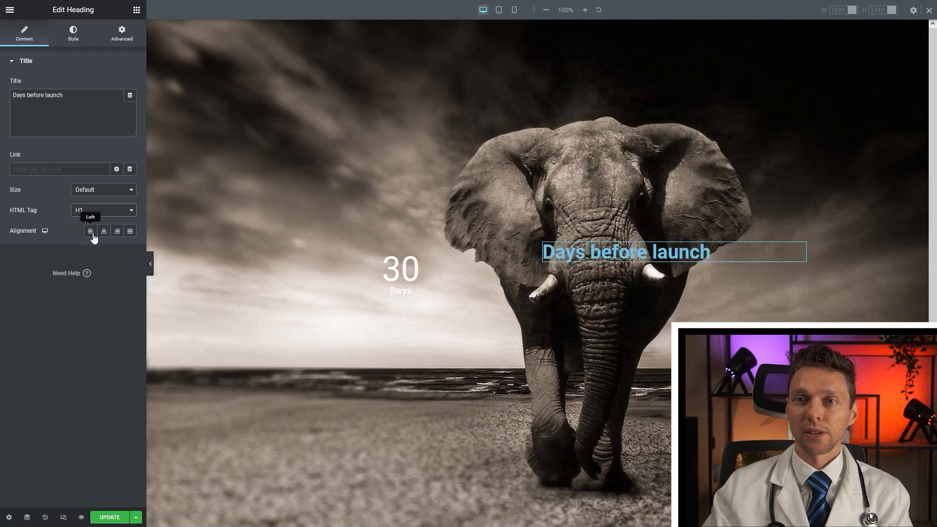
left_click(91, 231)
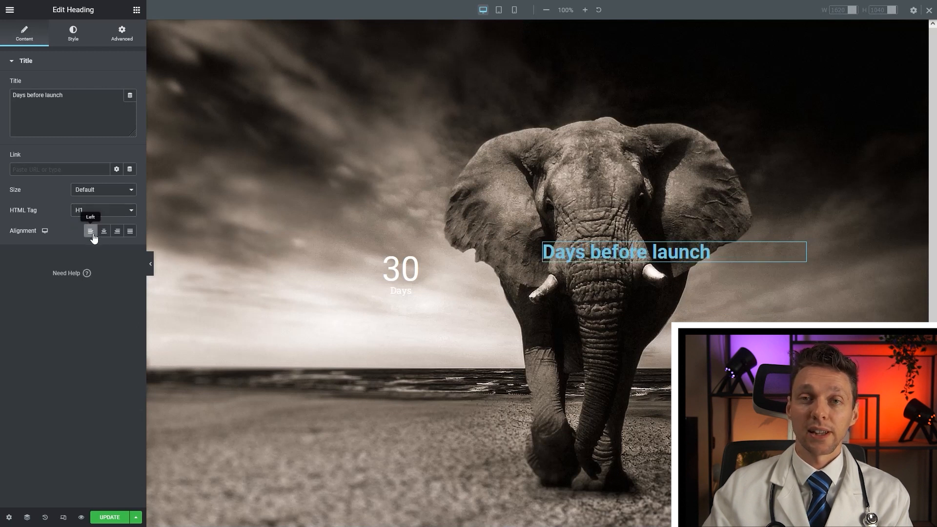
Make the heading's text colour white.
left_click(74, 35)
left_click(130, 85)
left_click(24, 128)
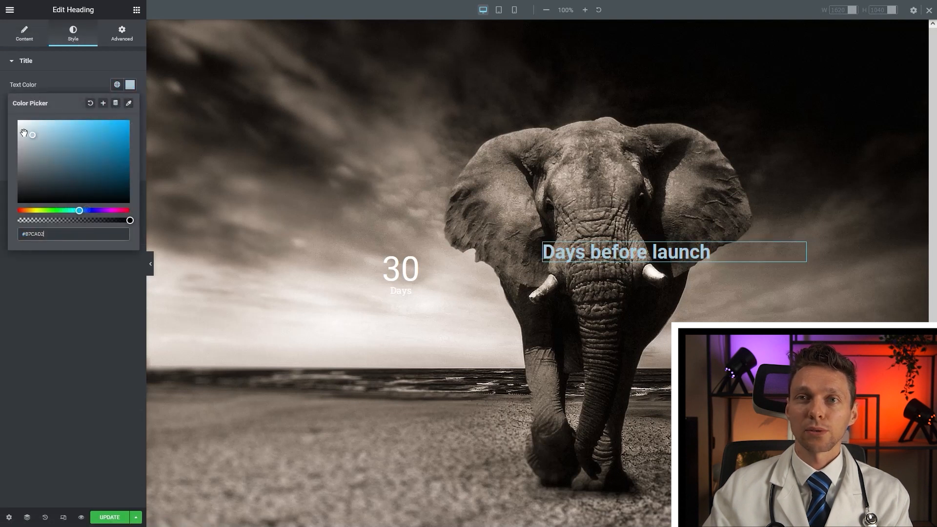
left_click(103, 77)
Set the heading's typography to the Kufam font at 50 px.
left_click(130, 105)
left_click(101, 152)
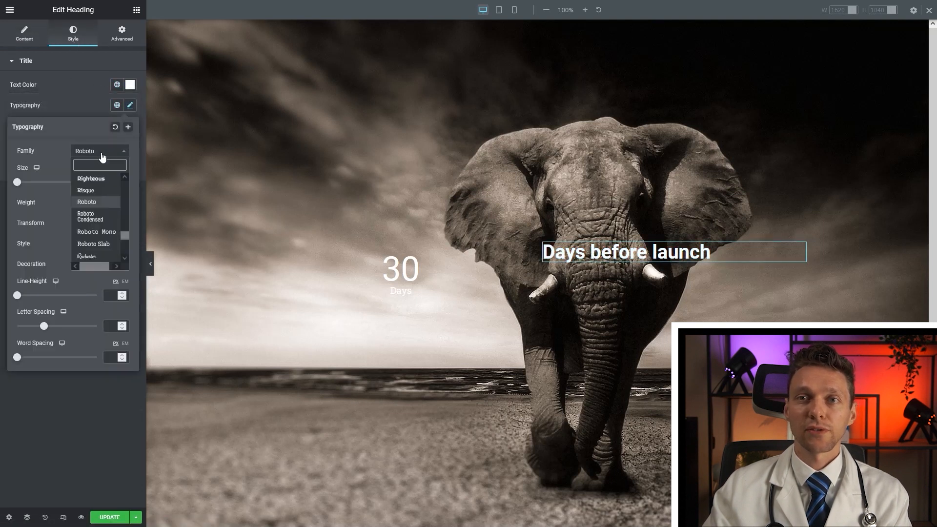
type("kufam")
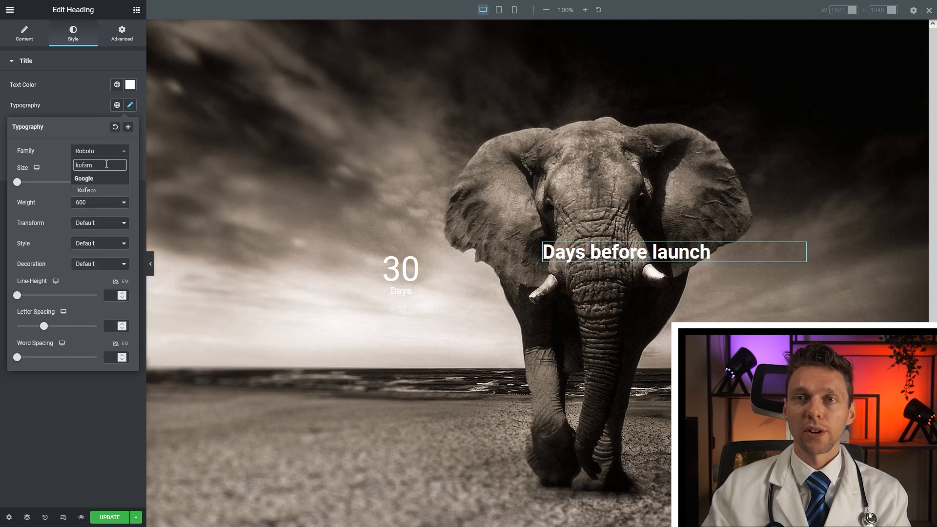
left_click(105, 189)
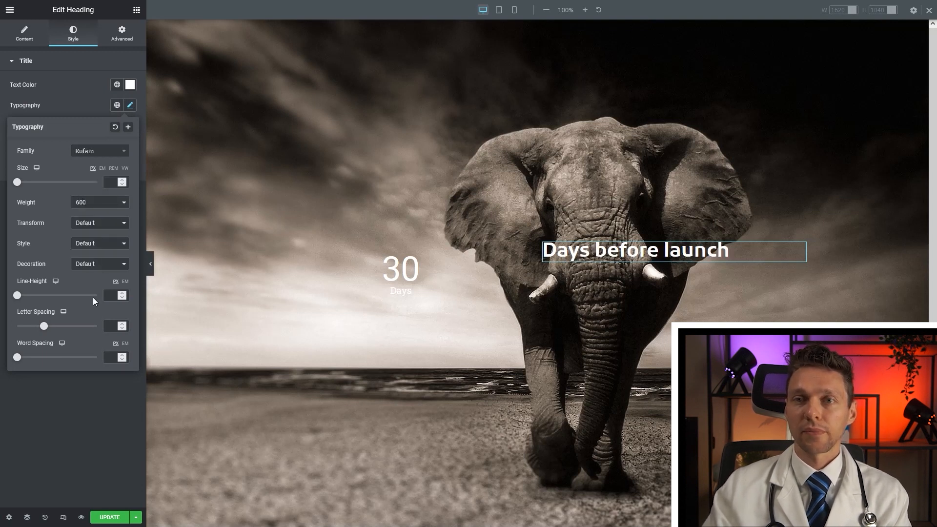
left_click(119, 182)
type("50")
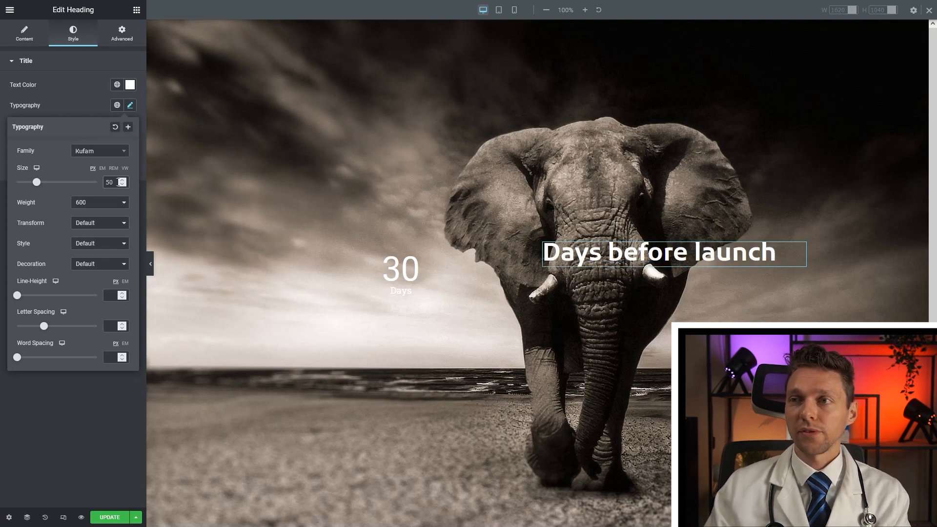
Set the heading's font size for mobile to 25 px.
left_click(37, 168)
left_click(37, 191)
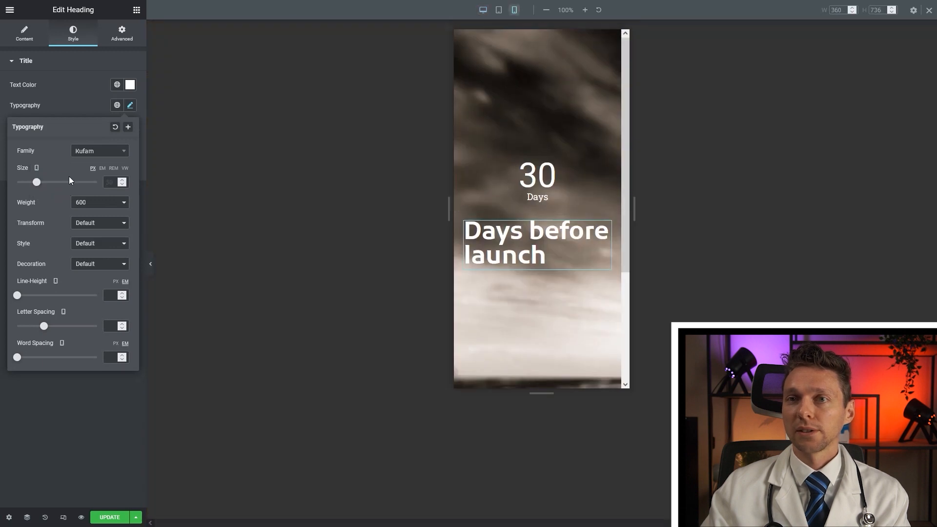
left_click(108, 182)
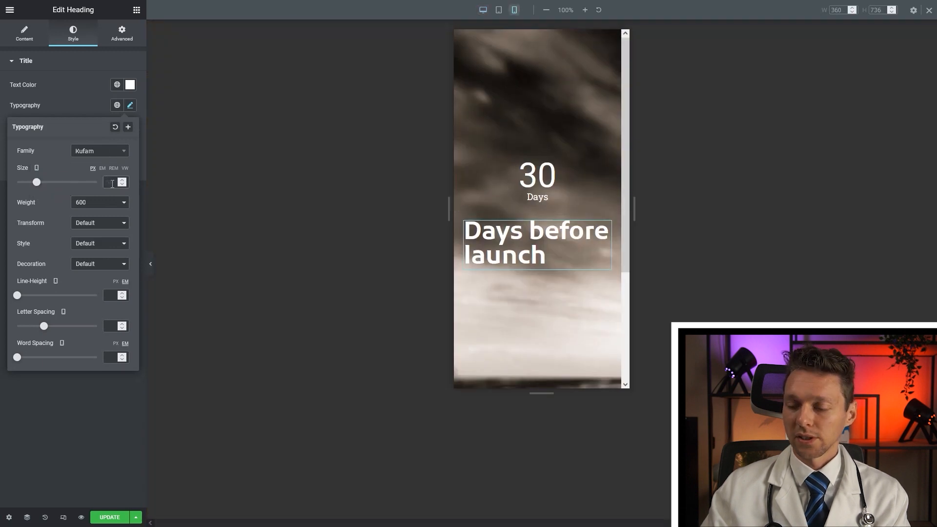
type("25")
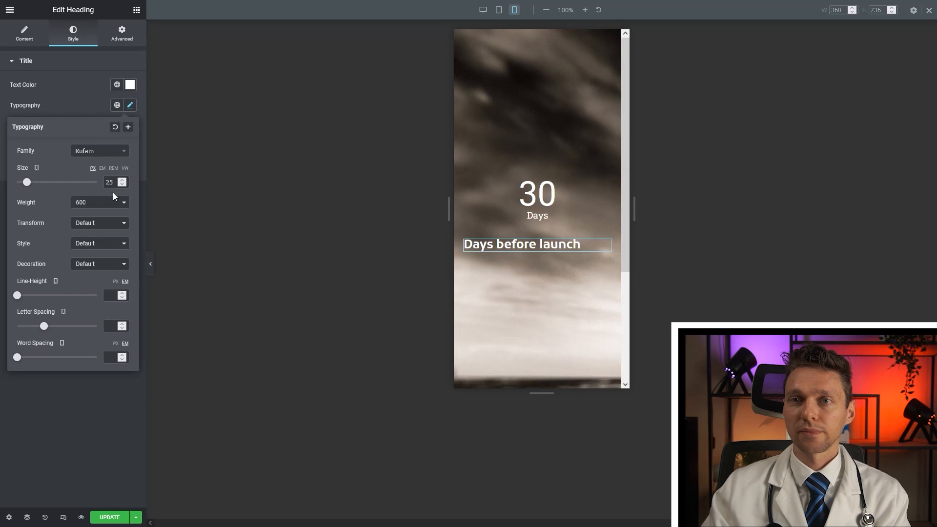
Return to the desktop view and hide the countdown's label.
left_click(482, 10)
left_click(409, 273)
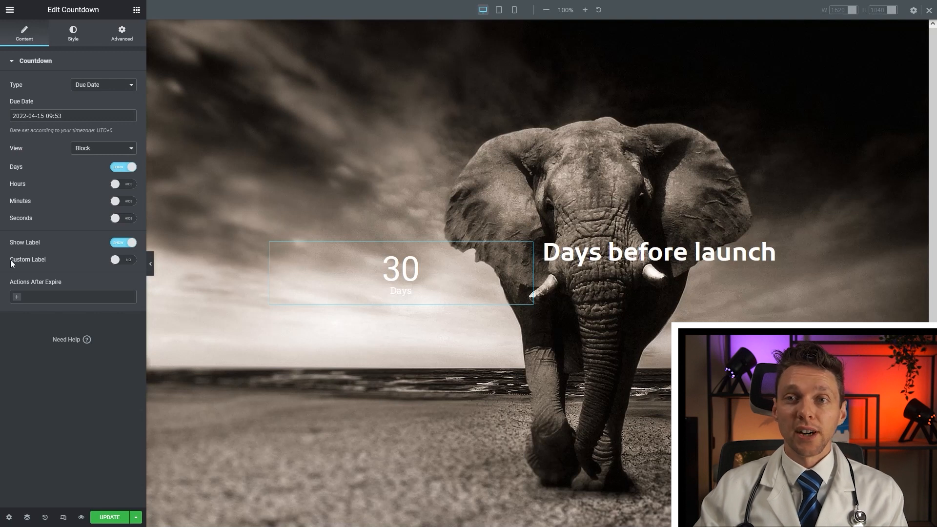
left_click(122, 243)
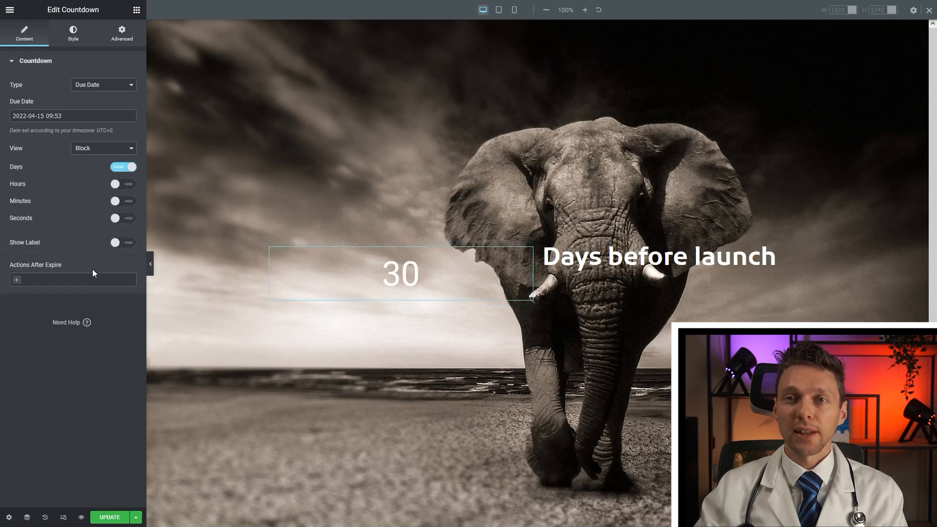
Unlink the heading's margins and set its left margin to -250 px.
left_click(658, 266)
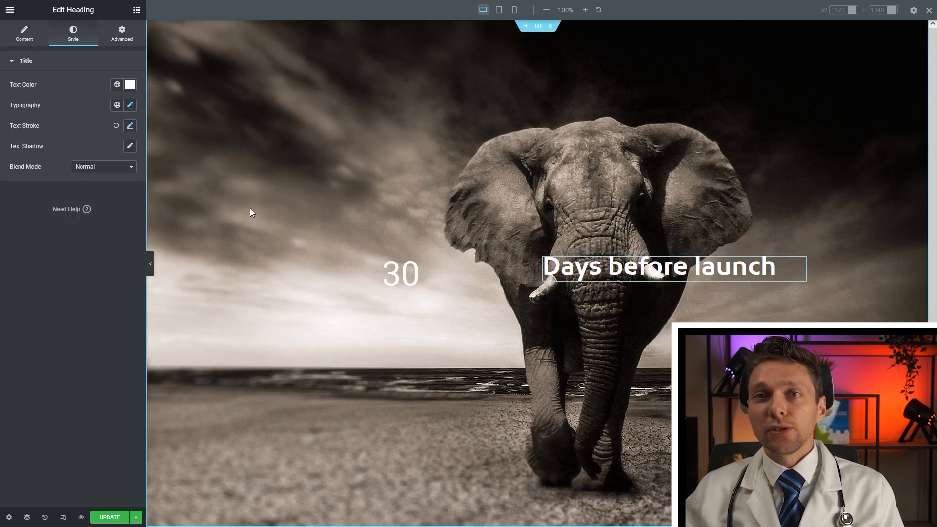
left_click(127, 35)
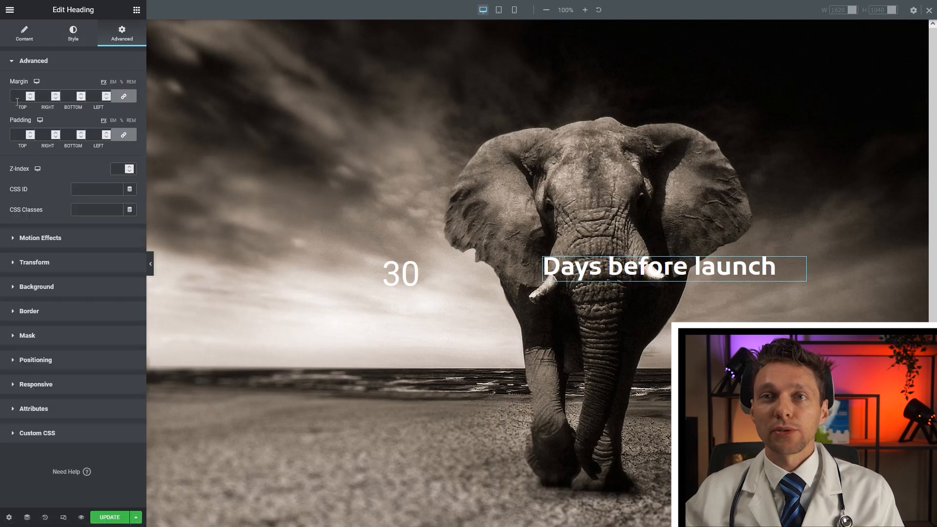
left_click(123, 96)
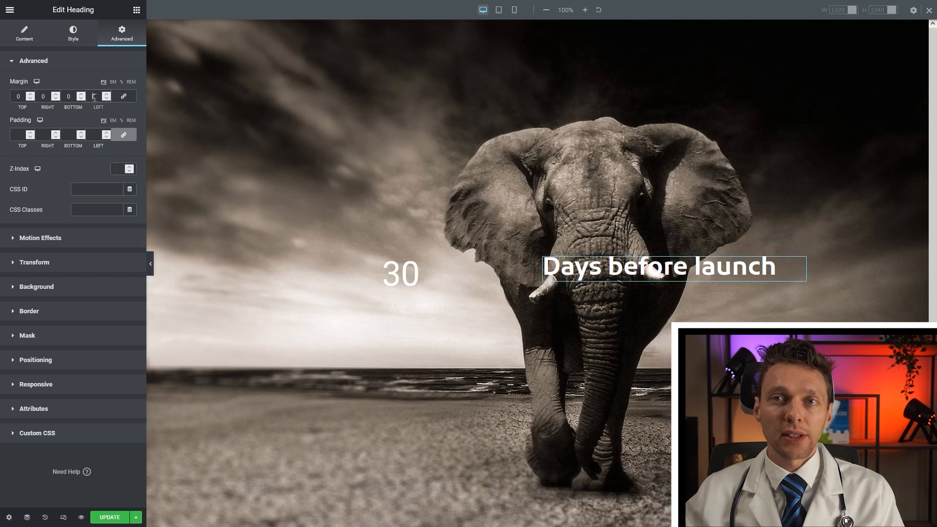
type("250")
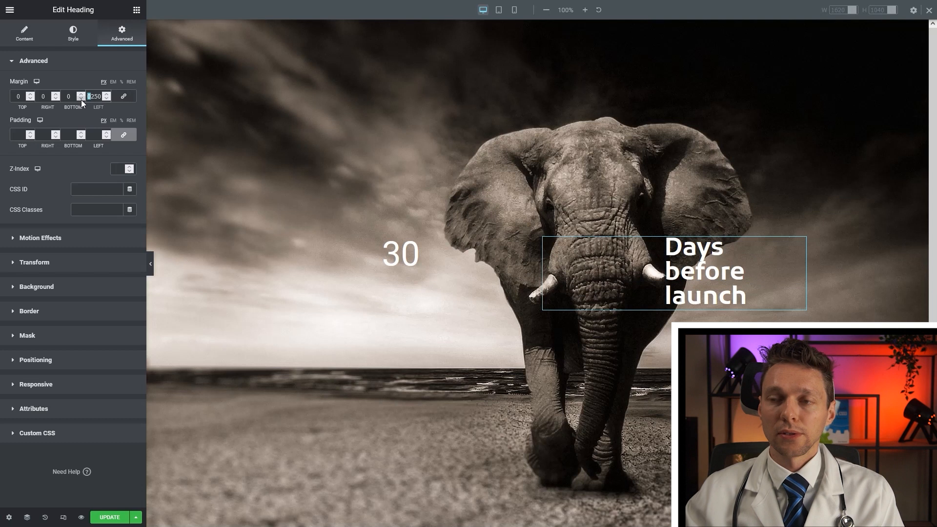
type("-")
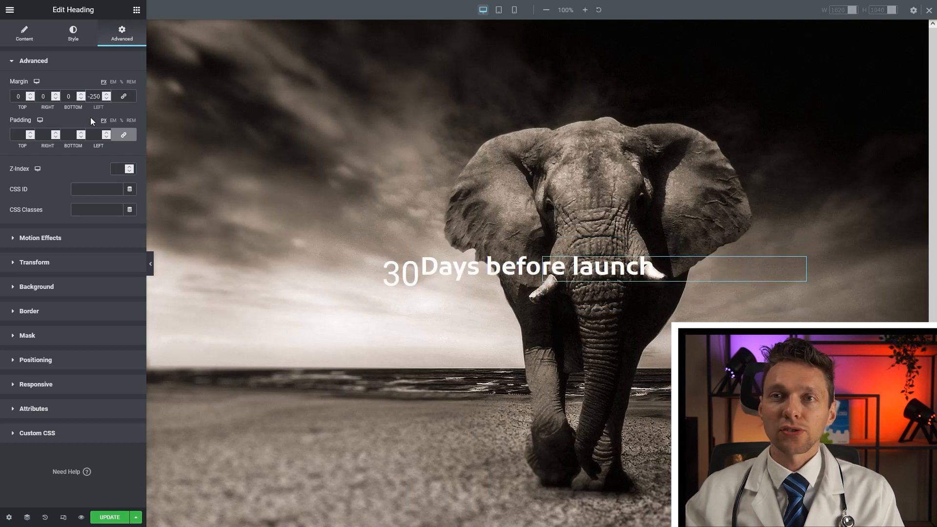
Set the heading's top margin to 20 px and its left margin to -240 px.
left_click(21, 96)
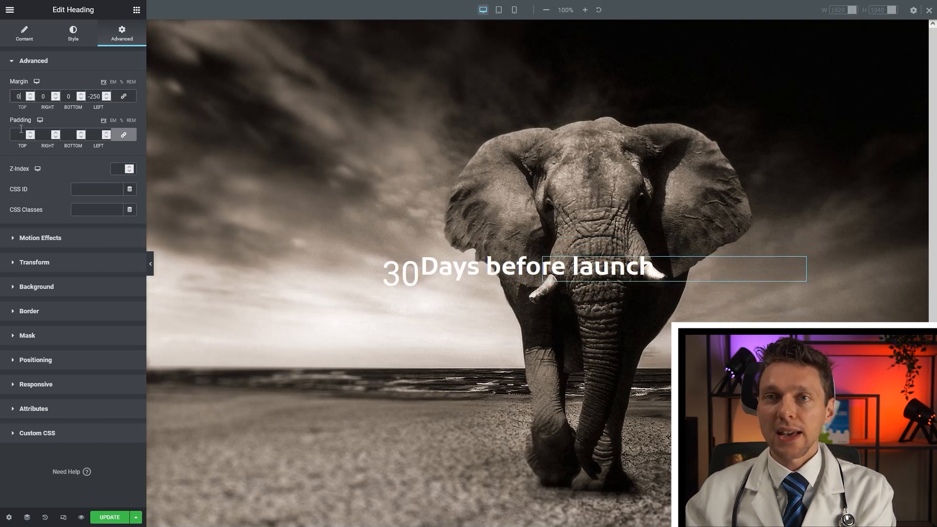
double_click(19, 98)
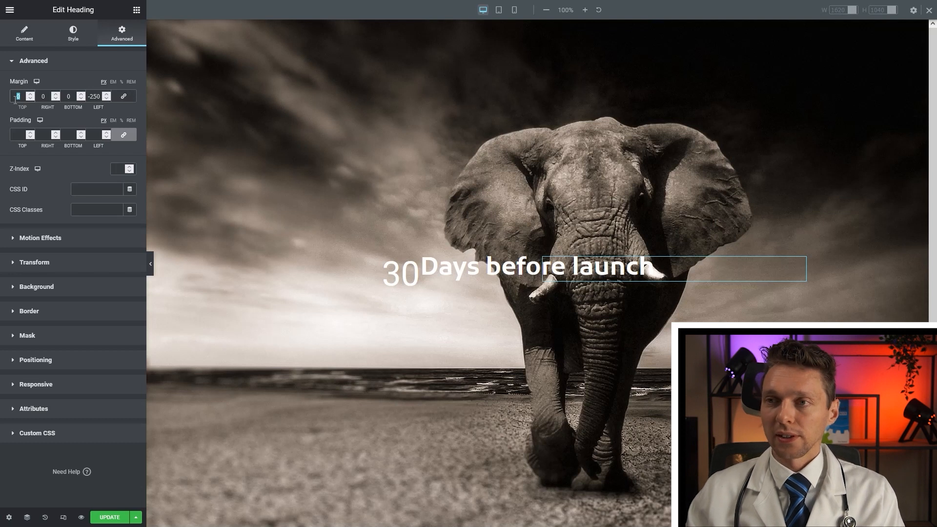
type("20")
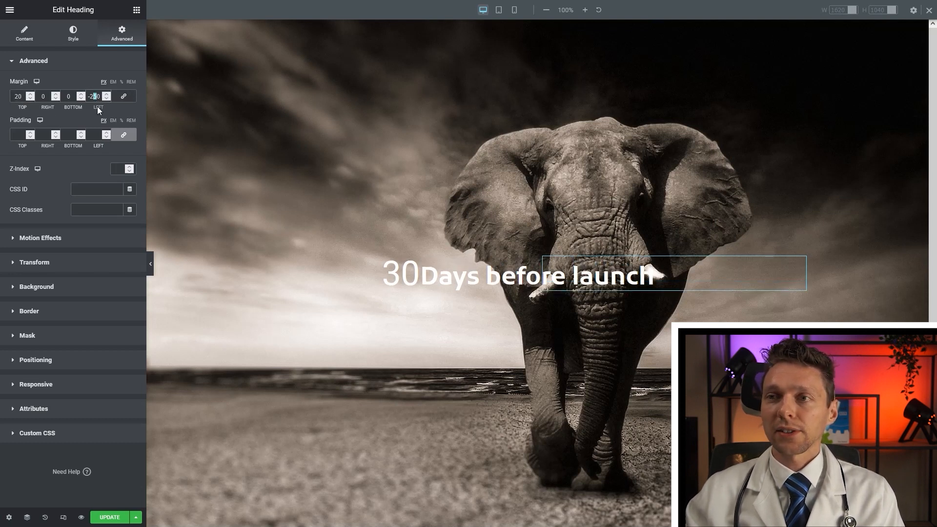
type("4")
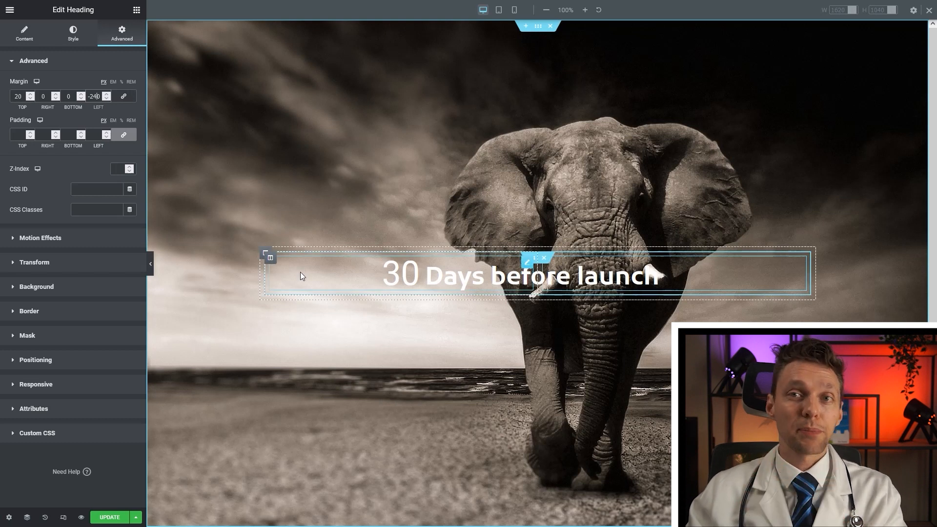
Add an inner section below the countdown with left-column text reading "Hi. We are Elephant. We make a big impact in the world.".
left_click(136, 10)
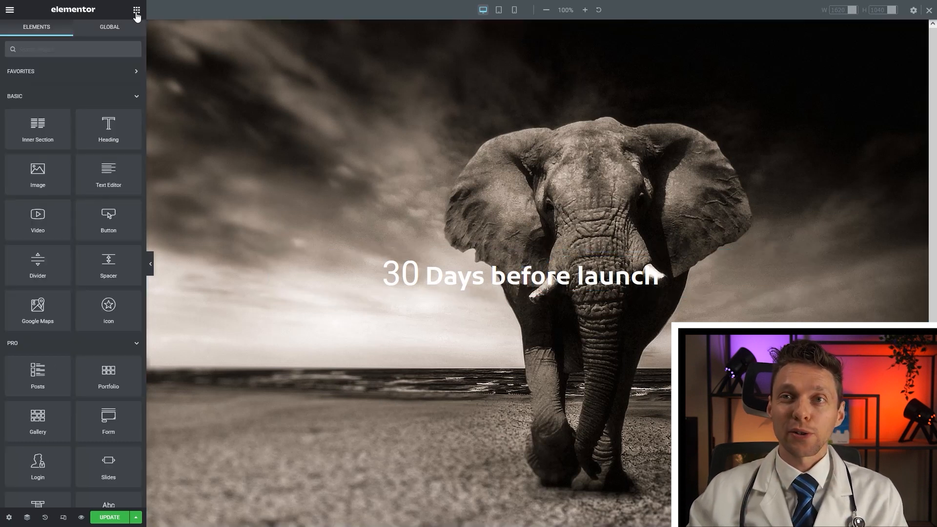
left_click_drag(38, 128, 514, 298)
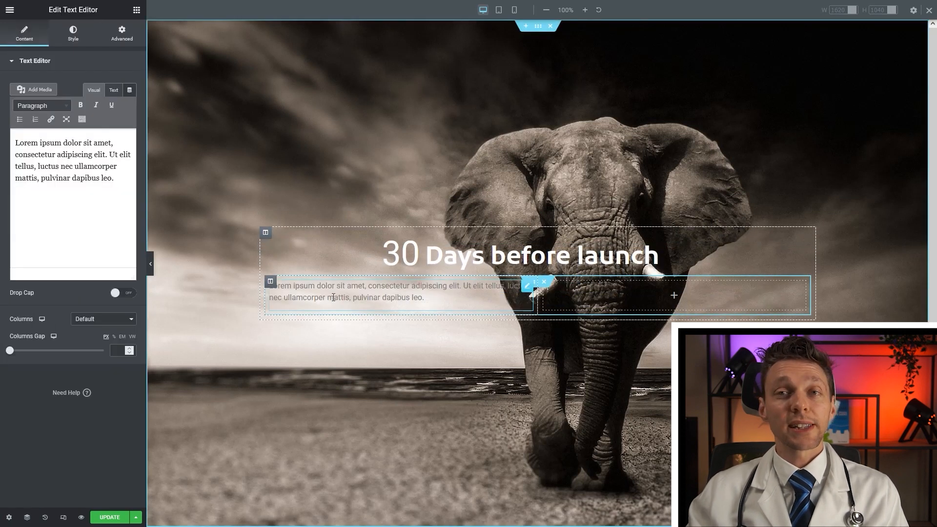
left_click_drag(130, 183, 14, 142)
type("Hi. We are Elephant. We make a big impact in the world.")
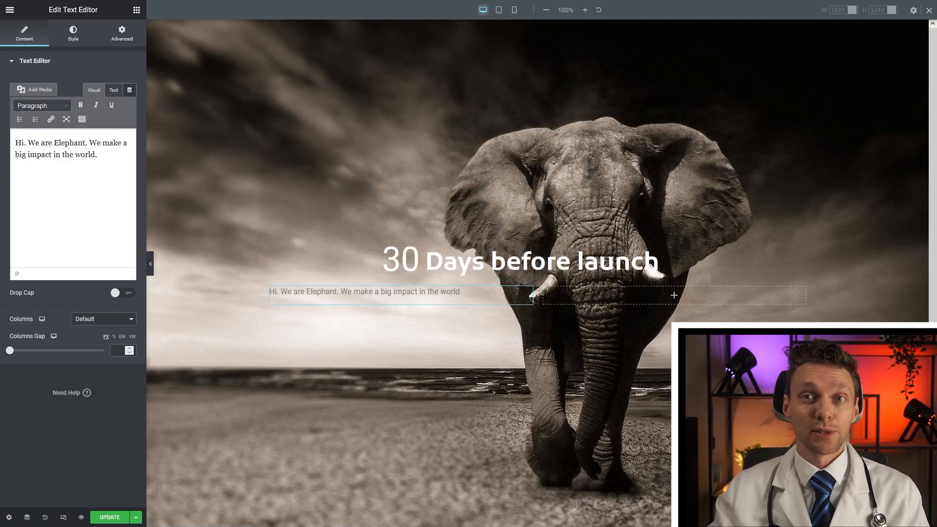
Set the Elephant paragraph's text colour to white (#FFFFFF).
left_click(73, 34)
left_click(130, 105)
left_click(28, 151)
left_click(18, 143)
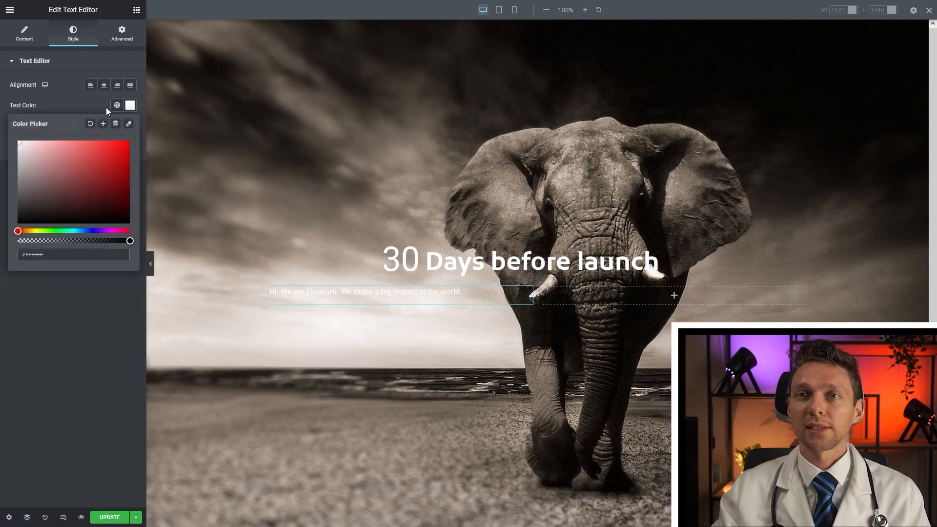
Set the Elephant paragraph's font family to Kufam and its size to 60 px.
left_click(134, 108)
left_click(130, 127)
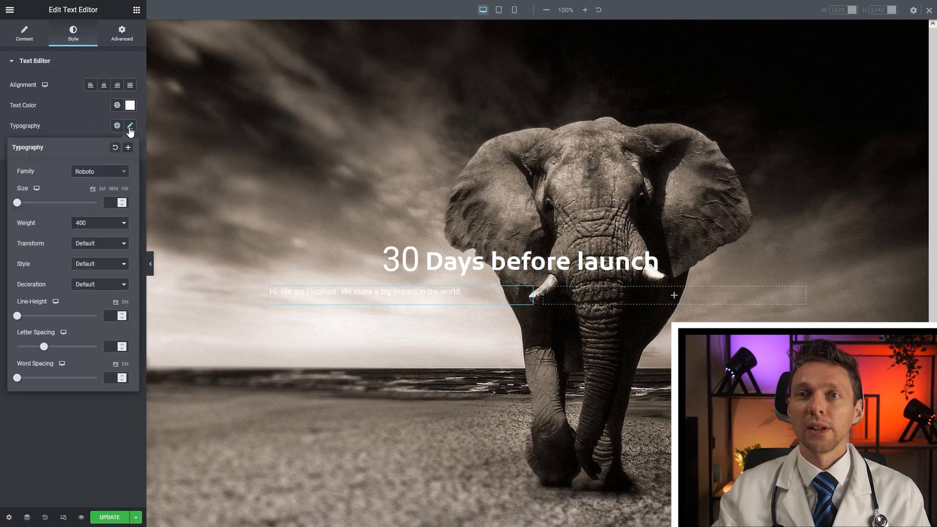
left_click(98, 171)
type("kuf")
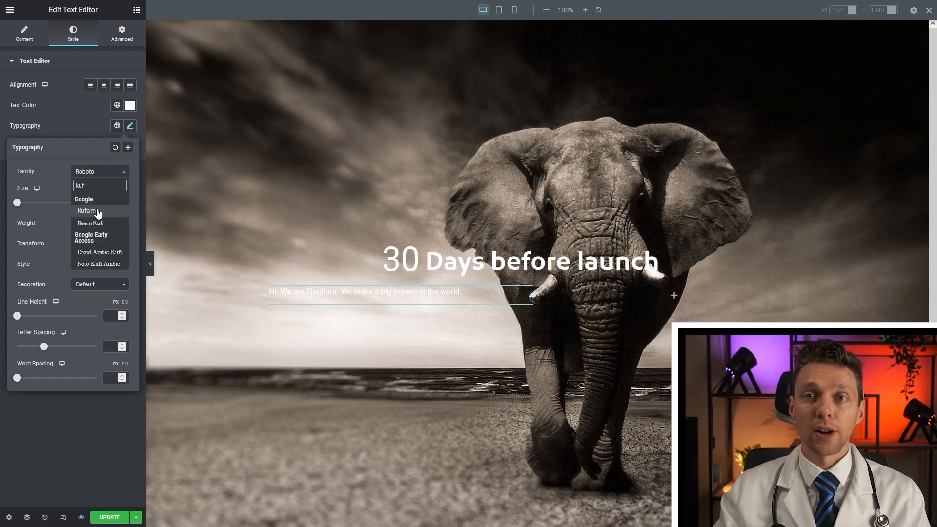
left_click(97, 211)
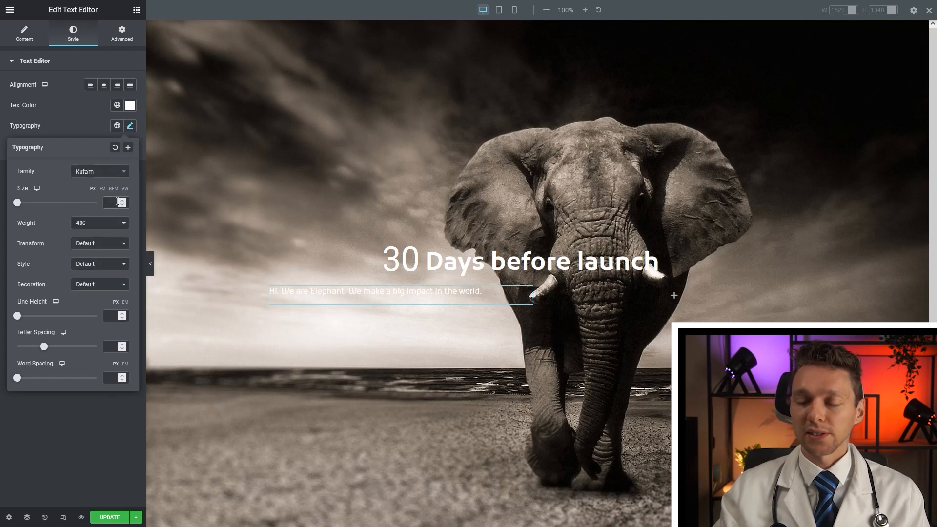
left_click(111, 202)
type("60")
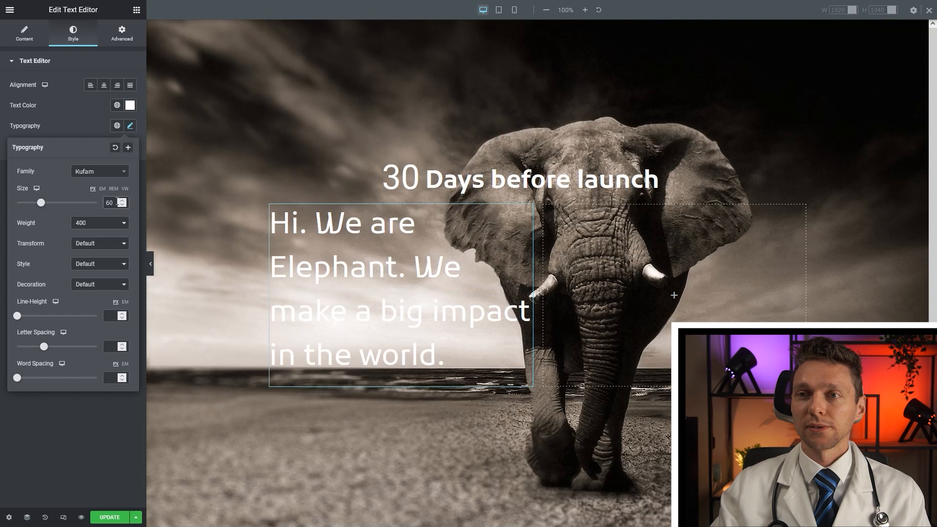
Set the Elephant paragraph's weight to 700, line height to 60 px and letter spacing to -3.
left_click(101, 223)
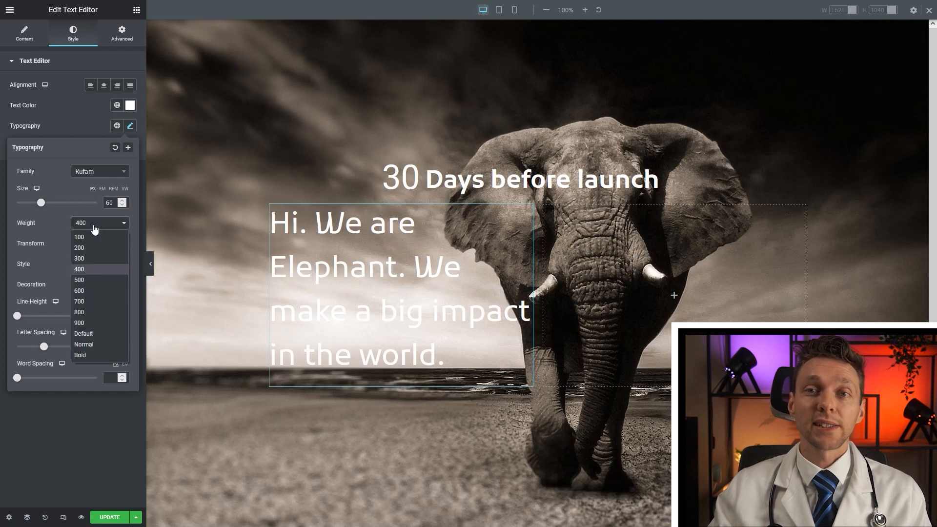
left_click(78, 297)
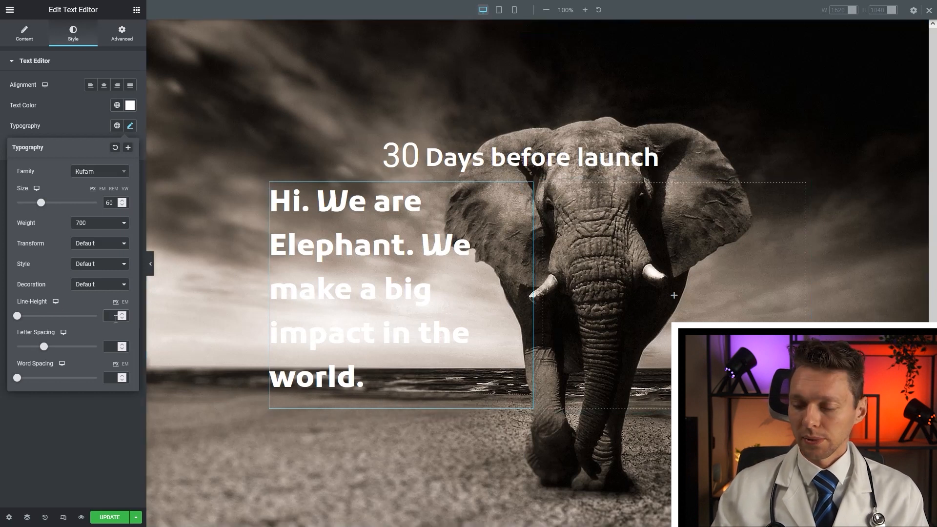
type("60")
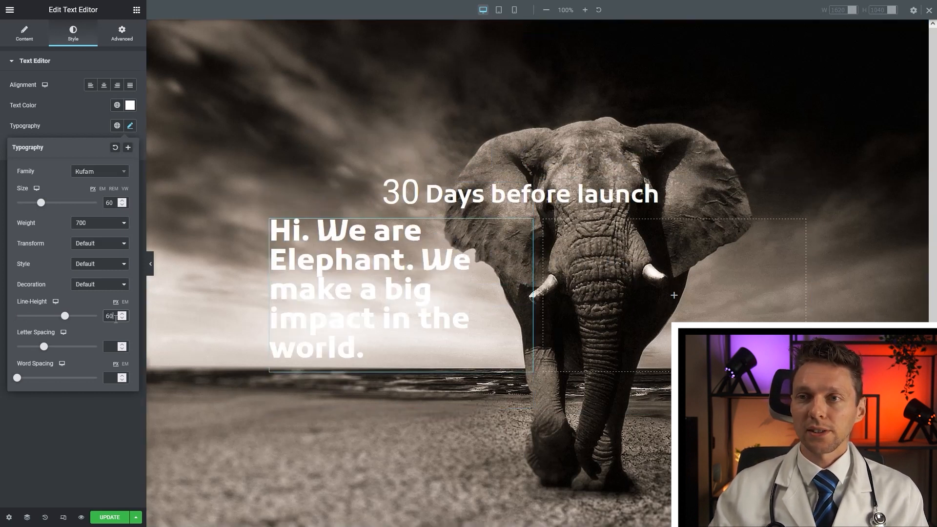
left_click(108, 348)
type("-3")
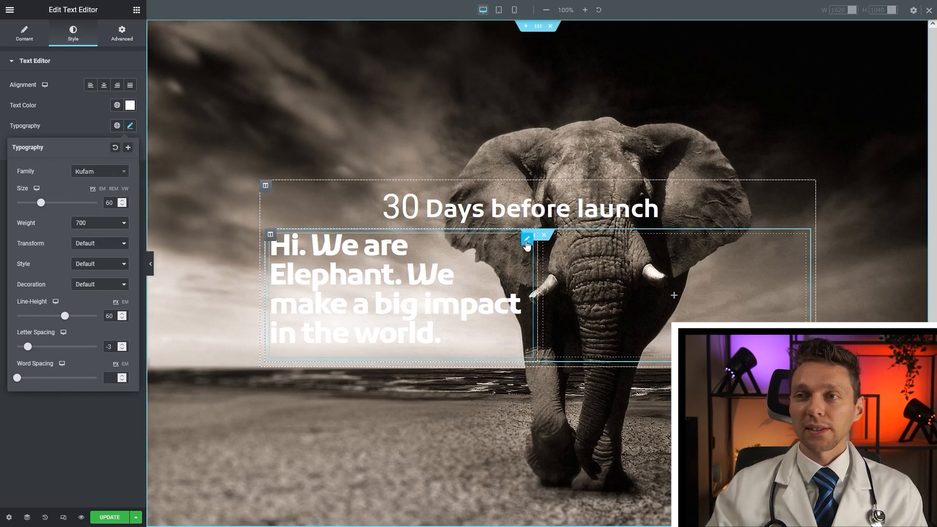
Duplicate the Elephant paragraph and replace the copy's text with three lines: "Be Great.", "Be Big." and "Life's Short.".
right_click(526, 242)
left_click(543, 269)
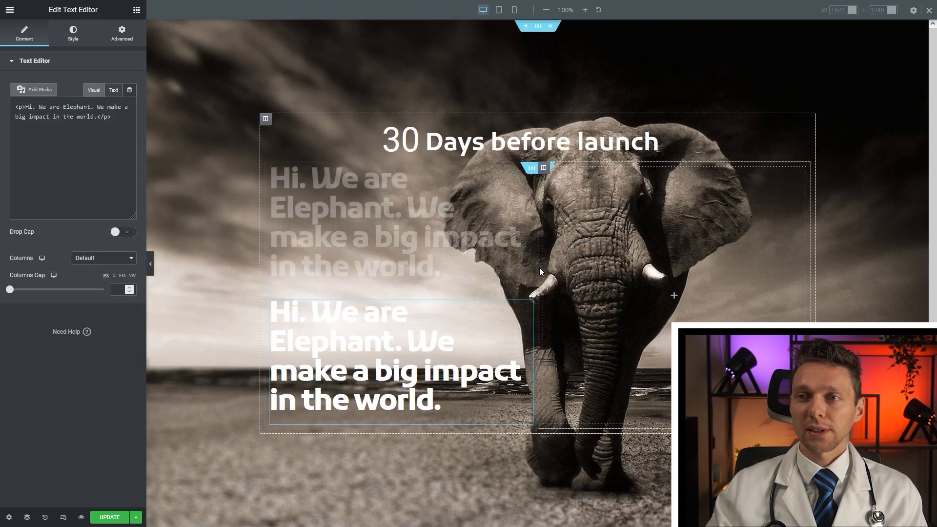
left_click_drag(448, 405, 271, 308)
left_click(317, 331)
key("ctrl+a")
type("Be Great")
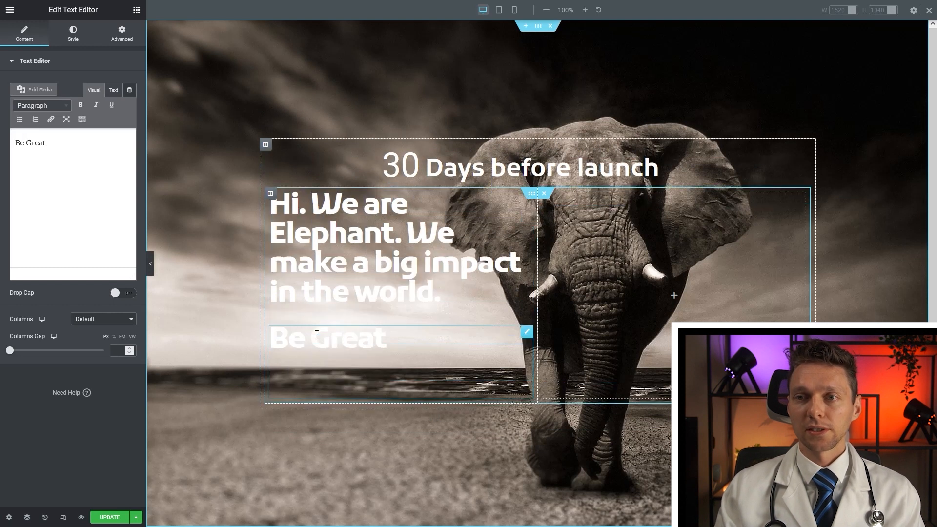
key("Return")
type("Be Big.")
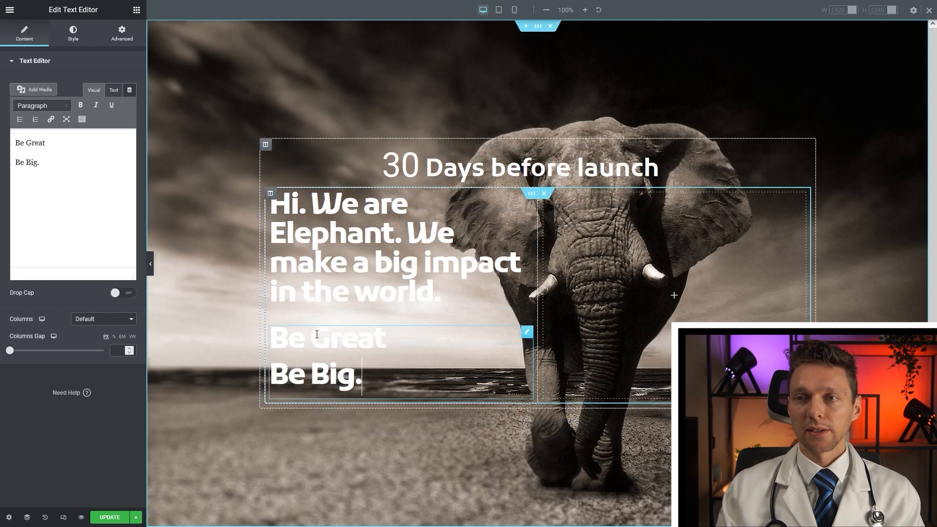
key("Return")
type("i")
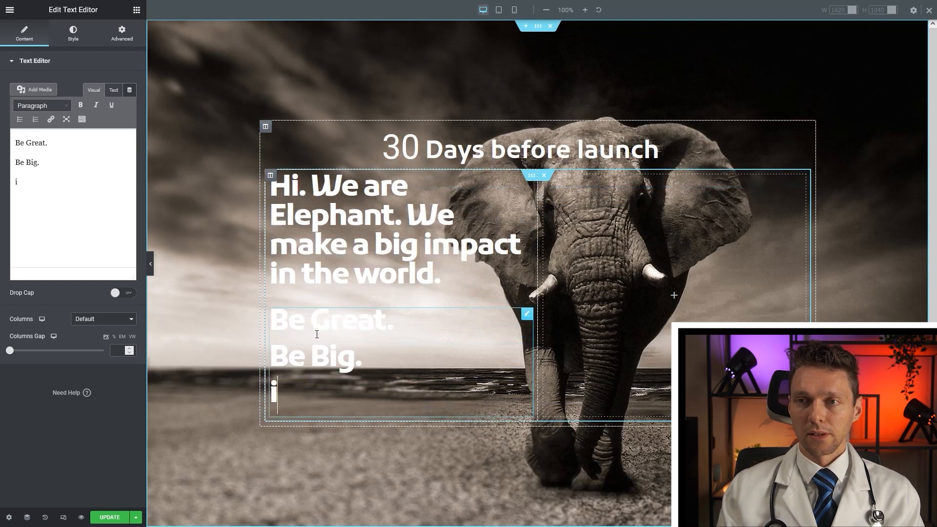
key("BackSpace")
type("L")
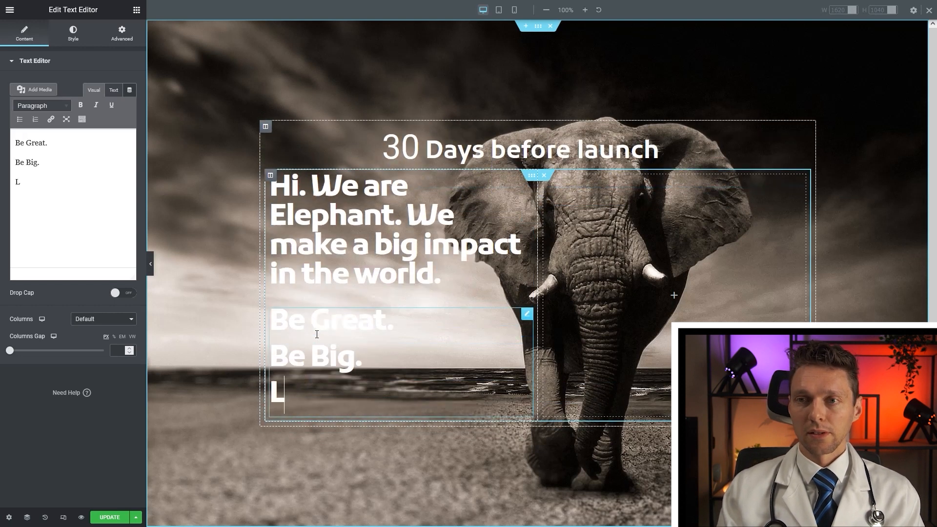
type("ife's Short.")
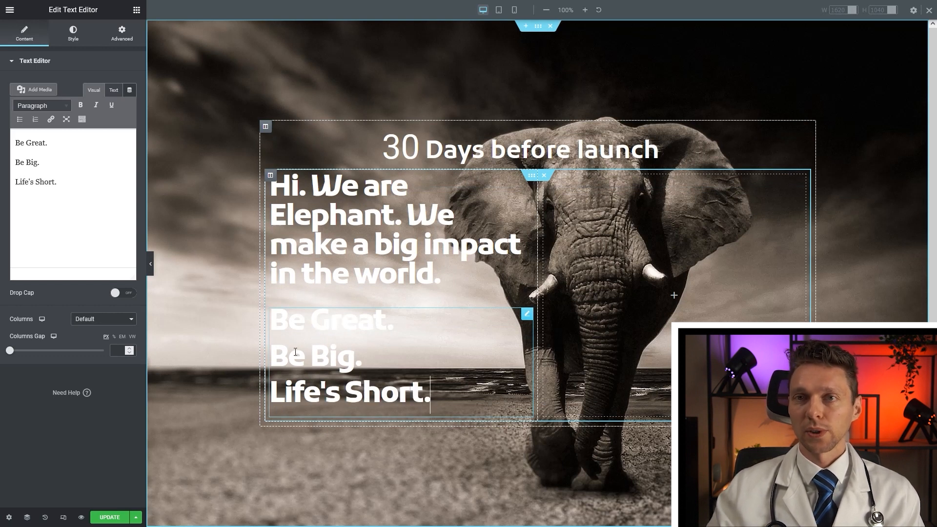
Unlink the three-line text's margins and set its top margin to 150 px.
left_click(113, 38)
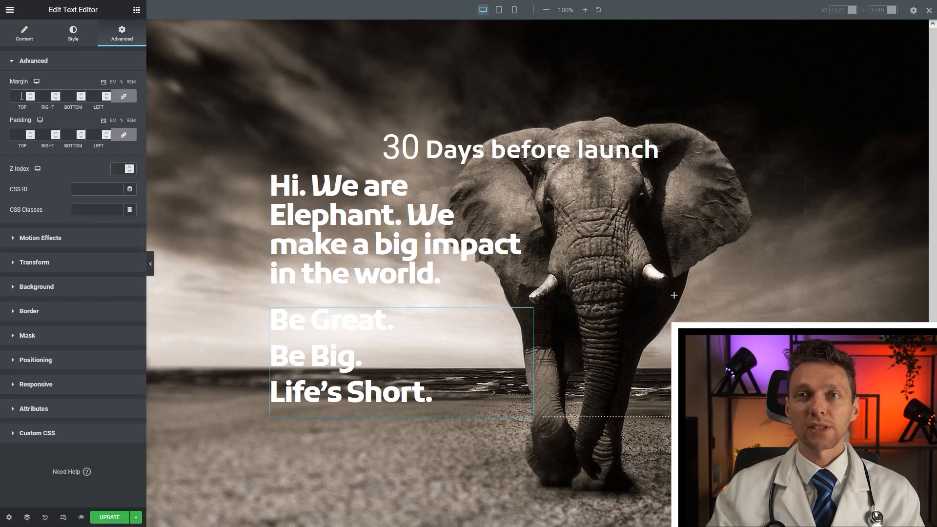
left_click(124, 96)
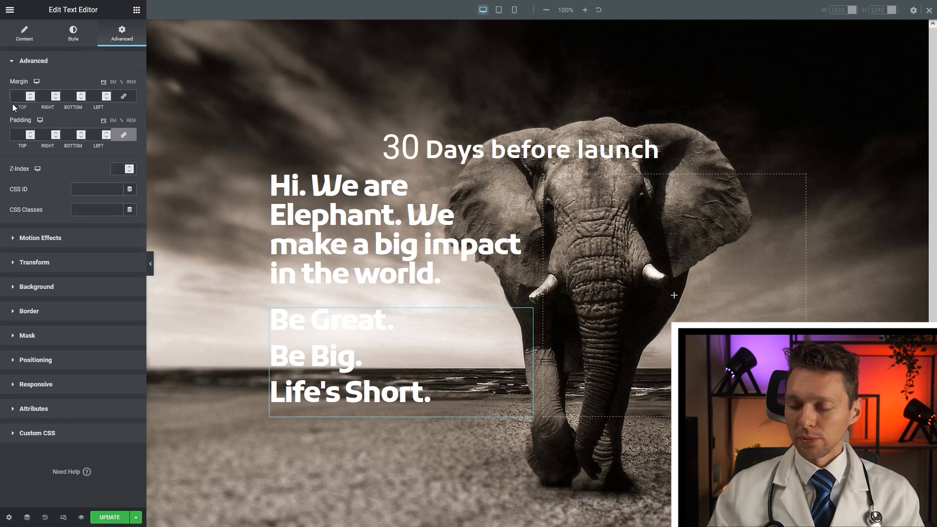
type("150")
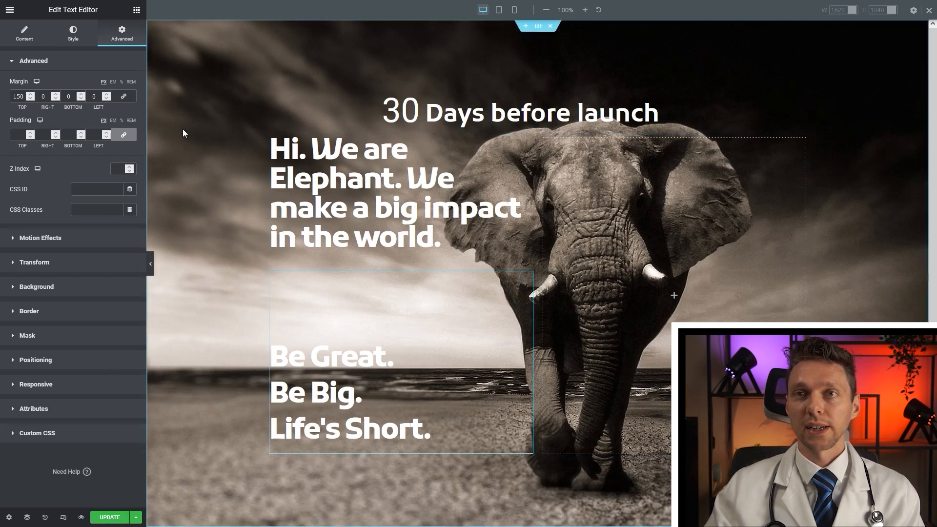
Add a divider below the three-line text and make its colour fully transparent (#00000000).
left_click(137, 10)
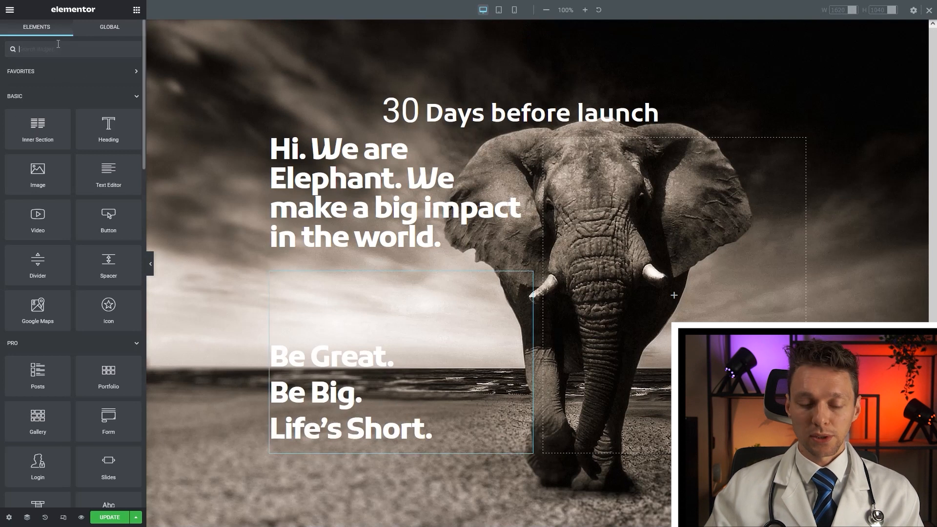
type("divider")
left_click_drag(48, 90, 346, 444)
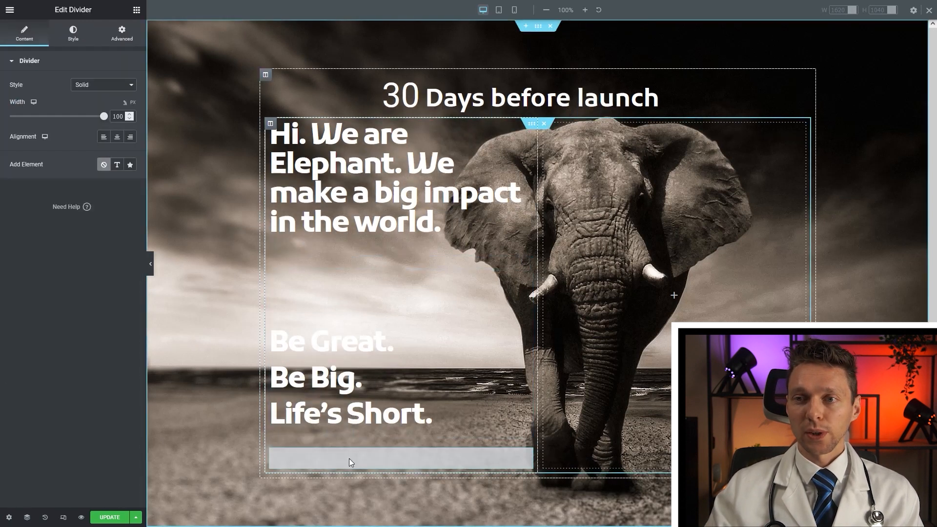
left_click(69, 43)
left_click(129, 86)
left_click_drag(128, 220, 10, 238)
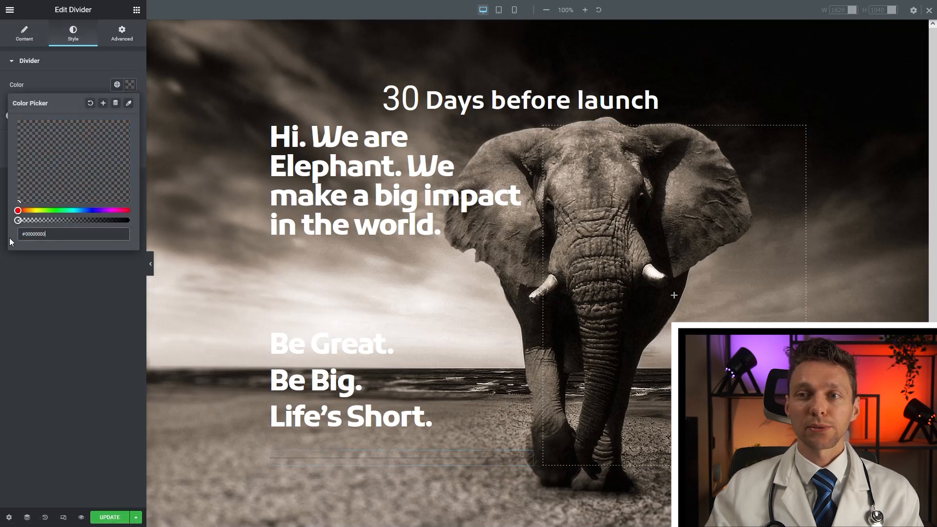
left_click(92, 84)
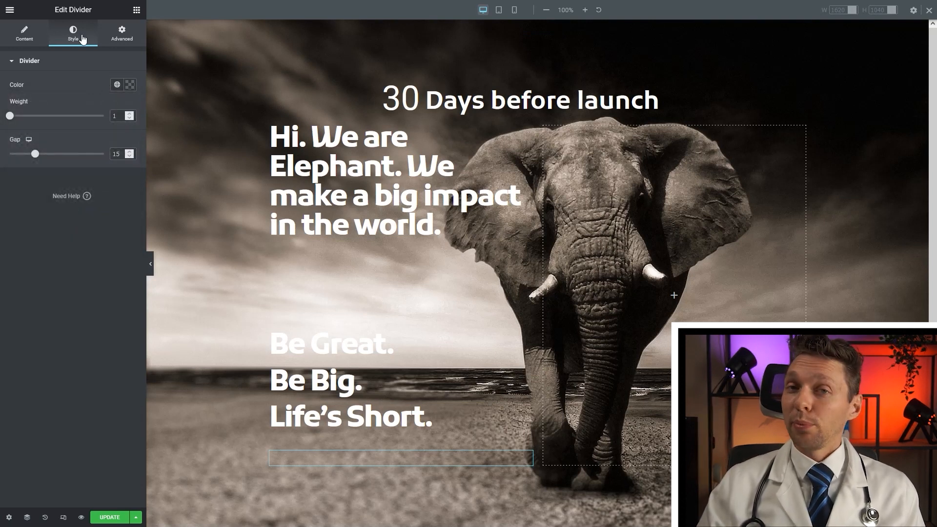
Give the divider a solid border, 5 wide on all sides, in white (#FFFFFF).
left_click(128, 34)
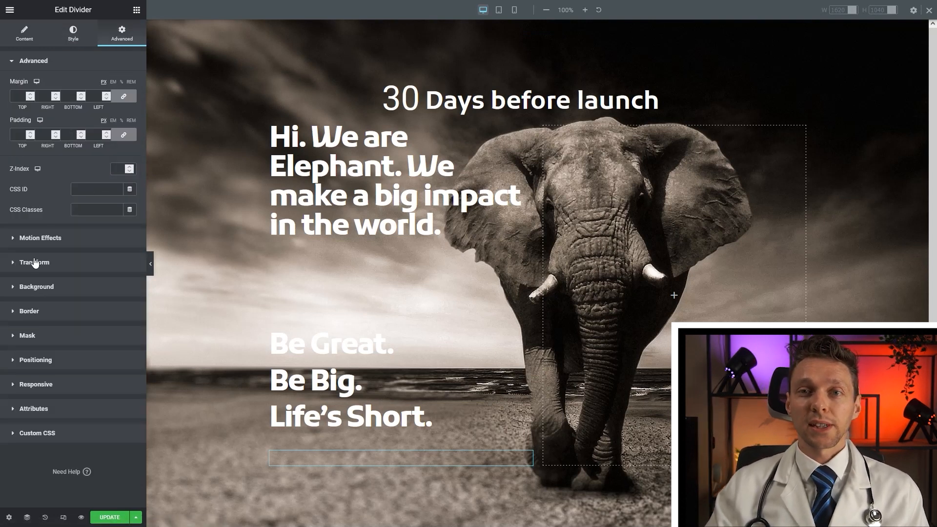
left_click(38, 309)
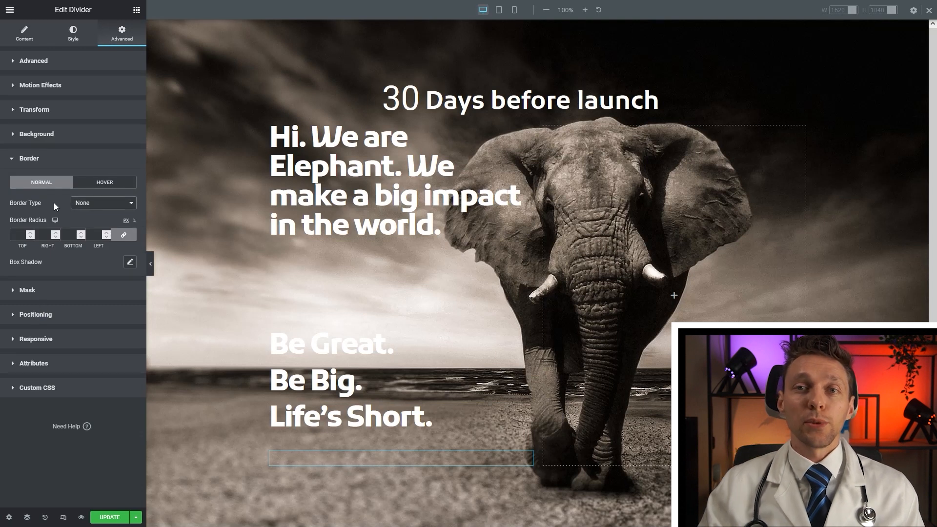
left_click(88, 202)
left_click(88, 222)
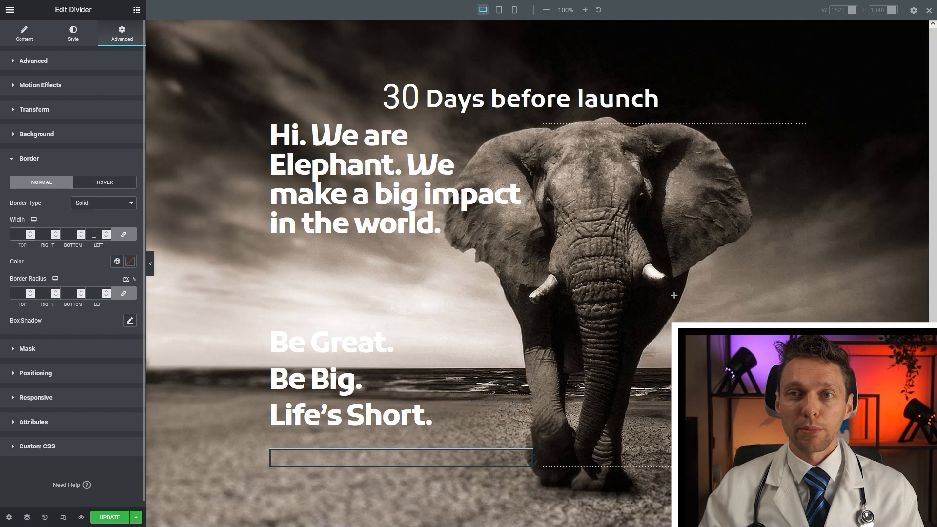
type("5")
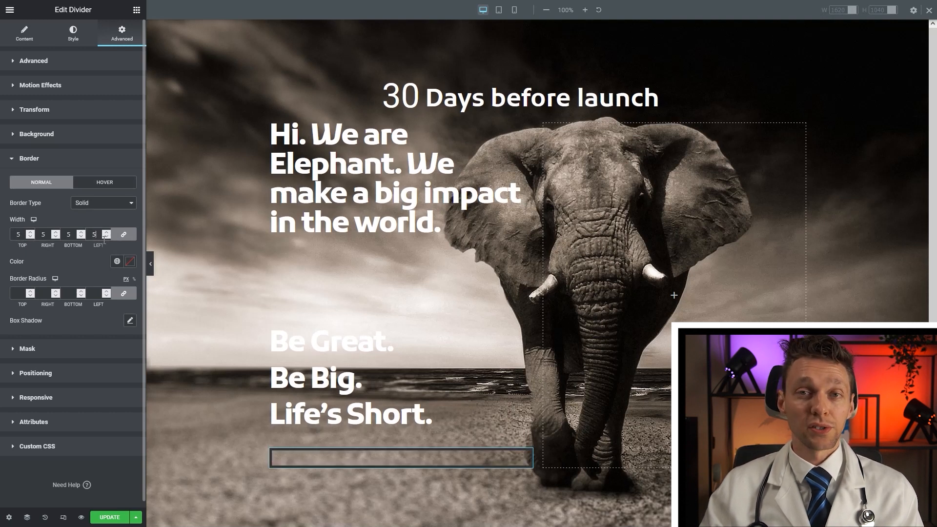
left_click(131, 263)
left_click_drag(76, 312, 18, 297)
left_click(104, 262)
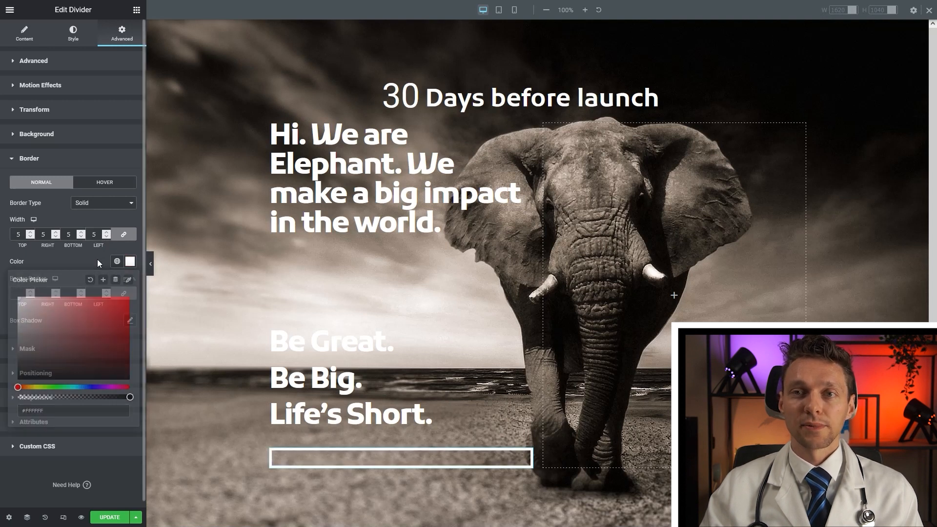
Unlink the divider's padding and set its top and bottom padding to 100 px.
left_click(33, 61)
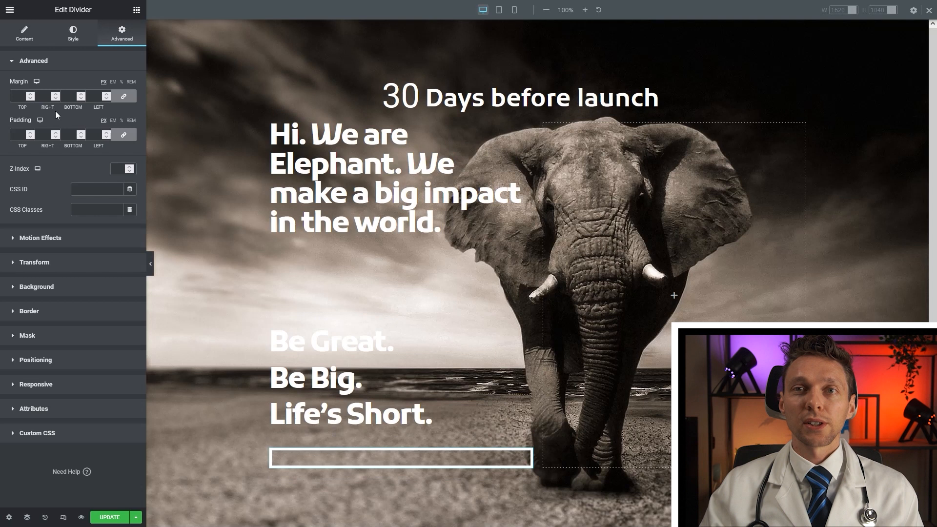
left_click(21, 136)
type("0100")
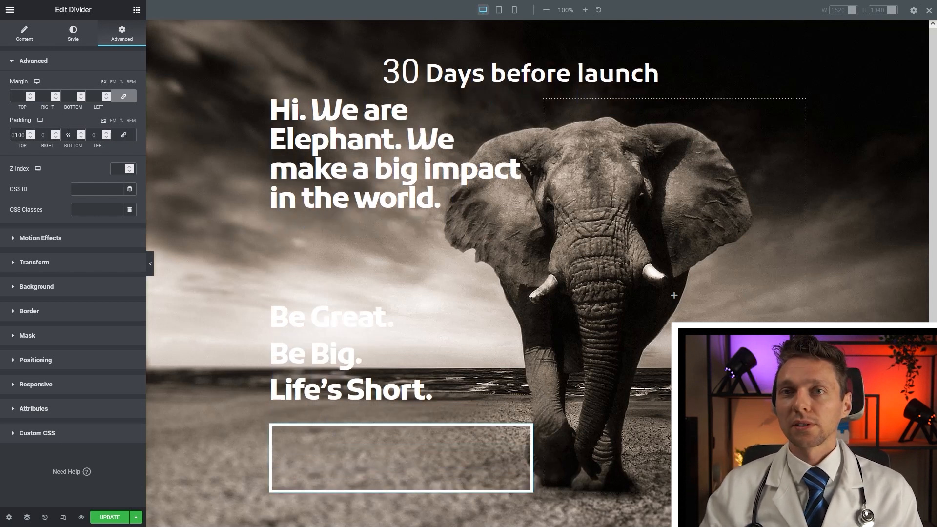
type("180")
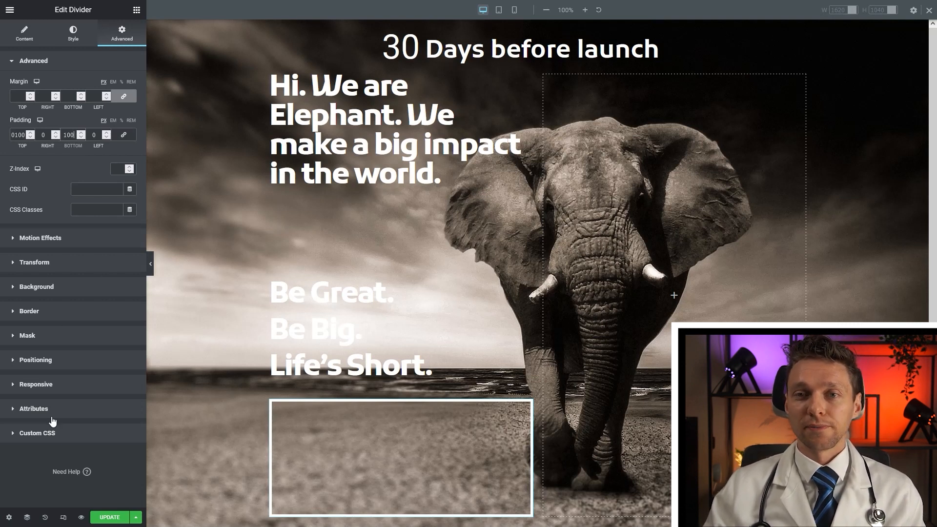
Give the divider absolute positioning, move it to frame the three-line text and narrow it to about 401 px.
left_click(44, 360)
left_click(92, 251)
left_click(89, 278)
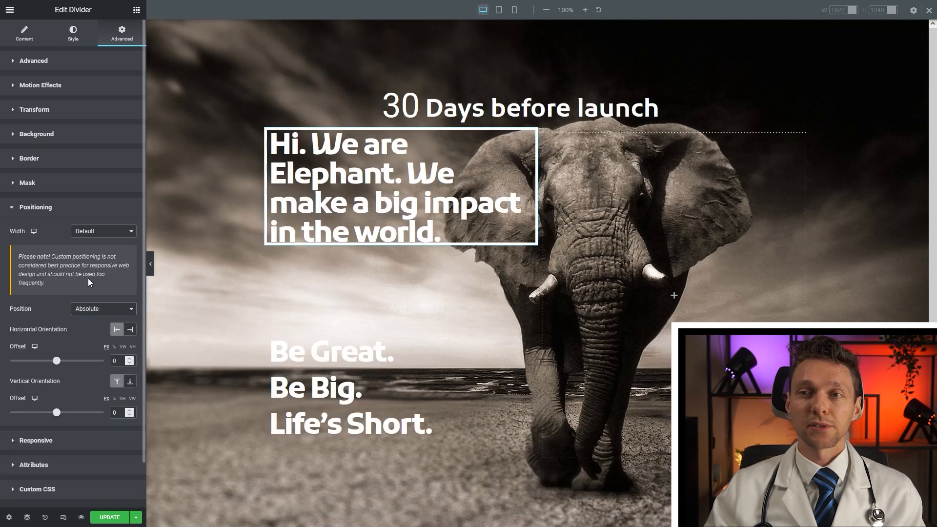
left_click_drag(494, 146, 488, 332)
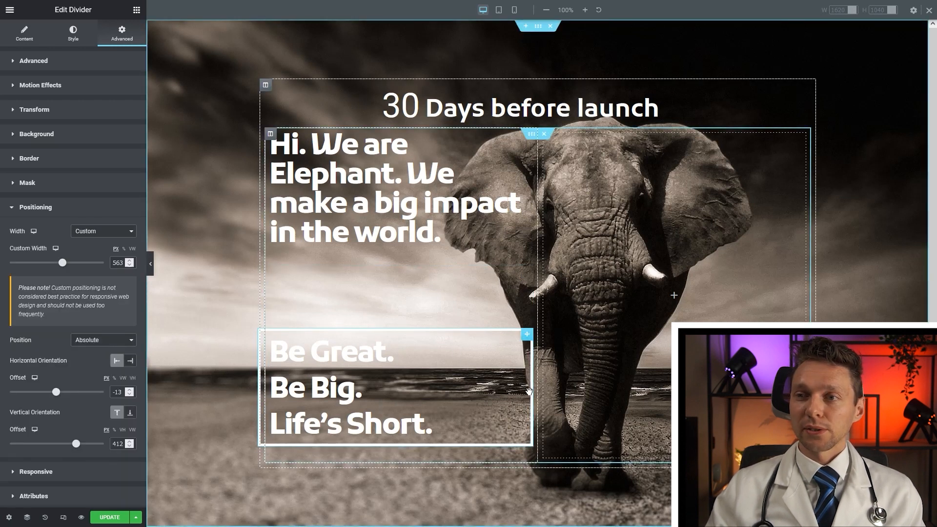
left_click_drag(533, 393, 454, 393)
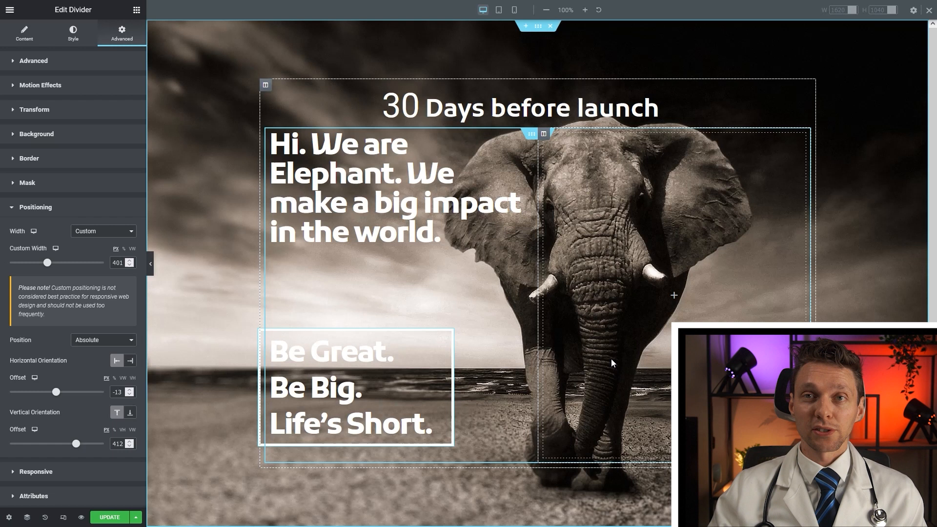
Add a form to the inner section's empty right column and remove its Message field.
left_click(137, 10)
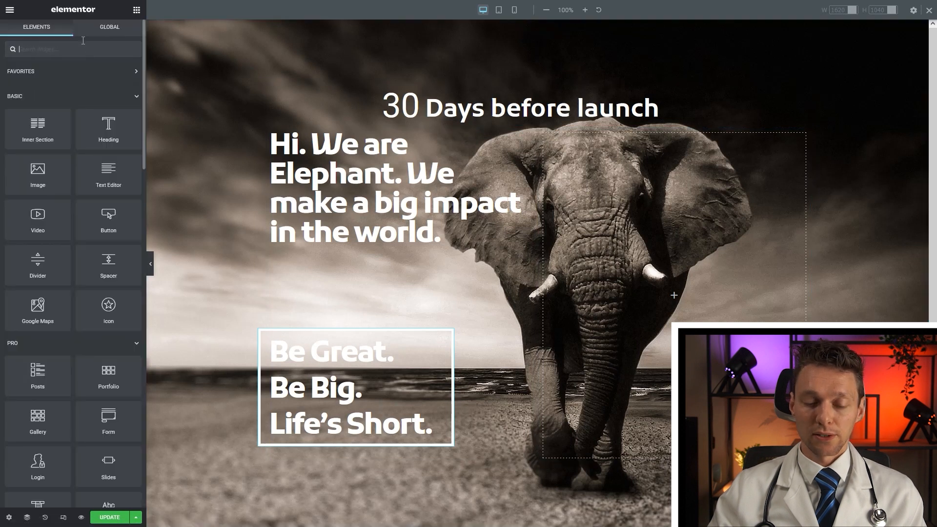
type("form")
left_click_drag(39, 80, 702, 288)
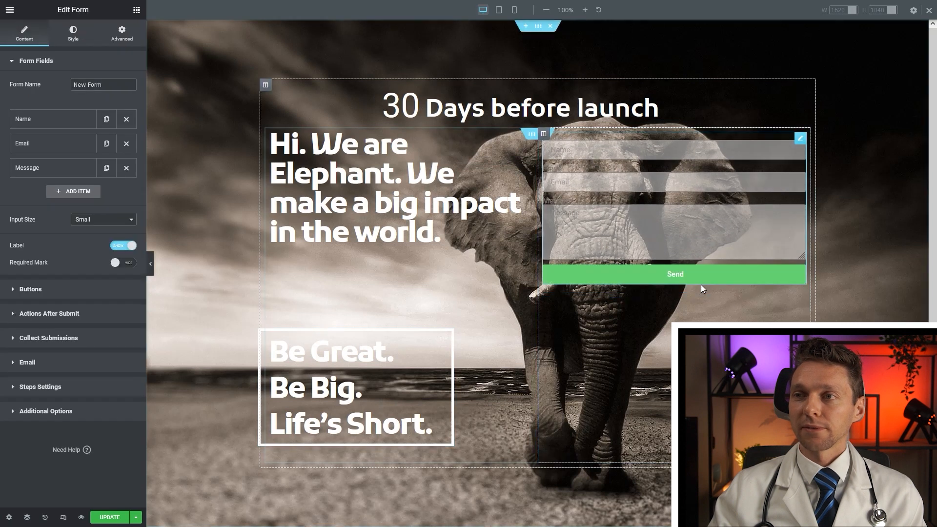
left_click(125, 167)
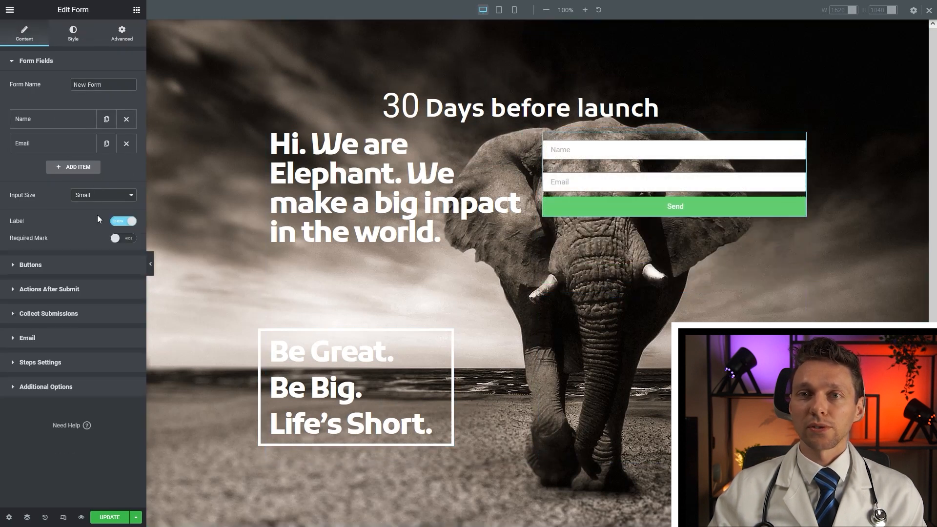
Hide the form's field labels and name the form "Optin".
left_click(126, 222)
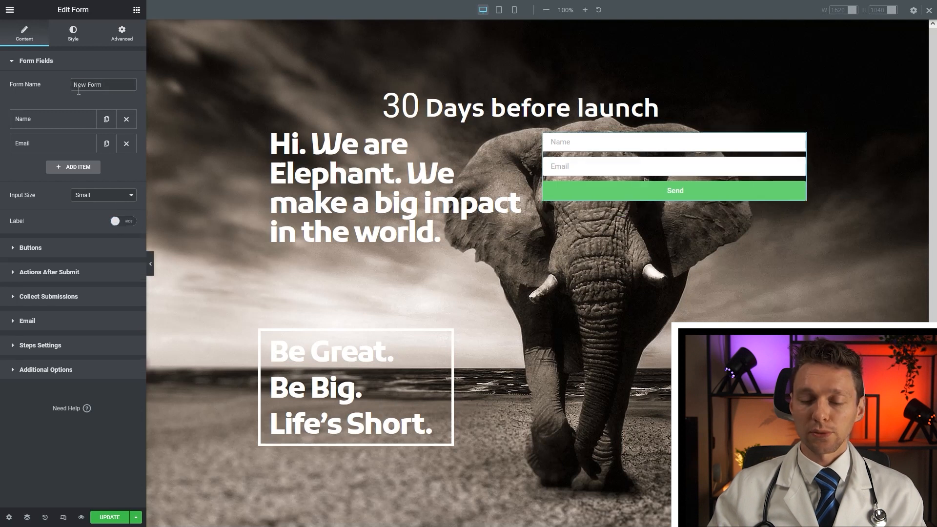
left_click_drag(112, 87, 69, 91)
type("Optin")
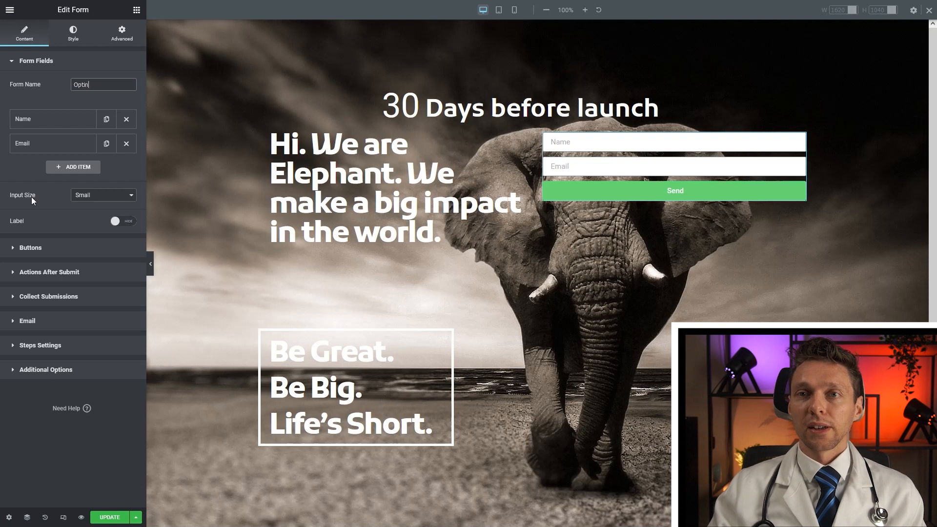
Add MailChimp to the form's actions after submit.
left_click(66, 274)
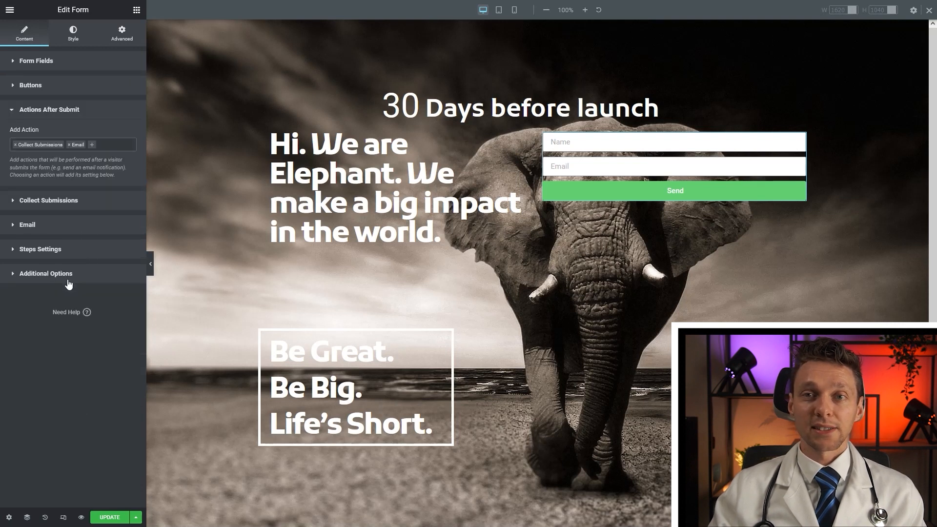
left_click(115, 145)
type("mai")
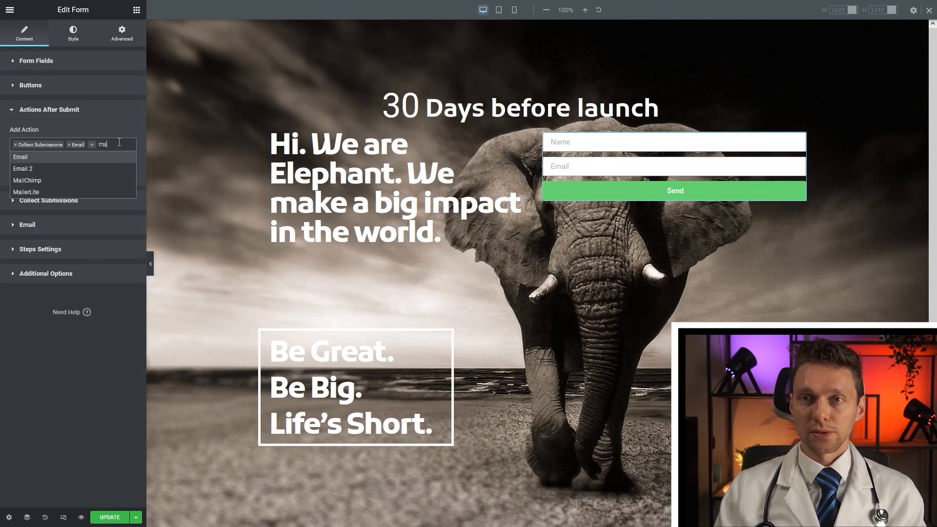
left_click(57, 180)
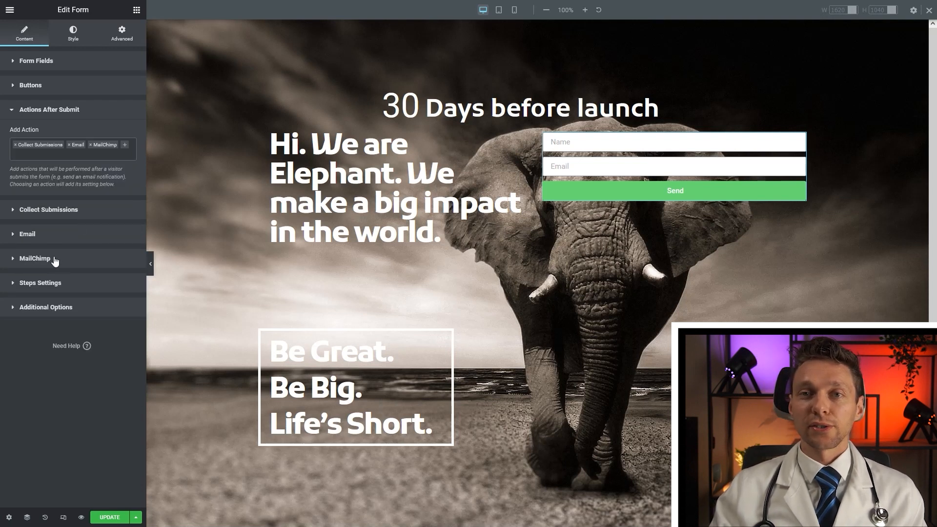
Change the submit button text to "Notify me when you are live!" and give it the Rocket icon.
left_click(31, 85)
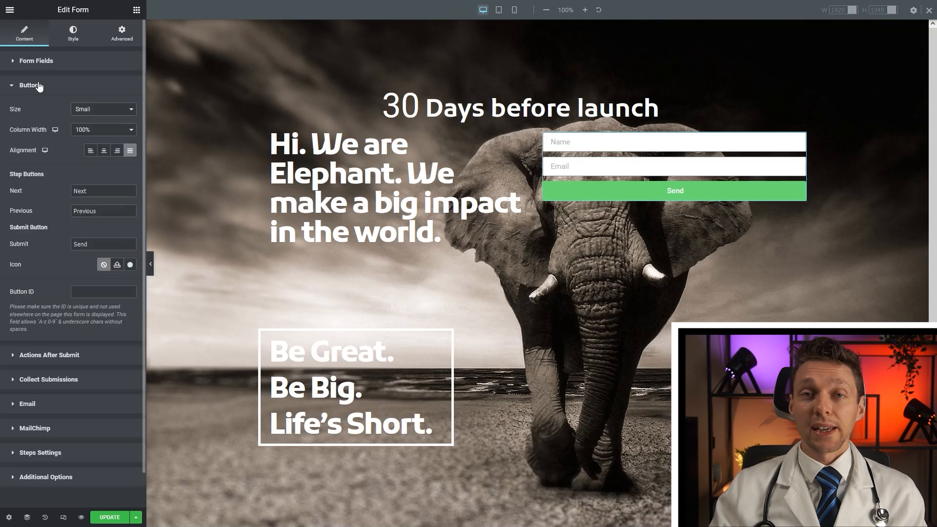
type("Notify me when you are live!")
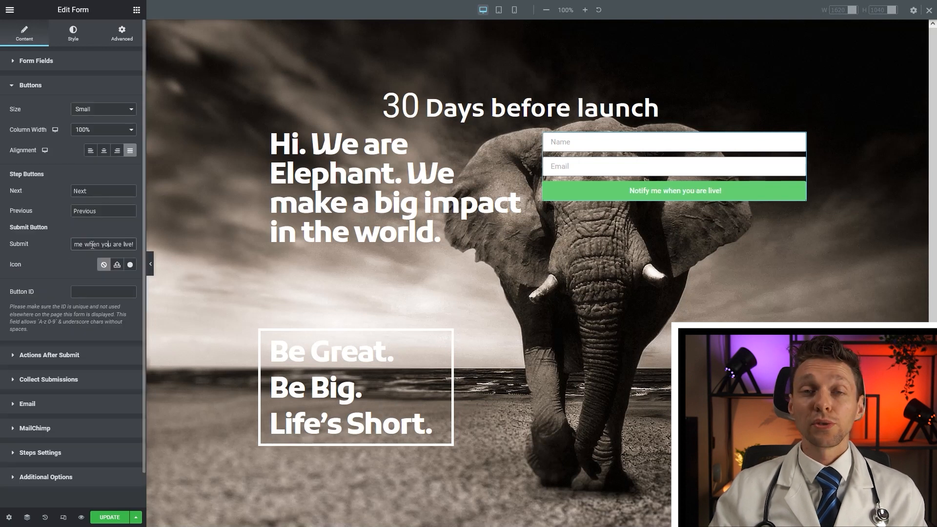
left_click(131, 265)
left_click(407, 117)
type("rocket")
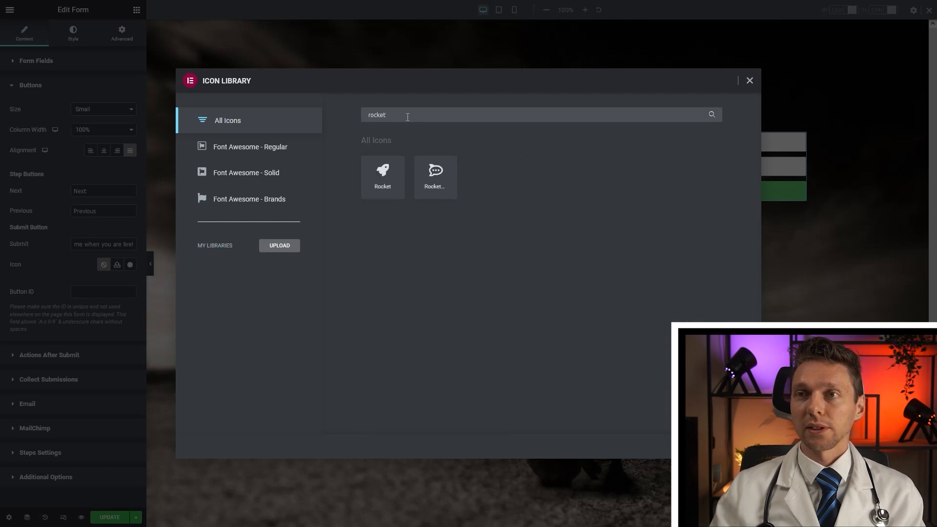
left_click(382, 183)
left_click(734, 447)
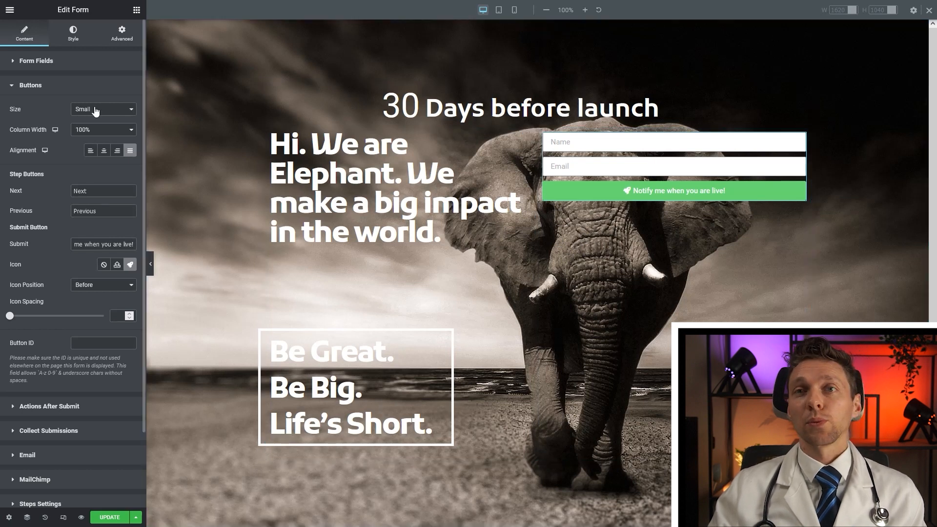
Add an inner section below the slogan, move the form into its right column and the slogan text into its left, and realign the divider frame.
left_click(137, 11)
left_click_drag(37, 131, 445, 456)
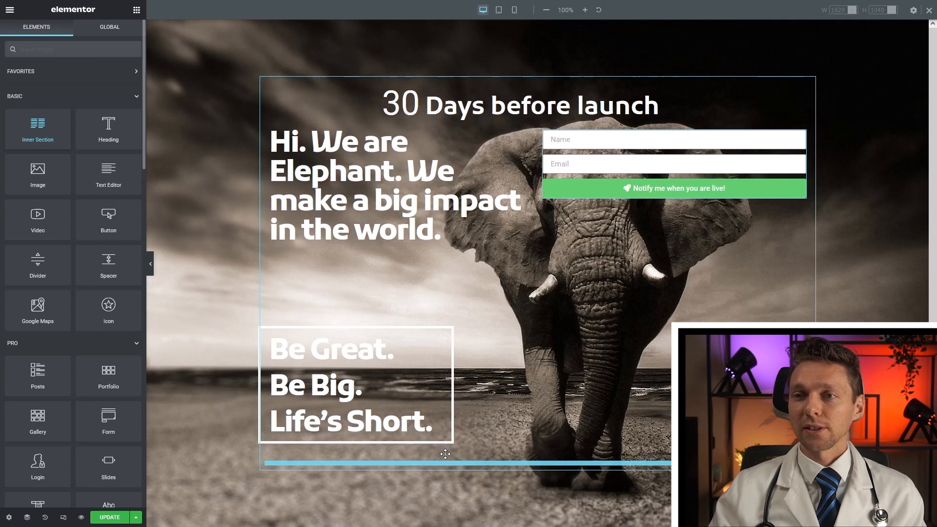
left_click_drag(800, 127, 669, 464)
left_click_drag(528, 242, 481, 351)
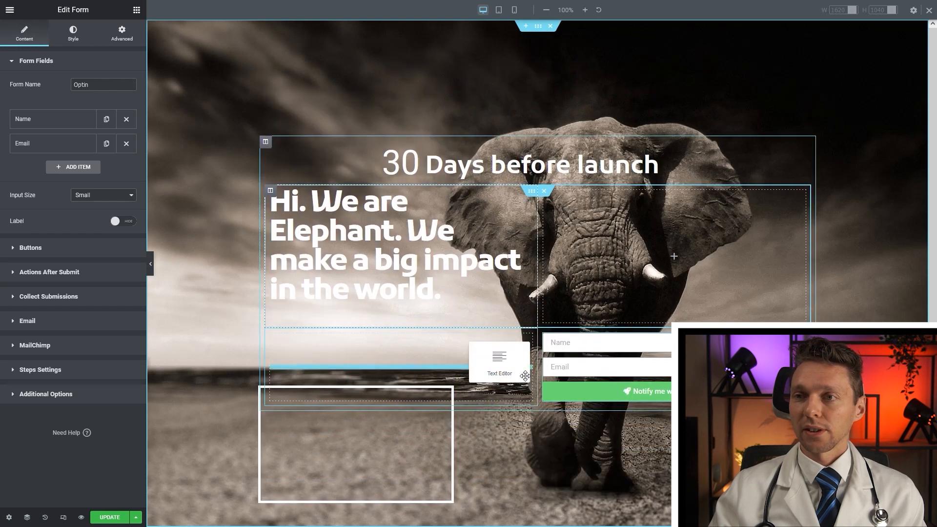
left_click_drag(525, 376, 527, 377)
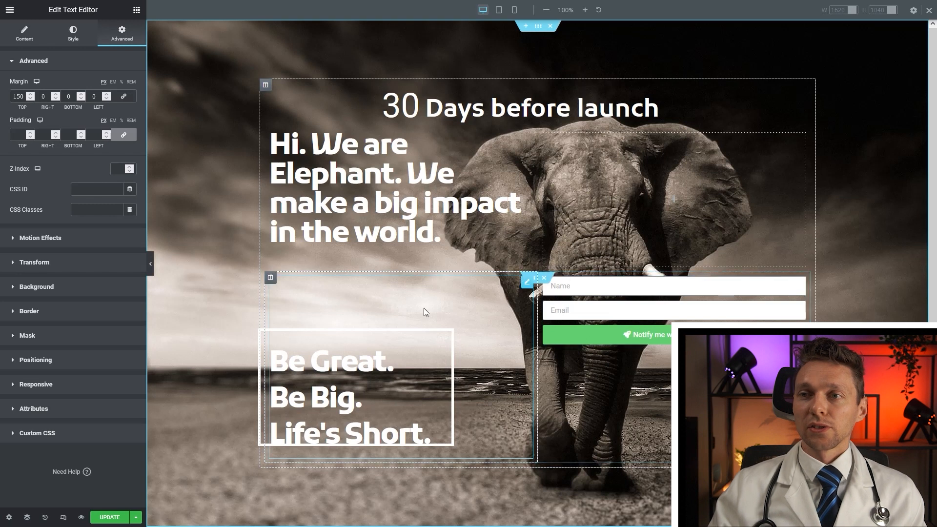
left_click(448, 345)
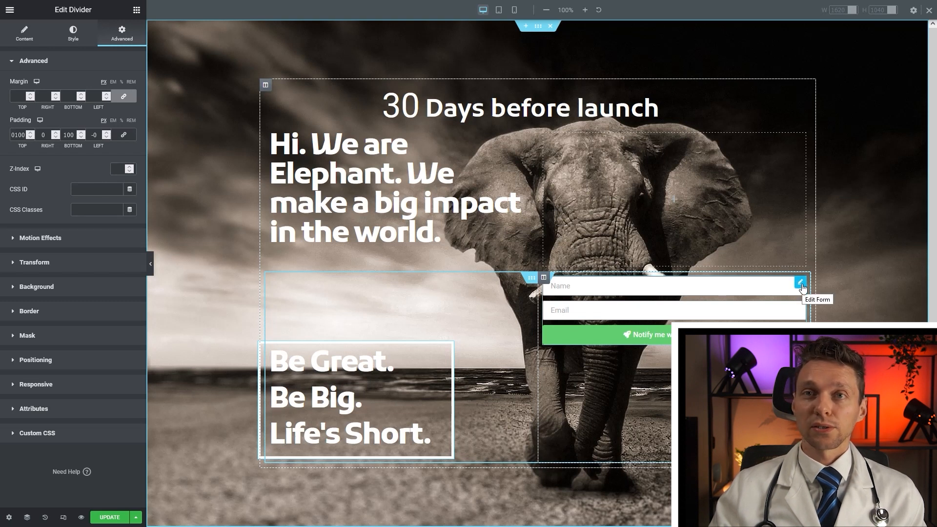
Set the form's top margin to 150 px on desktop and its margin to 0 on all sides on mobile.
left_click(800, 283)
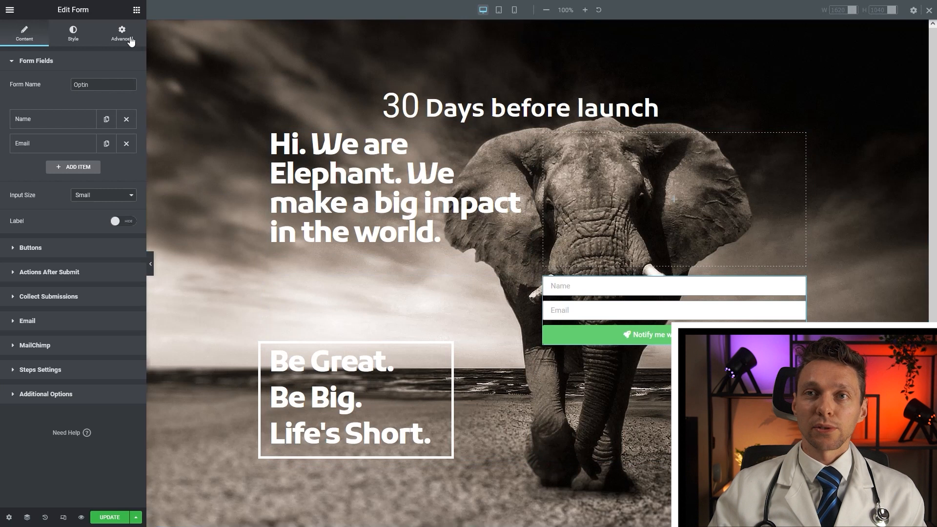
left_click(128, 36)
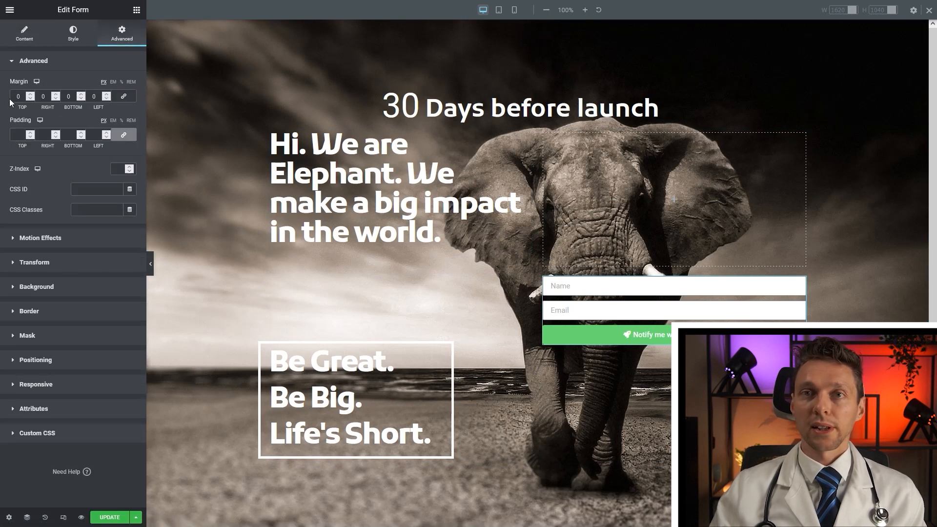
type("150")
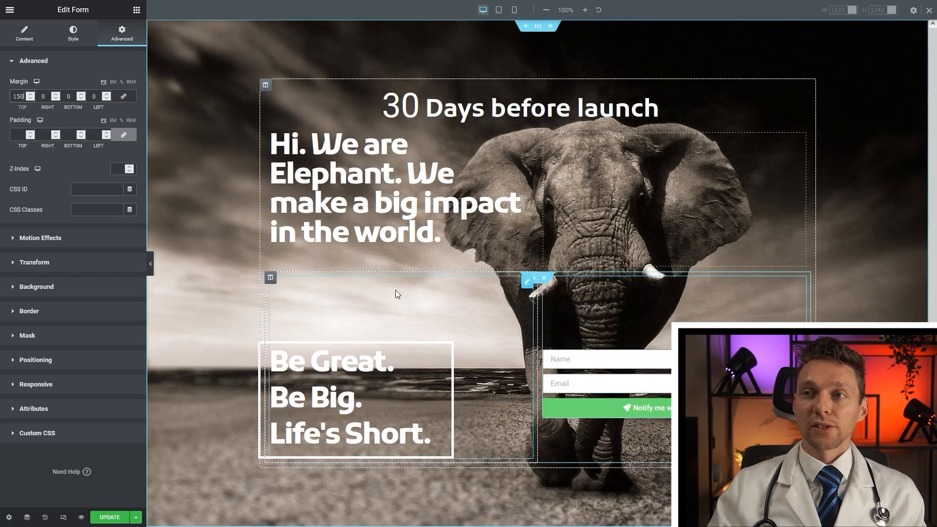
left_click(514, 9)
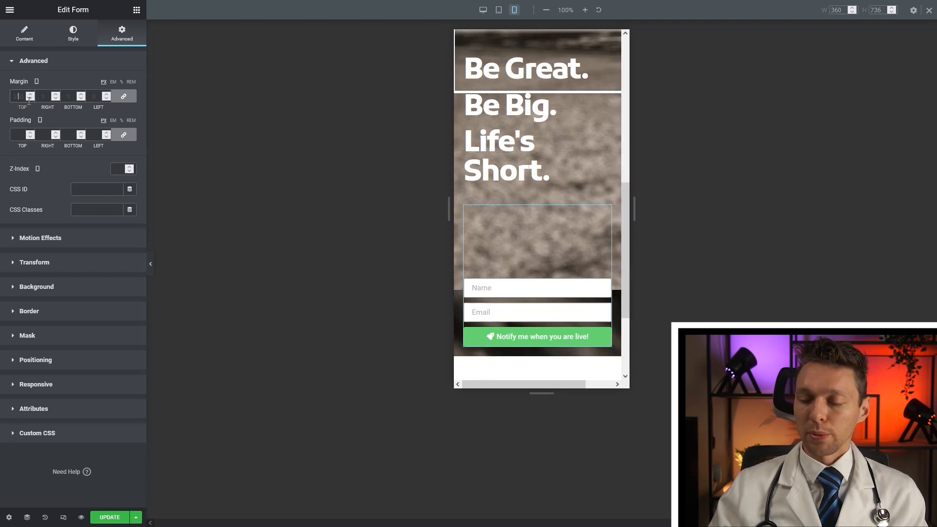
type("0")
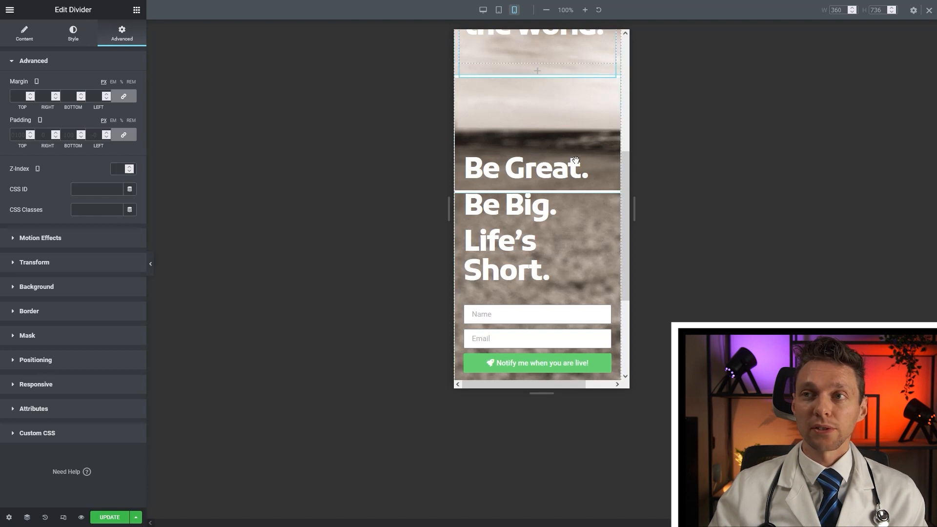
In mobile view, shift the divider frame to start just above the slogan and set its padding to 150 px on all sides.
left_click_drag(588, 191, 584, 265)
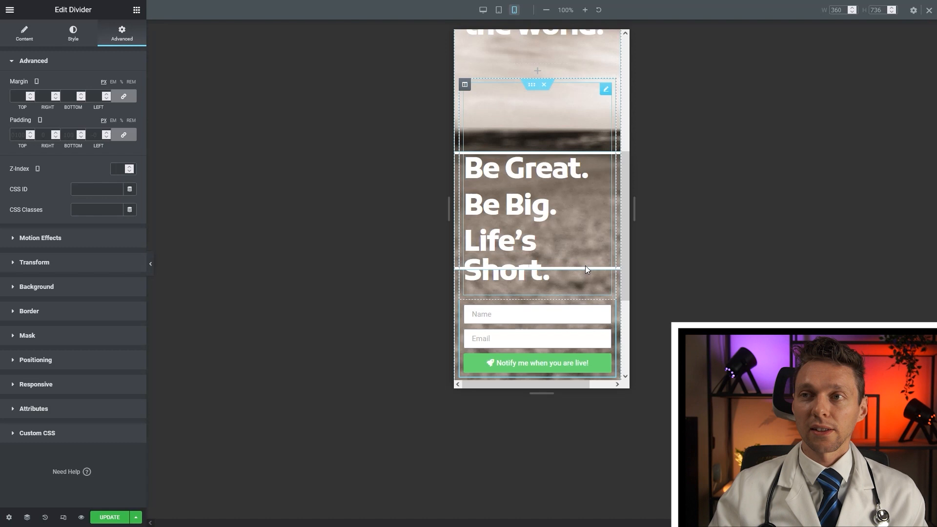
left_click(483, 9)
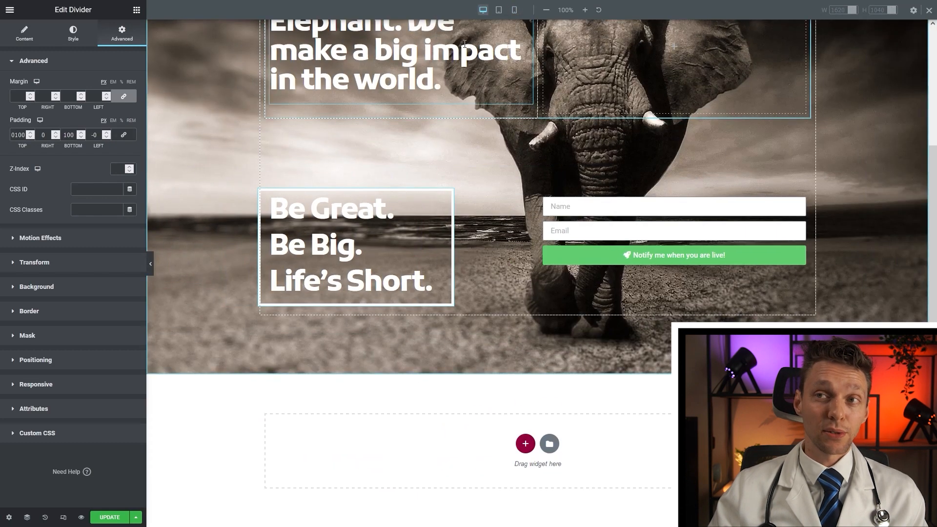
left_click(514, 10)
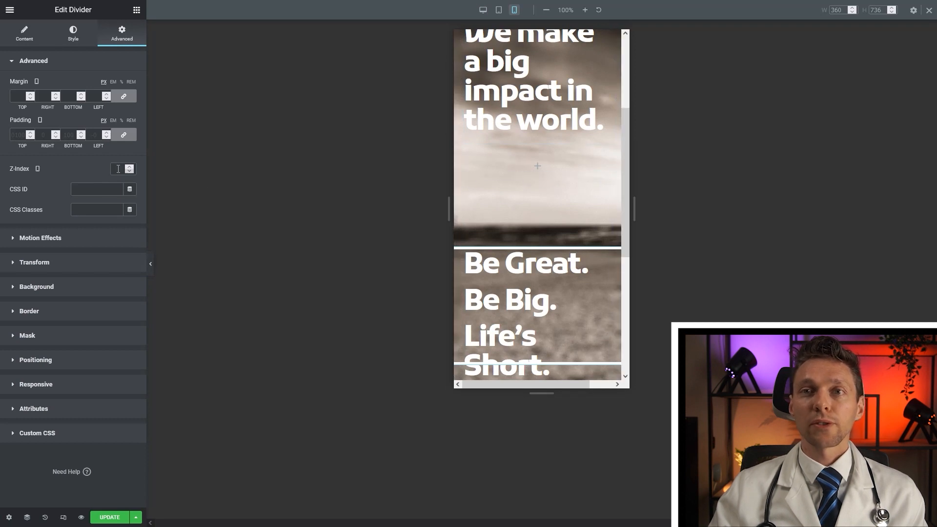
left_click(75, 149)
type("150")
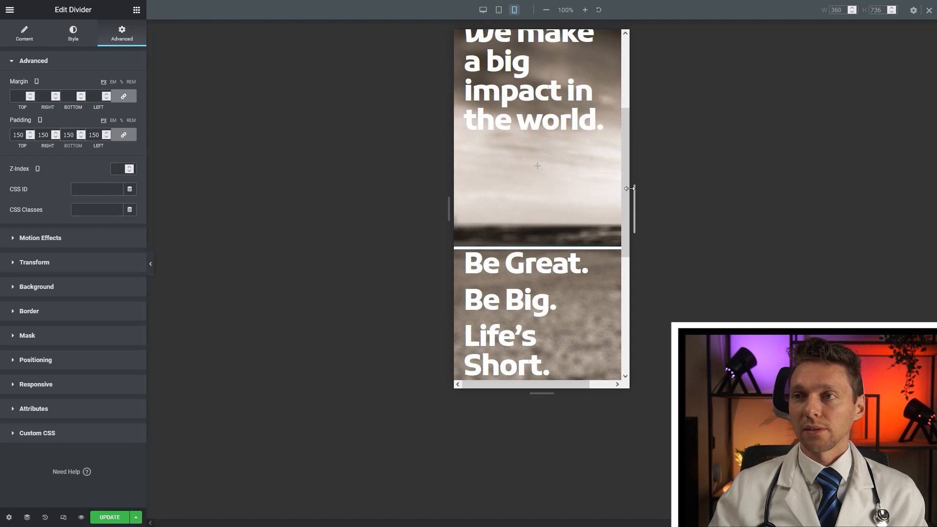
Reposition the divider on mobile so its frame encloses the whole slogan above the form.
scroll(625, 220, "down", 3)
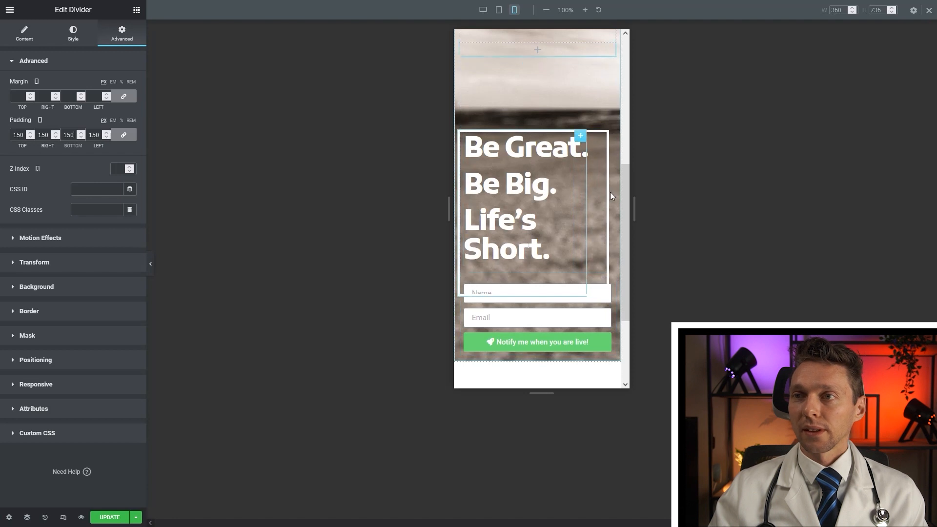
left_click_drag(607, 264, 605, 223)
scroll(604, 329, "up", 2)
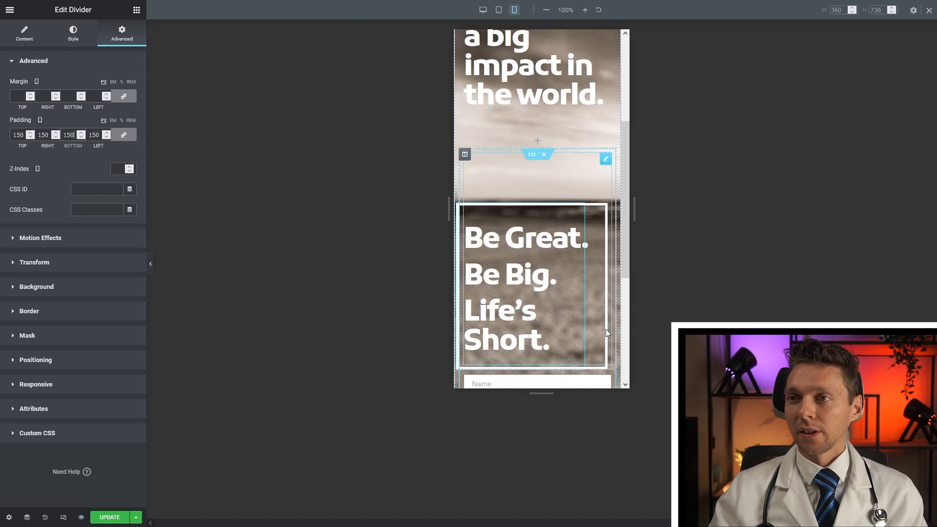
left_click_drag(605, 295, 603, 292)
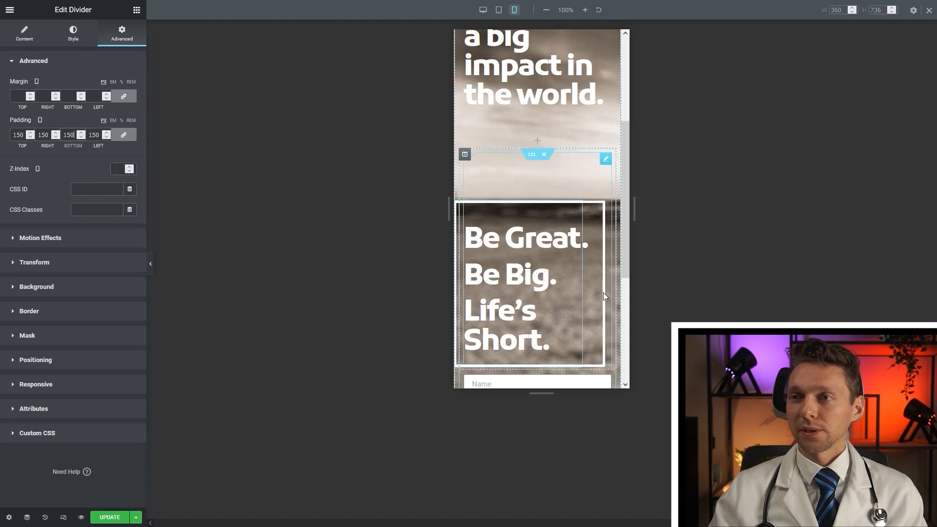
Set the intro text's mobile typography to a 40 px font size and a line height of 1 em.
left_click_drag(622, 174, 576, 94)
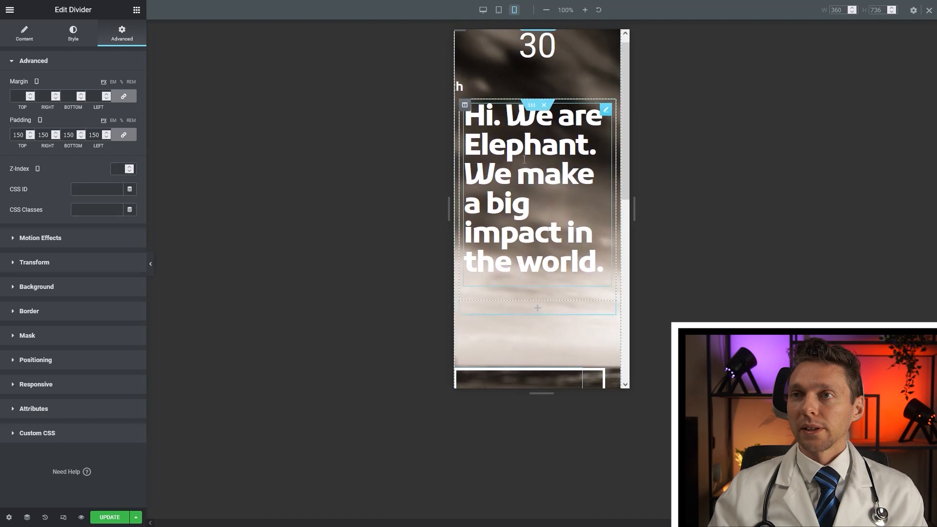
left_click(603, 109)
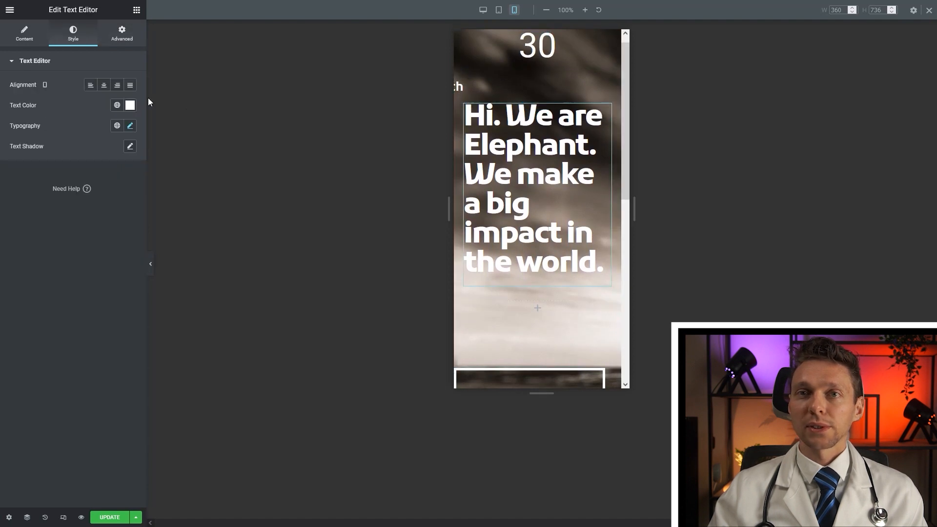
left_click(131, 126)
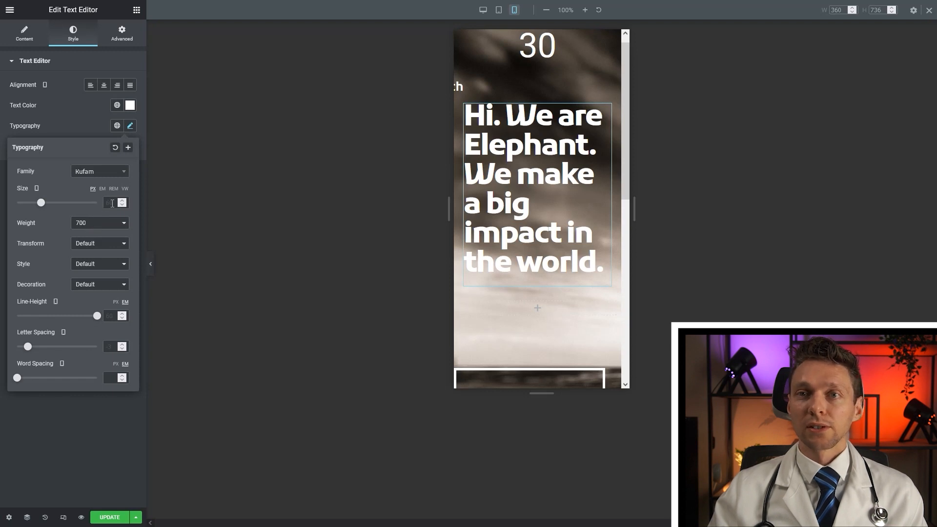
type("50")
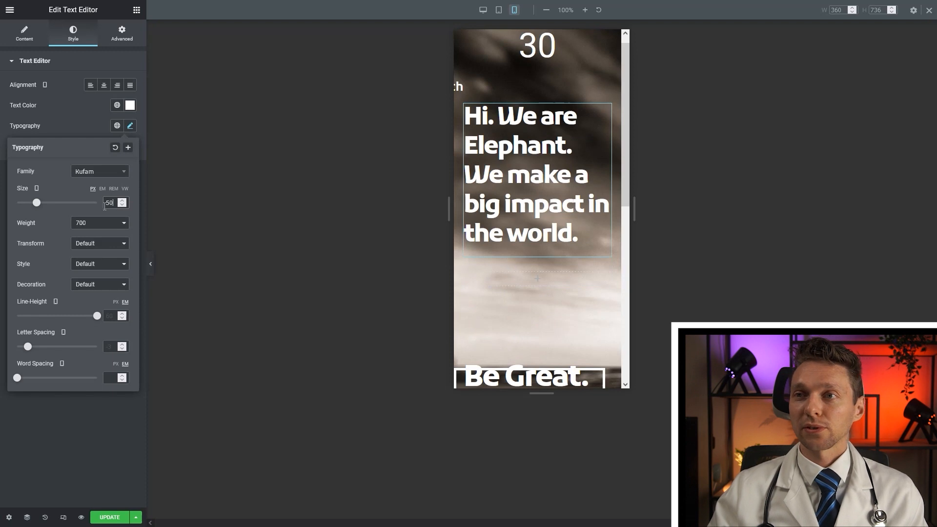
left_click_drag(112, 206, 105, 205)
type("40")
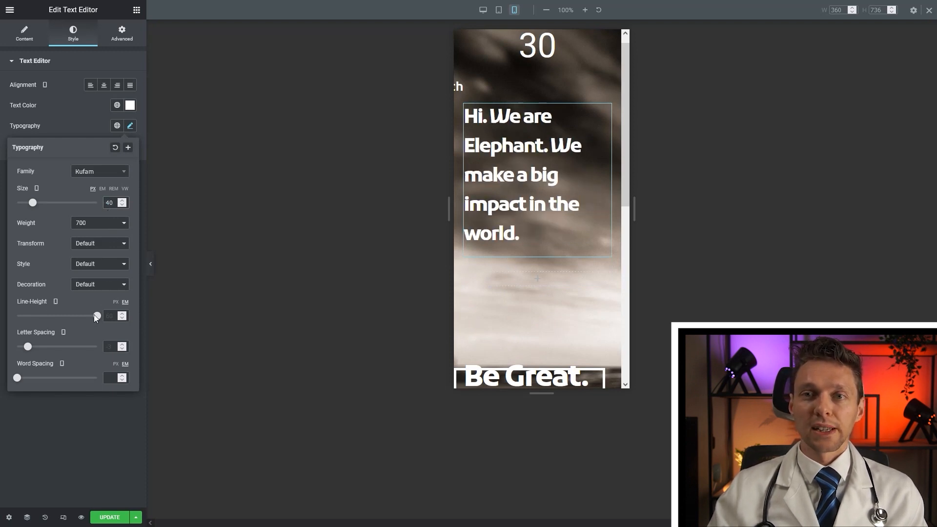
left_click(114, 320)
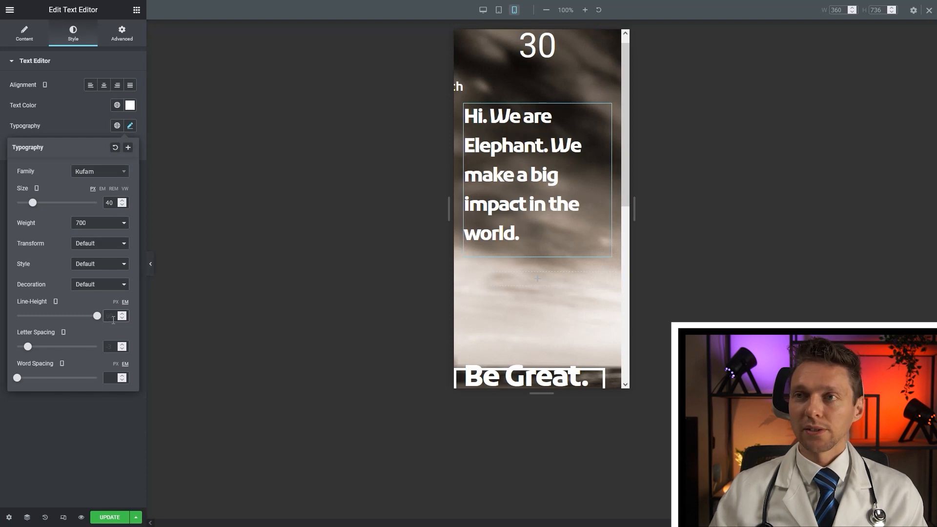
type("1")
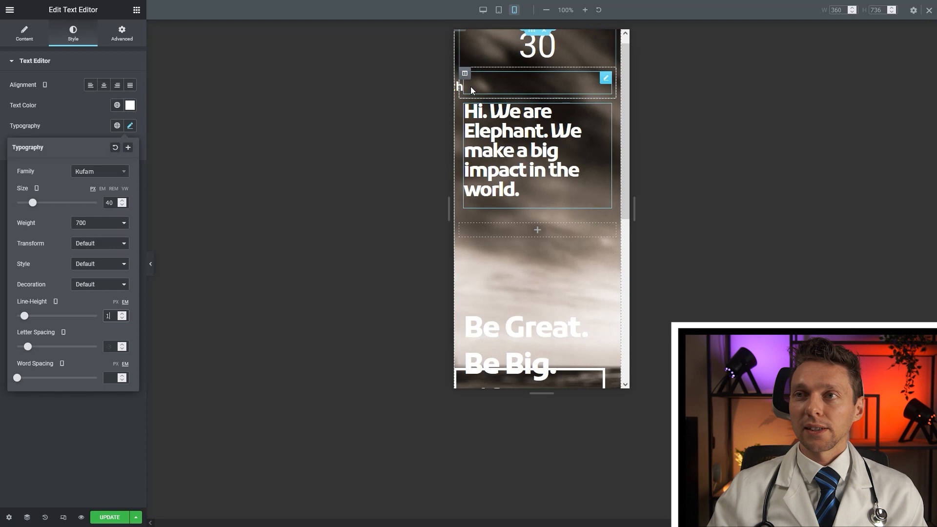
Set the "Days before launch" heading's mobile margin to 0 on all sides.
scroll(626, 124, "up", 1)
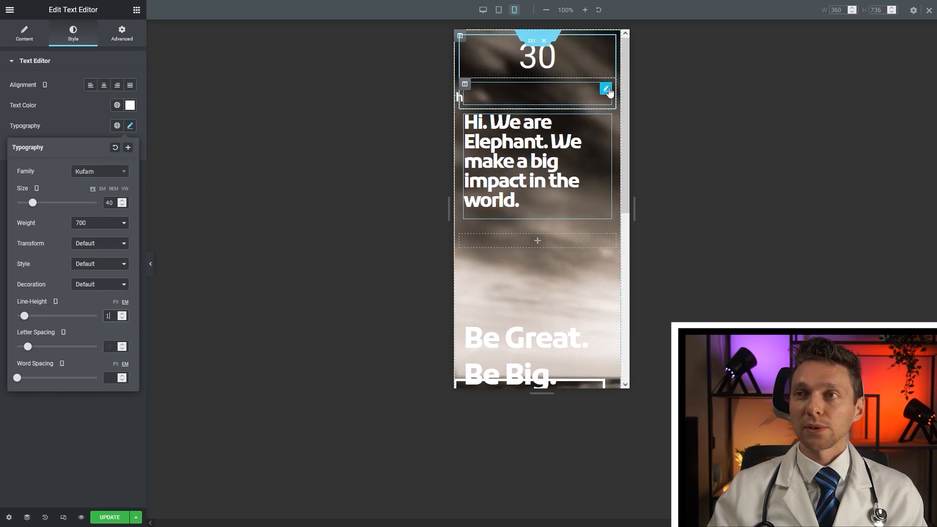
left_click(606, 89)
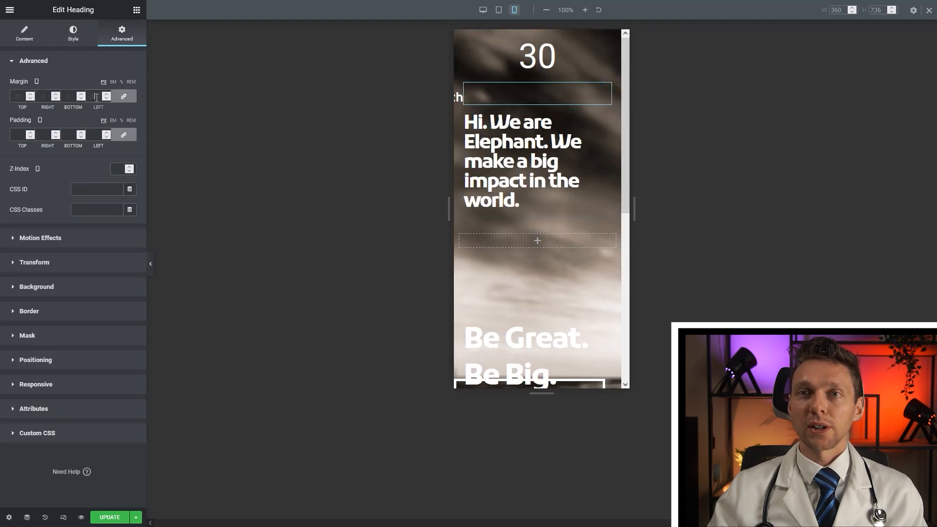
type("0")
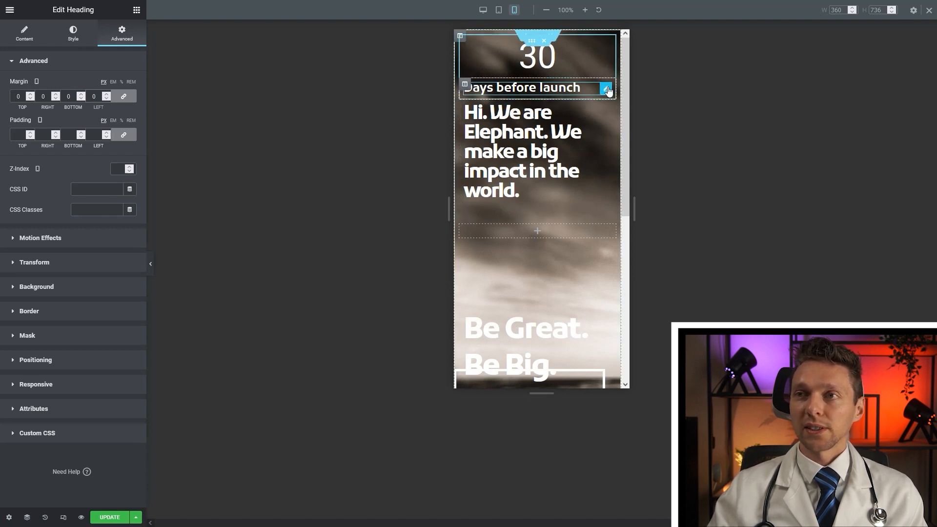
Set the "Days before launch" heading's mobile font size to 35 px and align the heading right.
left_click(76, 33)
left_click(130, 106)
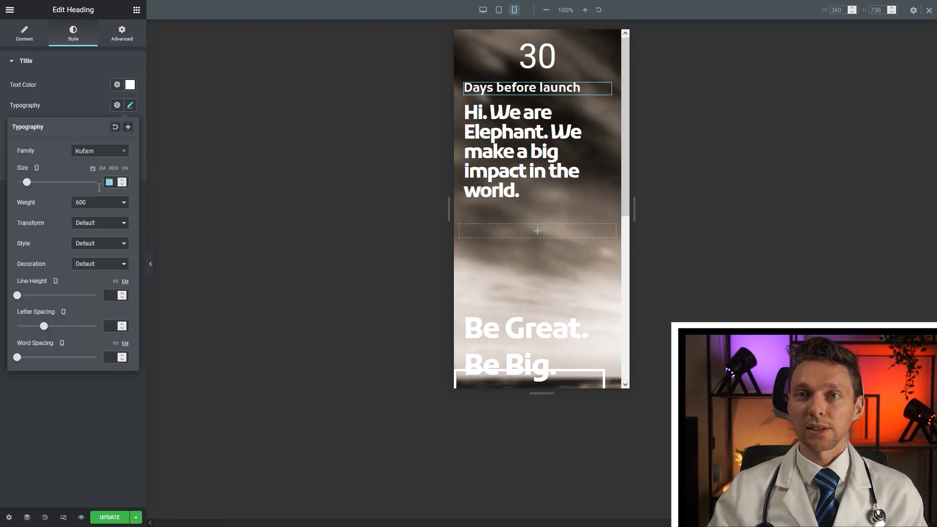
type("35")
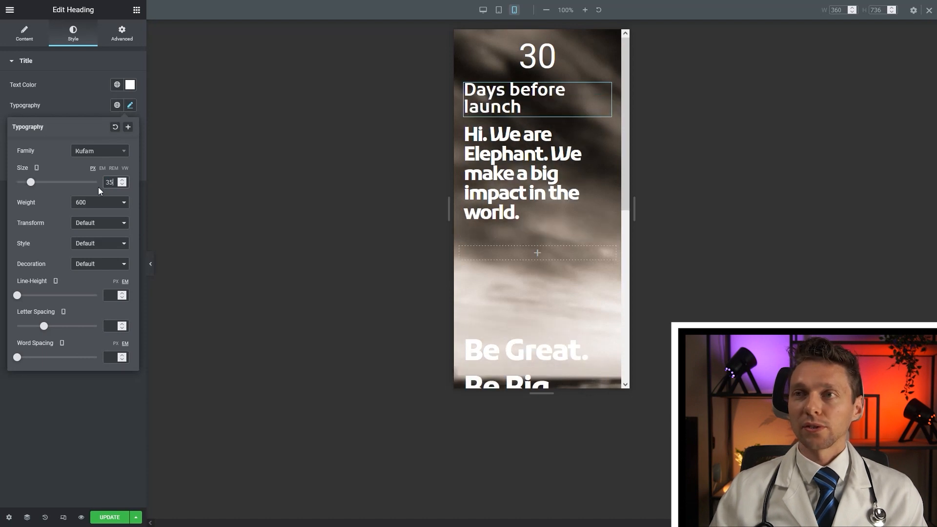
left_click(130, 109)
left_click(24, 35)
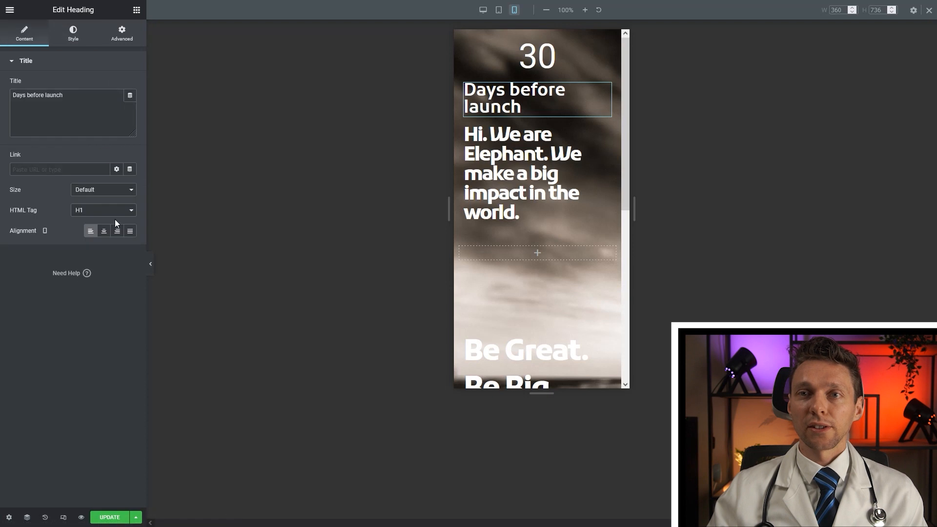
left_click(116, 234)
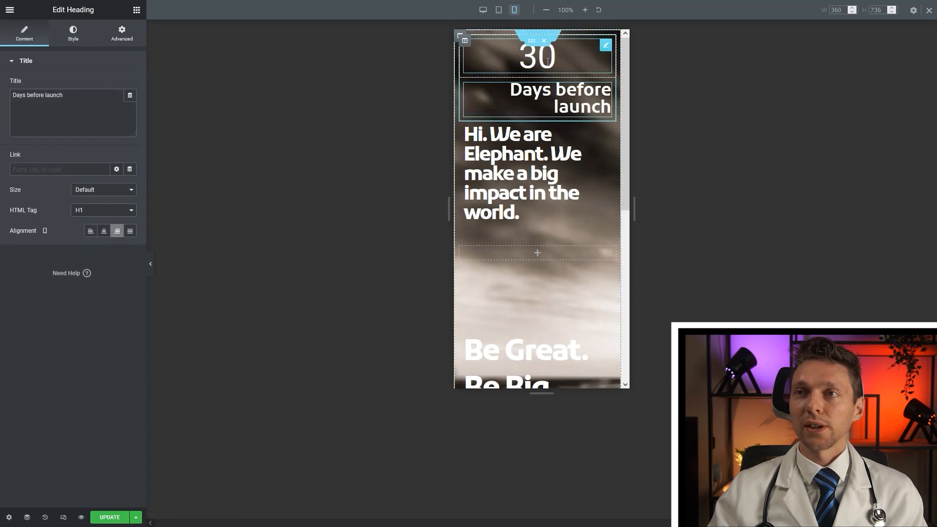
Move the divider frame up in the mobile layout so it starts just above "Be Great." and surrounds the slogan.
scroll(616, 286, "down", 5)
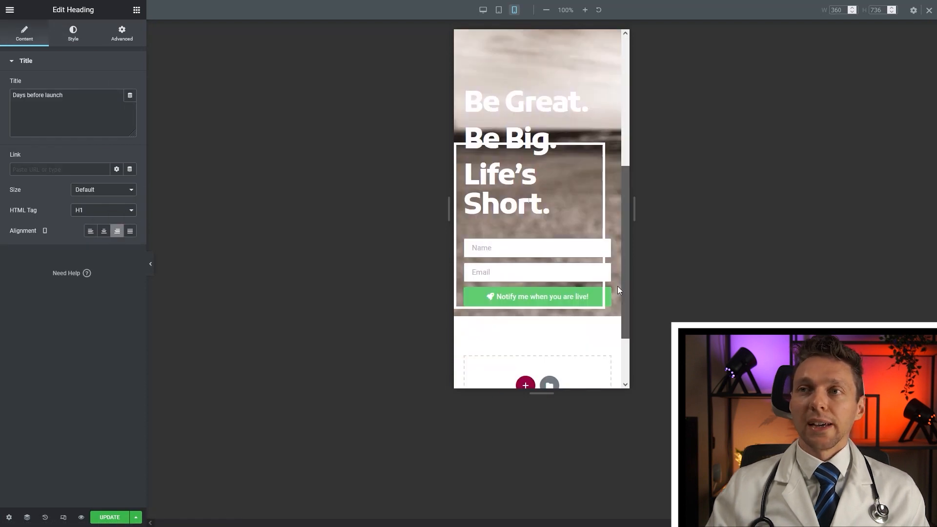
scroll(620, 256, "up", 1)
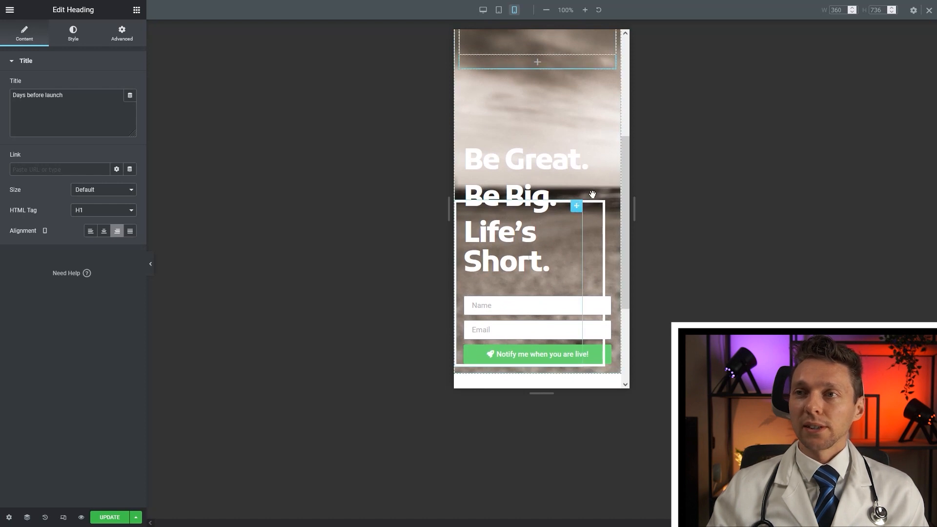
left_click(592, 131)
left_click_drag(632, 162, 630, 73)
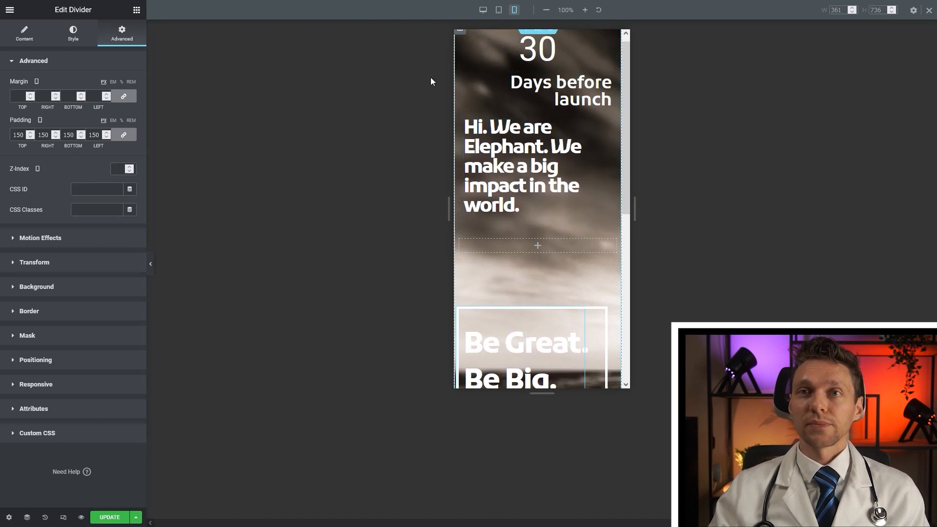
Set the outer section's mobile background image position to Center Center and its size to Cover.
left_click(540, 35)
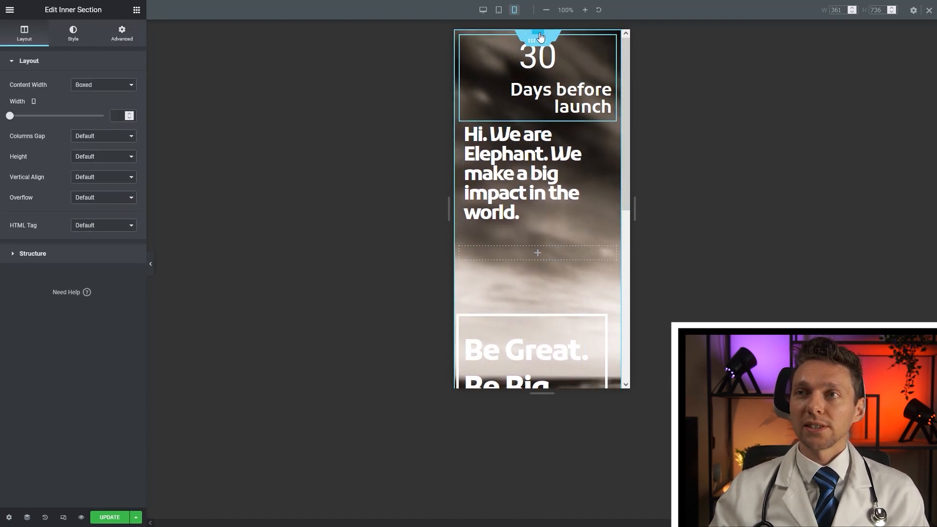
left_click(540, 35)
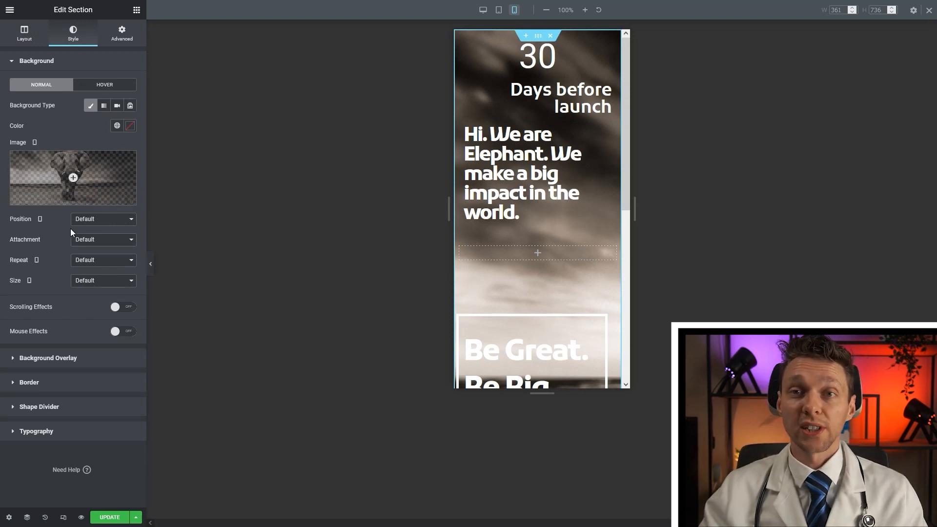
left_click(103, 222)
left_click(97, 243)
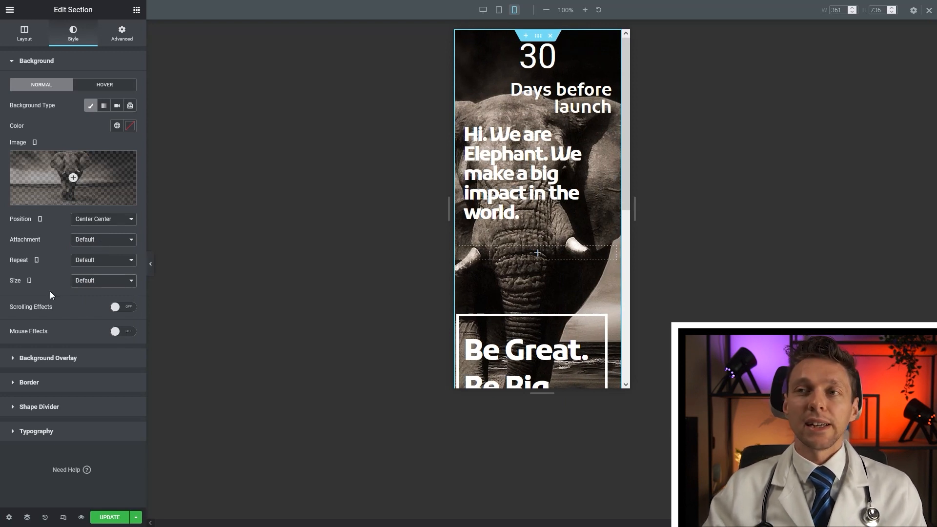
left_click(98, 281)
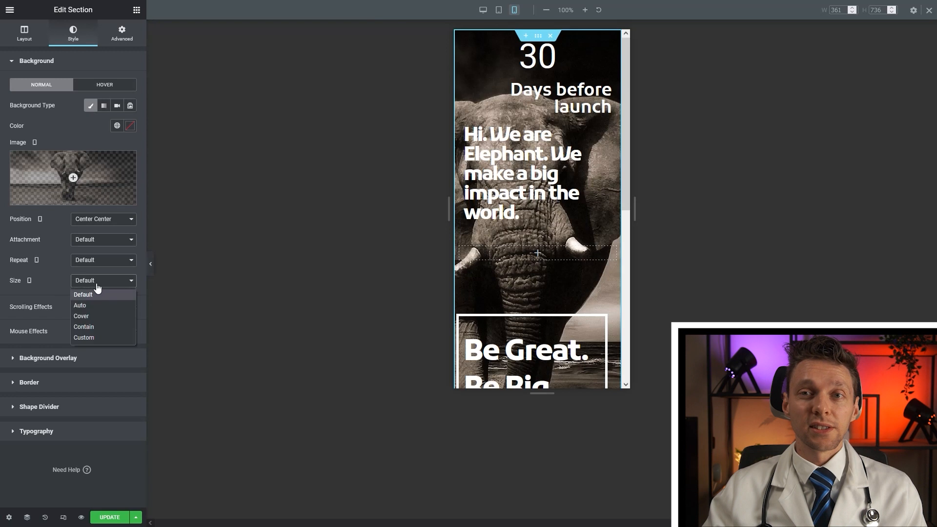
left_click(85, 316)
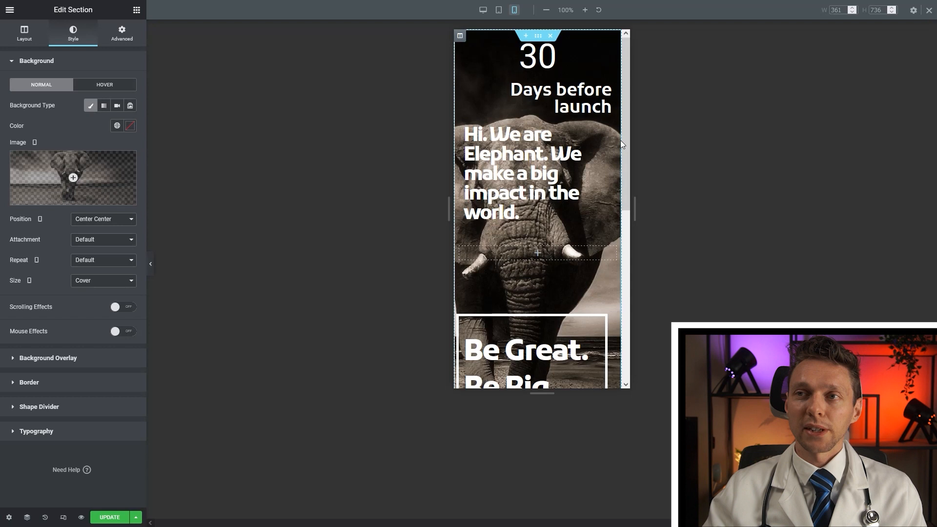
Check the rest of the mobile layout, then return to desktop view and review the elephant page in preview.
left_click_drag(624, 131, 416, 116)
left_click(484, 11)
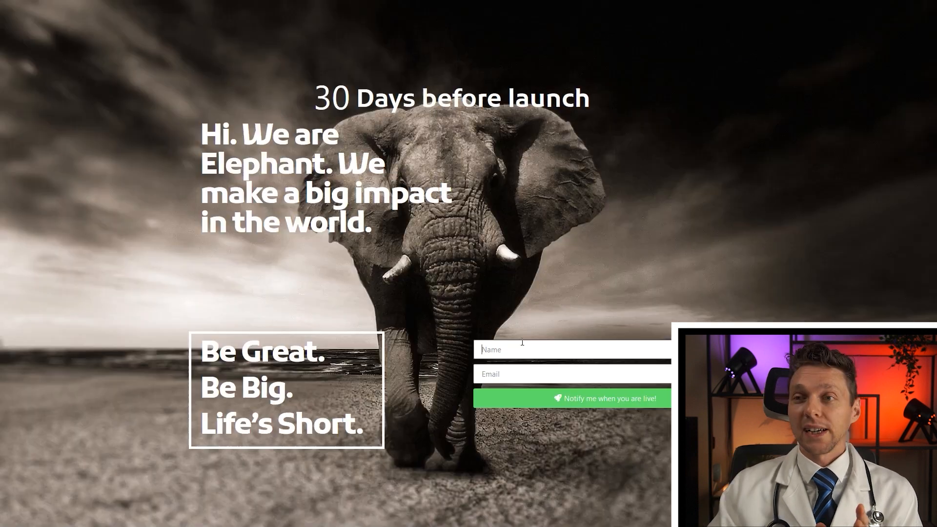
left_click(627, 280)
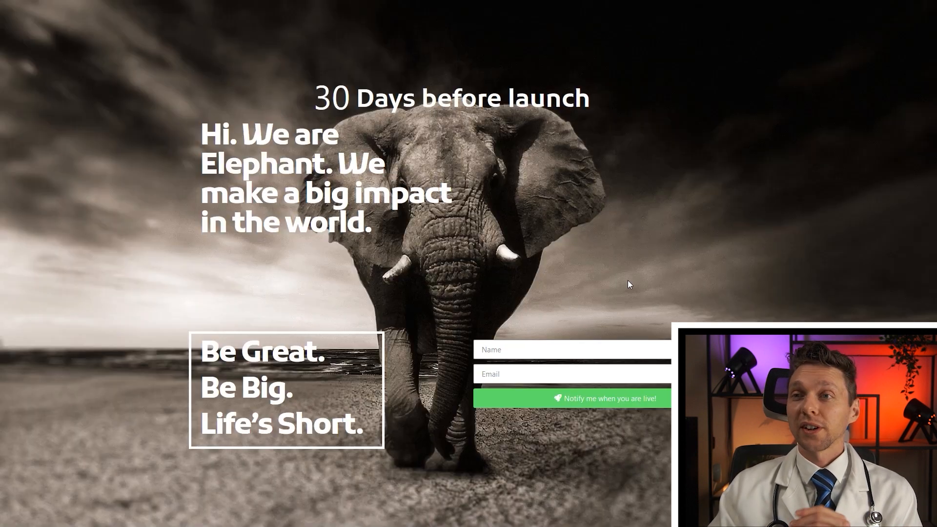
double_click(348, 109)
left_click(389, 131)
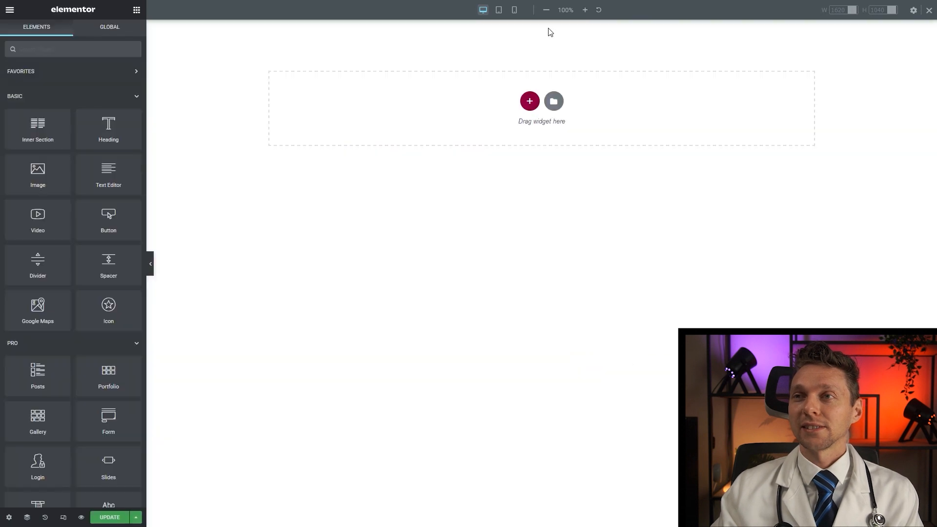
Add a two-column inner section to the blank page and place a Divider widget in its first column.
left_click(550, 27)
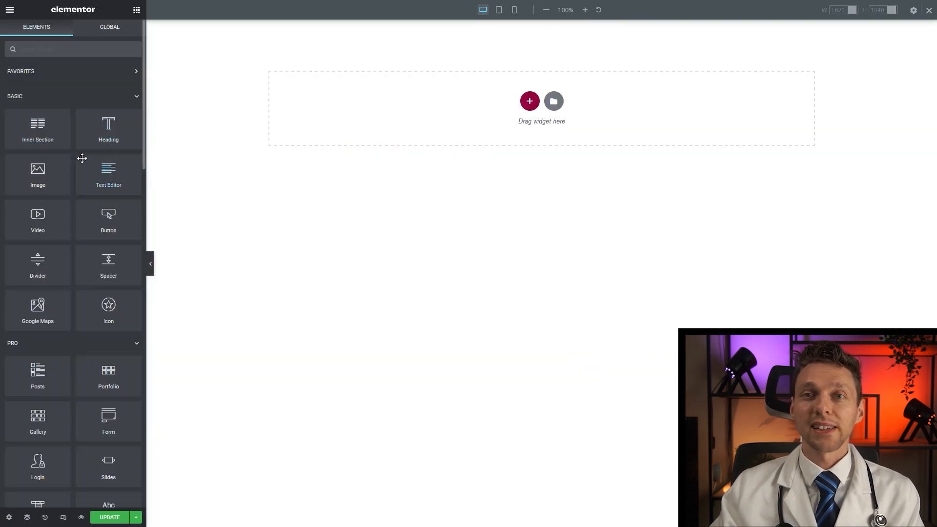
left_click_drag(43, 137, 518, 145)
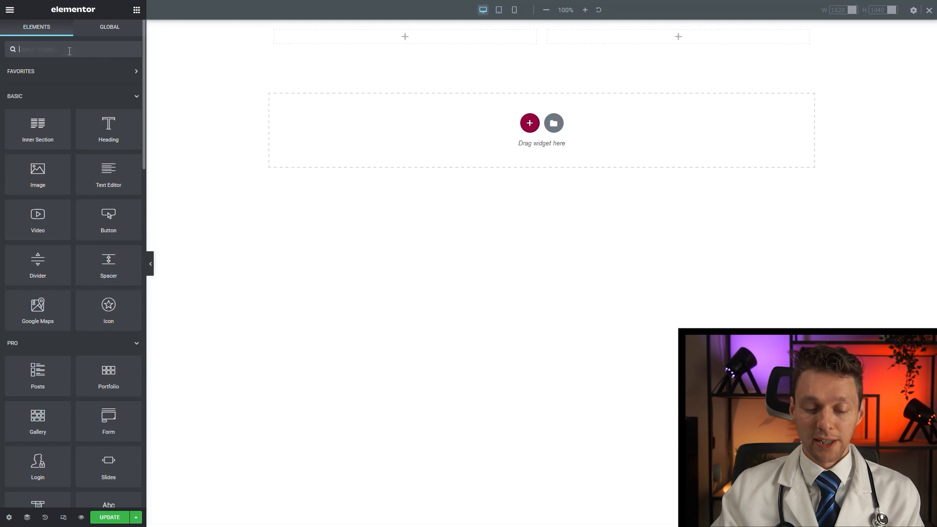
type("divider")
left_click_drag(45, 96, 403, 37)
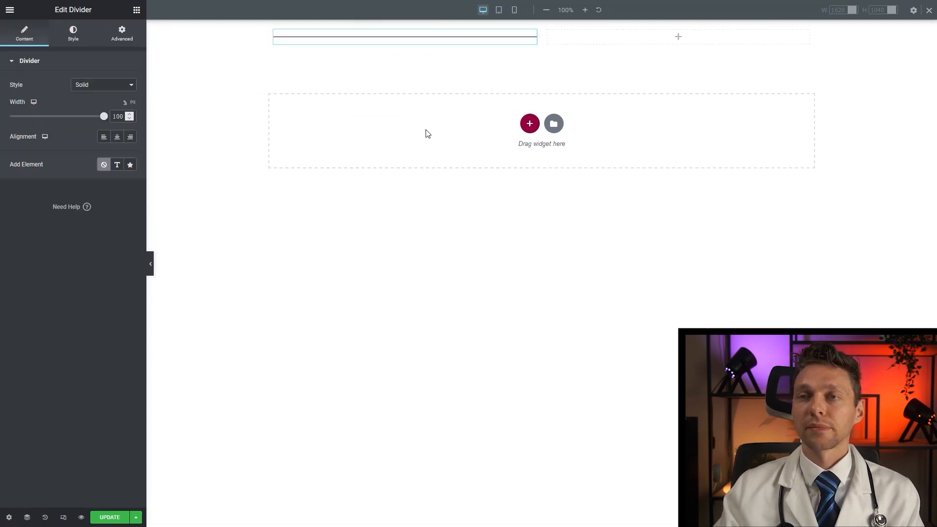
Give the divider the Double line style and a weight of 4.
left_click(113, 93)
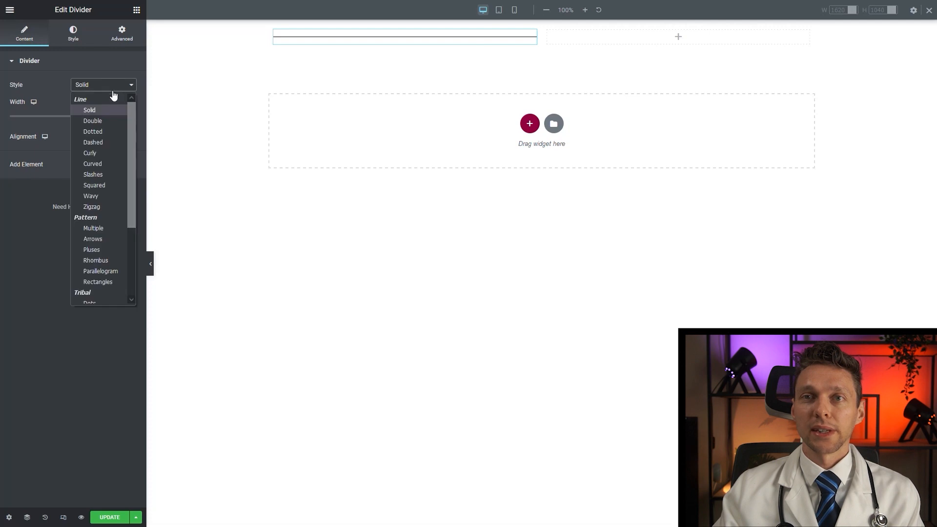
left_click(101, 121)
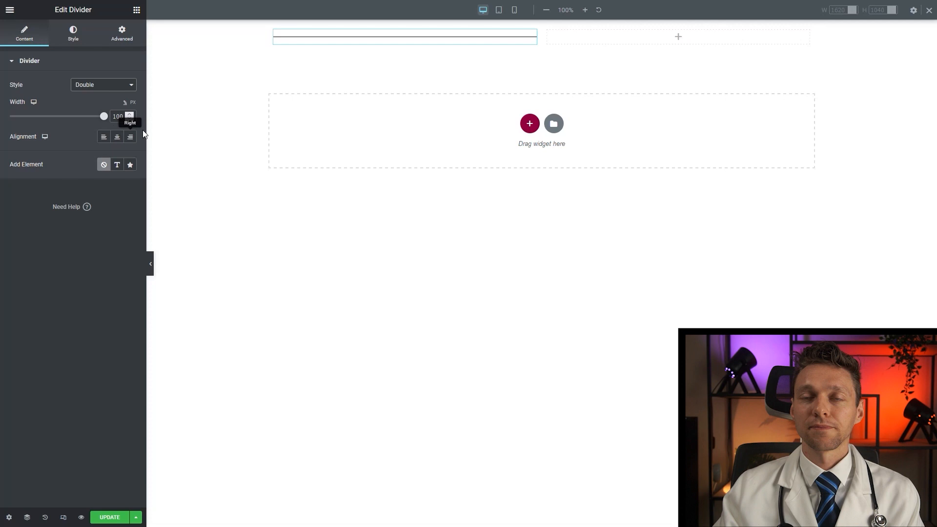
left_click(73, 33)
left_click(120, 116)
type("4")
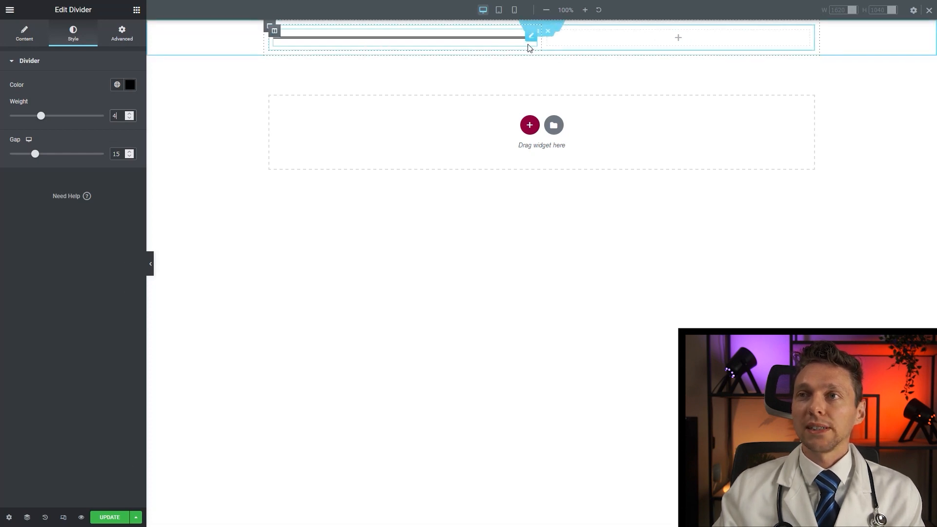
Duplicate the divider's column and move the copy to the far end of the row, leaving the empty column in the middle.
right_click(274, 35)
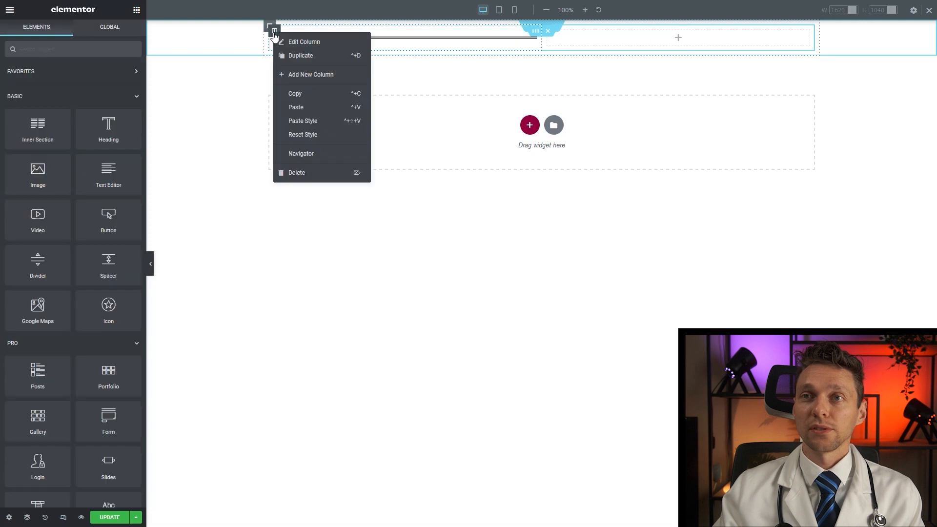
left_click(302, 59)
left_click_drag(456, 30, 731, 43)
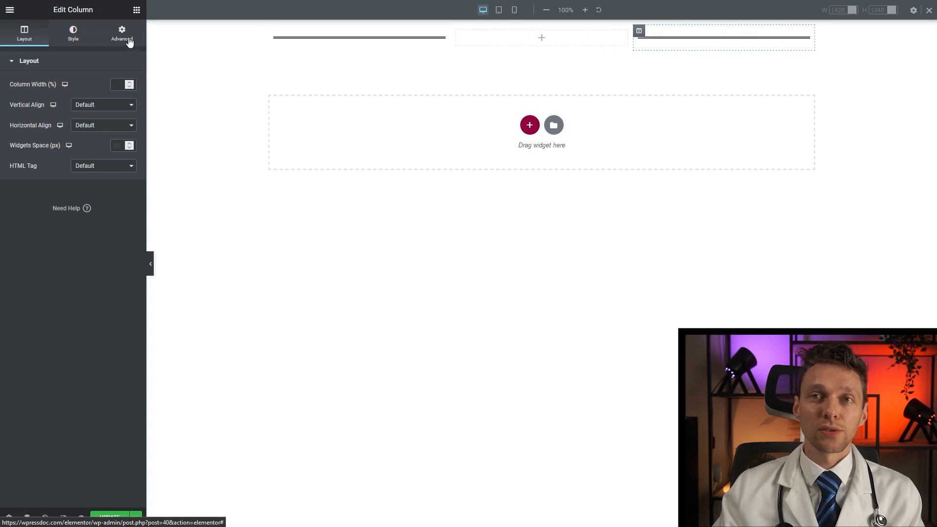
Place a Social Icons widget in the empty middle column and remove its Twitter and Youtube items.
left_click(136, 10)
left_click(73, 56)
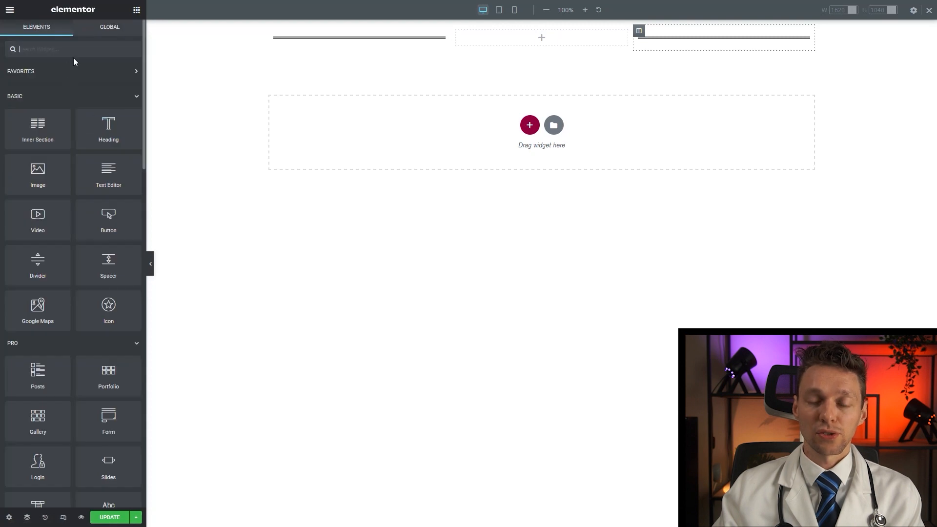
type("social")
left_click_drag(39, 80, 546, 39)
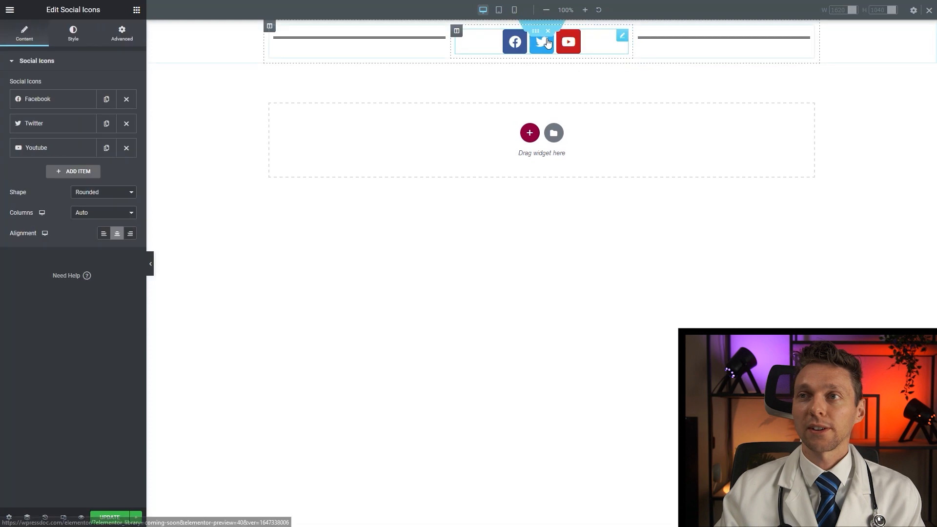
left_click(126, 123)
left_click(126, 123)
Replace the Facebook item's icon with the plain Facebook F icon from the icon library.
left_click(46, 102)
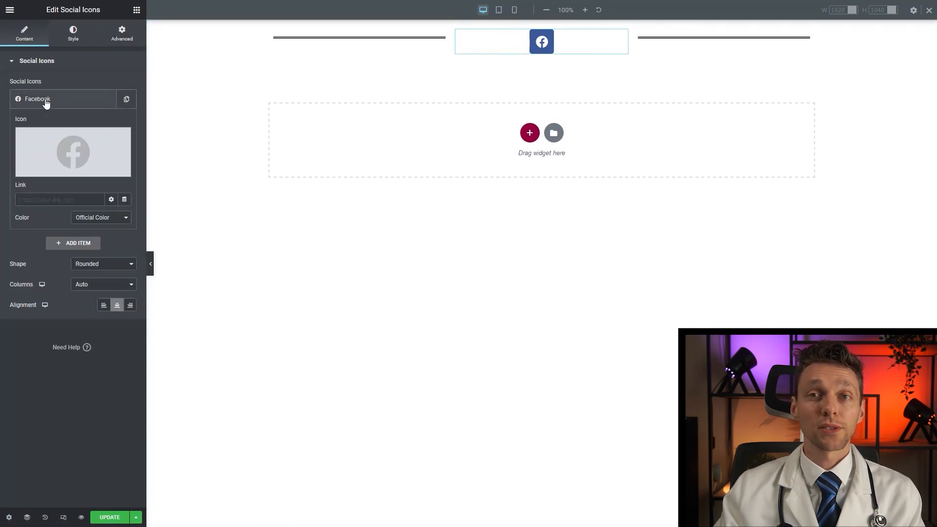
mouse_move(75, 155)
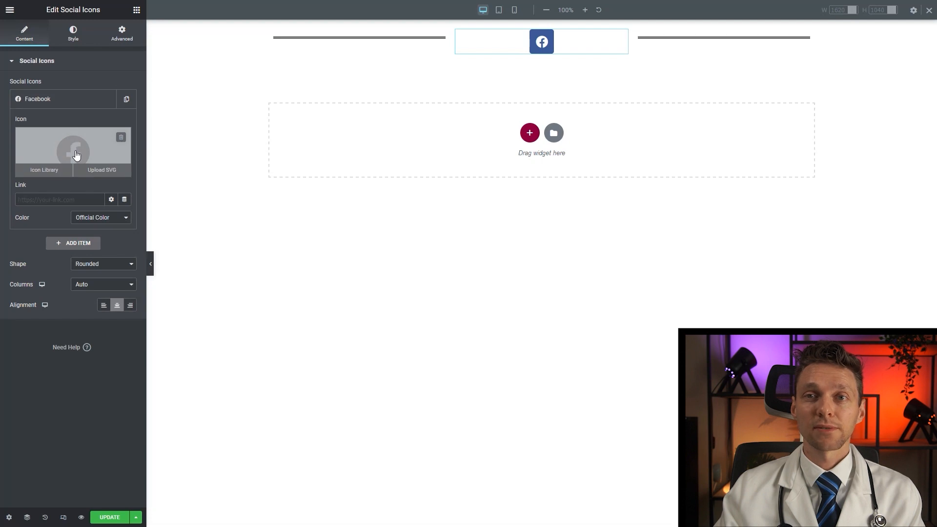
left_click(72, 148)
left_click(395, 115)
type("facebook")
left_click(223, 152)
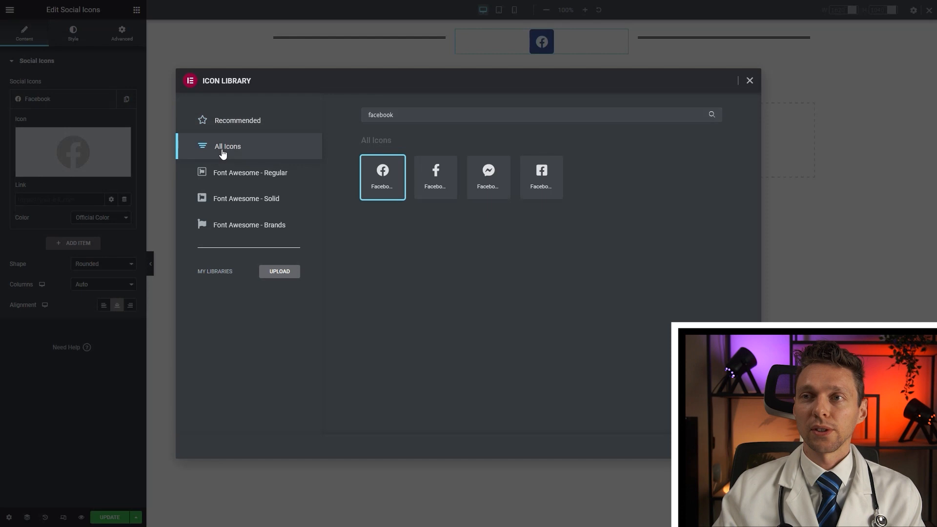
left_click(436, 182)
left_click(734, 446)
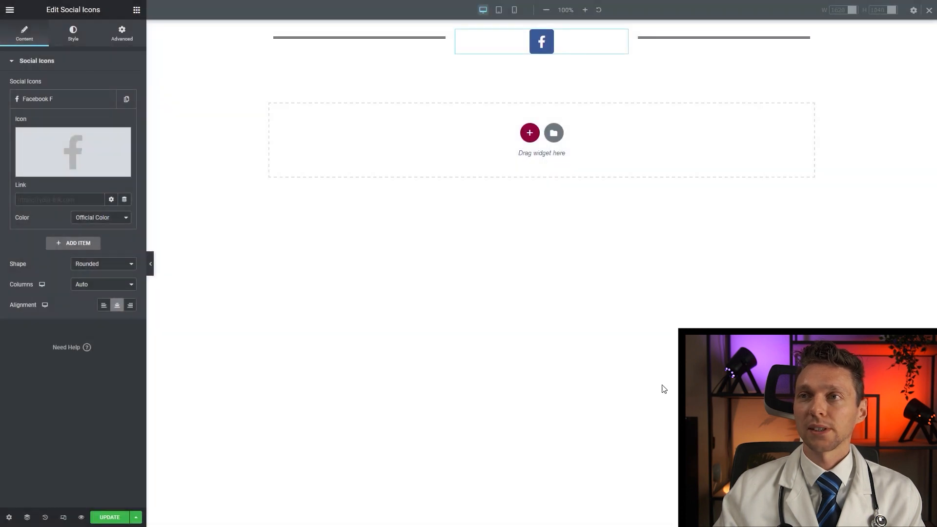
Give the Facebook item custom colors with a fully transparent primary color and a black #000000 secondary color.
left_click(99, 219)
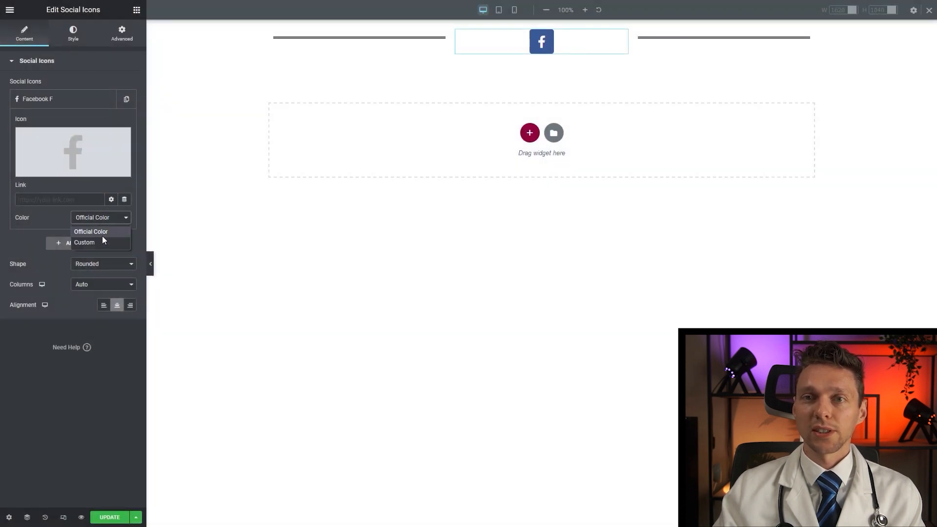
left_click(102, 238)
left_click(124, 236)
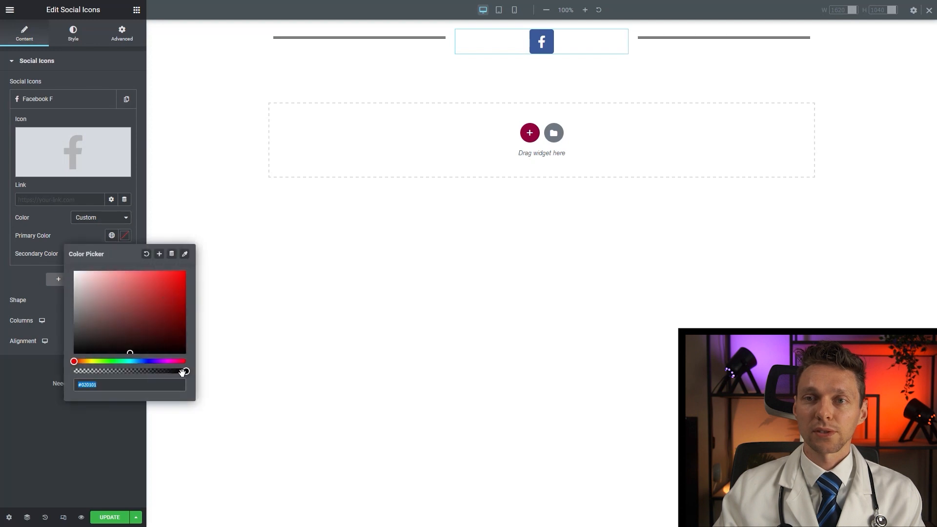
left_click_drag(180, 373, 61, 377)
left_click(130, 240)
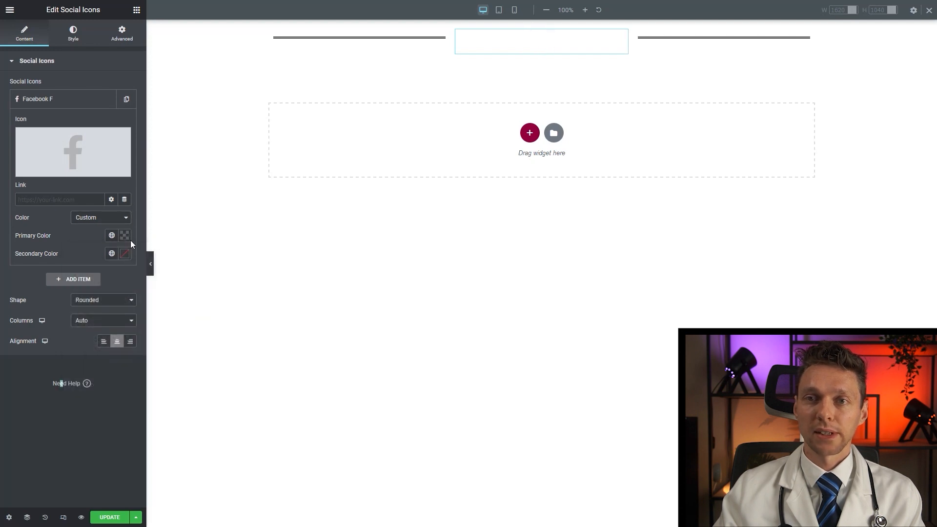
left_click(125, 254)
type("#FFFFFF")
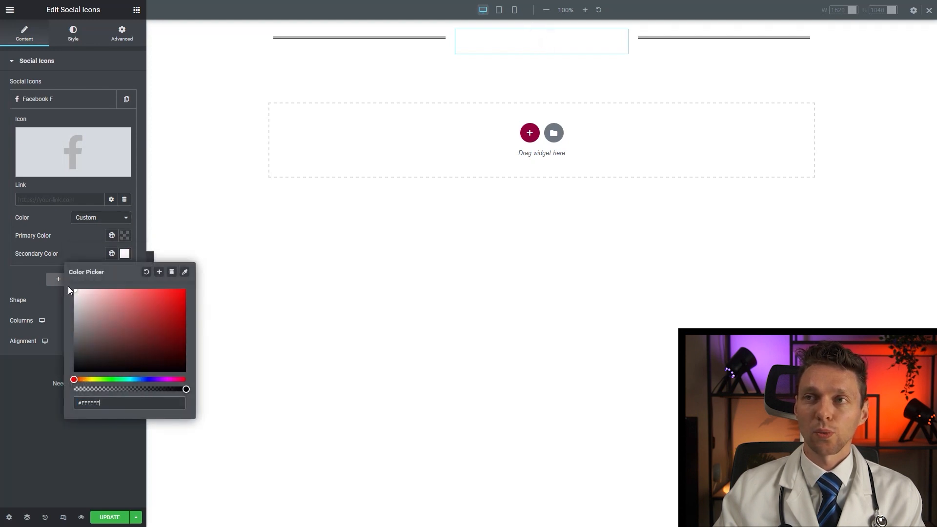
left_click_drag(146, 351, 193, 388)
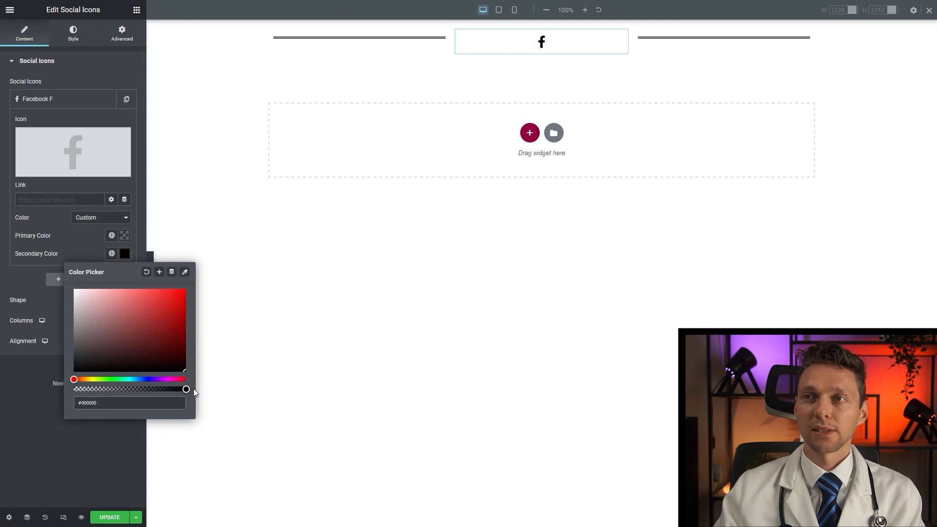
left_click(92, 101)
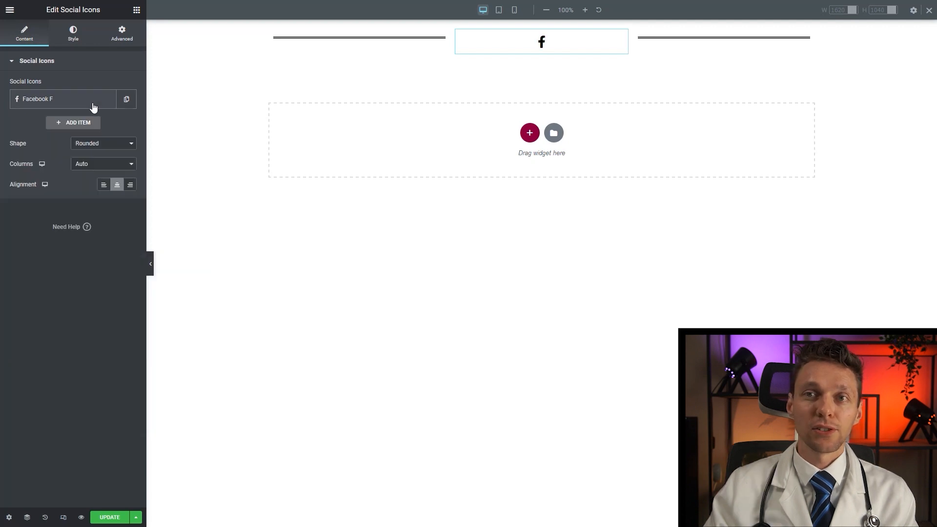
Duplicate the Facebook item in the social icons and change the copy's icon to the plain LinkedIn In icon.
left_click(126, 101)
left_click(70, 128)
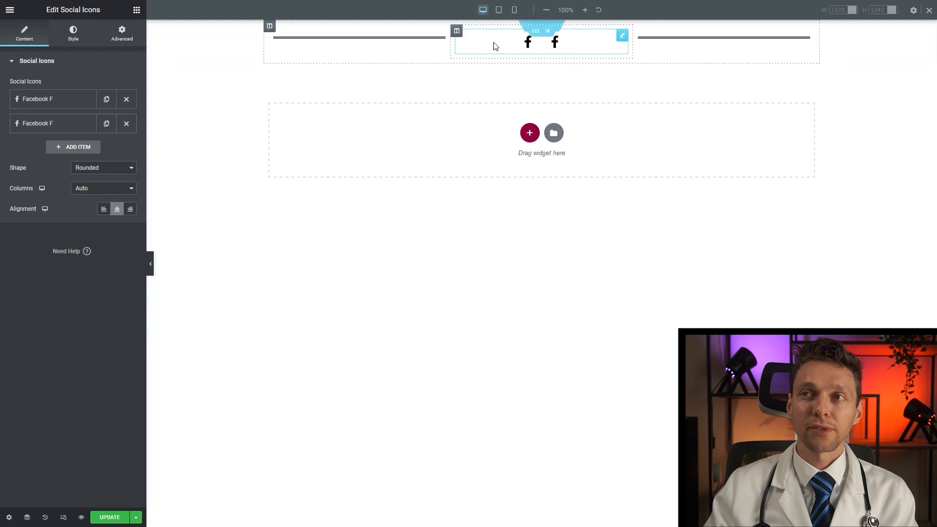
left_click(76, 176)
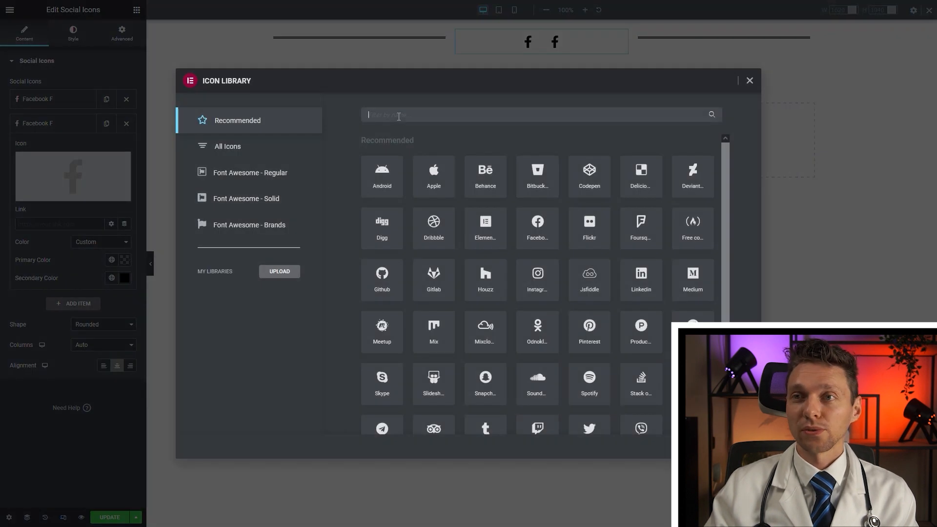
type("linkedin")
left_click(383, 176)
left_click(226, 145)
left_click(445, 188)
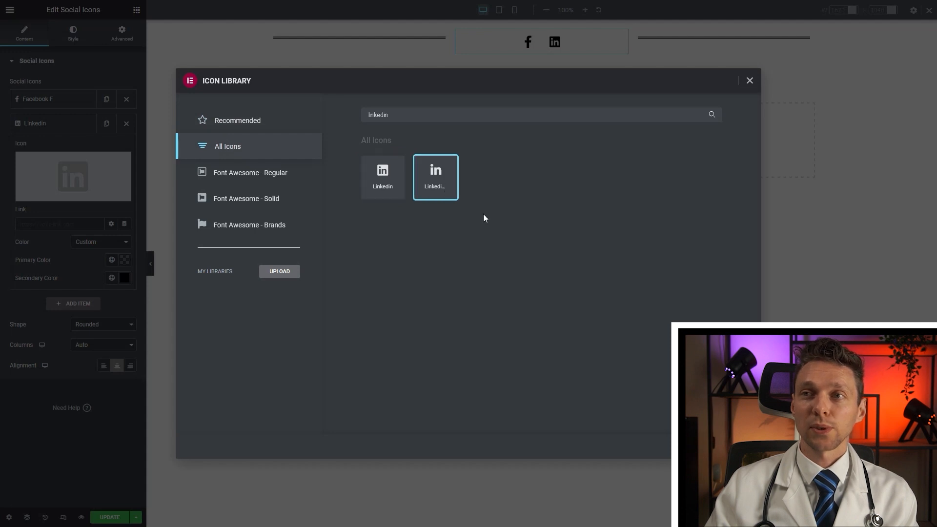
double_click(444, 191)
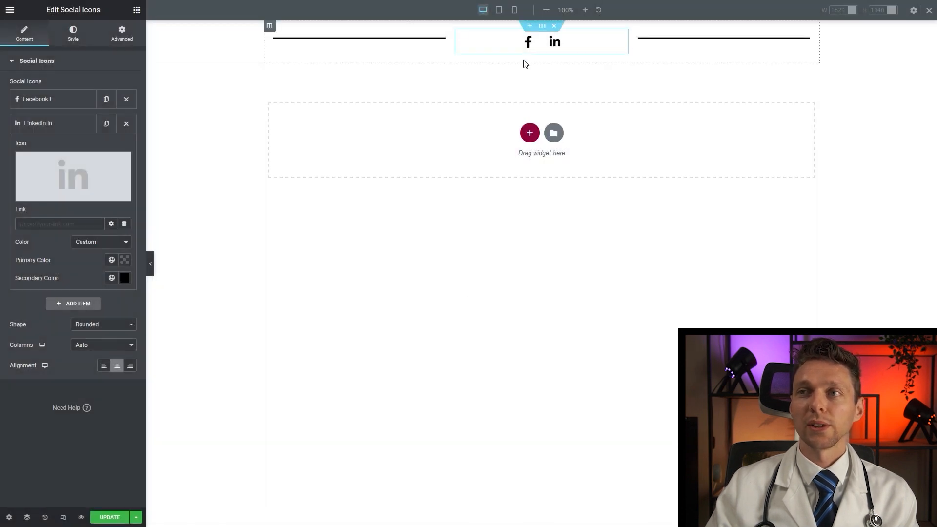
Duplicate the LinkedIn item and replace the copy's icon with the Tiktok icon from the full icon library.
left_click(107, 125)
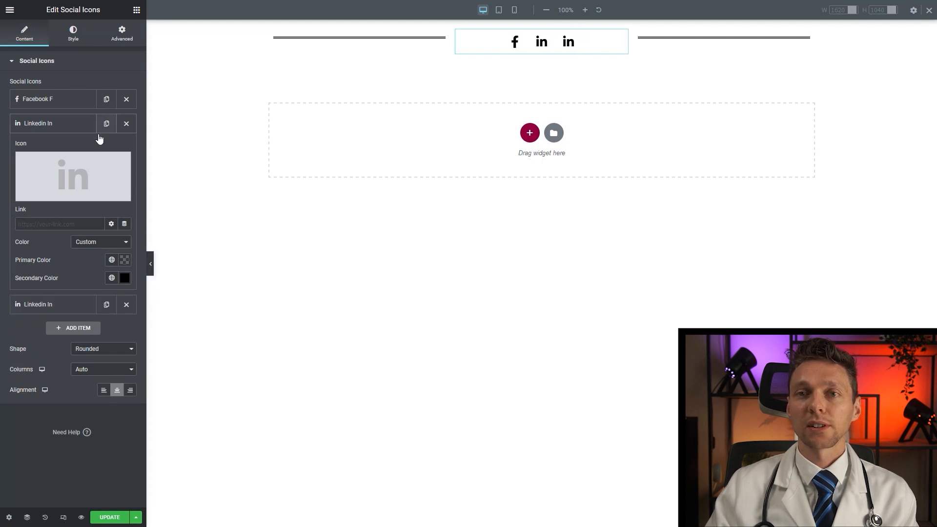
left_click(44, 303)
left_click(76, 197)
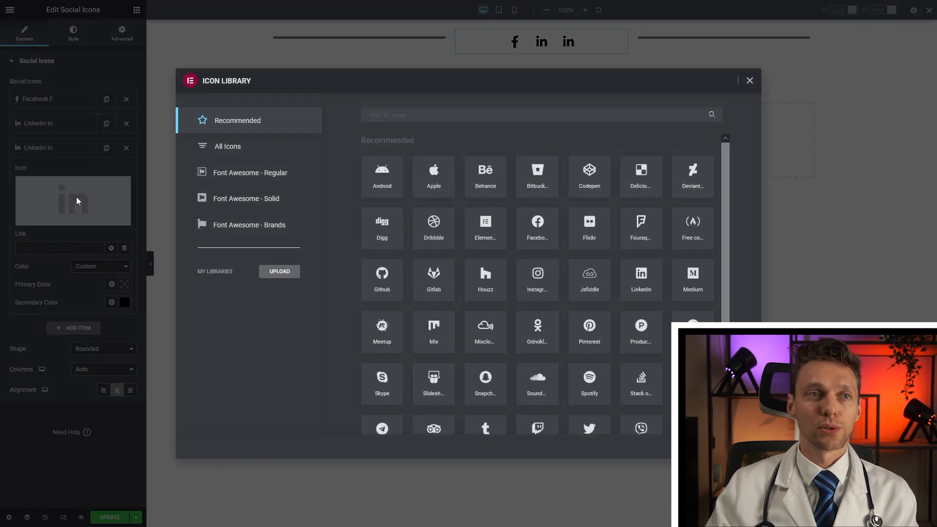
left_click(436, 113)
type("tiktok")
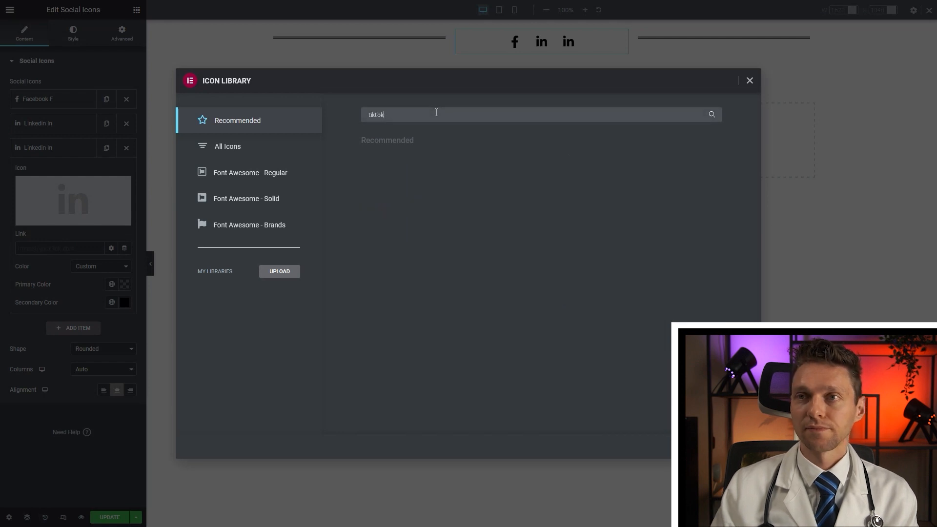
left_click(249, 152)
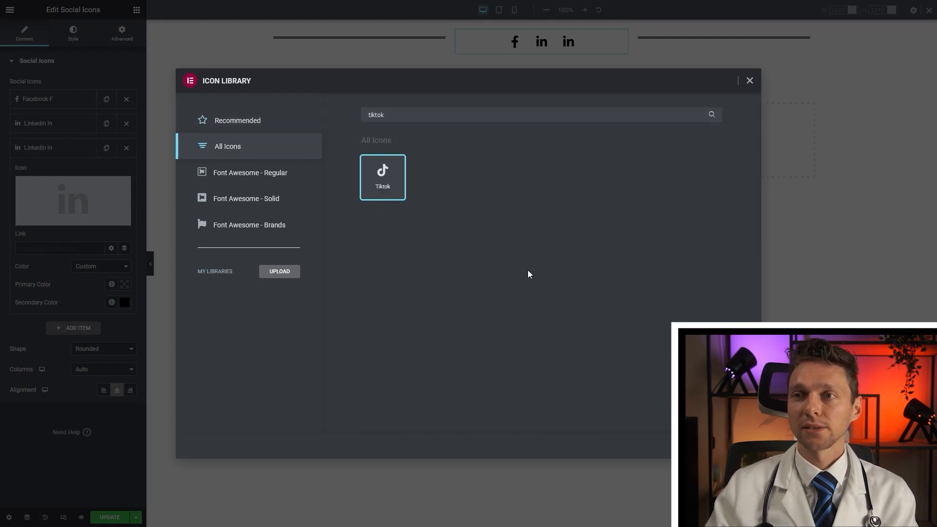
left_click(736, 446)
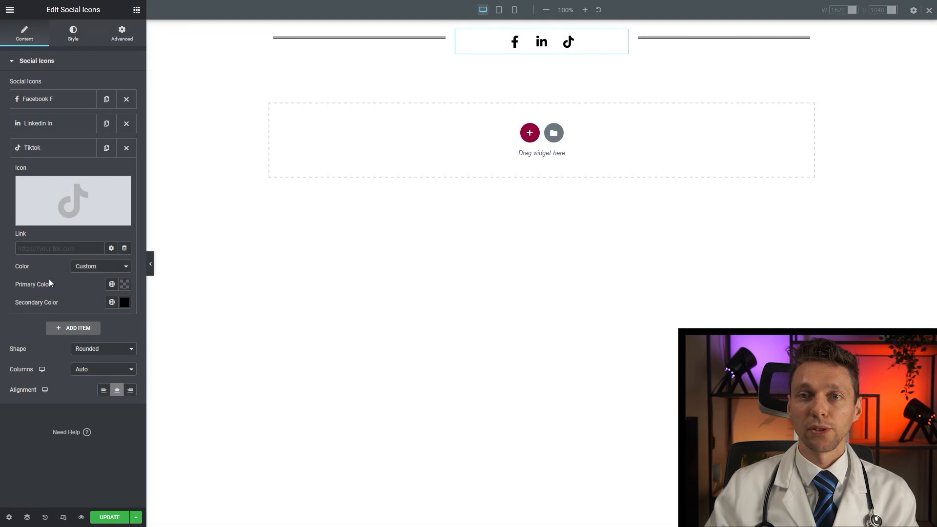
left_click(53, 247)
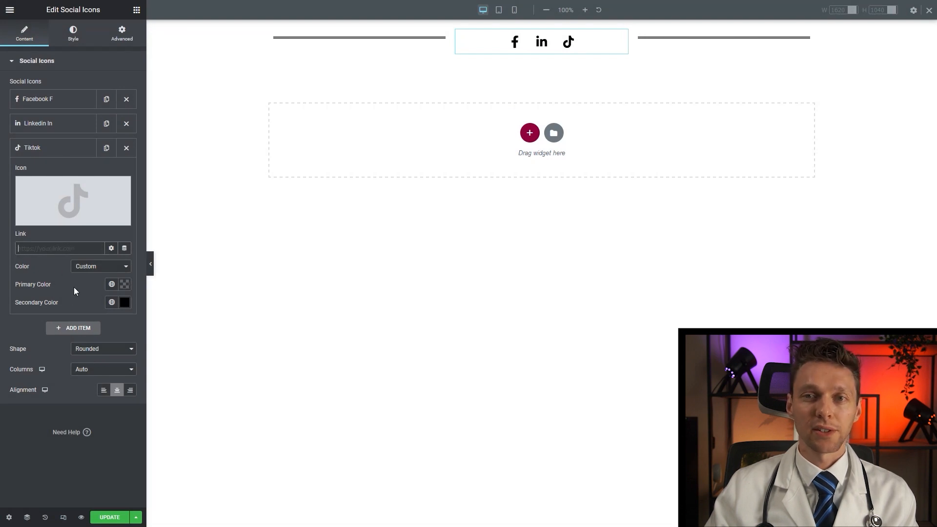
Duplicate the Tiktok item and replace the copy's icon with the Instagram icon.
left_click(106, 147)
left_click(60, 335)
left_click(96, 236)
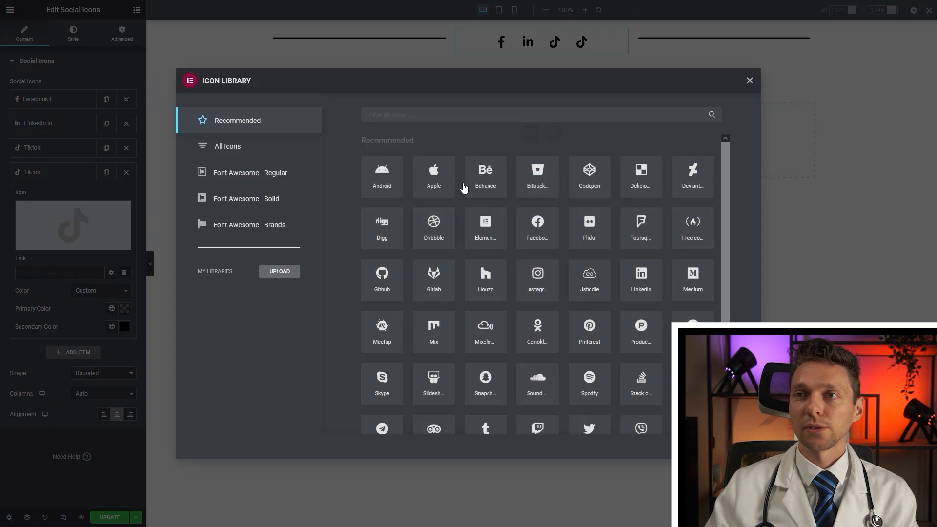
left_click(504, 118)
type("insta")
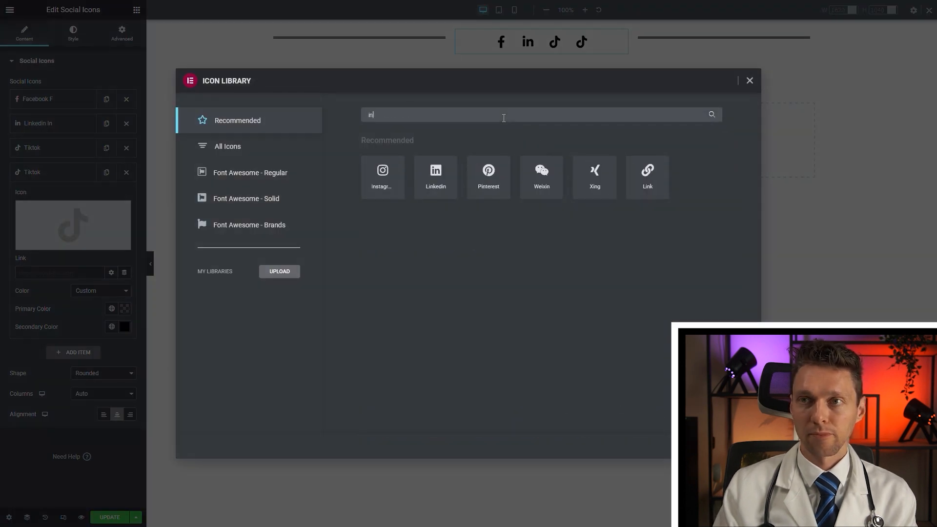
left_click(401, 177)
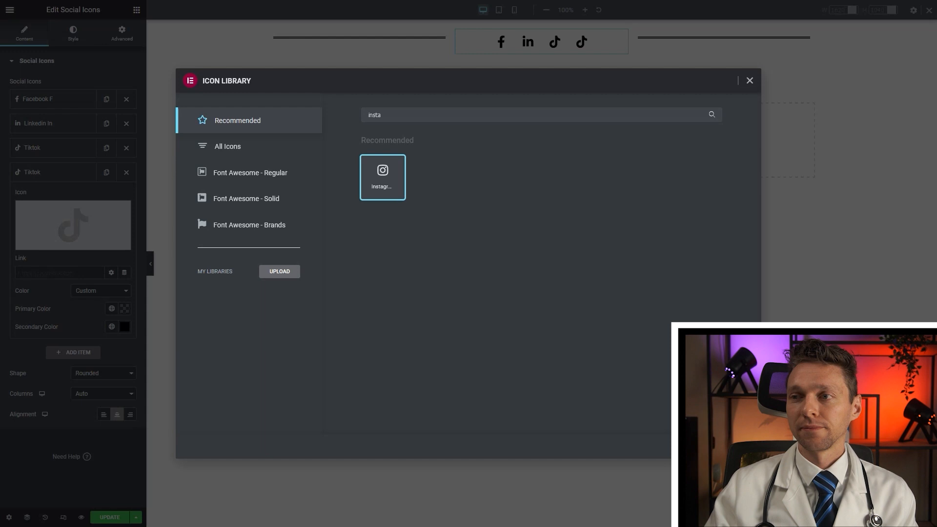
left_click(735, 447)
Duplicate the Instagram item and replace the copy's icon with the Whatsapp icon.
left_click(107, 174)
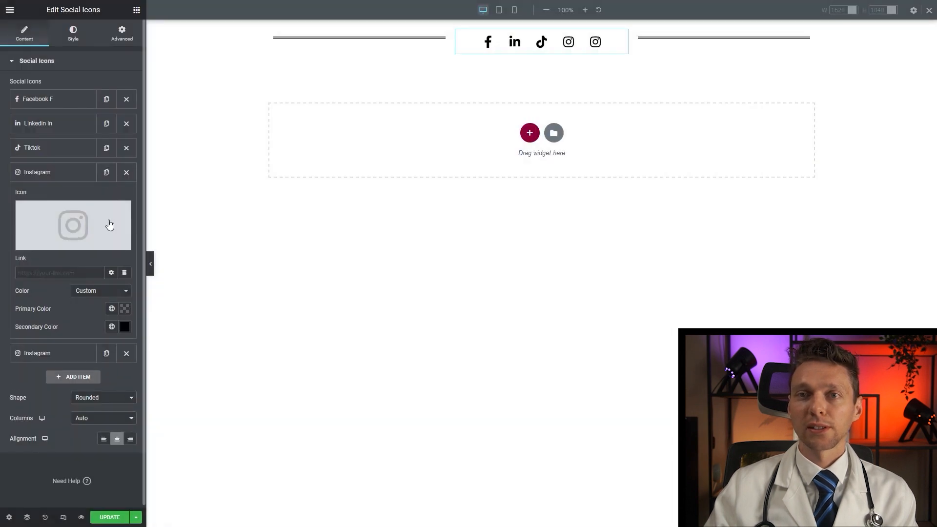
left_click(64, 359)
left_click(114, 256)
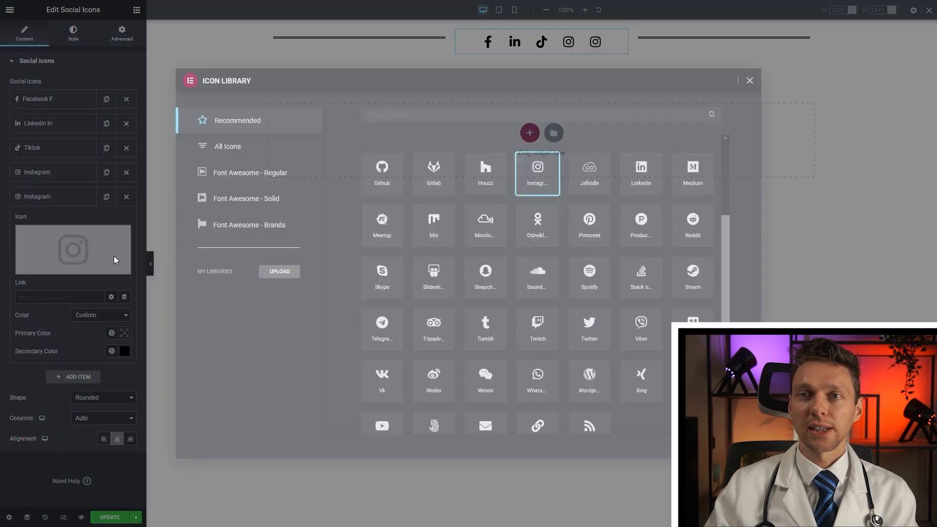
left_click(425, 120)
type("whatsa")
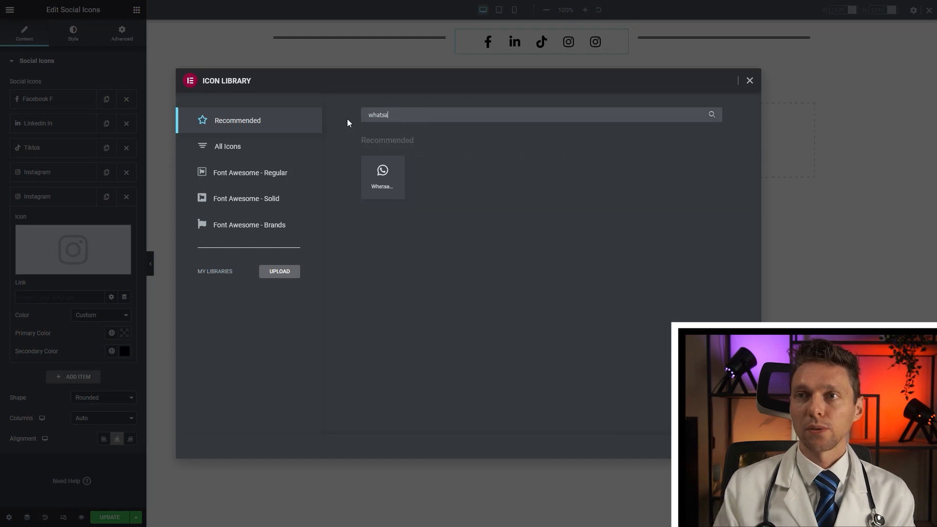
key("BackSpace")
left_click(368, 174)
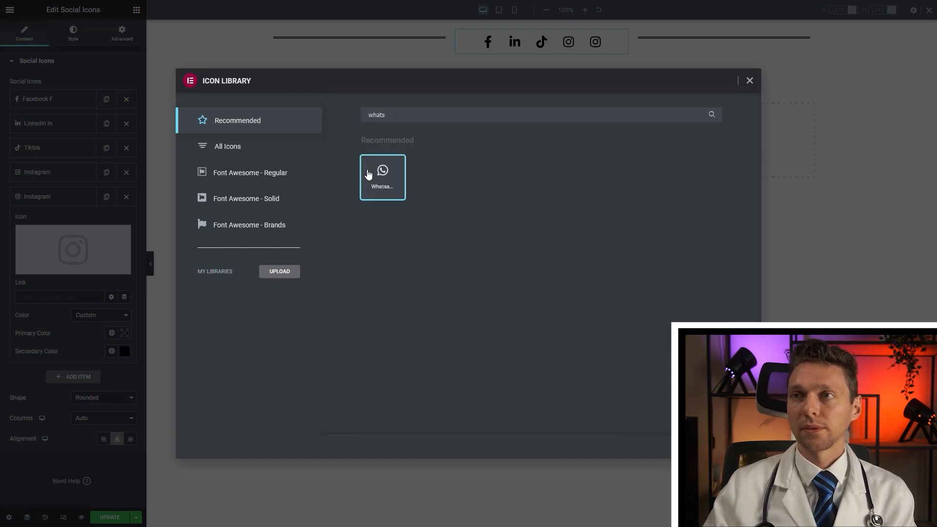
left_click(728, 447)
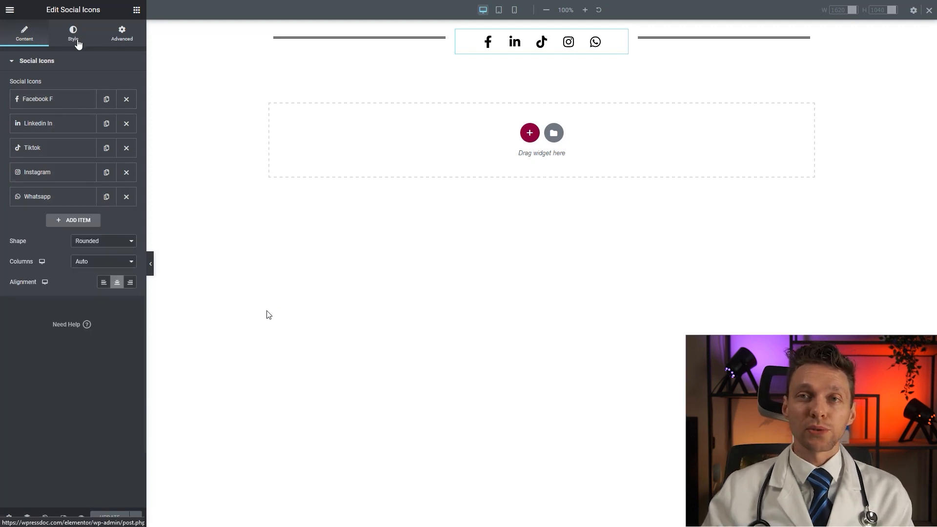
Set the social icons' hover animation to Grow and update the page.
left_click(77, 42)
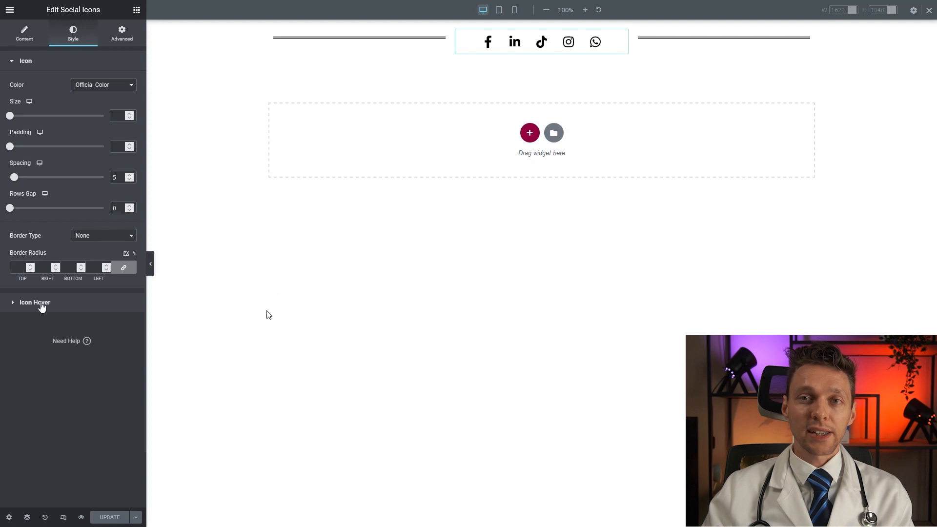
left_click(41, 303)
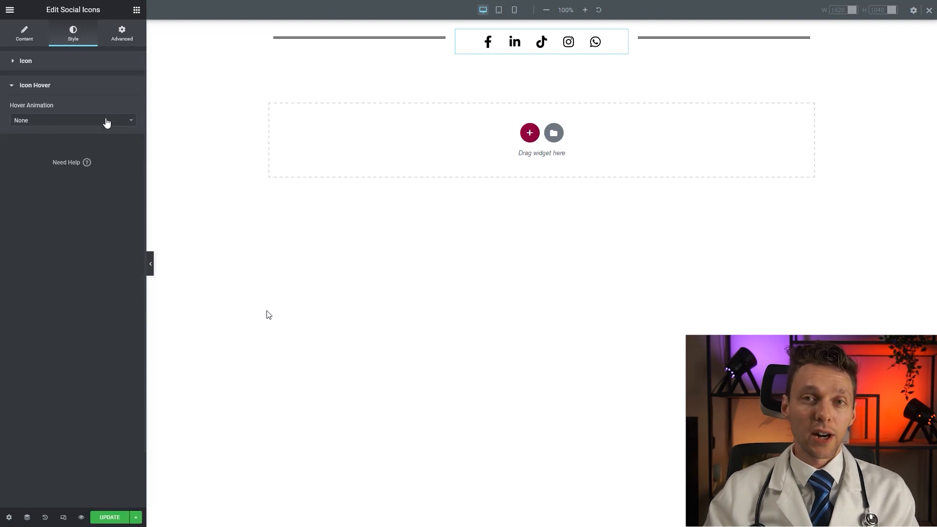
left_click(106, 120)
left_click(102, 149)
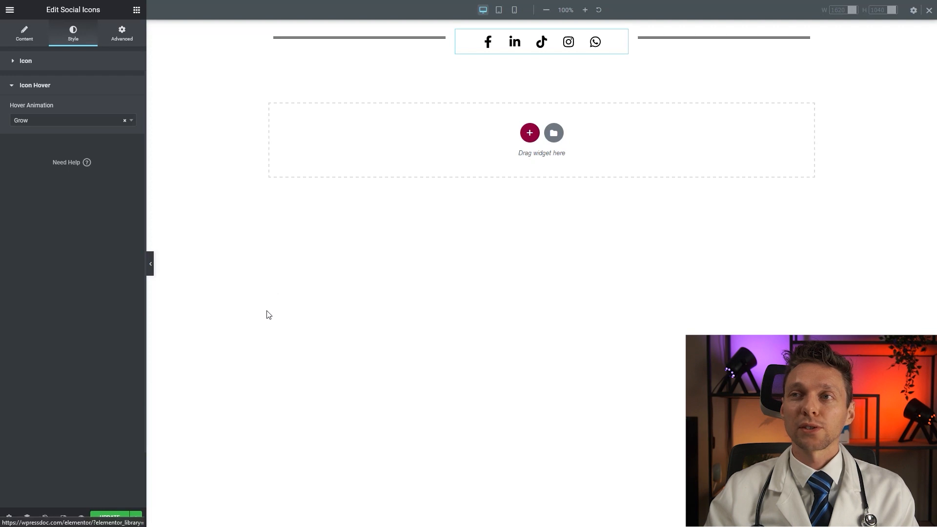
left_click(116, 515)
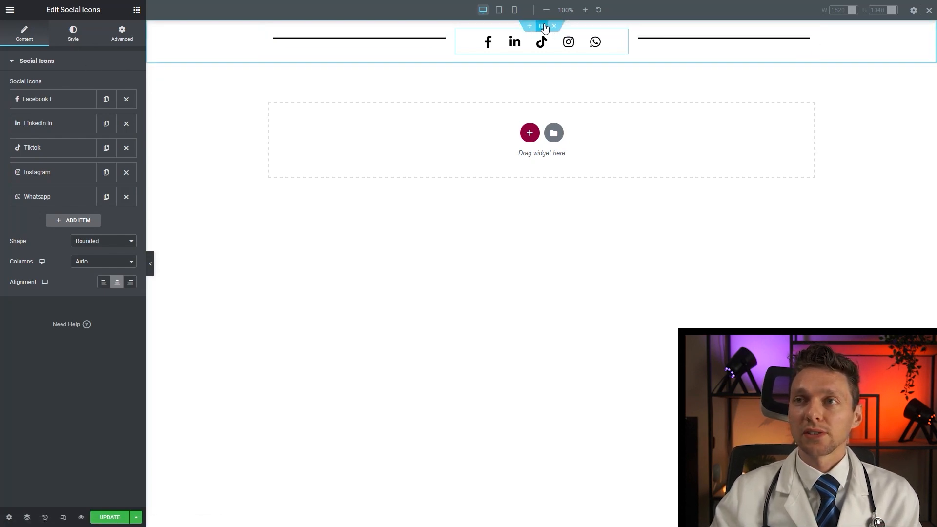
Set the inner section holding the dividers and icons to Full Width content with No Gap between columns.
left_click(541, 26)
left_click(540, 31)
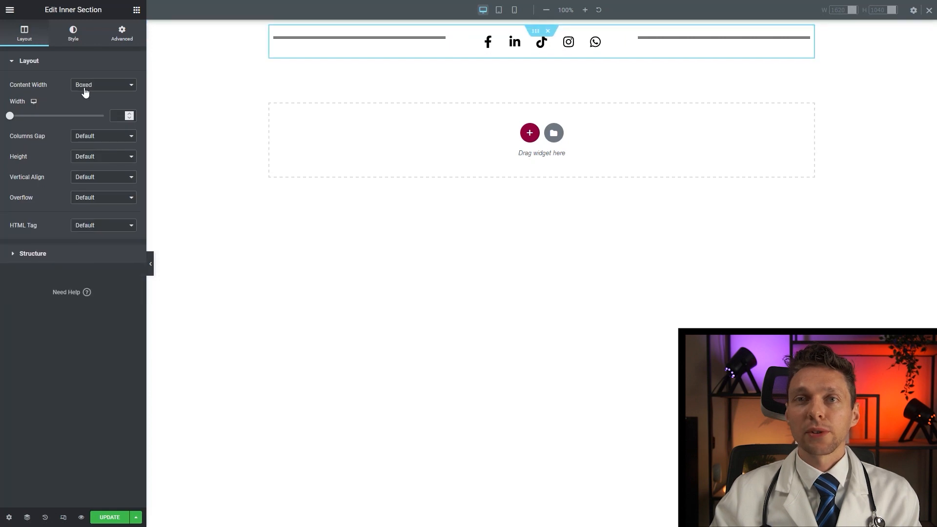
left_click(89, 87)
left_click(92, 109)
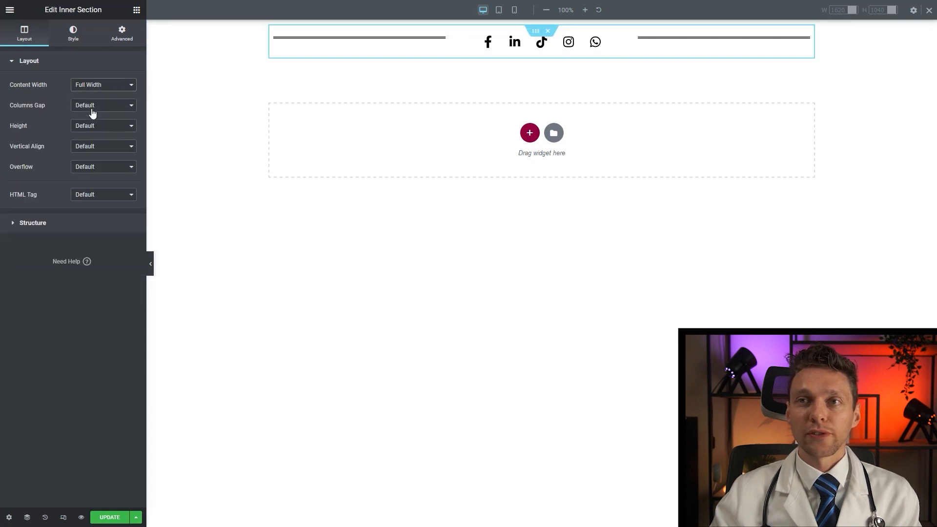
left_click(103, 107)
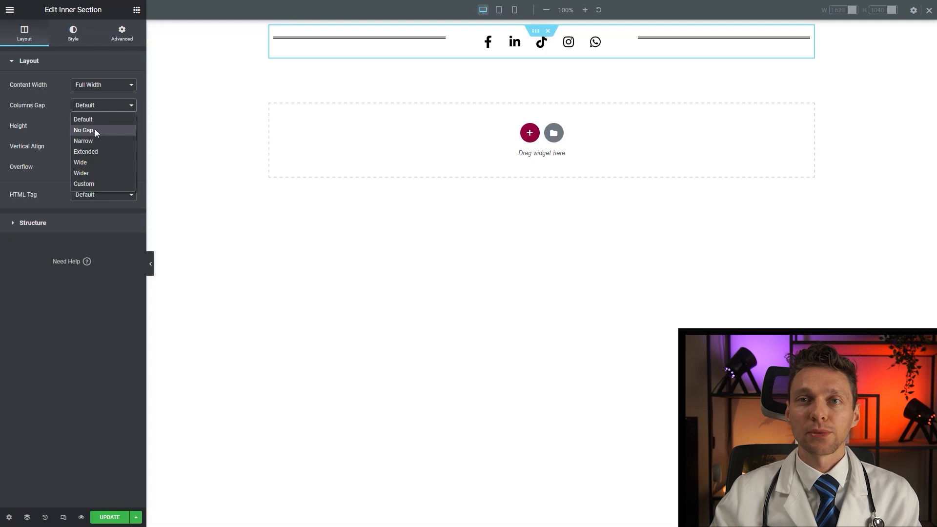
left_click(95, 153)
key("ctrl+z")
left_click(98, 108)
left_click(93, 132)
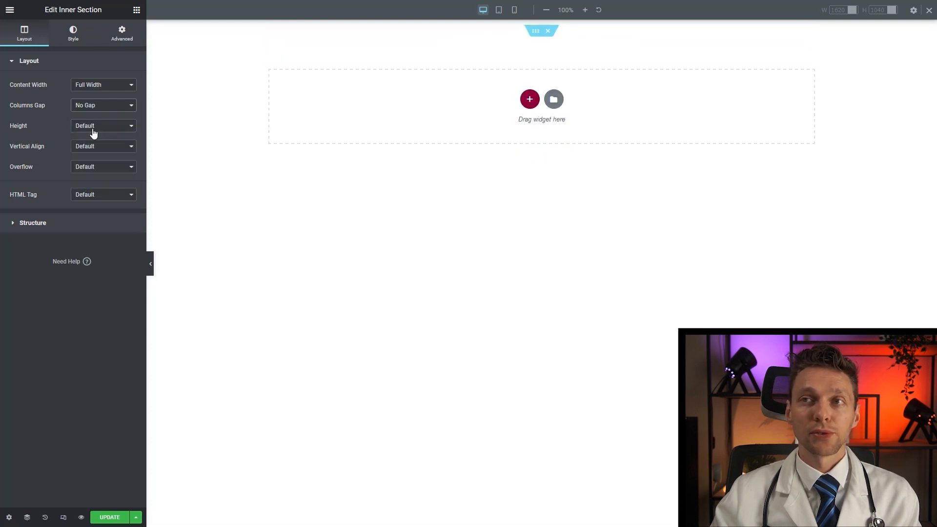
Keep the inner section's height at Default and set its vertical alignment to Middle.
left_click(101, 129)
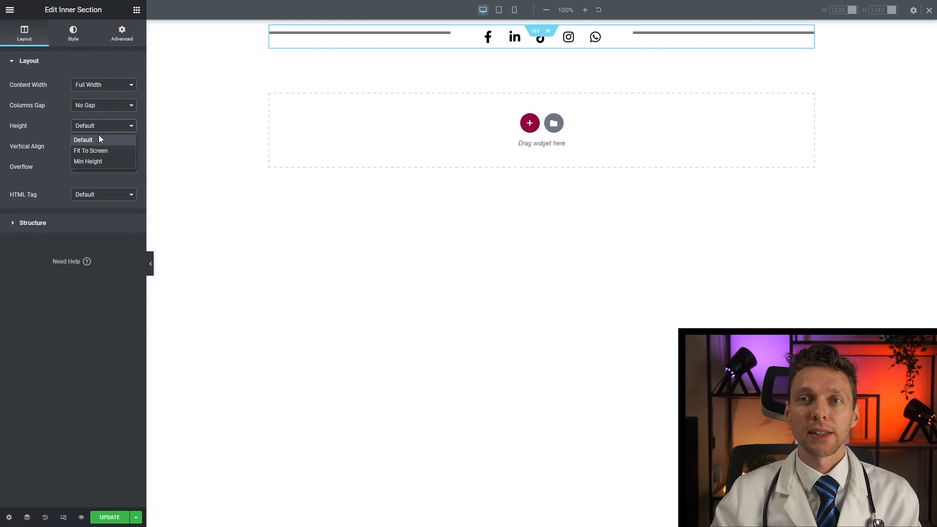
left_click(93, 140)
left_click(96, 148)
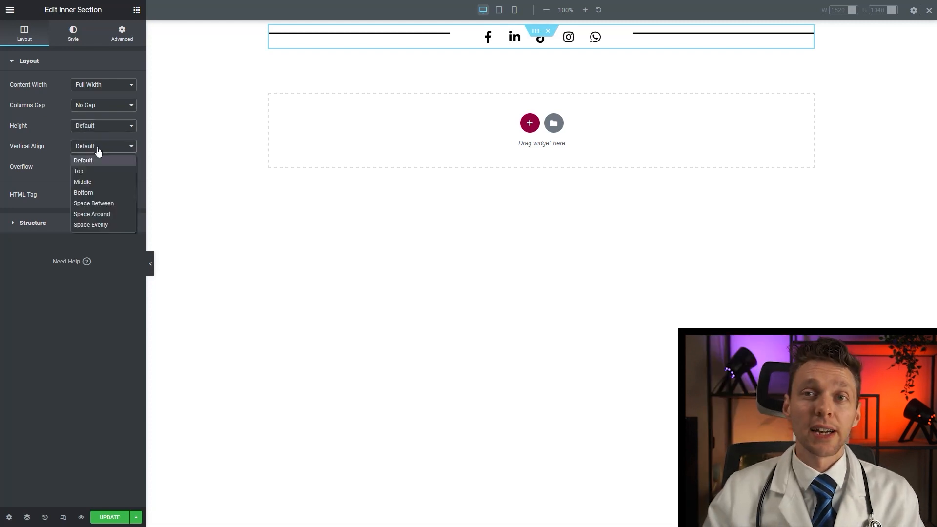
left_click(91, 180)
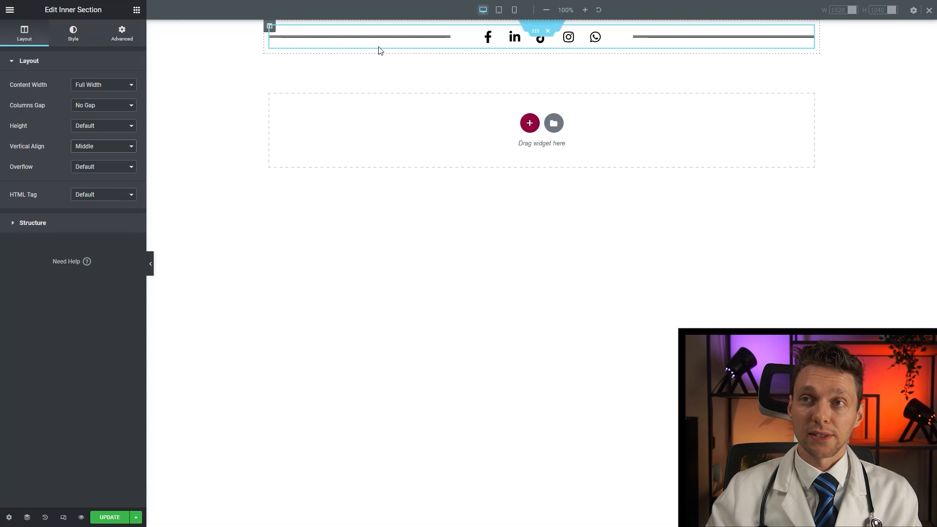
Set the outer section's content width to Full Width and its columns gap to No Gap.
left_click(541, 27)
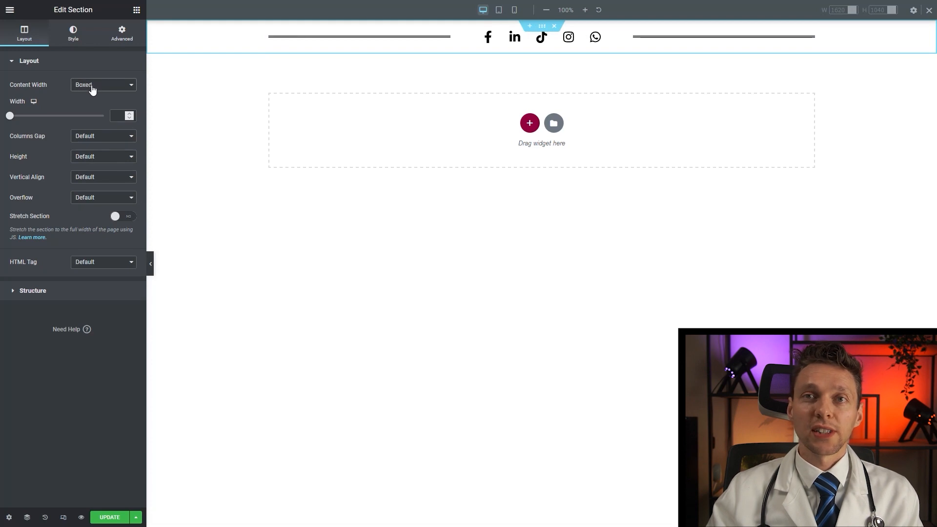
left_click(89, 84)
left_click(91, 109)
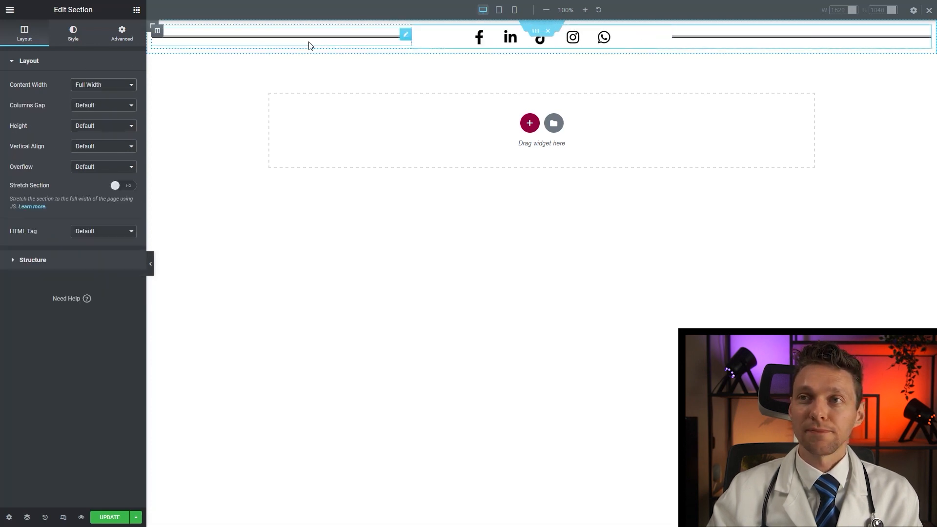
left_click(103, 105)
left_click(90, 129)
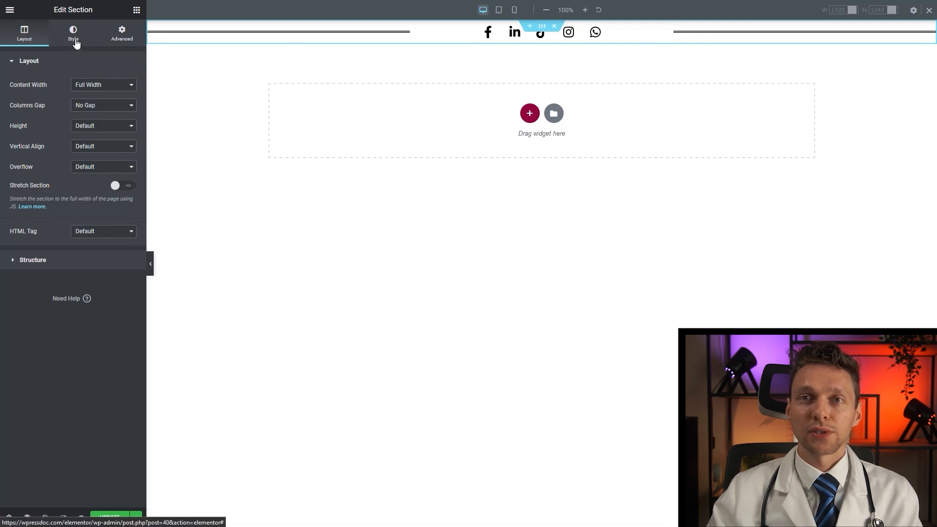
Give the outer section a classic background using the Forest.jpg image from the media library.
left_click(74, 44)
left_click(92, 106)
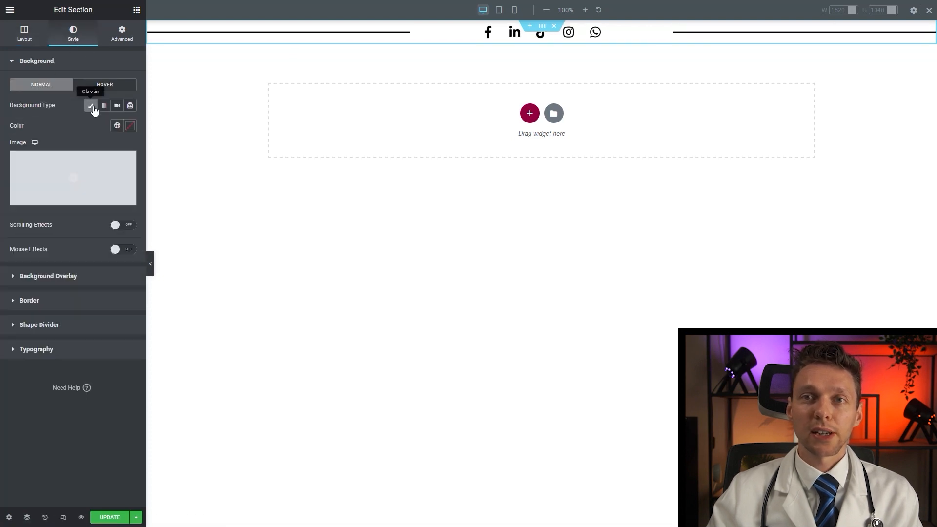
left_click(91, 170)
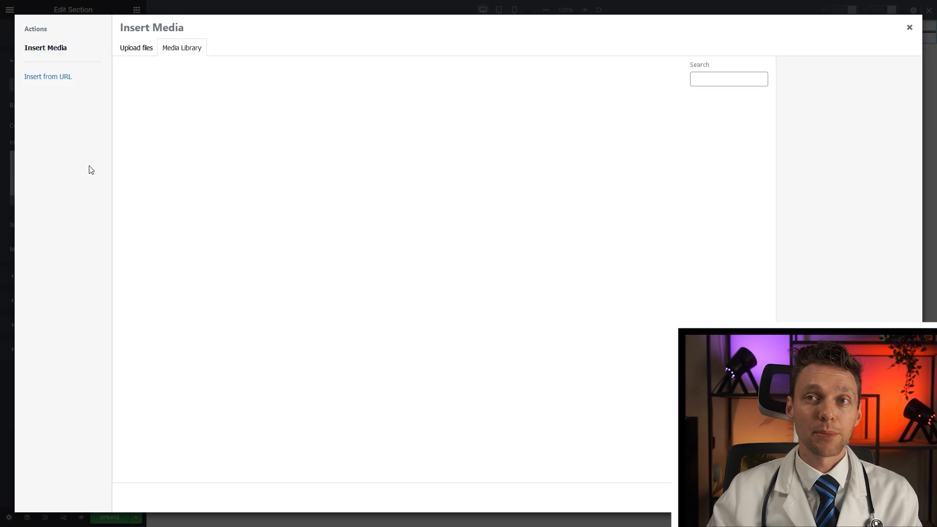
left_click(136, 49)
left_click(516, 234)
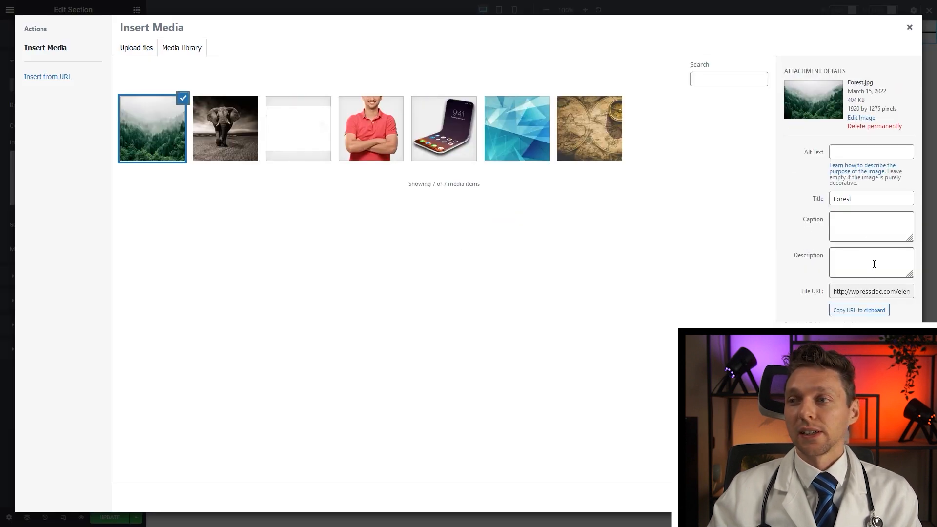
Set the outer section's height to Min Height with a minimum of 100 VH.
left_click(94, 126)
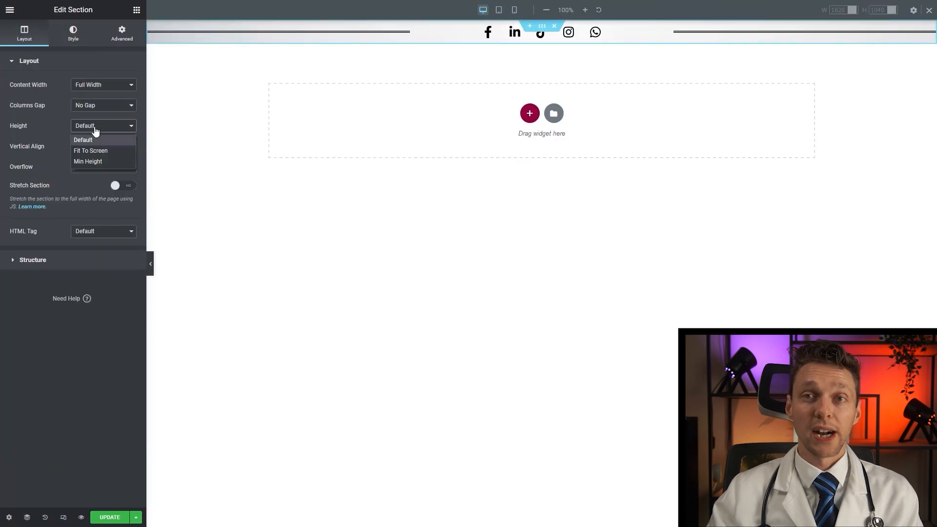
left_click(91, 161)
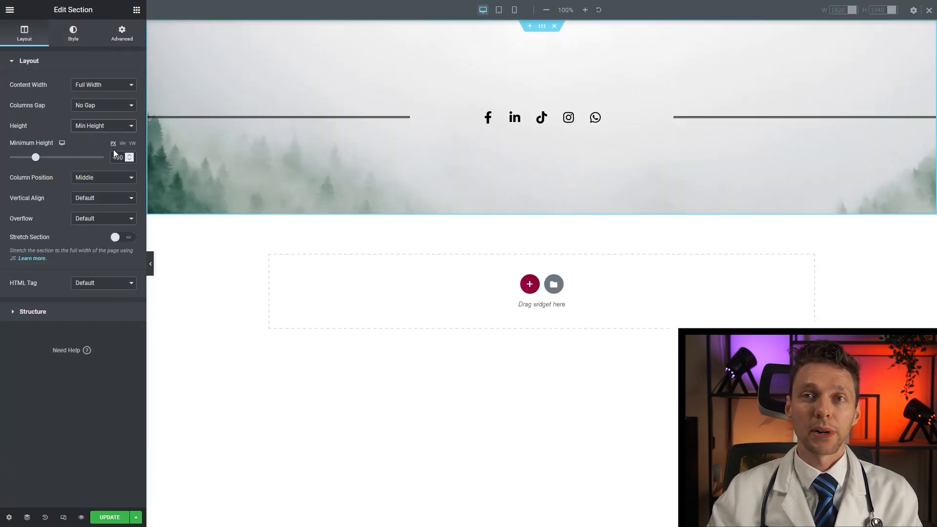
type("100")
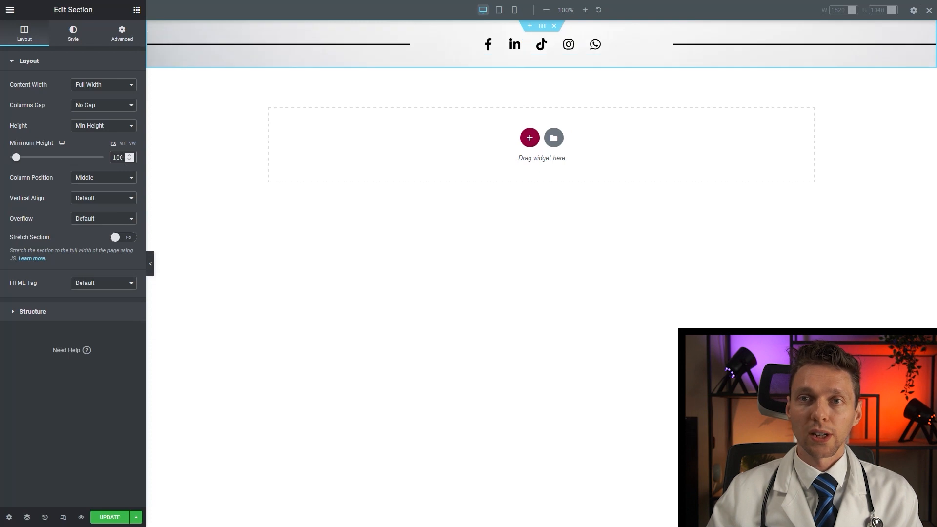
left_click(122, 144)
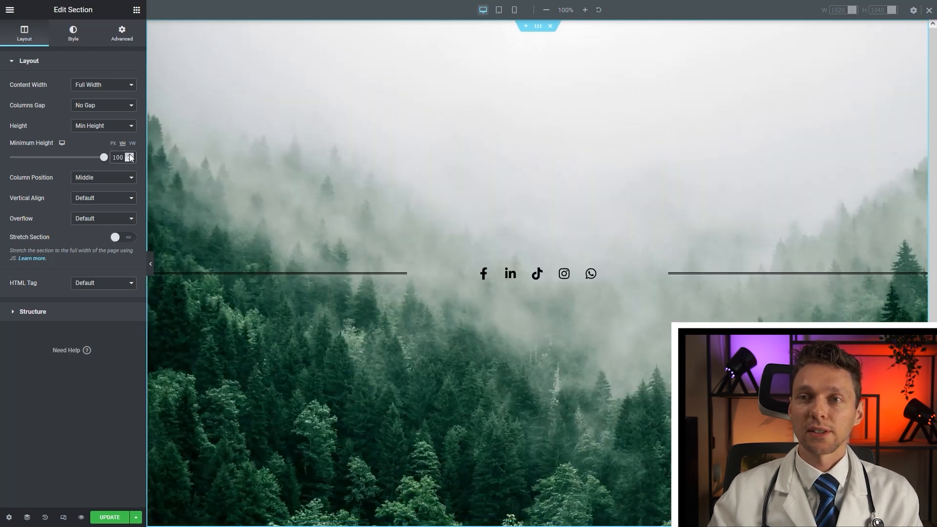
Duplicate the inner section that holds the dividers and social icons.
left_click(137, 10)
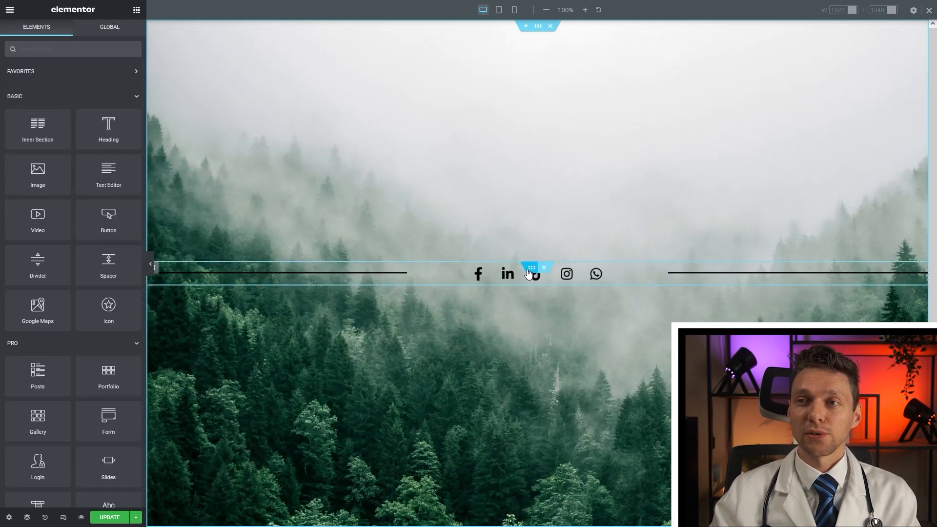
right_click(532, 271)
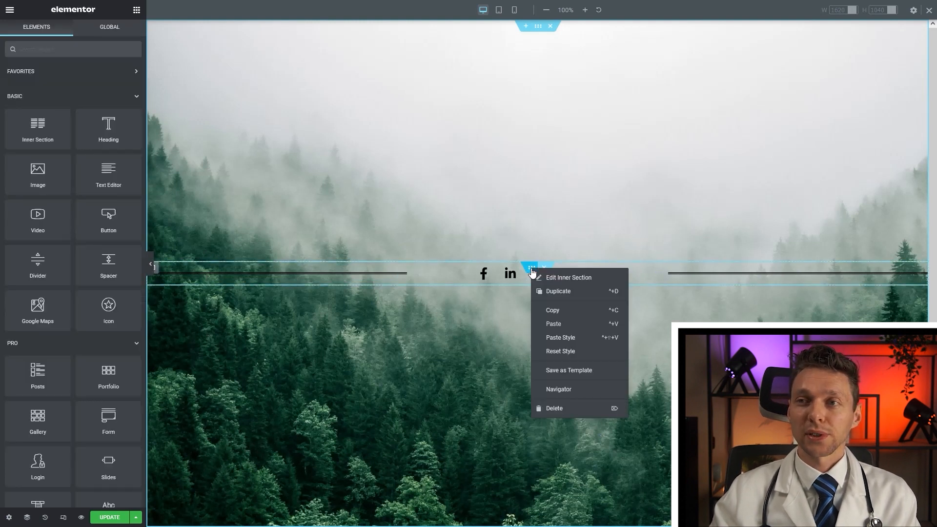
left_click(562, 291)
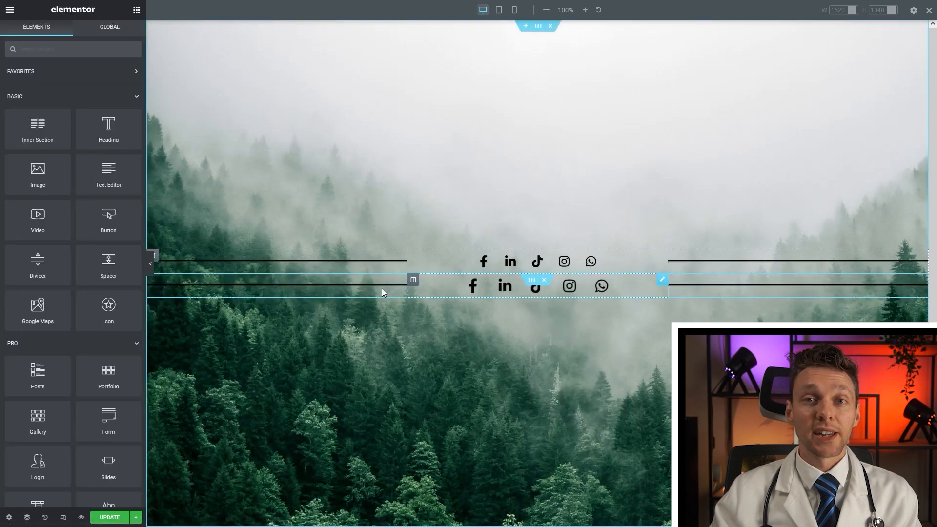
Delete the social icons and both dividers from the lower, duplicated inner section.
right_click(589, 286)
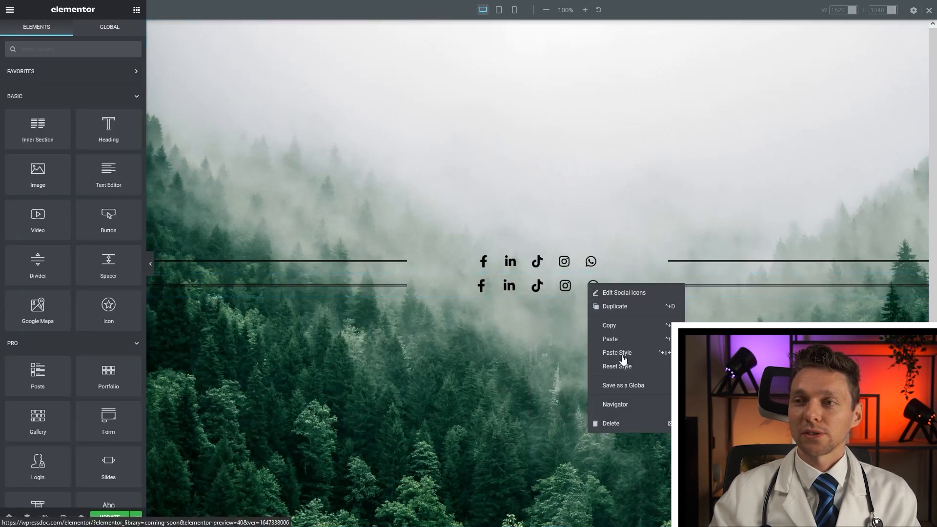
left_click(610, 423)
right_click(710, 285)
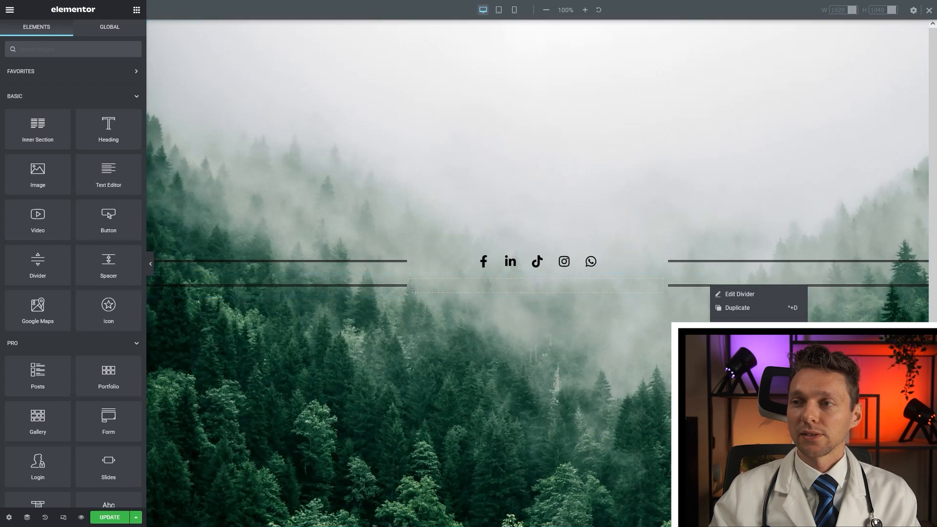
left_click(732, 422)
right_click(357, 289)
left_click(405, 421)
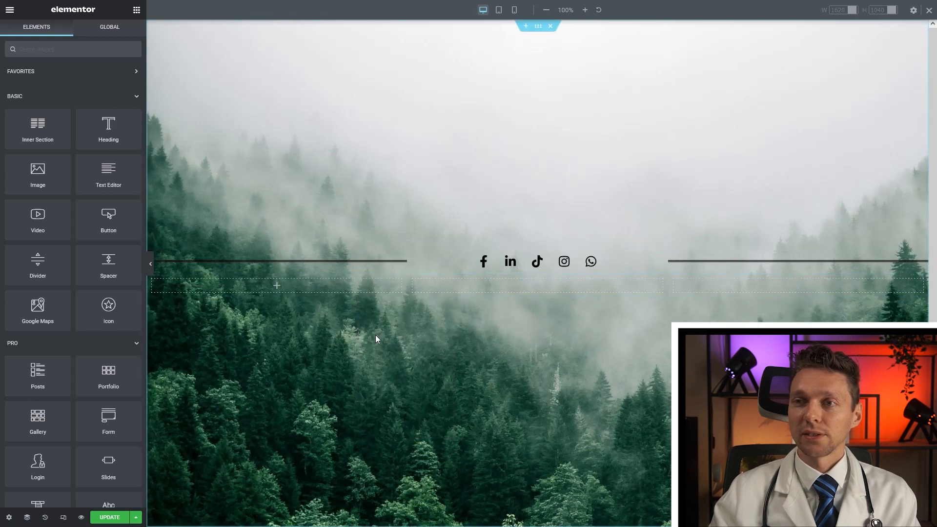
Add an Icon widget to the middle column of the empty inner section and choose the Tree icon for it.
left_click(54, 51)
type("icon")
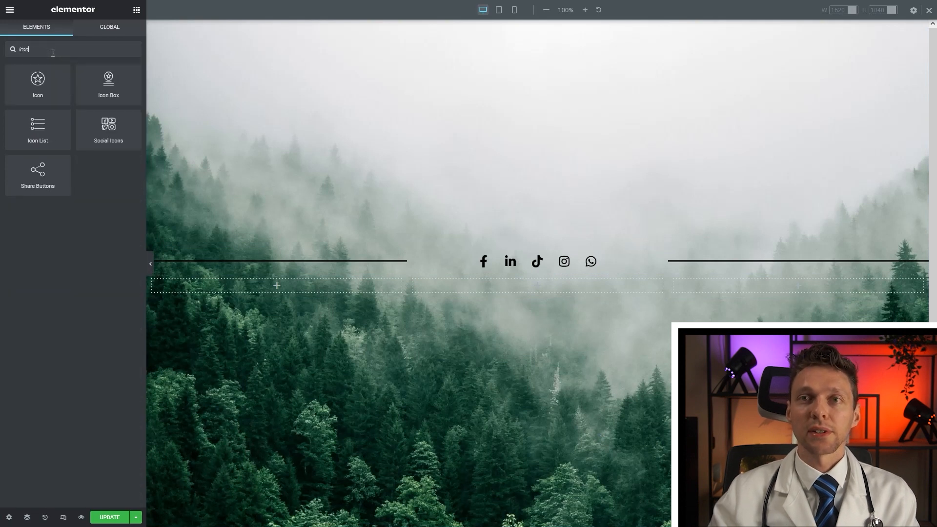
left_click_drag(51, 71, 532, 284)
left_click(88, 117)
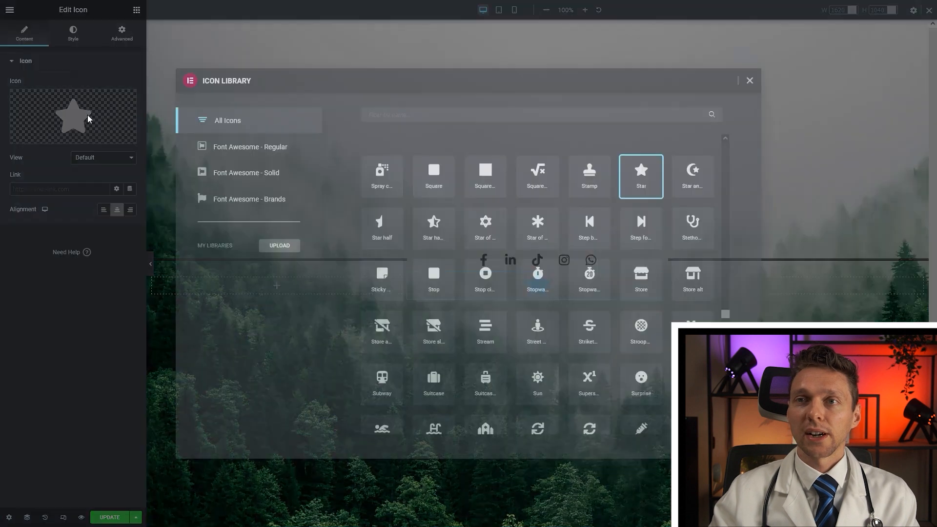
left_click(368, 120)
type("tree")
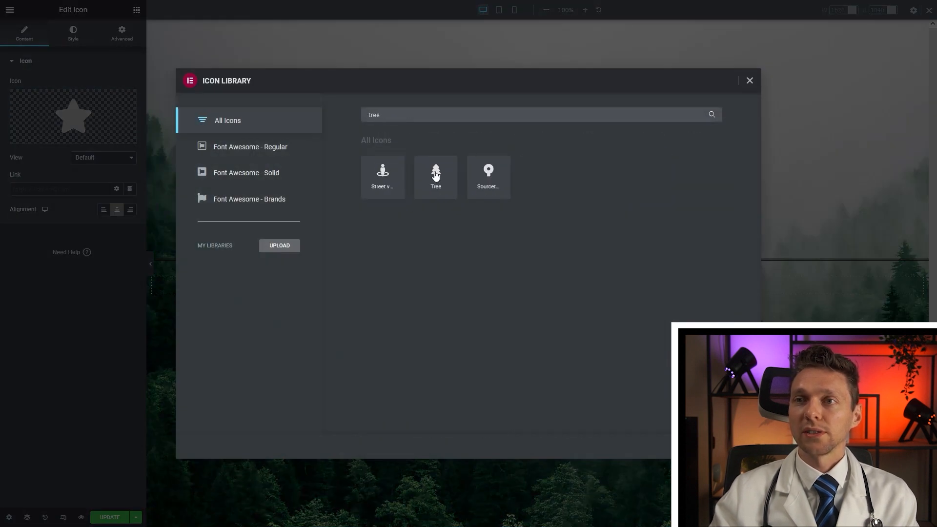
left_click(437, 195)
left_click(732, 446)
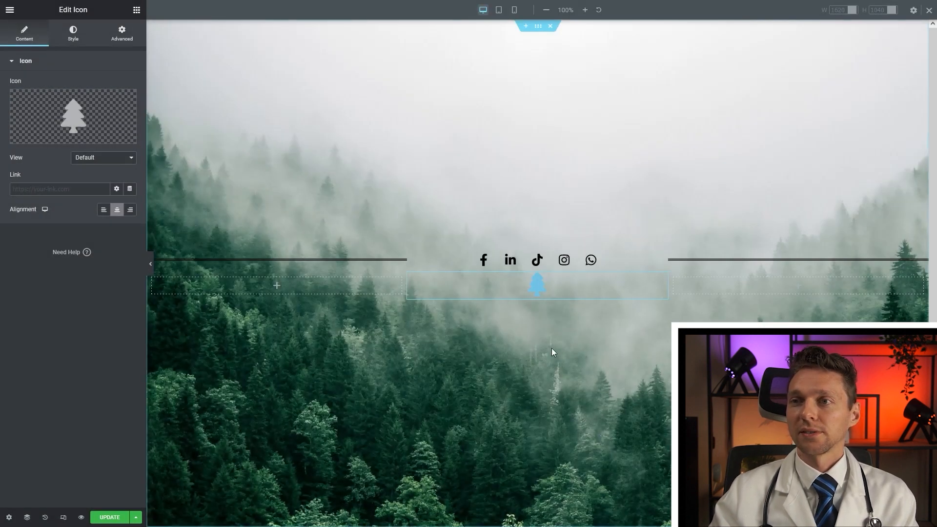
Set the tree icon's primary color to black (#000000) and its size to 35.
left_click(73, 34)
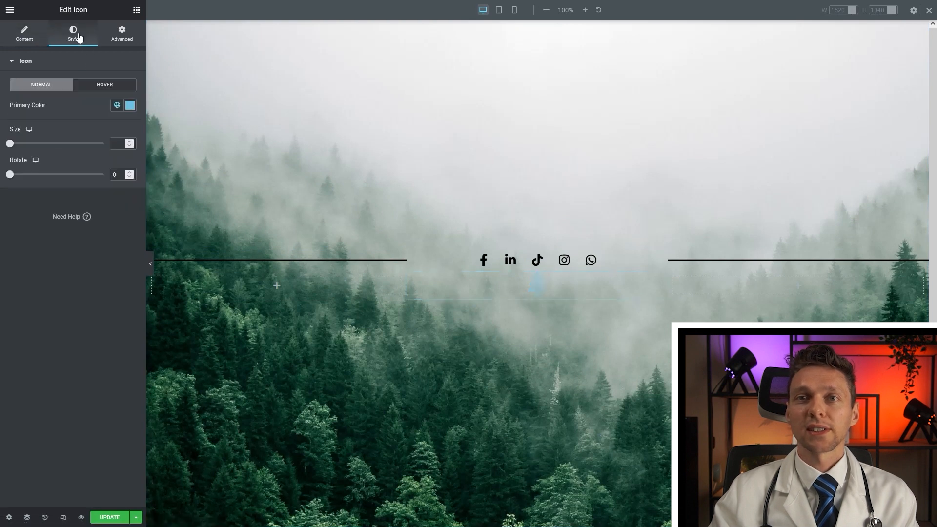
left_click(130, 106)
left_click_drag(91, 164, 129, 238)
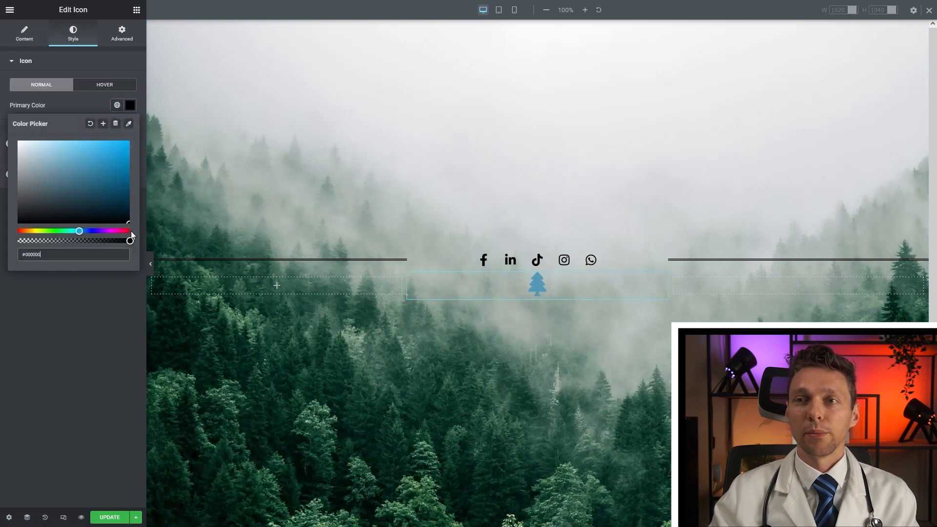
left_click(126, 95)
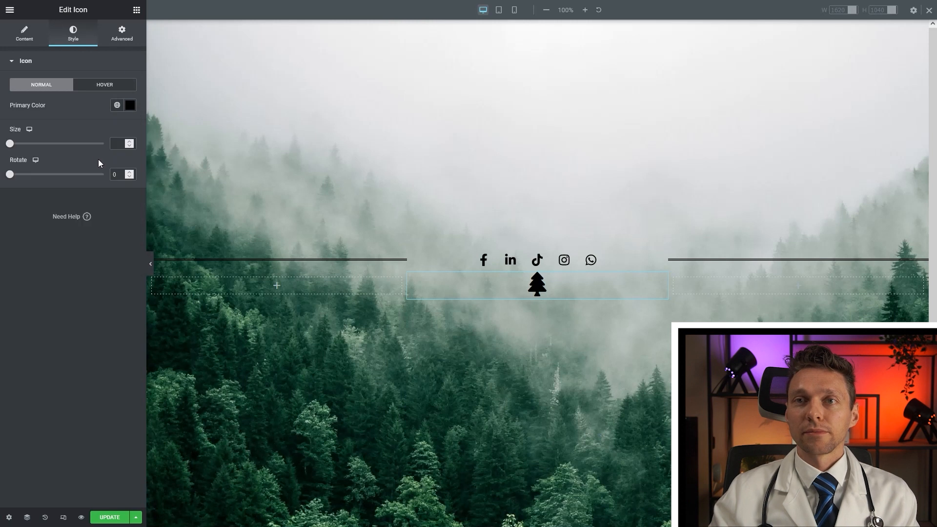
left_click_drag(65, 144, 19, 145)
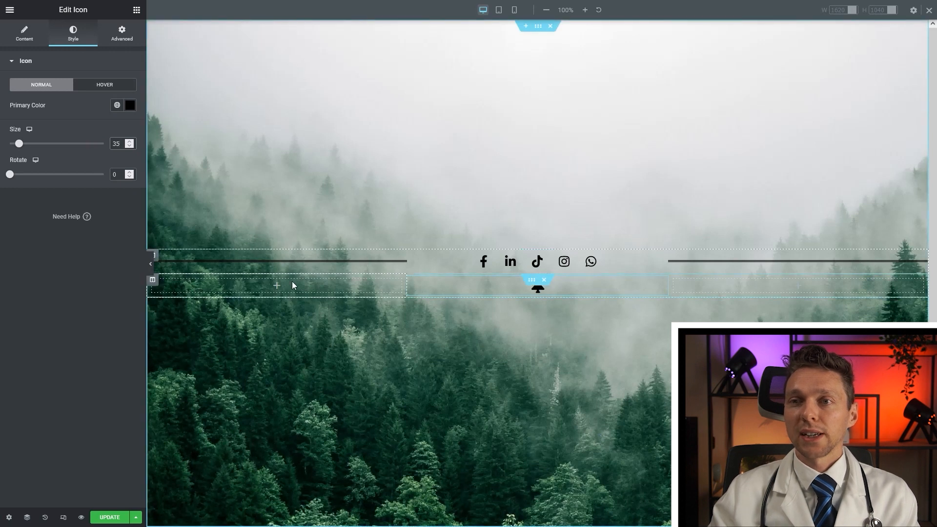
Add a Text Editor widget to the column left of the tree icon and replace its placeholder text with "Since".
left_click(136, 10)
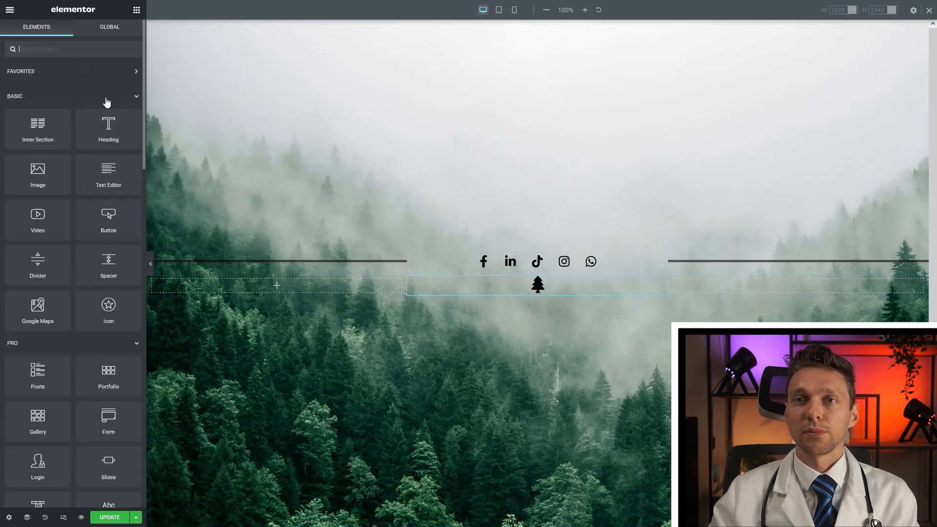
left_click_drag(108, 175, 303, 285)
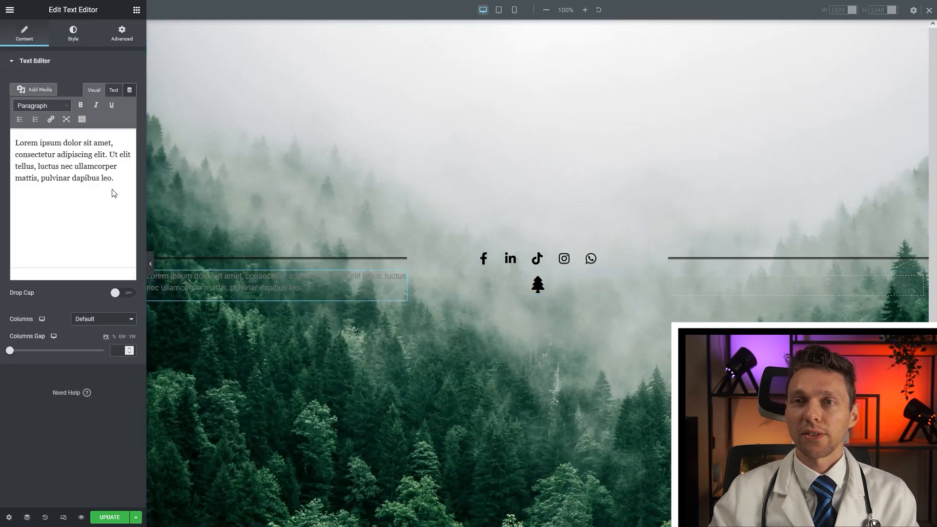
left_click_drag(114, 192, 17, 137)
type("Since")
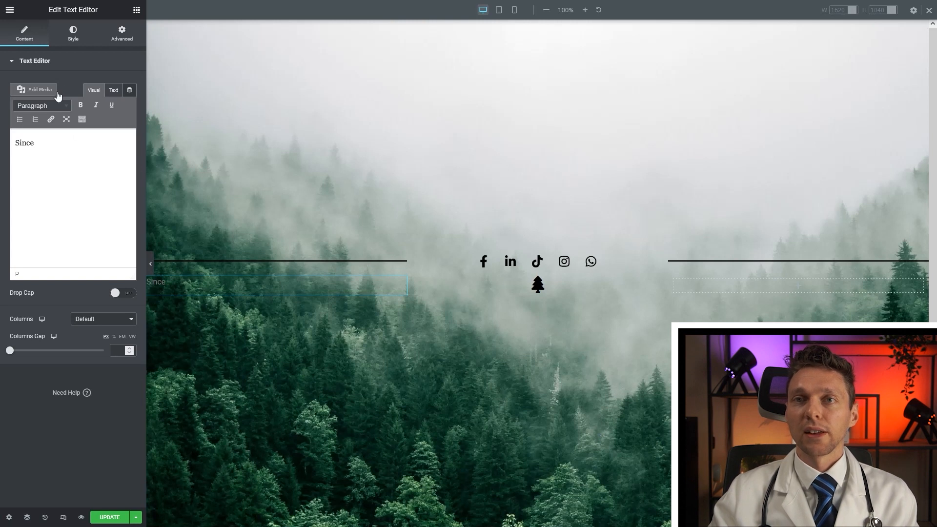
Align the "Since" text to the right and set its text color to black (#000000).
left_click(76, 43)
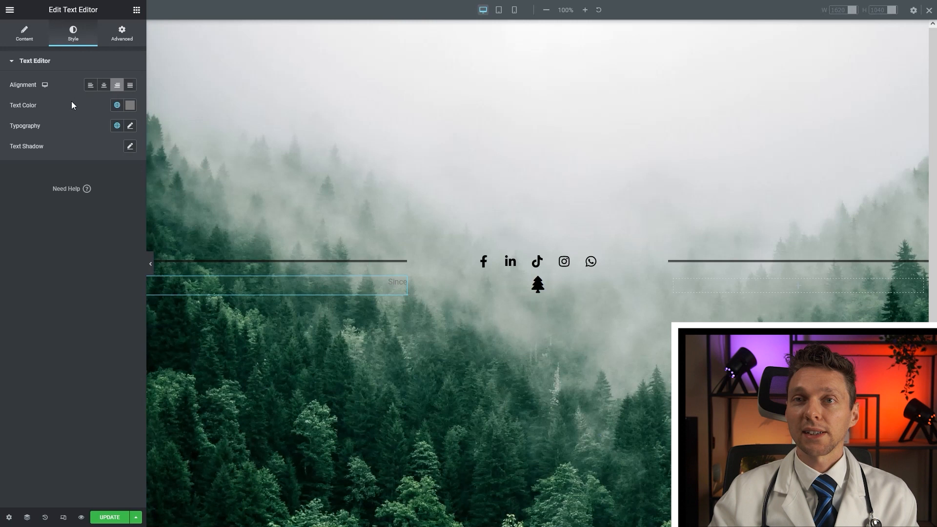
left_click(129, 105)
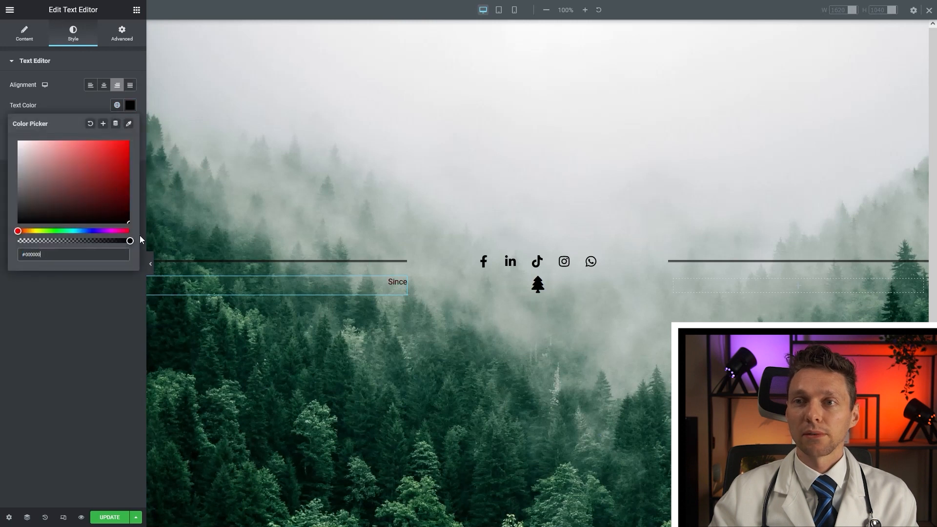
left_click(130, 105)
Set the "Since" text's typography to Uppercase transform, Underline decoration and a size of 25 px.
left_click(129, 127)
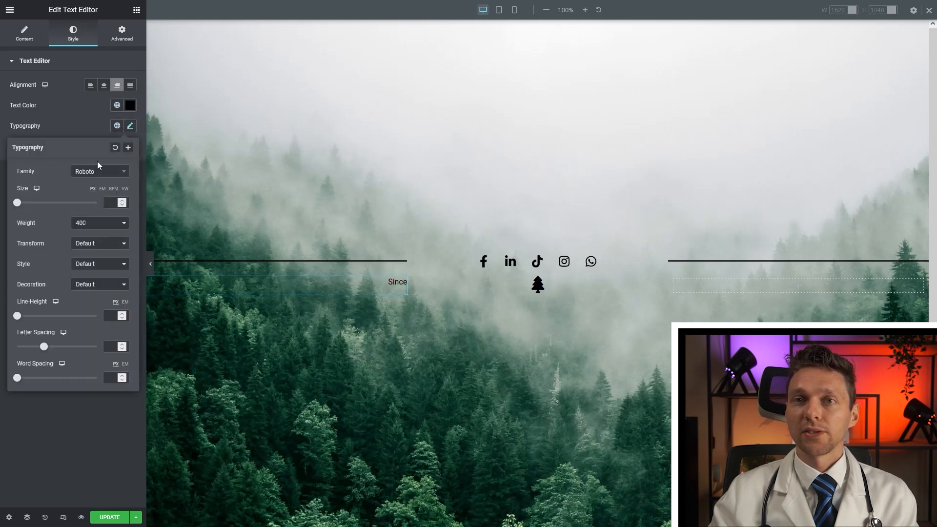
left_click(98, 247)
left_click(97, 248)
left_click(97, 248)
left_click(93, 266)
left_click(103, 284)
left_click(94, 311)
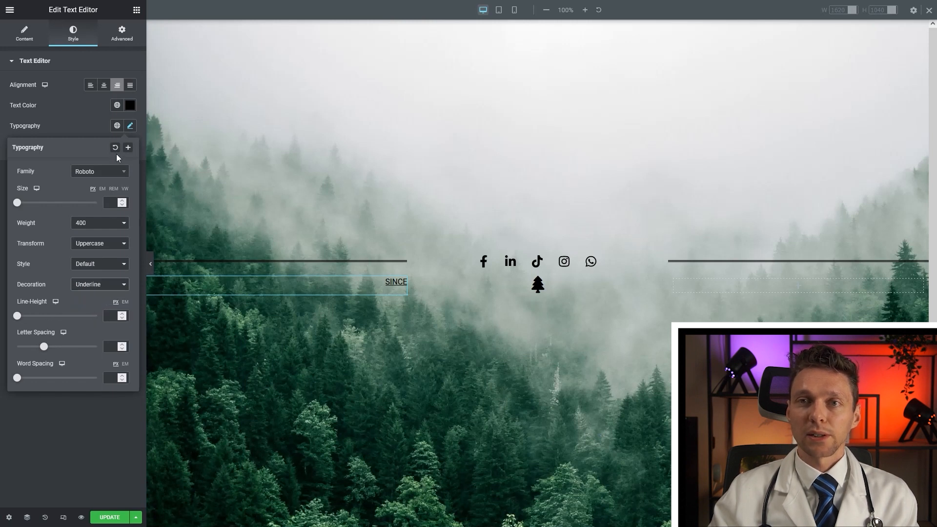
type("25")
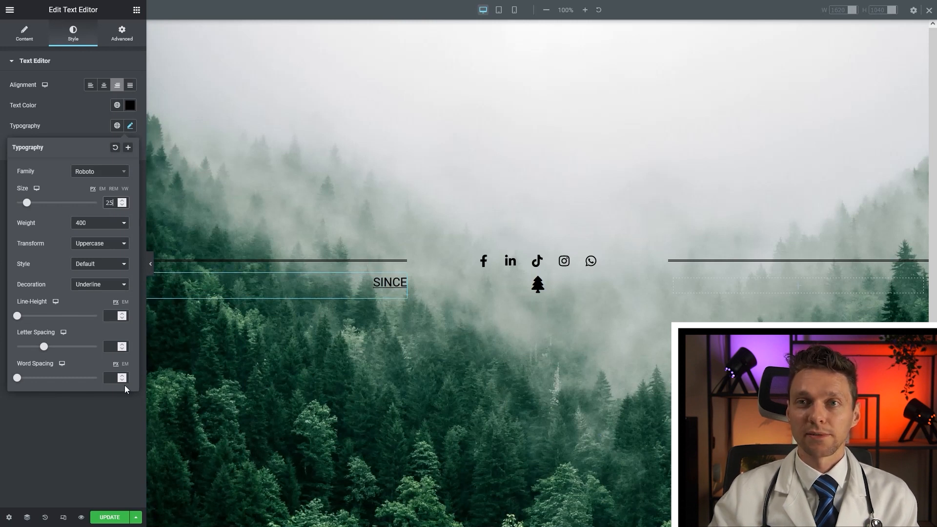
Duplicate the "Since" text widget and move the copy into the empty column right of the tree icon.
right_click(398, 280)
left_click(419, 302)
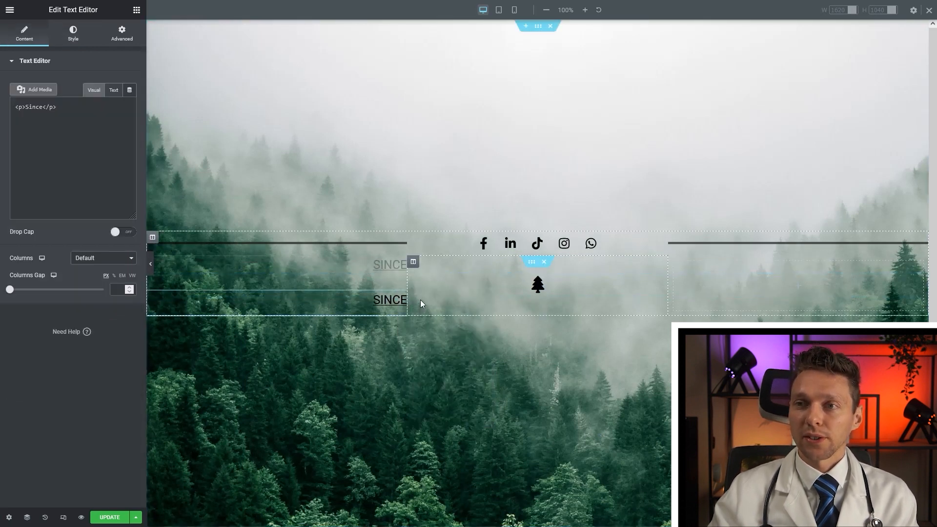
left_click_drag(397, 299, 761, 280)
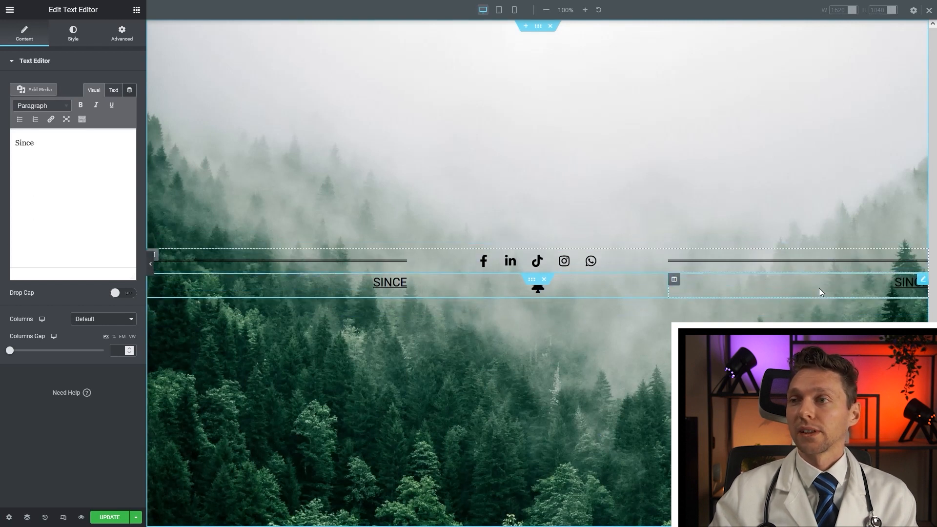
Change the copied text to "1987" and align it to the left.
left_click_drag(34, 143, 3, 144)
type("1987")
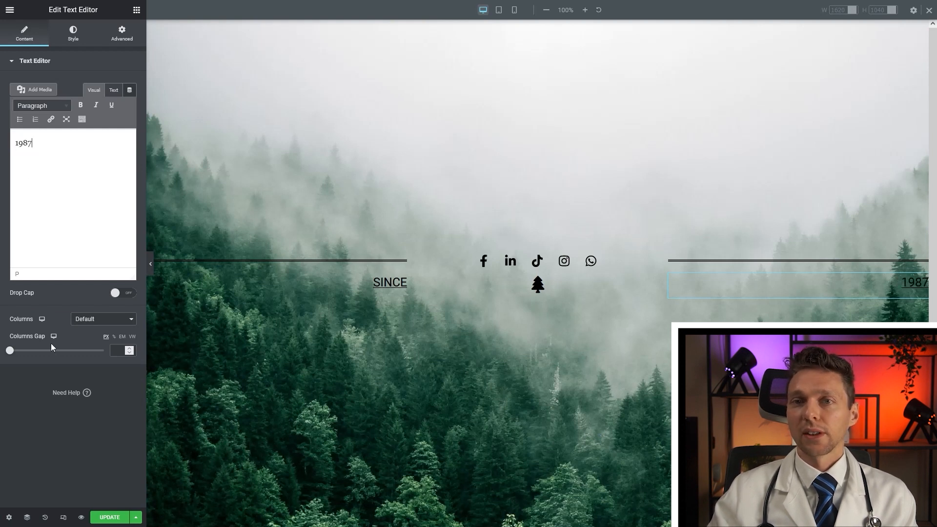
left_click(81, 38)
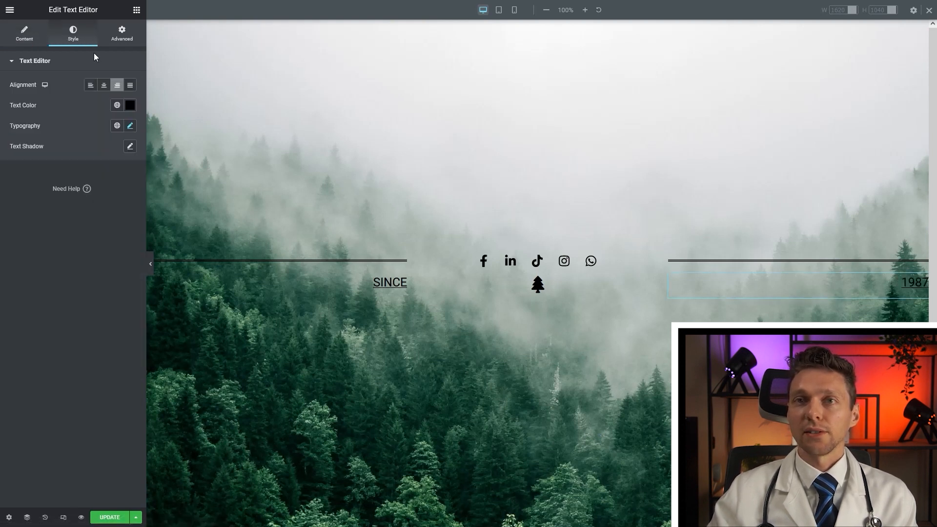
left_click(91, 86)
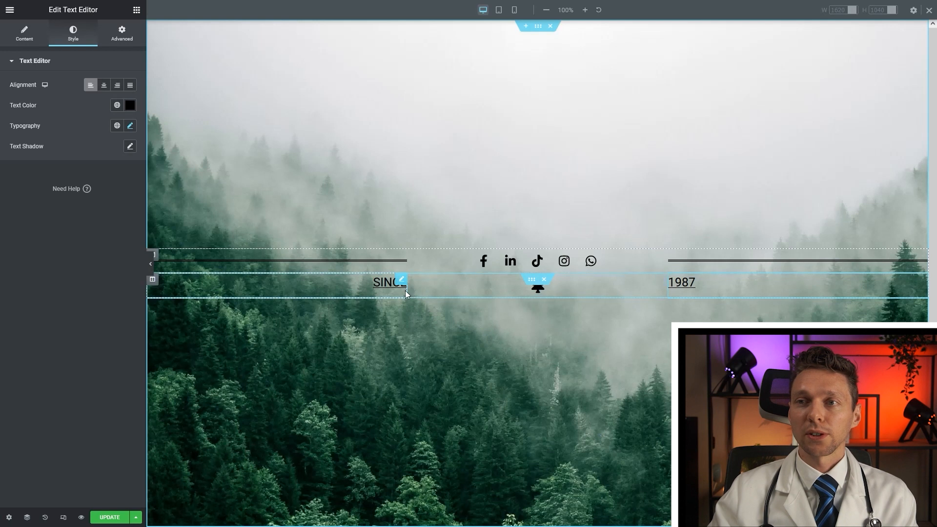
Resize the columns of the "Since 1987" row so both texts sit closer to the tree icon.
left_click_drag(410, 292, 470, 292)
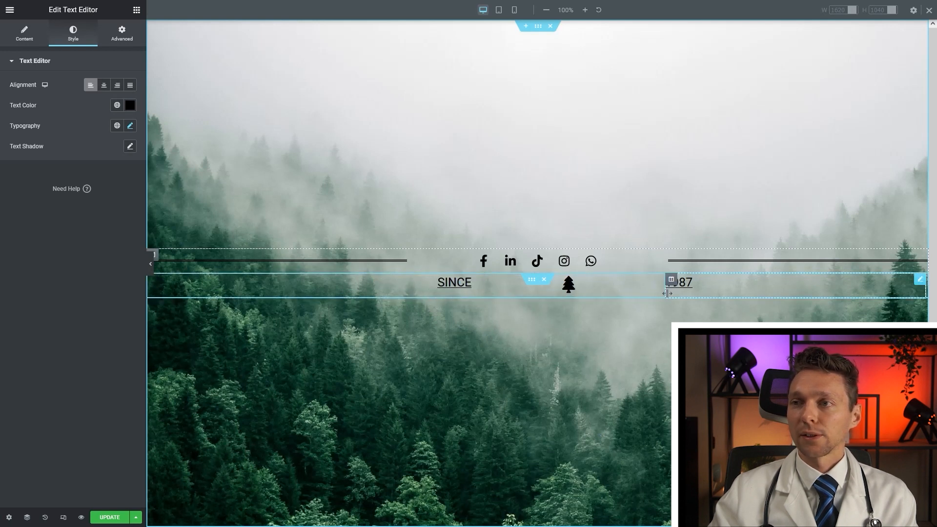
left_click_drag(664, 293, 604, 294)
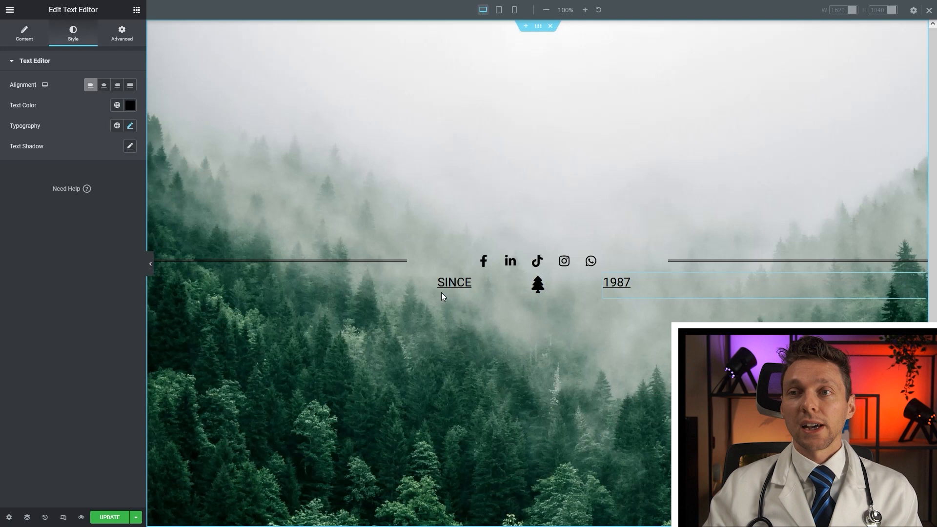
Set the "Since 1987" inner section to a Boxed content width of 500 with the 33, 33, 33 column structure.
left_click(533, 286)
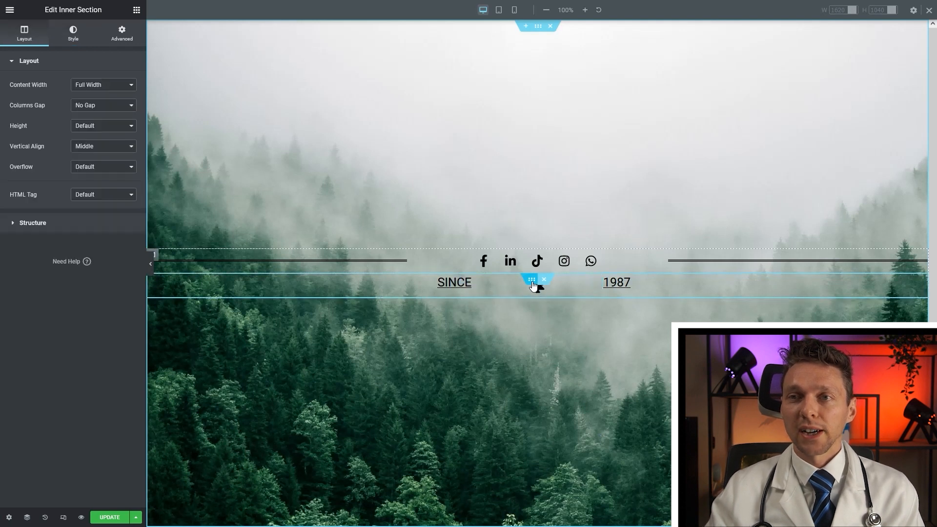
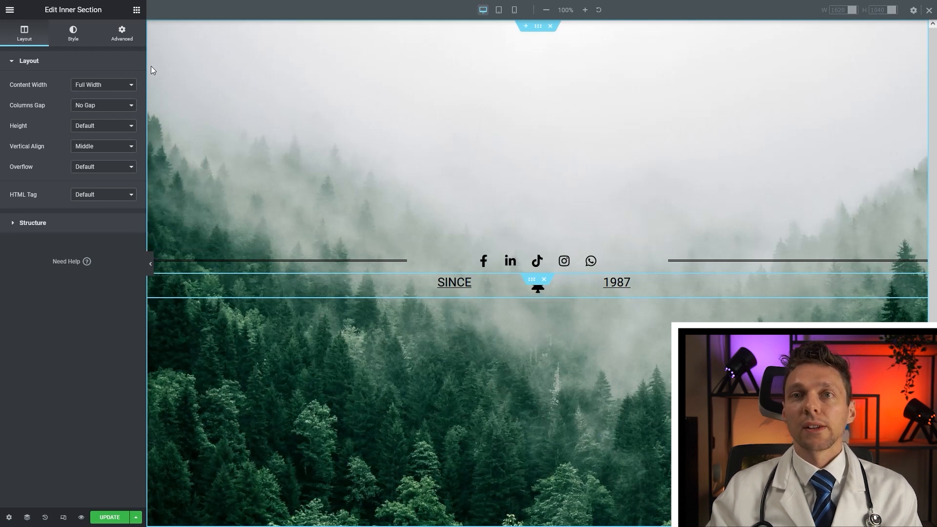
left_click(104, 99)
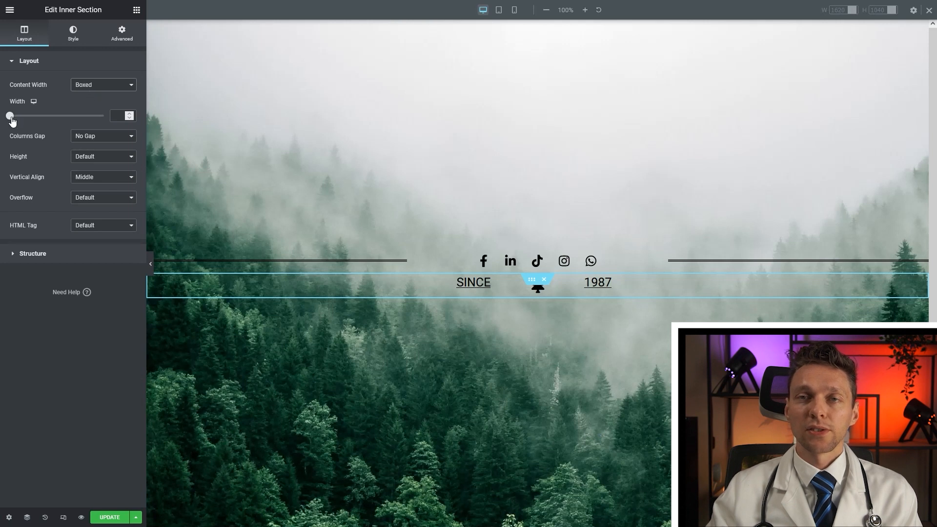
left_click_drag(11, 120, 33, 117)
left_click(55, 253)
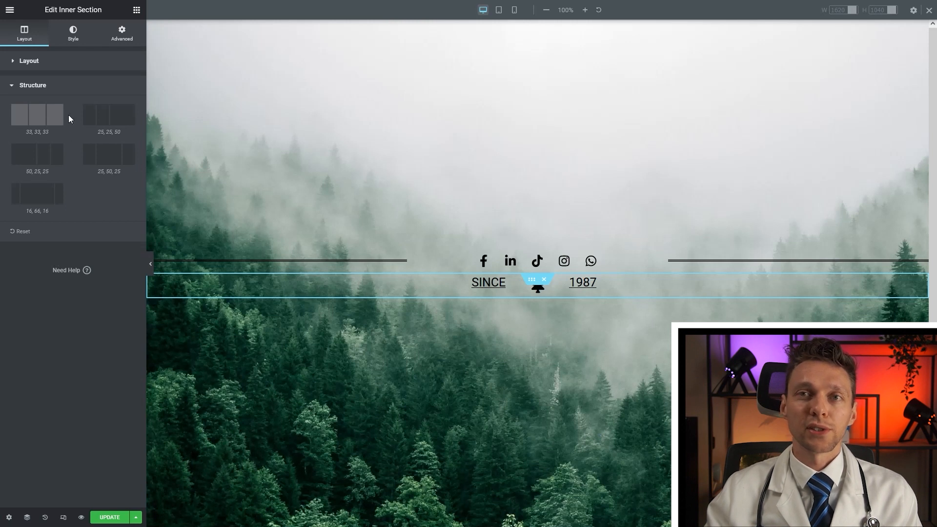
left_click(22, 115)
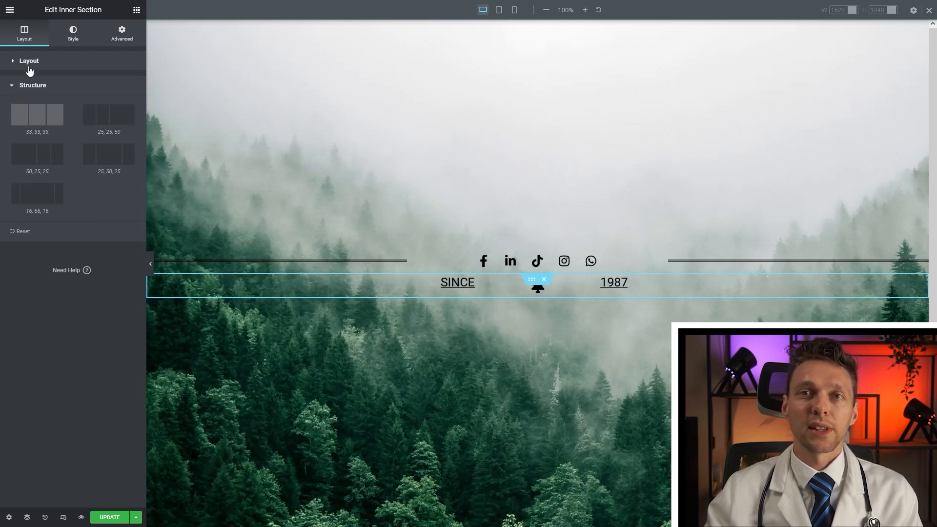
left_click(25, 61)
left_click_drag(30, 120, 8, 120)
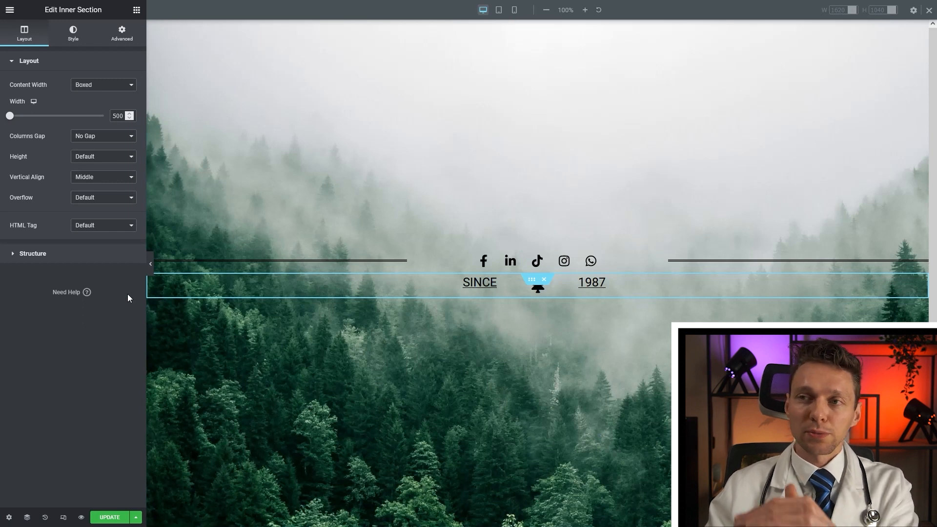
Unlink the "Since 1987" inner section's margin values and set its top margin to 150 px.
left_click(114, 30)
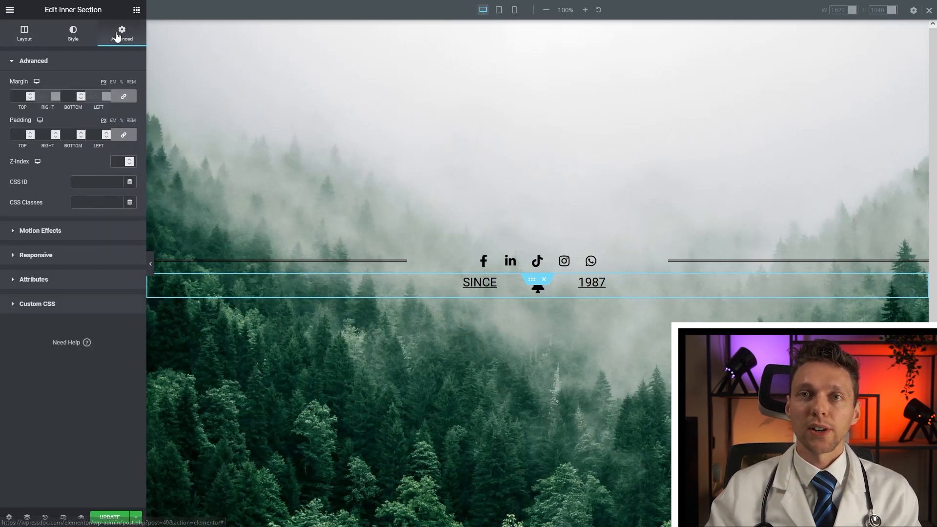
left_click(121, 101)
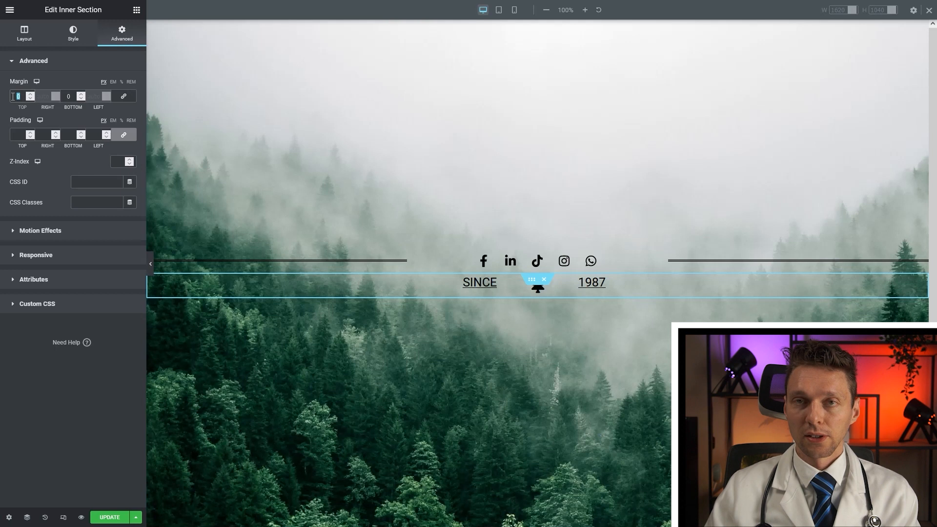
type("500")
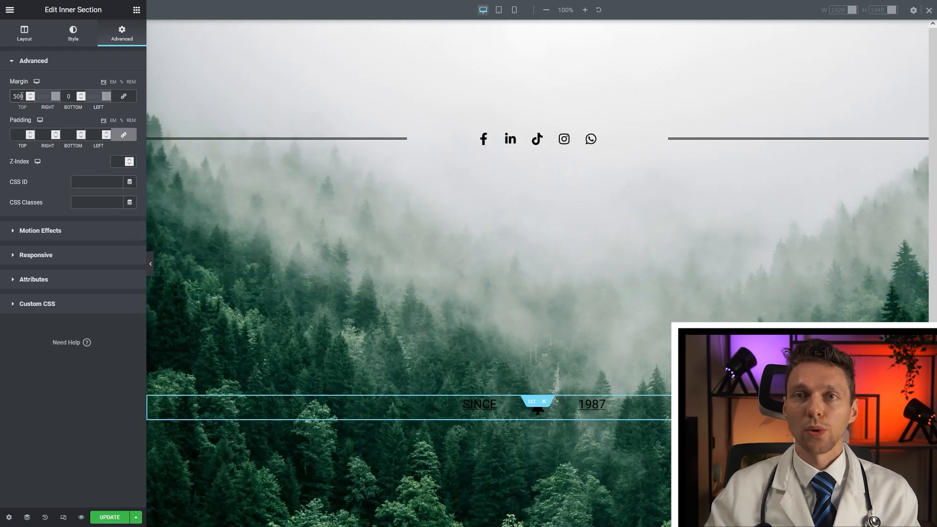
type("150")
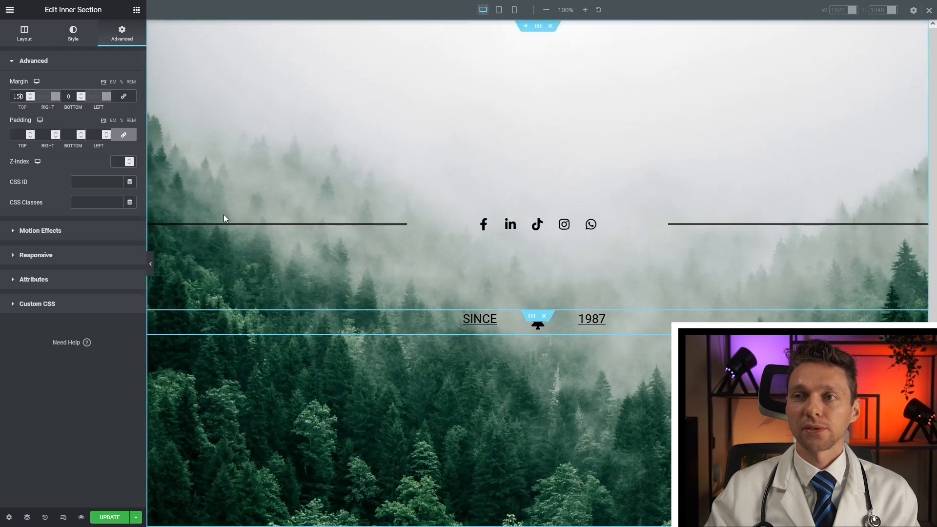
Duplicate the "Since 1987" inner section and set the copy's top margin to 25 px.
right_click(535, 318)
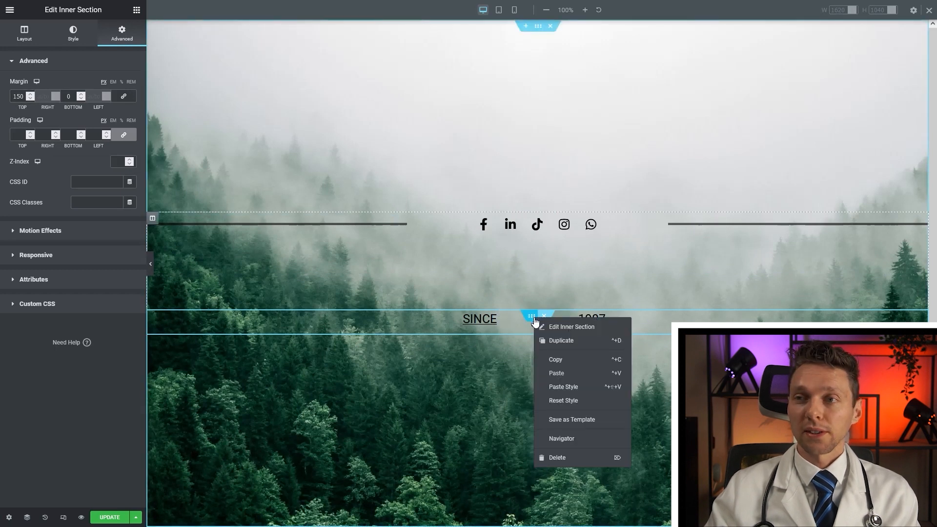
left_click(561, 341)
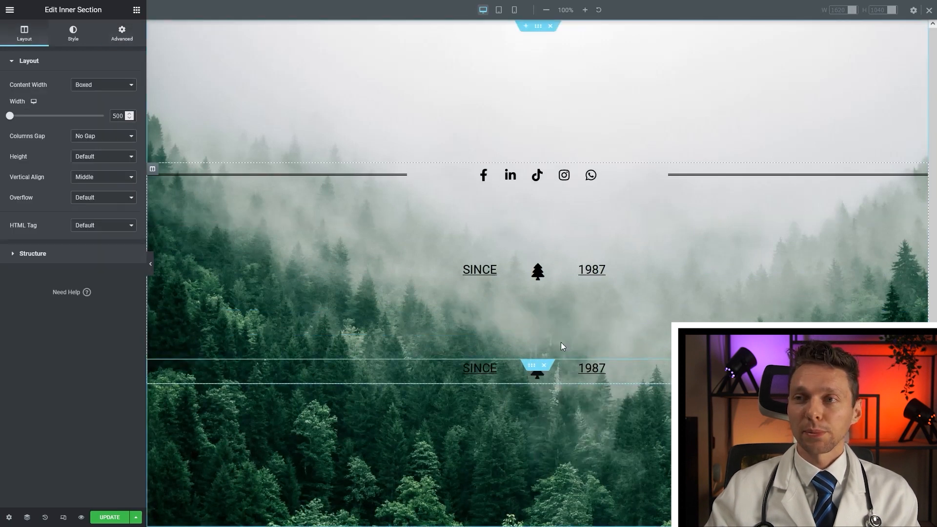
left_click(123, 35)
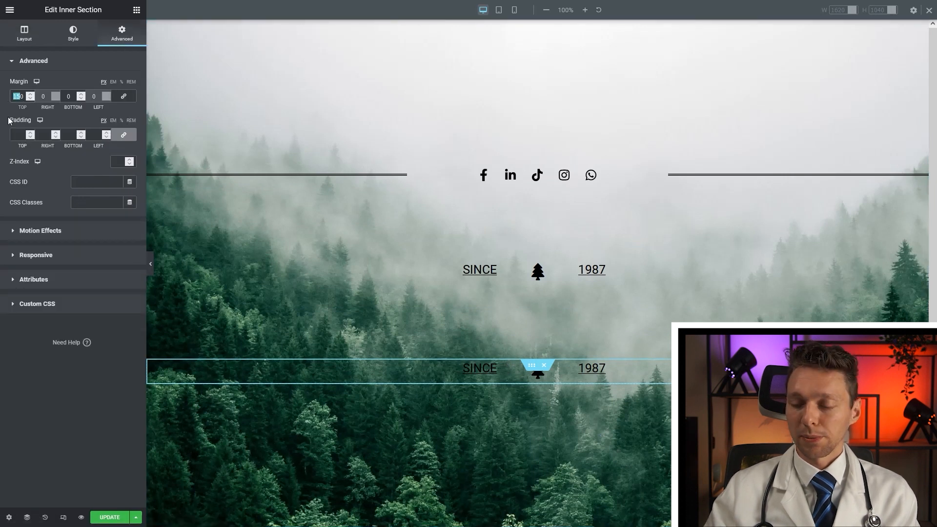
type("0")
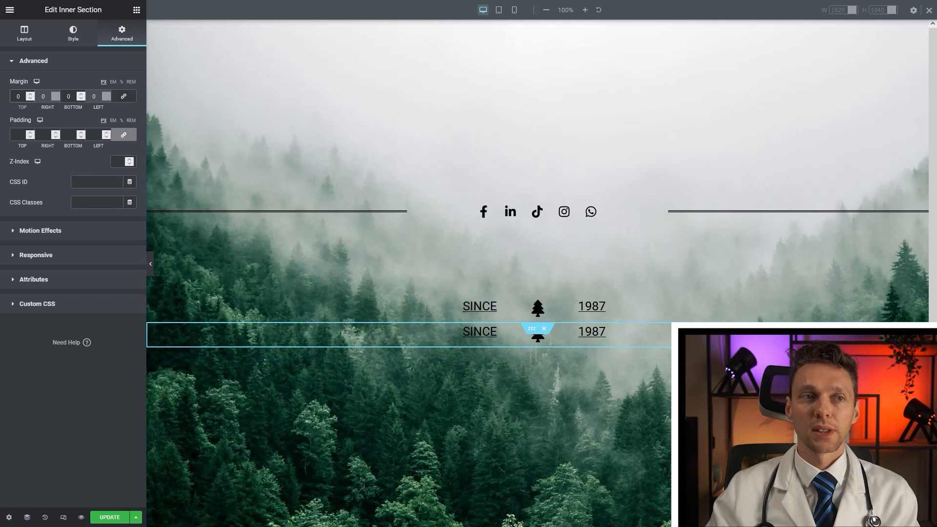
type("25")
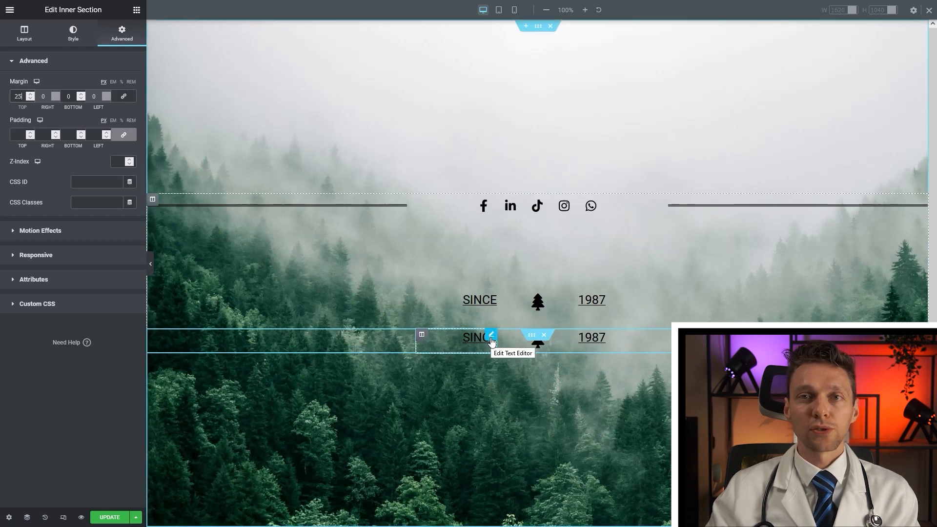
Change the "Since" text in the duplicated row to "Trees".
left_click(491, 342)
left_click(102, 159)
key("ctrl+a")
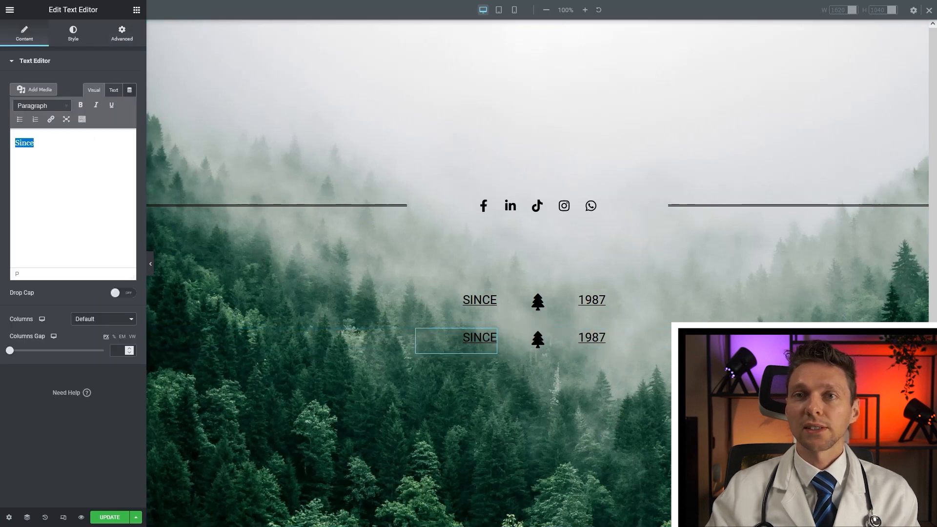
type("Trees")
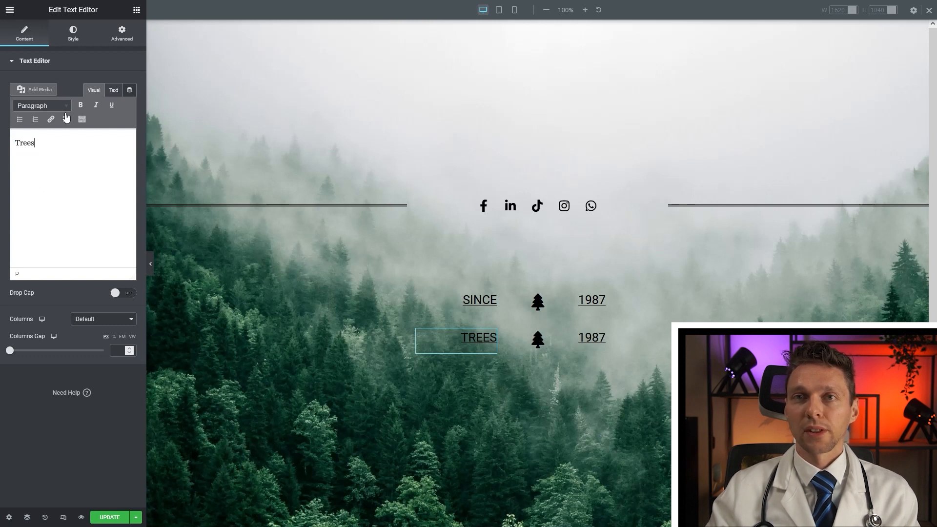
Set the "Trees" text's decoration to Default and its letter spacing to 6 px.
left_click(74, 34)
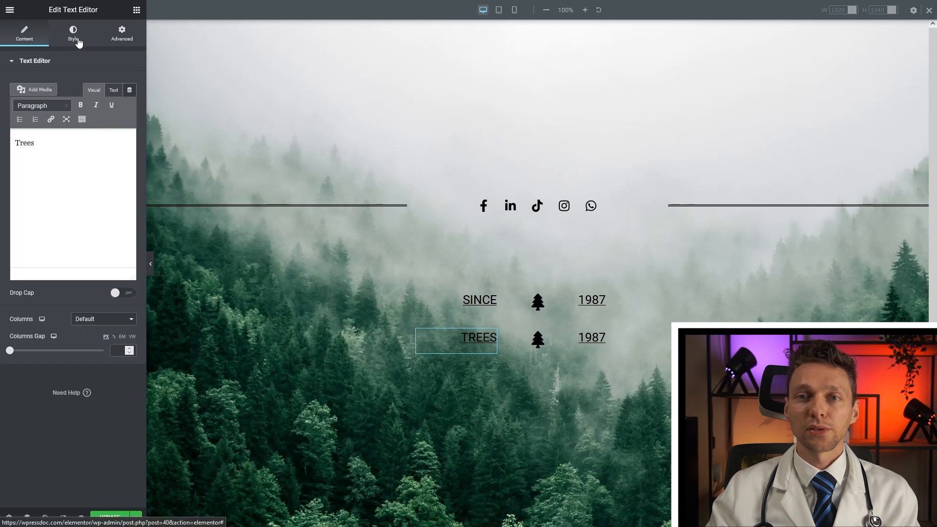
left_click(78, 43)
left_click(130, 127)
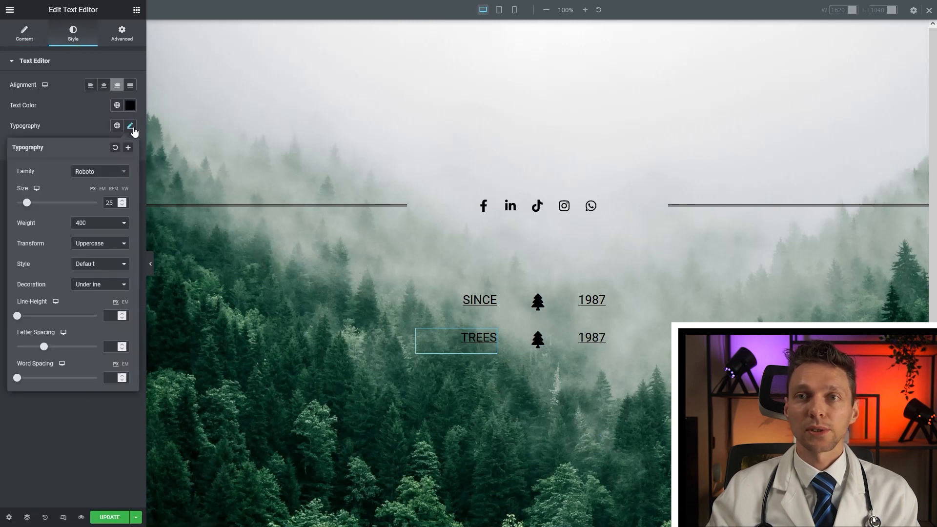
left_click(94, 284)
left_click(91, 299)
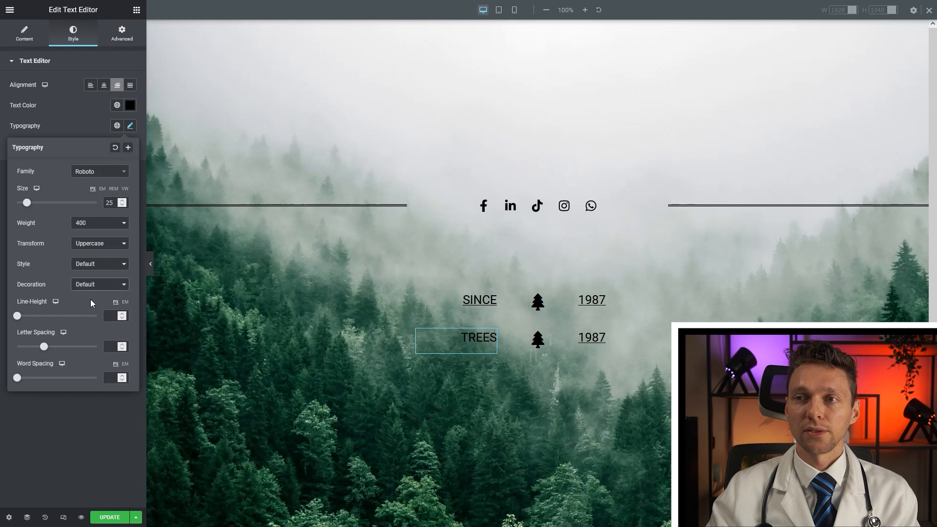
left_click_drag(44, 349, 69, 355)
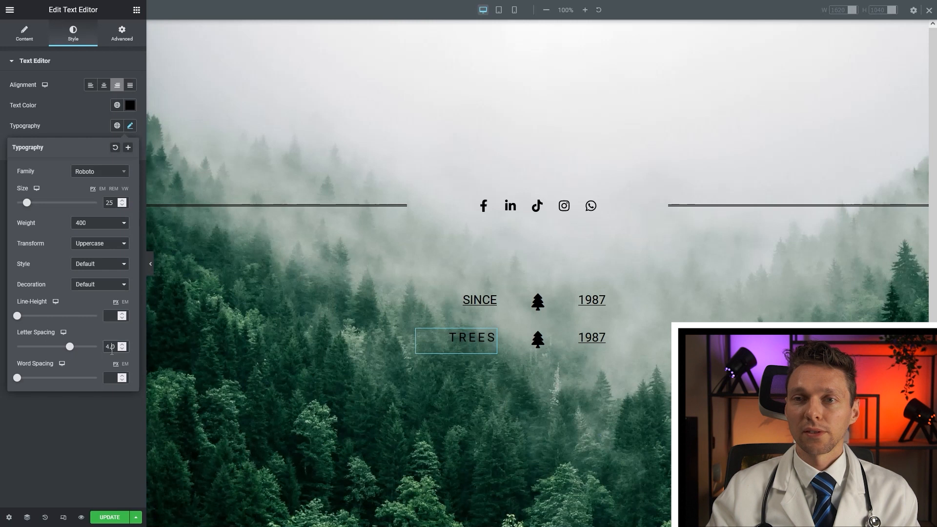
type("6")
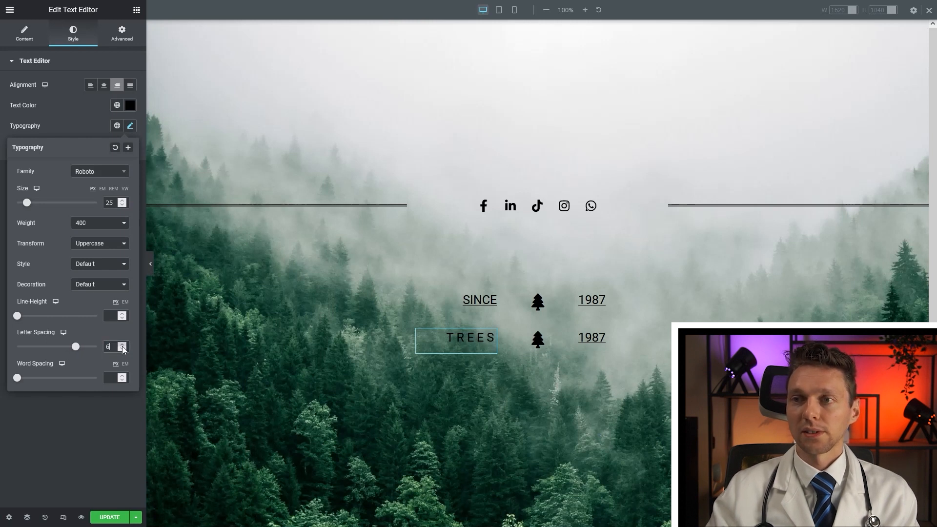
Change the "Trees" text's font family to Poppins and its size to 30 px.
left_click(103, 174)
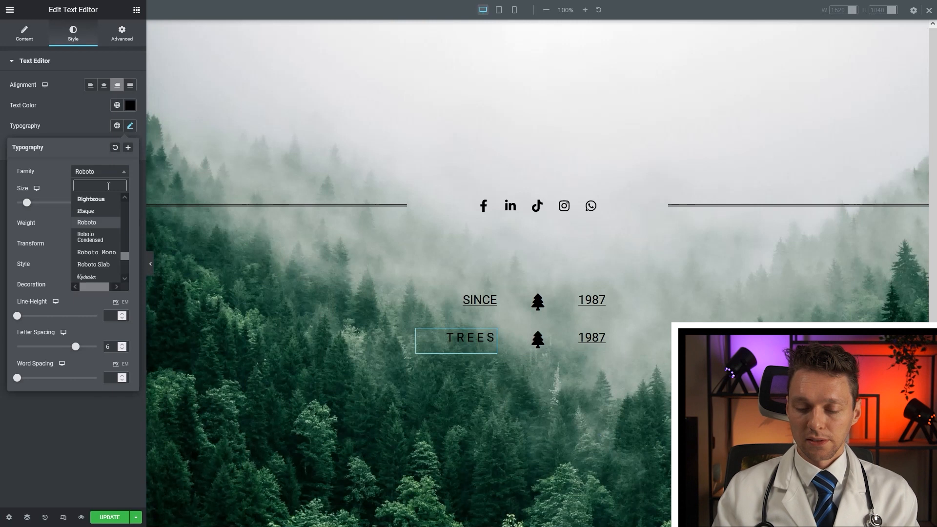
type("popp")
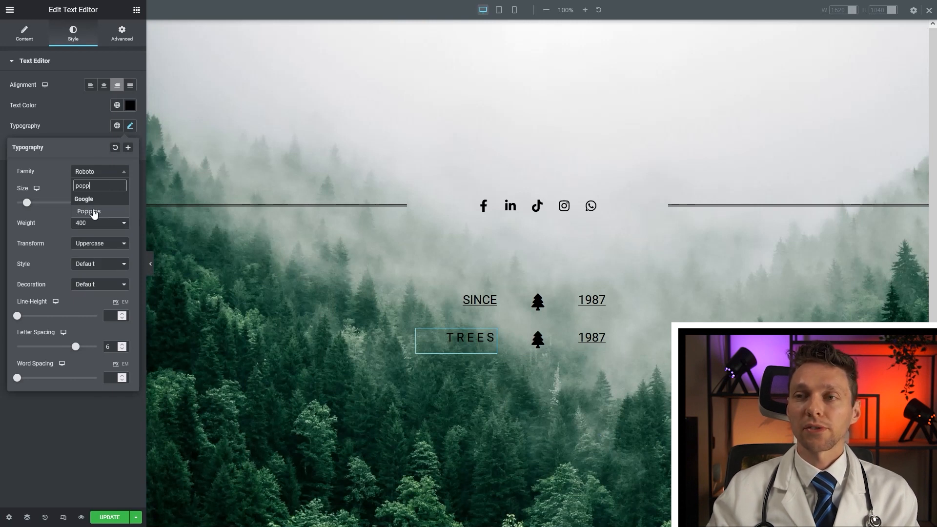
left_click(94, 213)
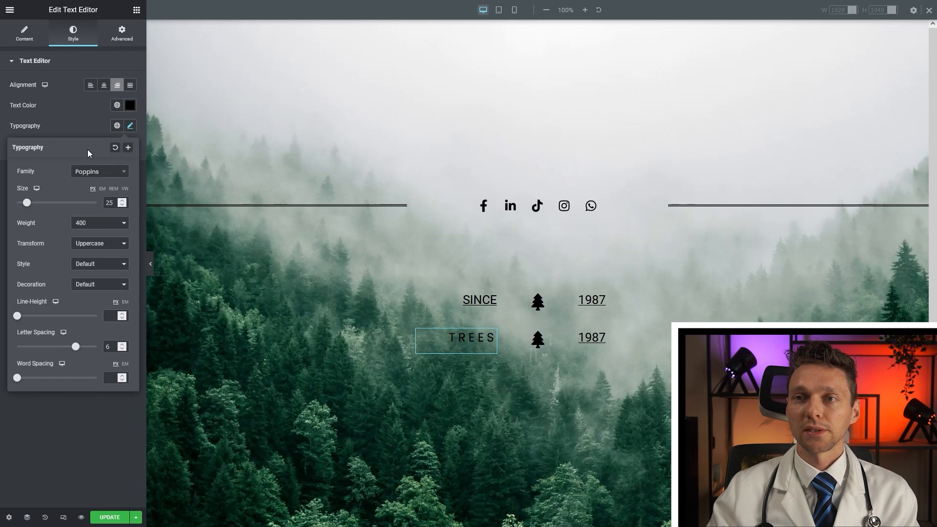
left_click_drag(114, 203, 102, 204)
type("30")
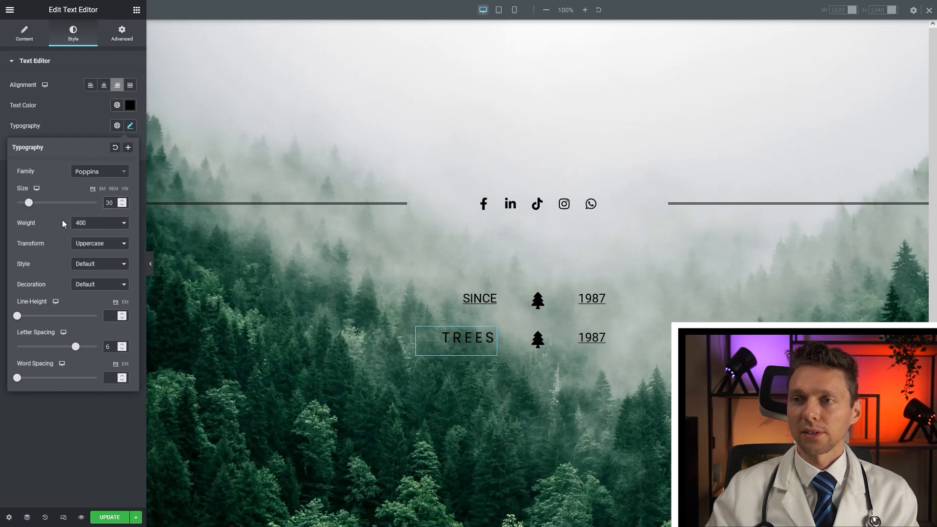
Copy the "Trees" text widget and paste its style onto the "1987" text in the same row.
right_click(492, 336)
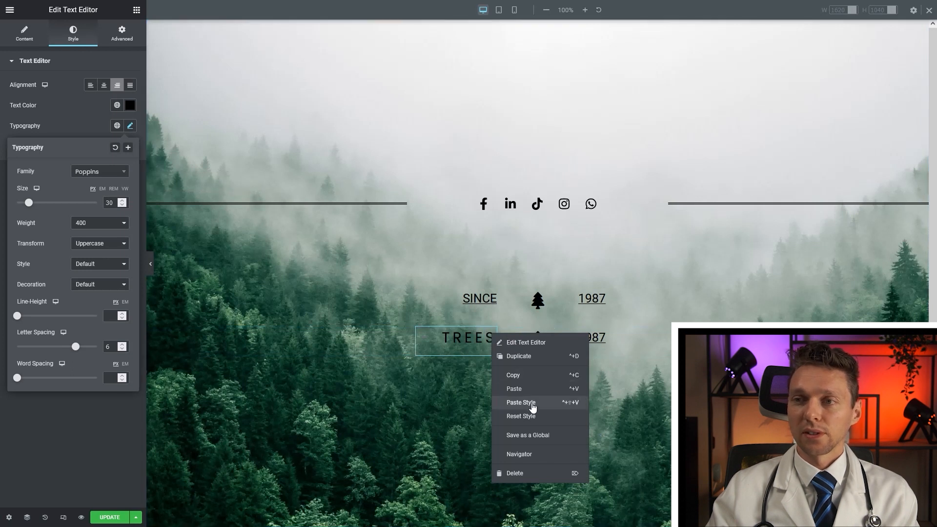
left_click(522, 373)
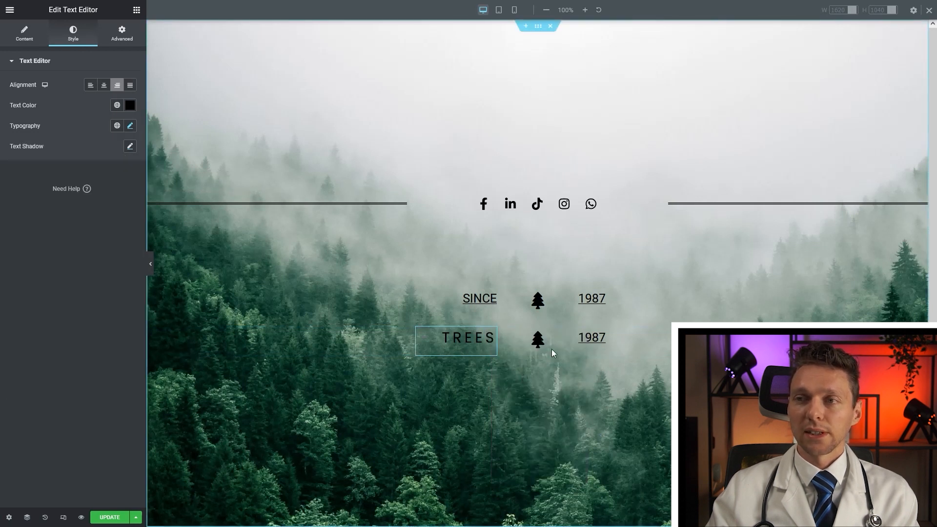
right_click(657, 337)
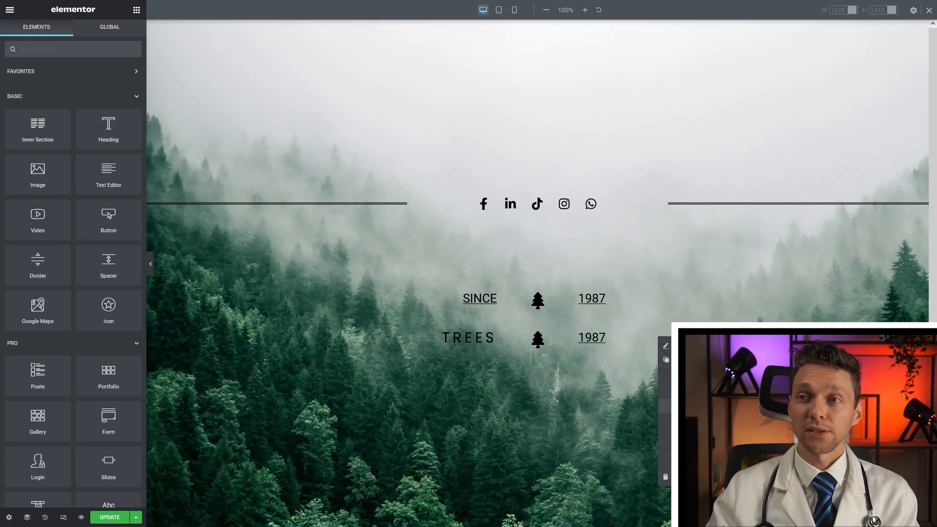
left_click(666, 406)
Change the "1987" text in the "Trees" row to "leaves".
double_click(636, 337)
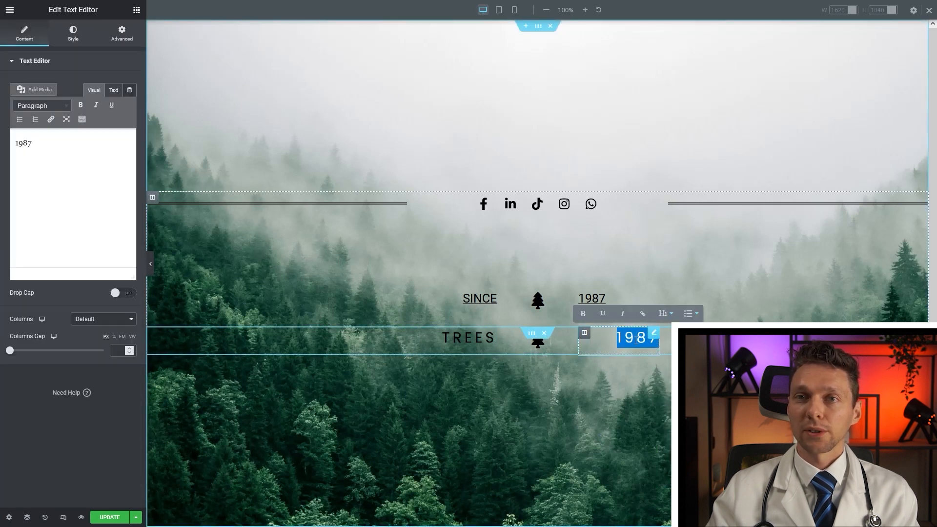
left_click_drag(92, 138, 12, 143)
type("leaves")
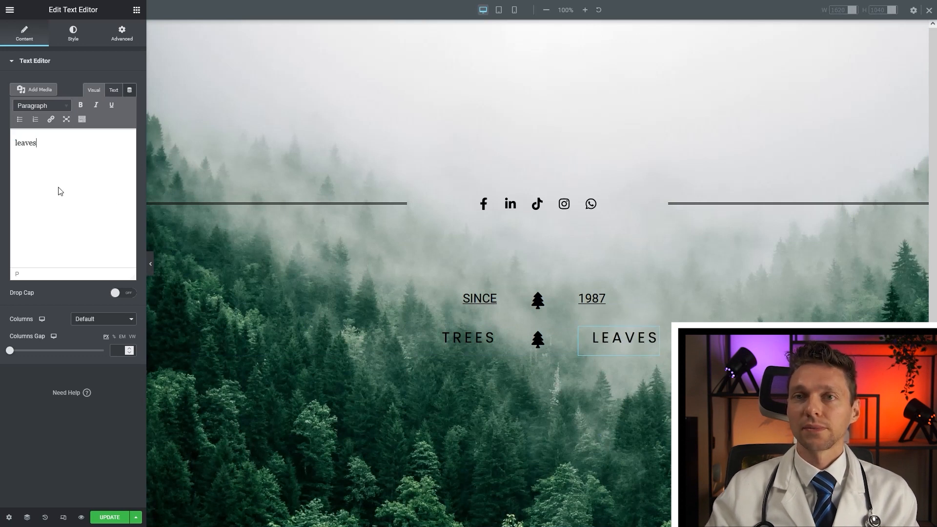
Replace the tree icon in the "Trees"/"Leaves" row with a text widget reading "&".
right_click(564, 338)
left_click(605, 477)
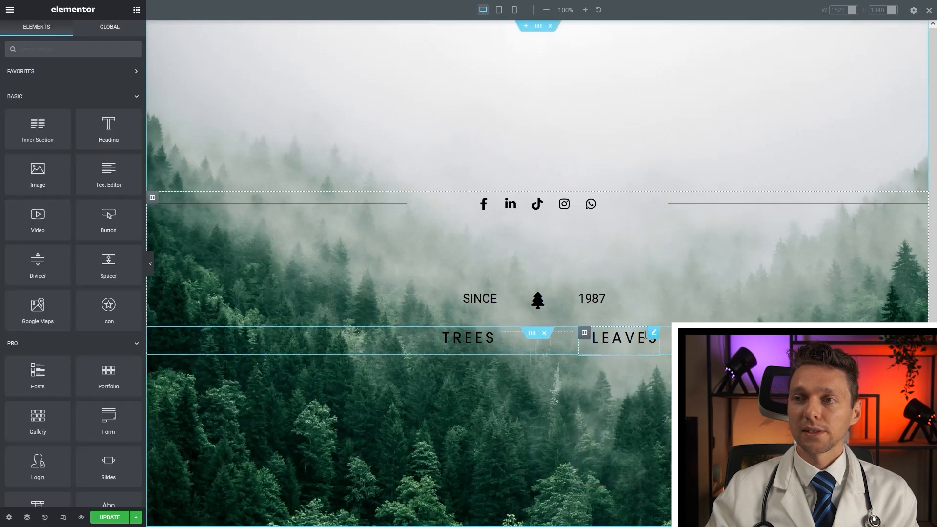
left_click_drag(114, 170, 536, 337)
triple_click(537, 355)
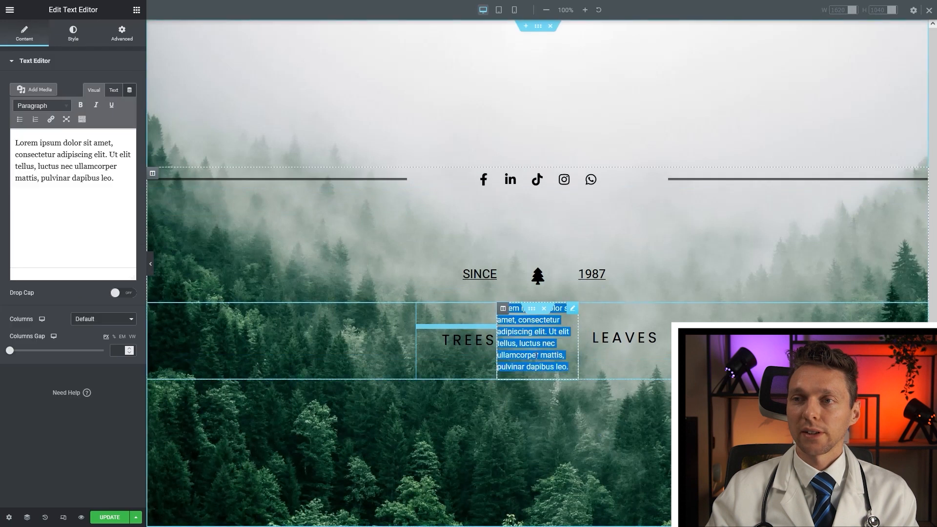
key("BackSpace")
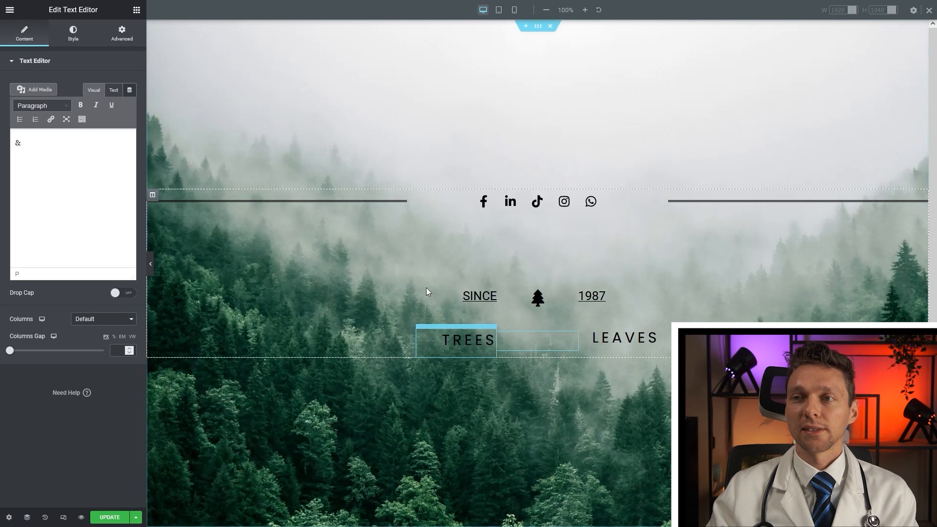
Centre the "&" text and set its text colour to black, #000000.
left_click(76, 42)
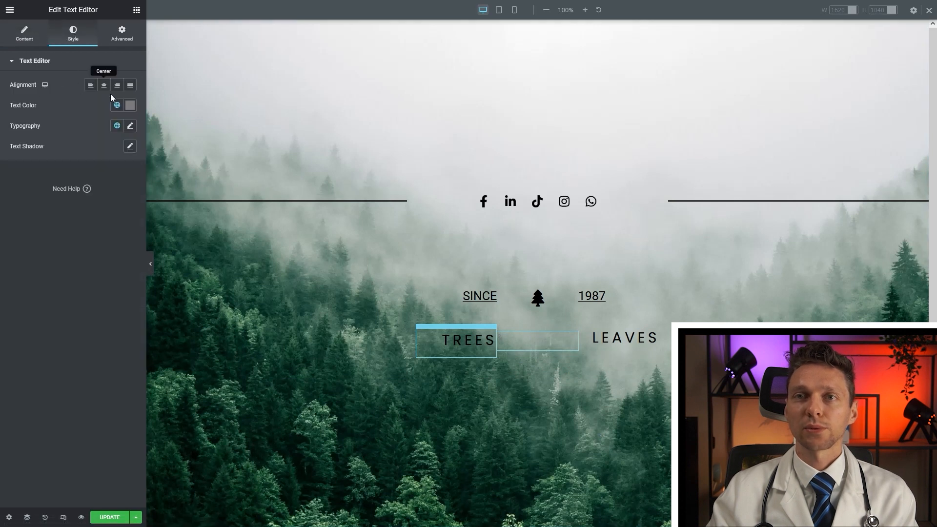
left_click(129, 107)
left_click_drag(84, 157, 137, 237)
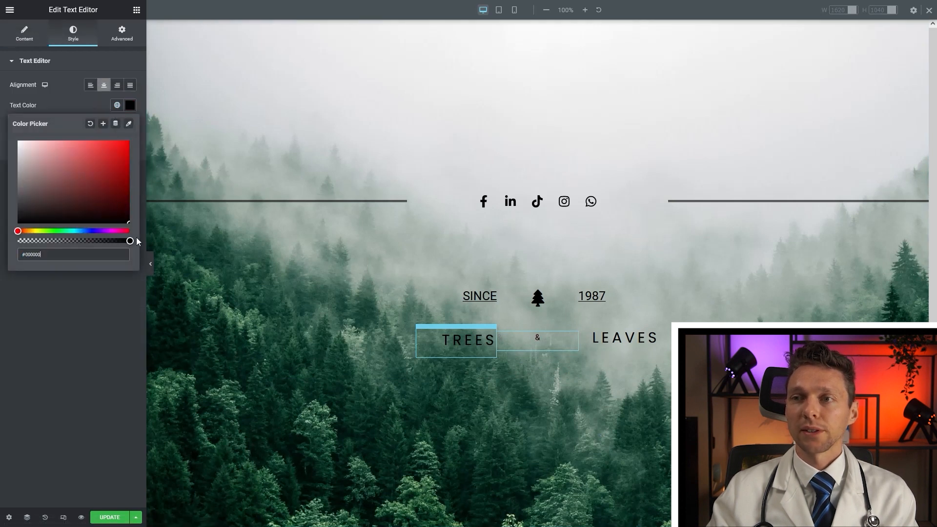
left_click(126, 116)
Set the "&" text's font weight to 800 and its size to 90 px.
left_click(130, 126)
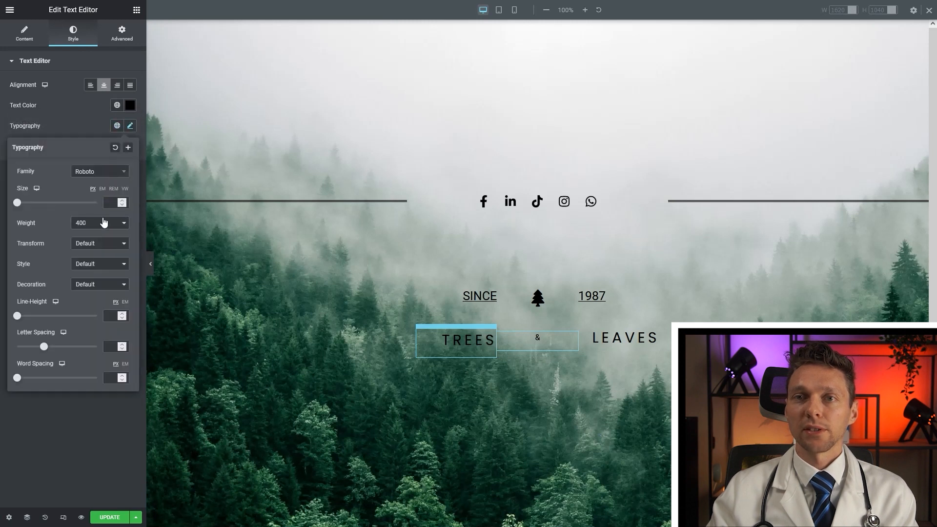
left_click(95, 227)
left_click(93, 227)
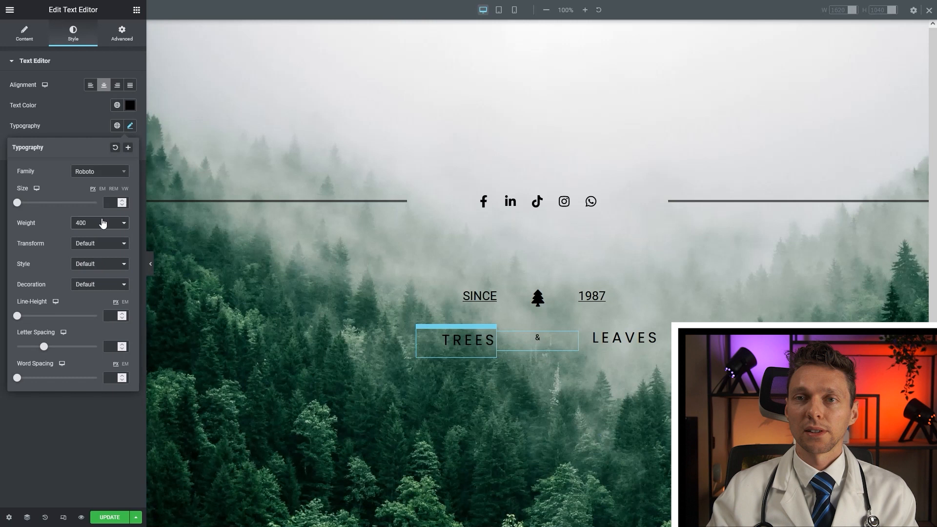
left_click(102, 223)
left_click(86, 315)
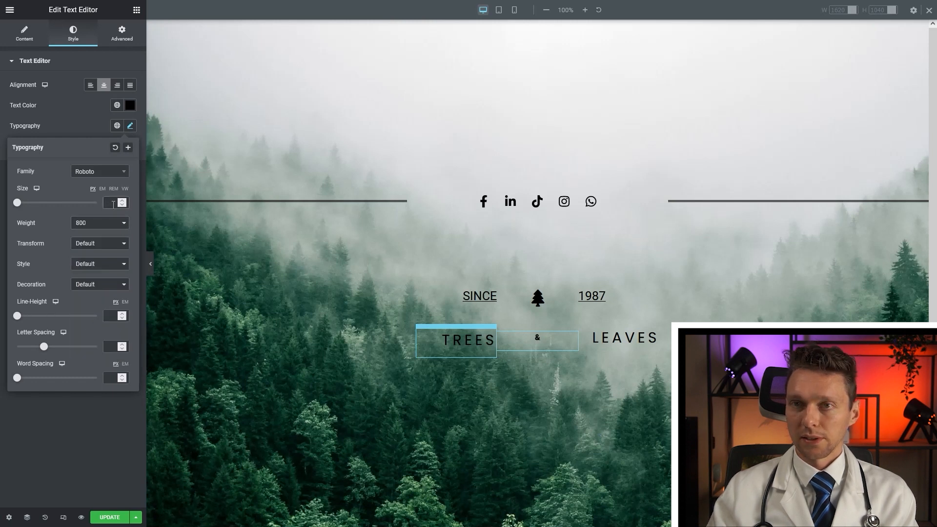
type("60")
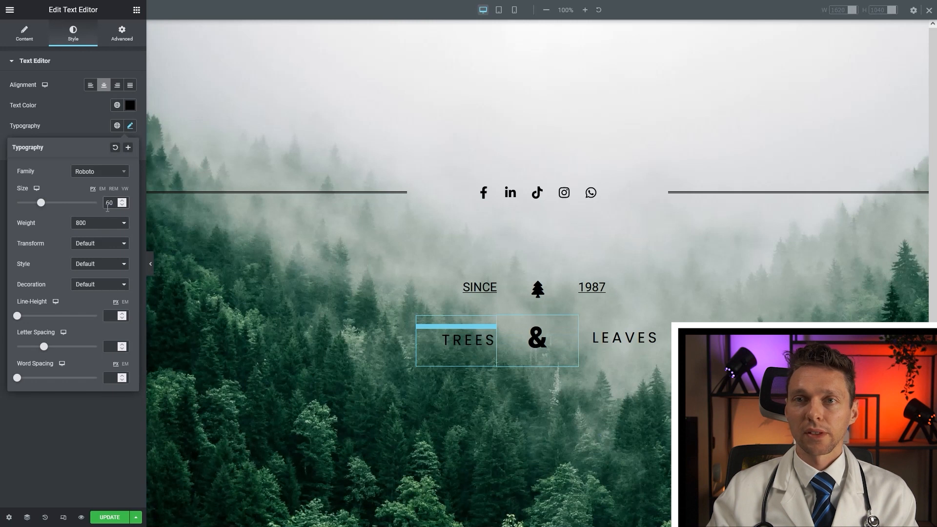
type("9")
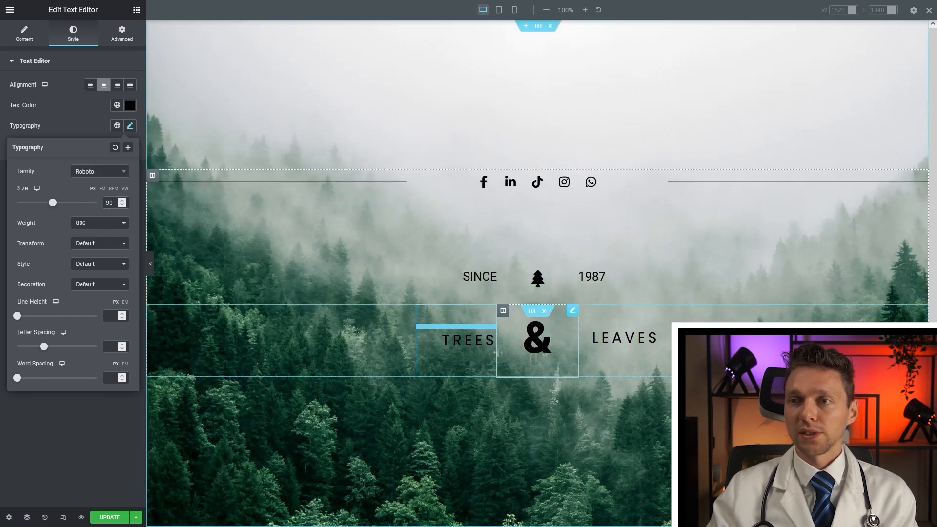
Left-align the "Leaves" text and update the page.
left_click(478, 344)
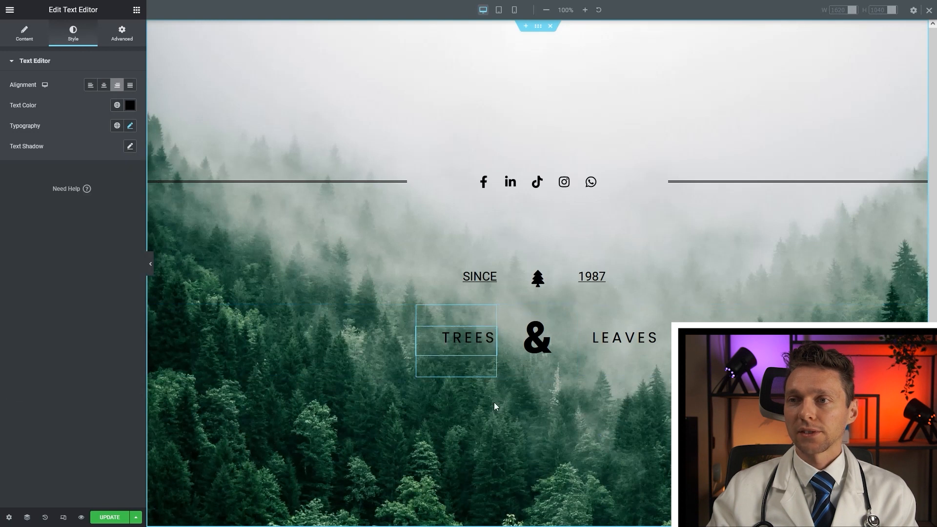
left_click(655, 336)
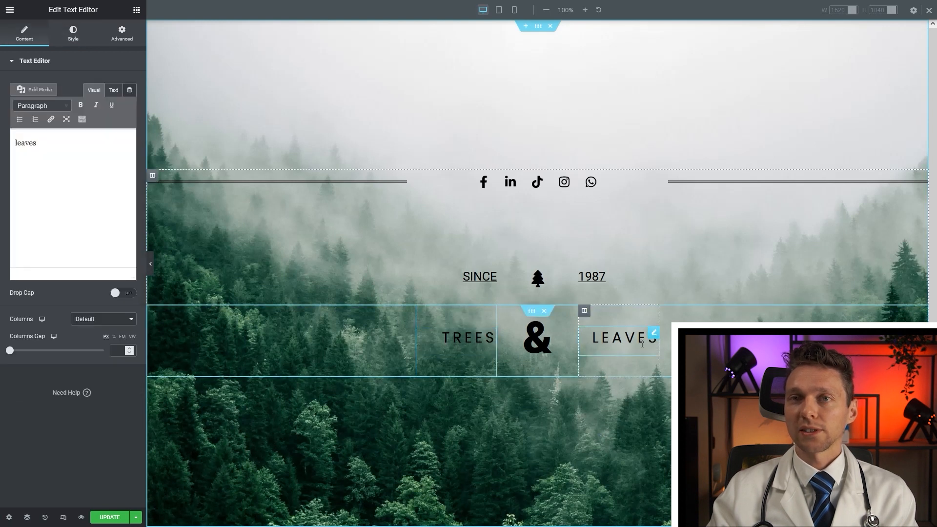
left_click(77, 44)
left_click(91, 85)
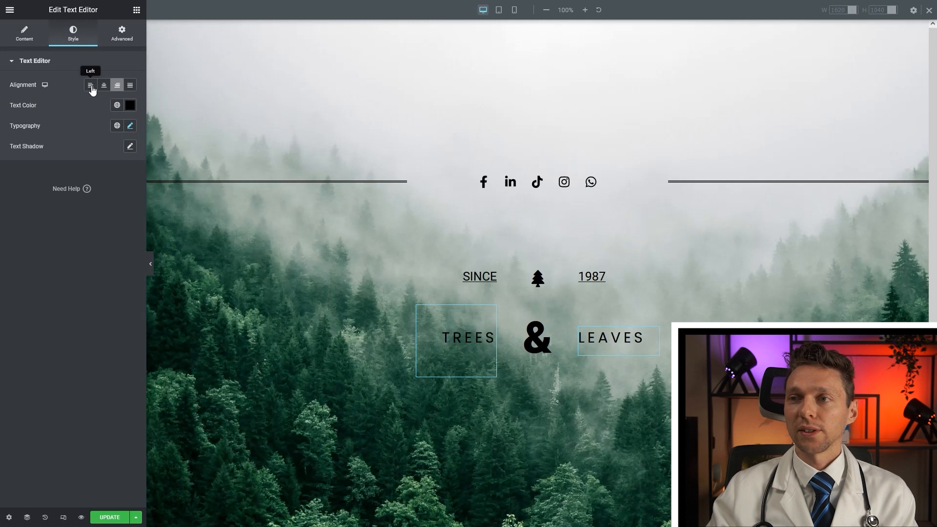
left_click(110, 516)
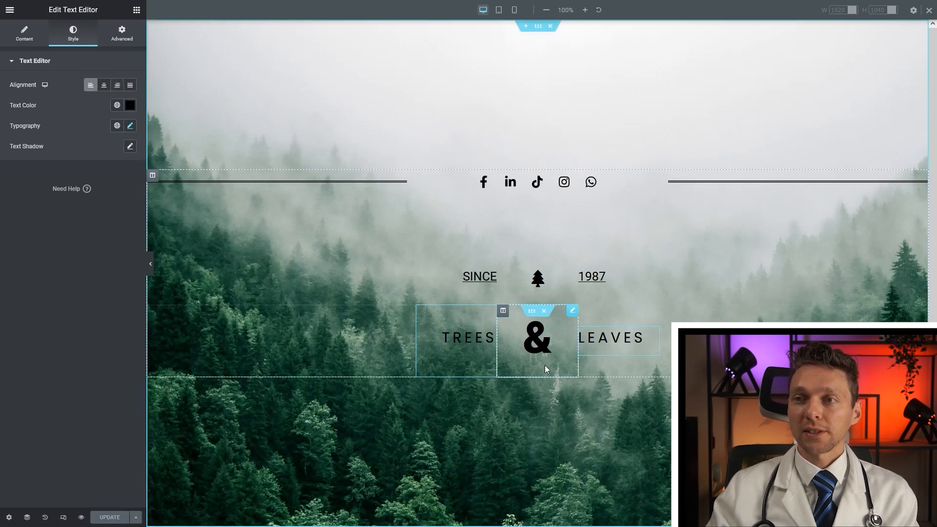
Add an inner section below the "Trees & Leaves" row and delete its second column.
left_click(137, 11)
left_click_drag(56, 138, 599, 380)
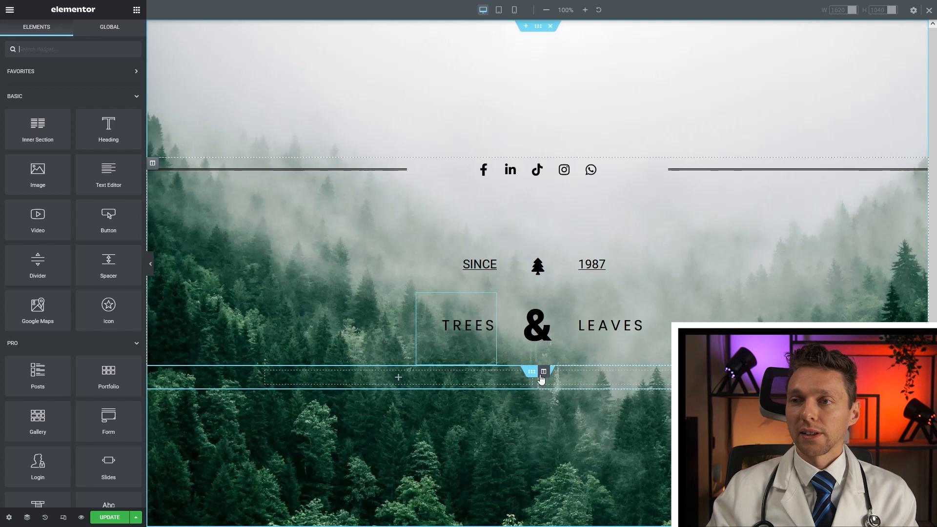
right_click(586, 381)
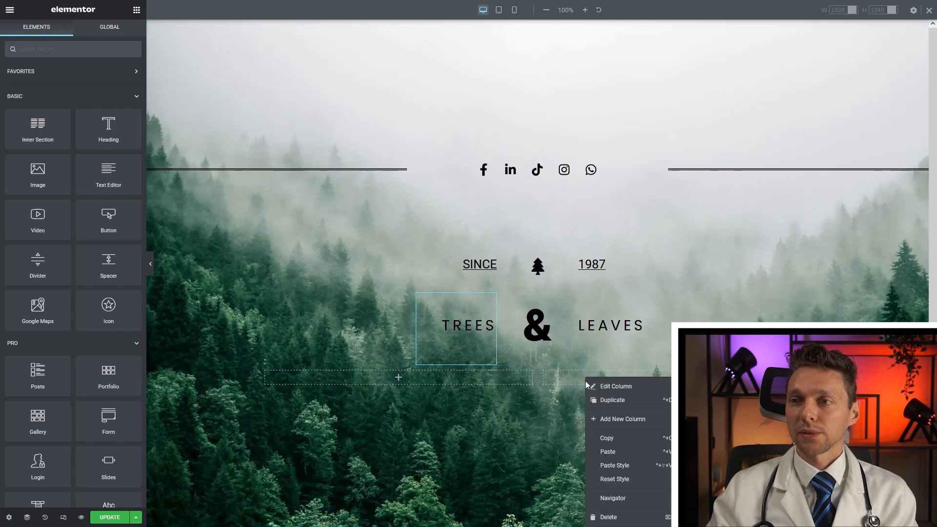
left_click(615, 516)
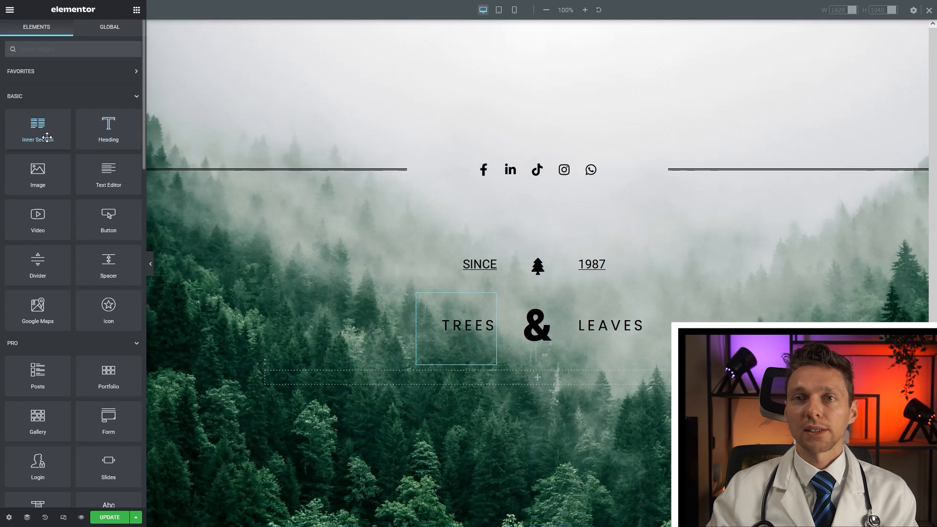
Add a text widget reading "Simple. Stunning. Unique." to the new inner section.
left_click_drag(91, 177, 523, 380)
left_click_drag(123, 173, 15, 142)
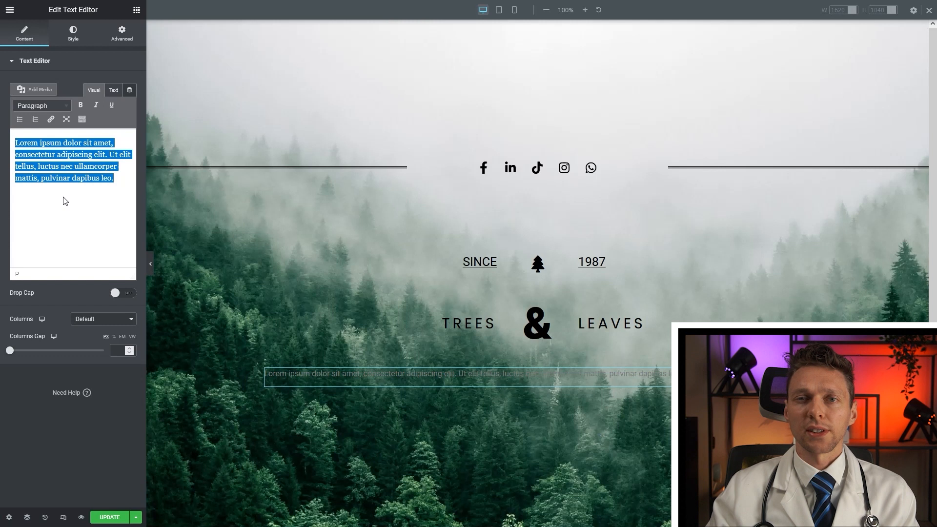
type("Simple. Stunning. Unique.")
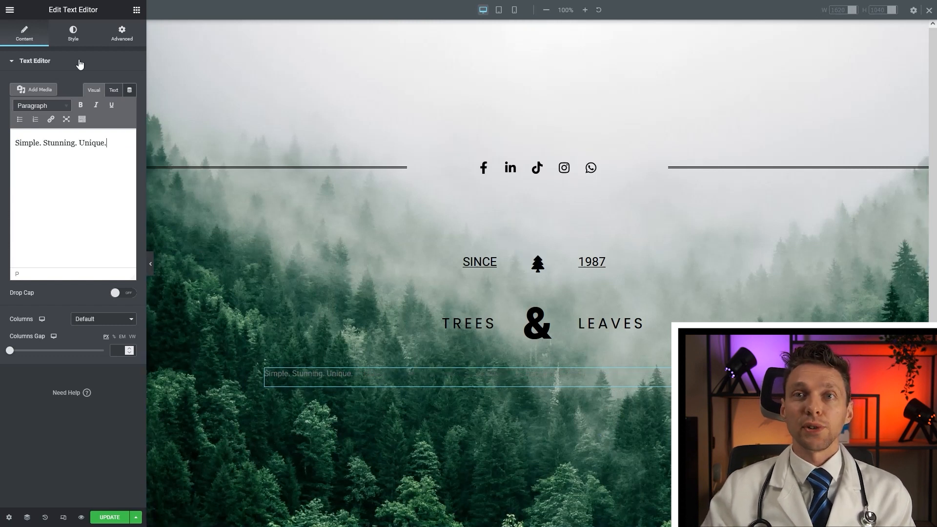
Set the "Simple. Stunning. Unique." text's colour to black and centre it.
left_click(73, 34)
left_click(130, 108)
left_click_drag(92, 171, 142, 242)
left_click(104, 84)
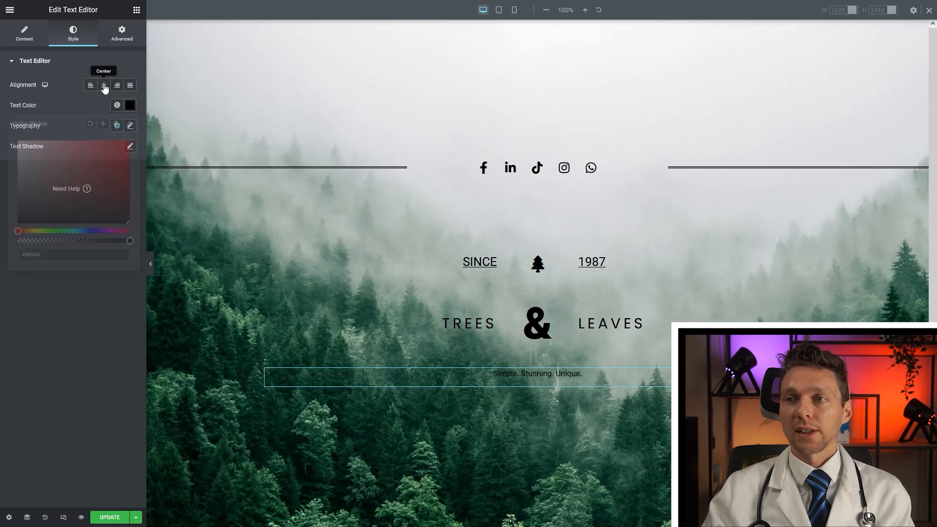
Set the "Simple. Stunning. Unique." text's size to 25 px and its transform to Uppercase.
left_click(130, 125)
left_click(98, 173)
left_click(99, 174)
left_click(94, 222)
left_click(116, 202)
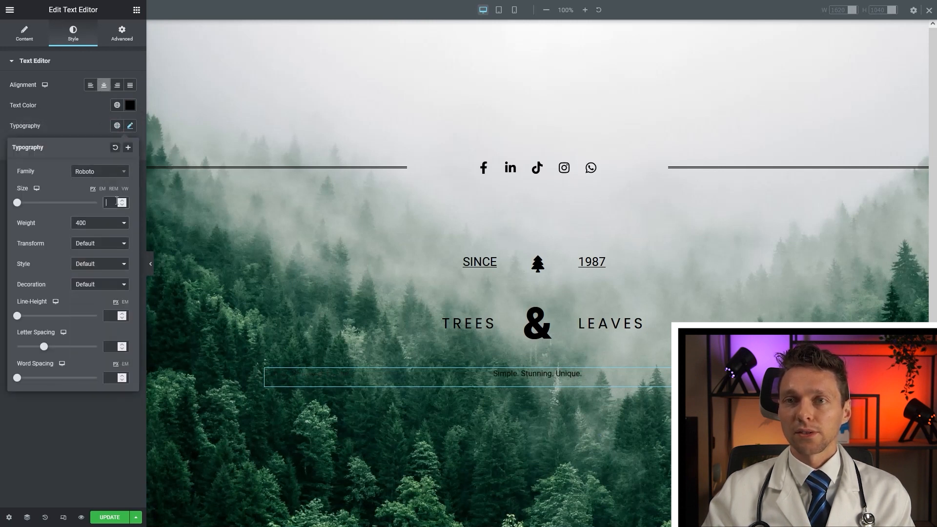
type("25")
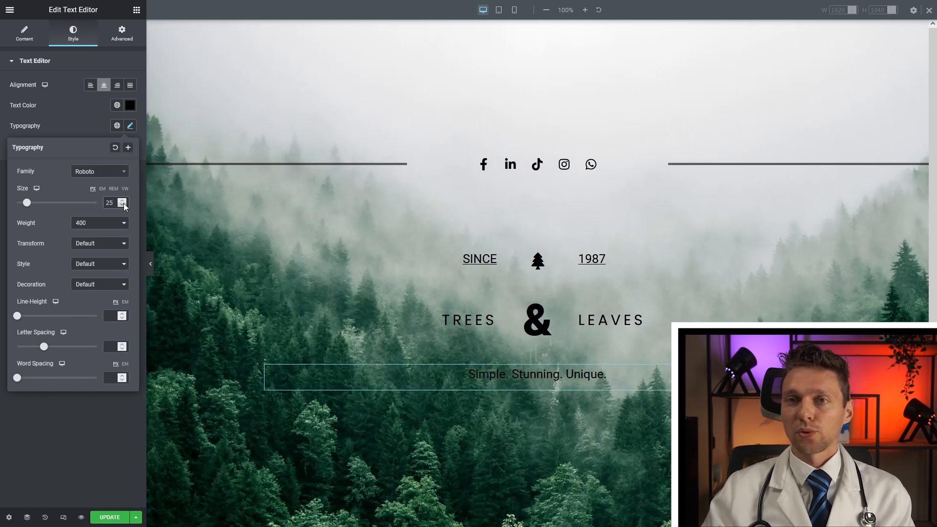
left_click(93, 174)
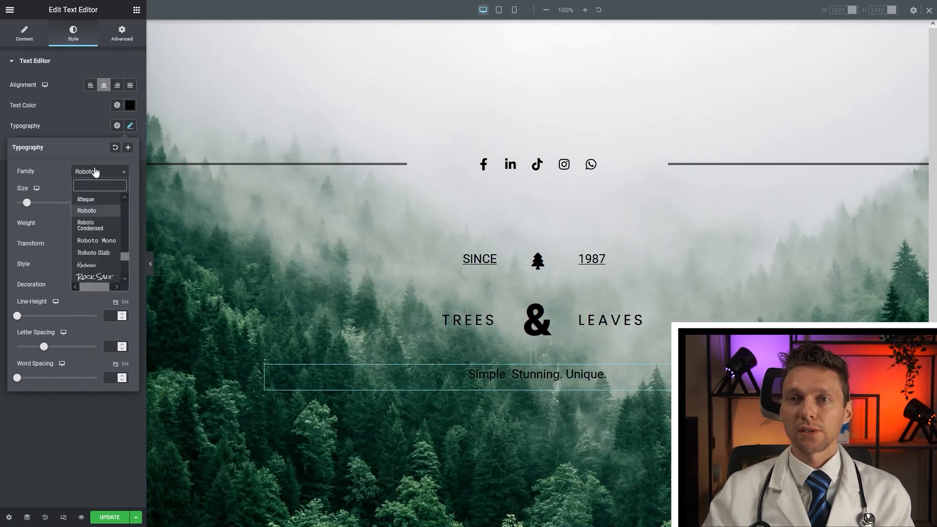
left_click(91, 174)
left_click(87, 266)
left_click(89, 244)
left_click(90, 244)
left_click(91, 245)
left_click(92, 269)
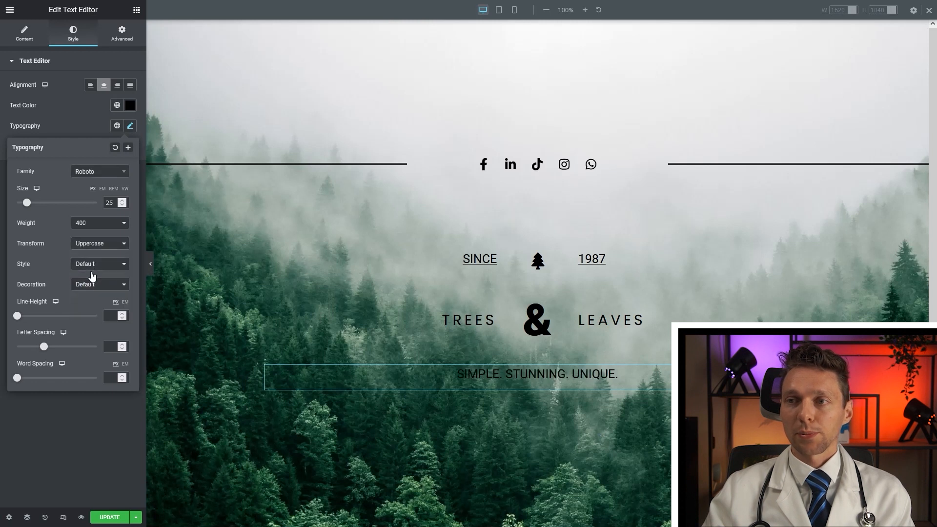
Reduce the "Simple. Stunning. Unique." text's font size to 18 px.
left_click_drag(120, 200, 102, 205)
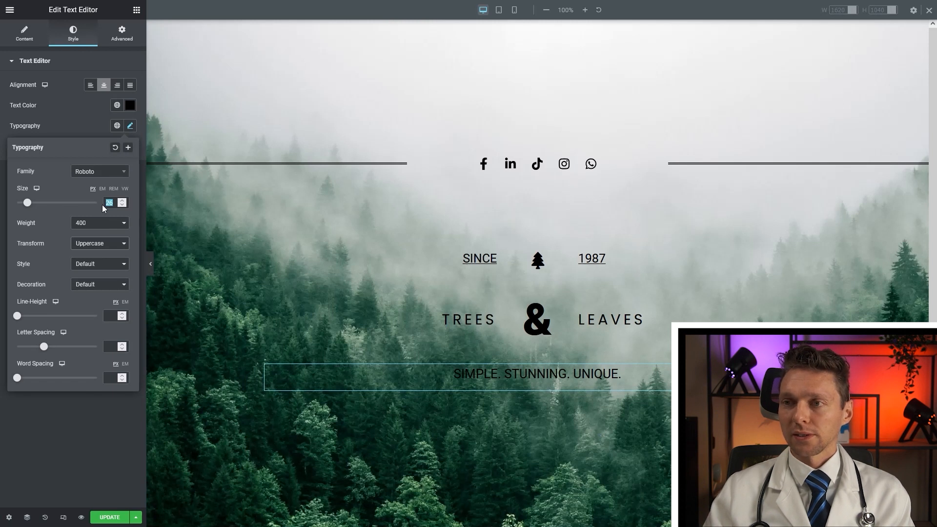
left_click(121, 206)
left_click(121, 205)
left_click(121, 206)
left_click(121, 206)
left_click(121, 206)
left_click(121, 205)
left_click(121, 206)
left_click(121, 205)
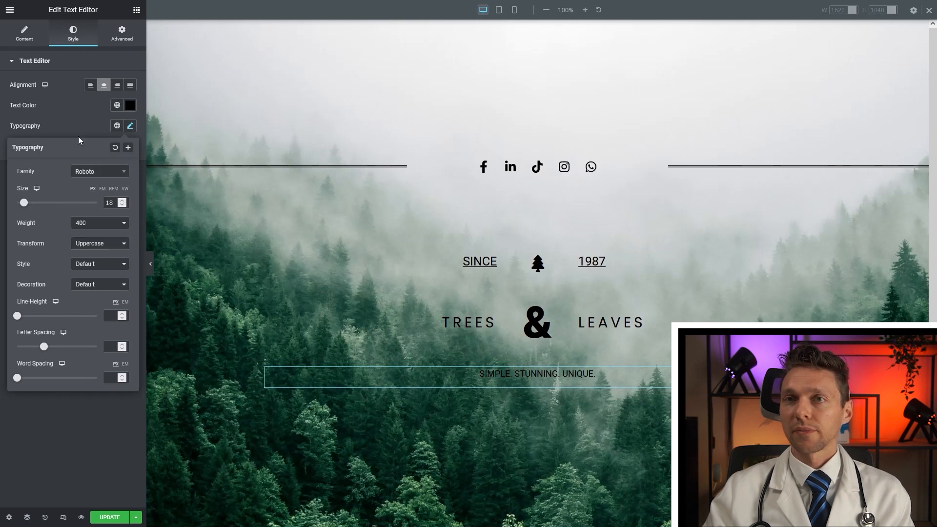
Unlink the margins of the "Simple. Stunning. Unique." text and set its top margin to -30 px.
left_click(123, 34)
left_click(124, 100)
left_click(28, 100)
left_click(28, 99)
left_click(28, 100)
left_click(28, 99)
left_click(28, 100)
left_click(28, 99)
left_click(28, 99)
left_click_drag(28, 99, 27, 100)
left_click(32, 93)
left_click(31, 94)
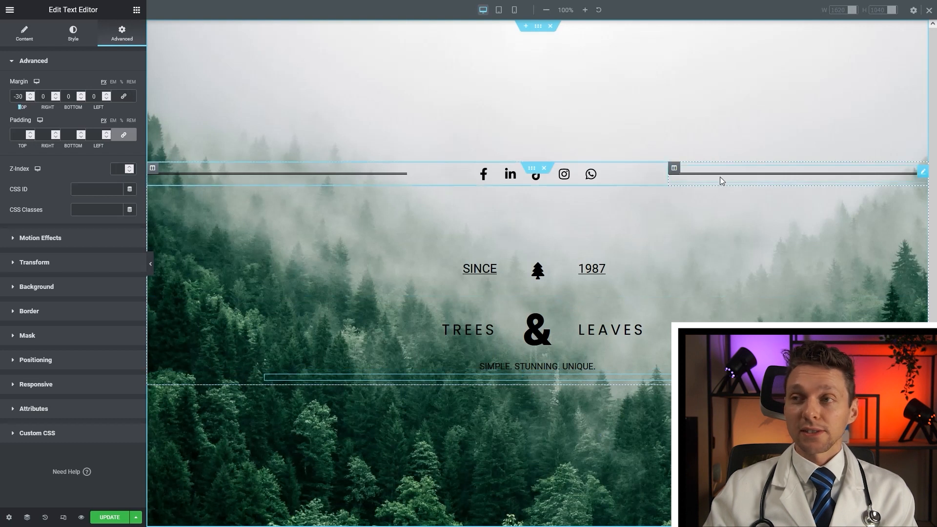
Duplicate the divider to the right of the social icons and move the copy below the "Simple. Stunning. Unique." text.
right_click(922, 172)
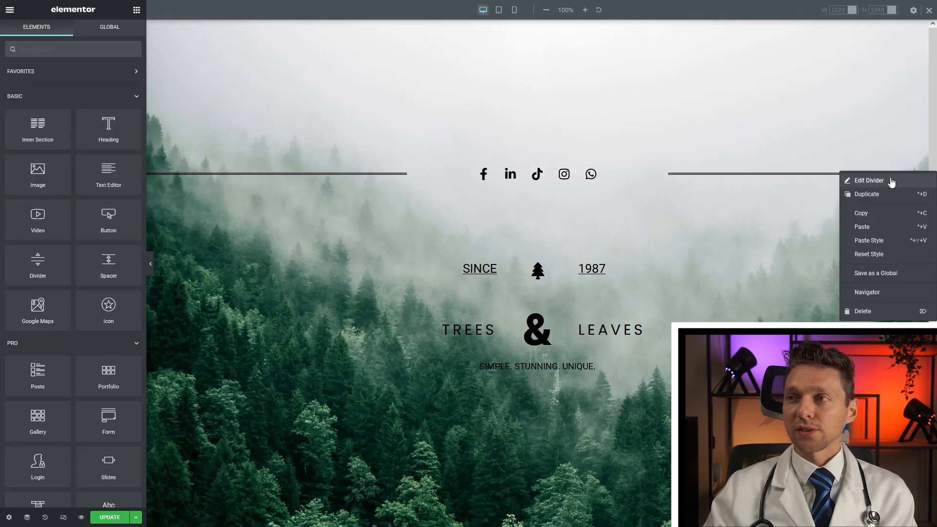
left_click(866, 194)
left_click_drag(916, 188, 566, 398)
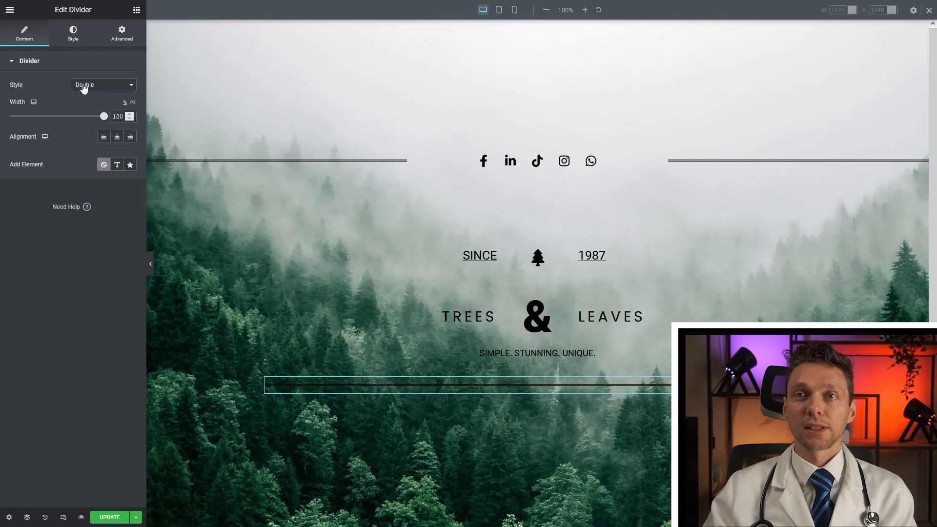
Centre the divider below the "Simple. Stunning. Unique." text and set its width to 15%.
left_click_drag(104, 118, 55, 116)
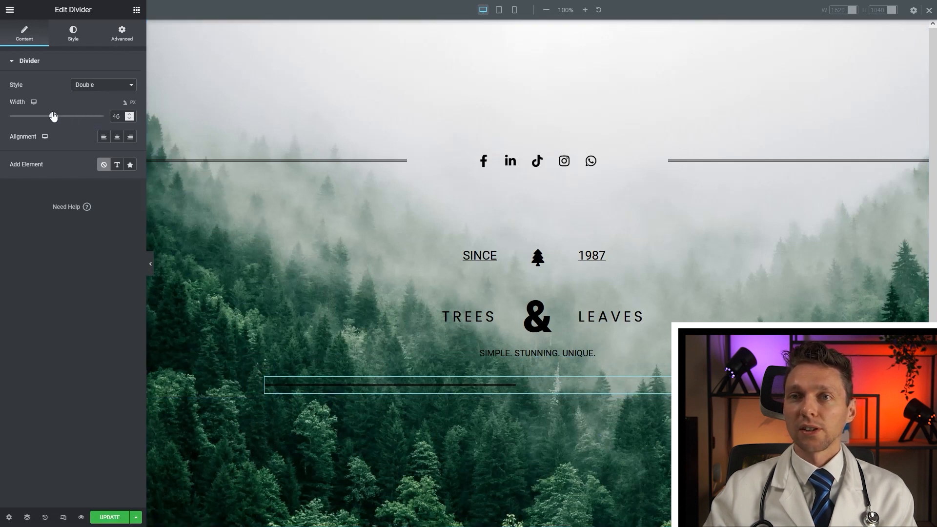
left_click(118, 137)
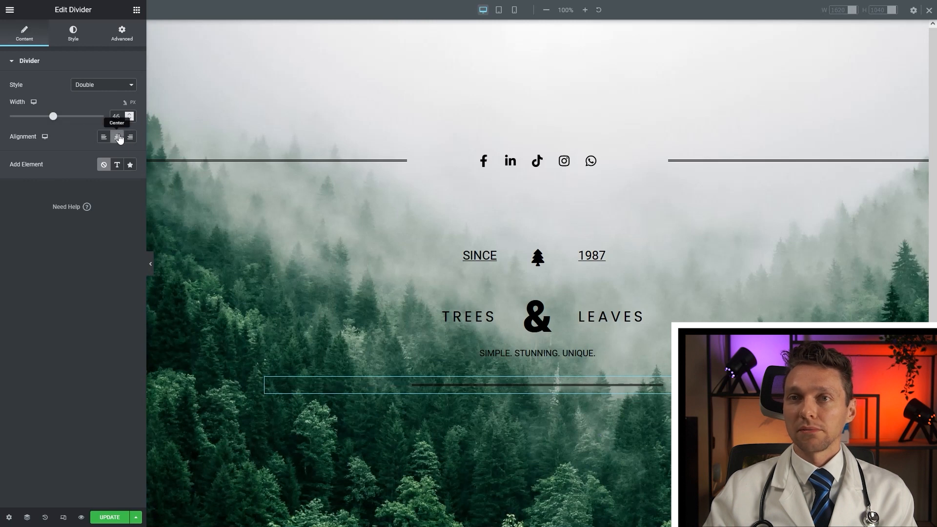
left_click_drag(56, 121, 25, 120)
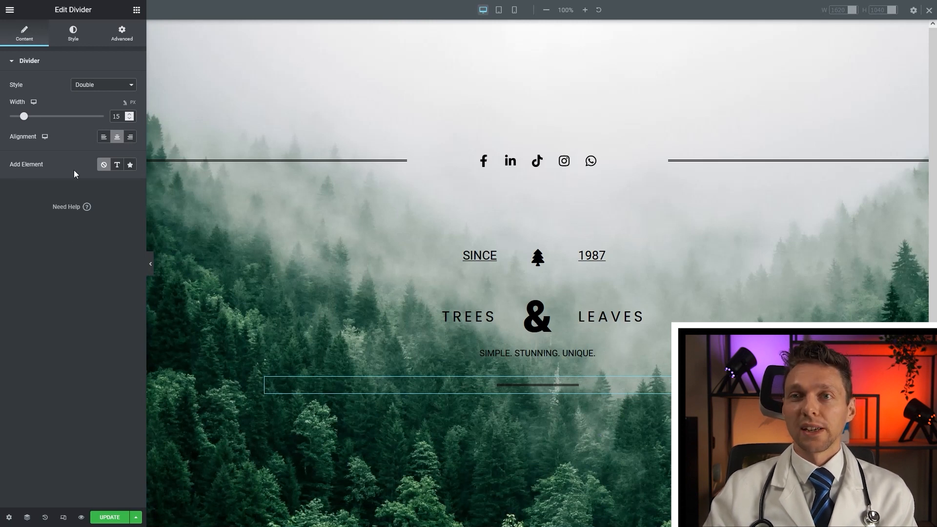
Add a star icon element to the divider below the "Simple. Stunning. Unique." text and set the icon's primary color to black.
left_click(130, 165)
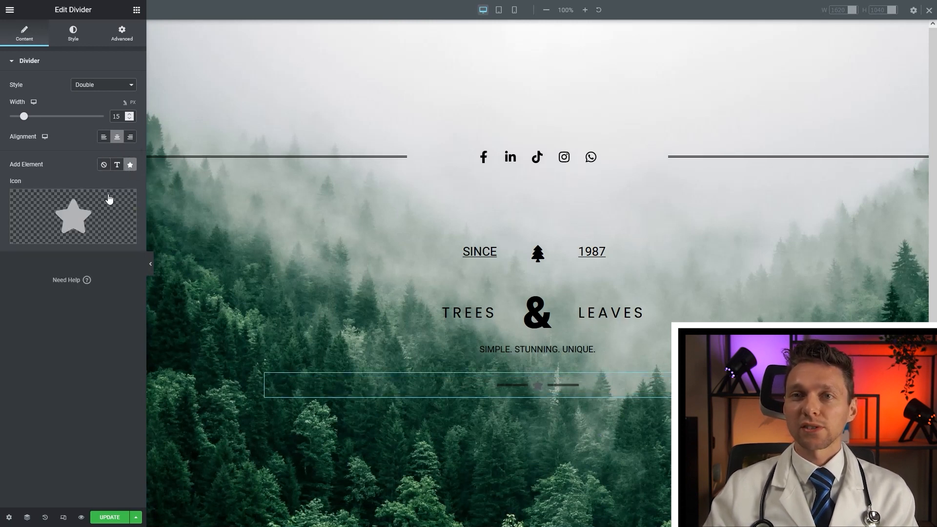
left_click(75, 33)
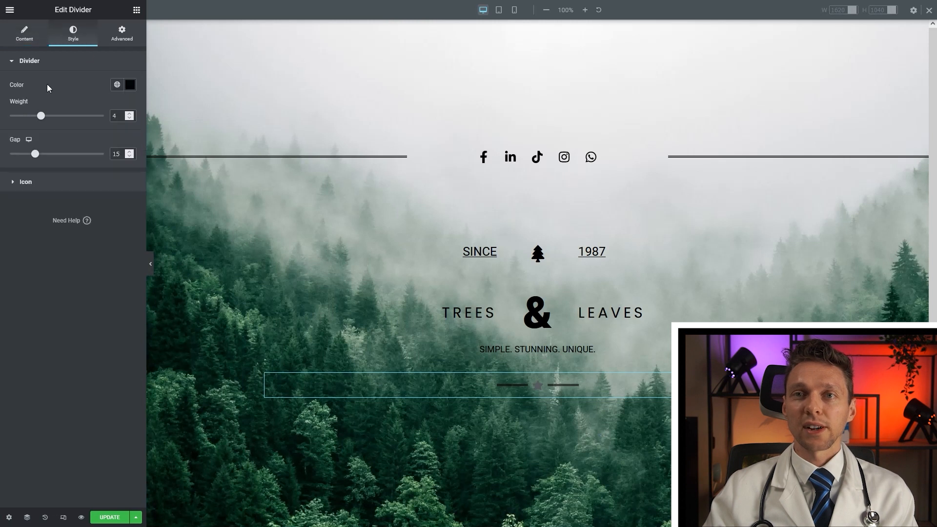
left_click(65, 184)
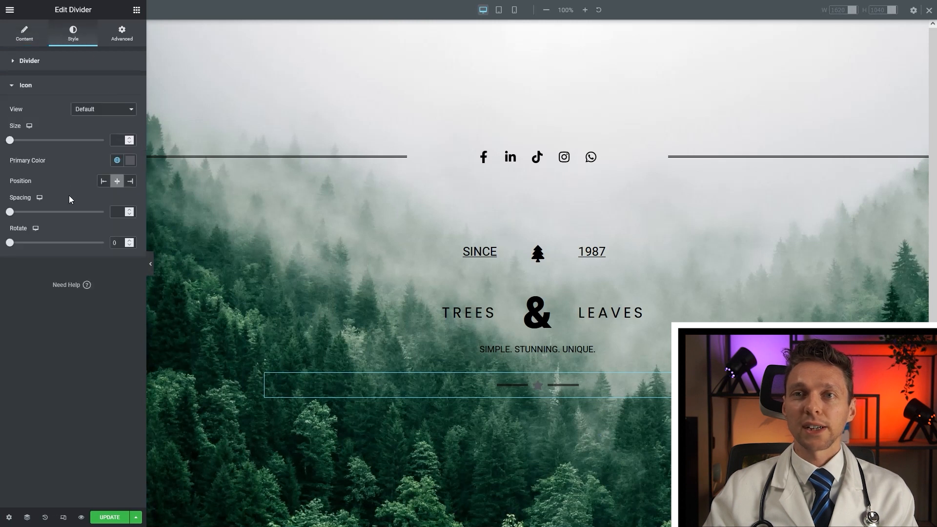
left_click(128, 161)
left_click(145, 299)
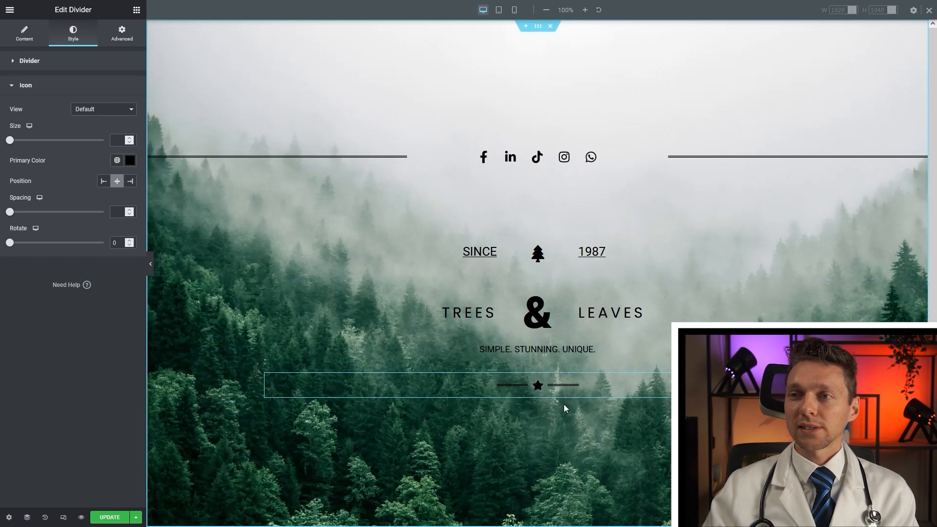
Add a text editor widget below the star divider with the text "our website is under construction".
left_click(137, 10)
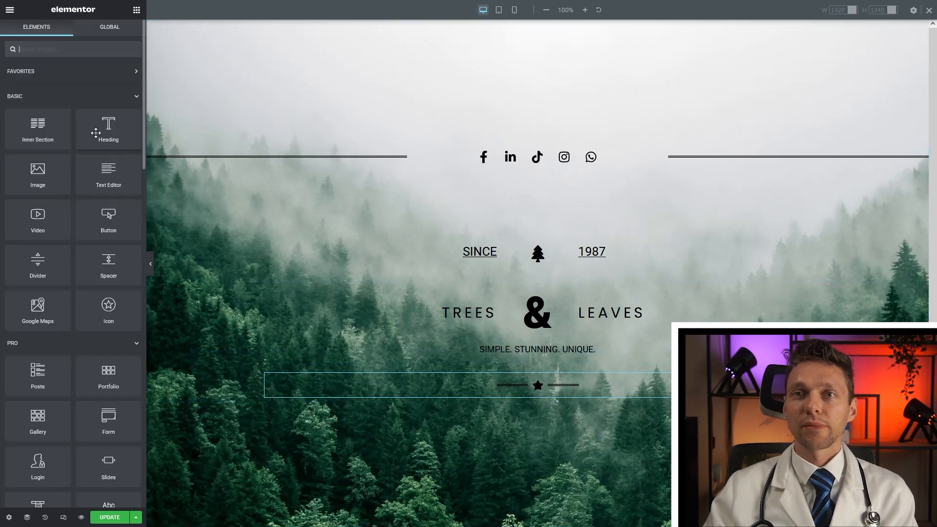
left_click_drag(108, 172, 538, 390)
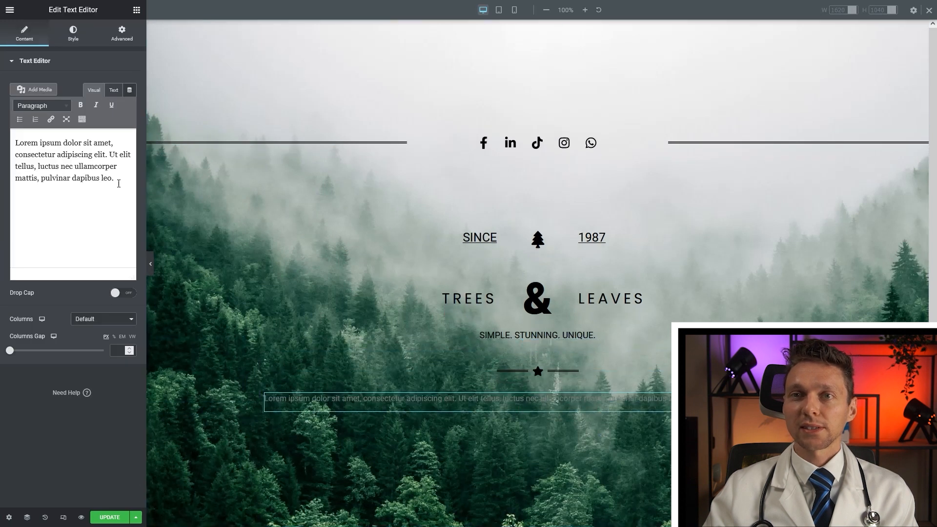
left_click_drag(118, 184, 15, 141)
type("our website is under construction")
Style the "our website is under construction" text with color #000000, centered alignment and a 25 px font size.
left_click(73, 34)
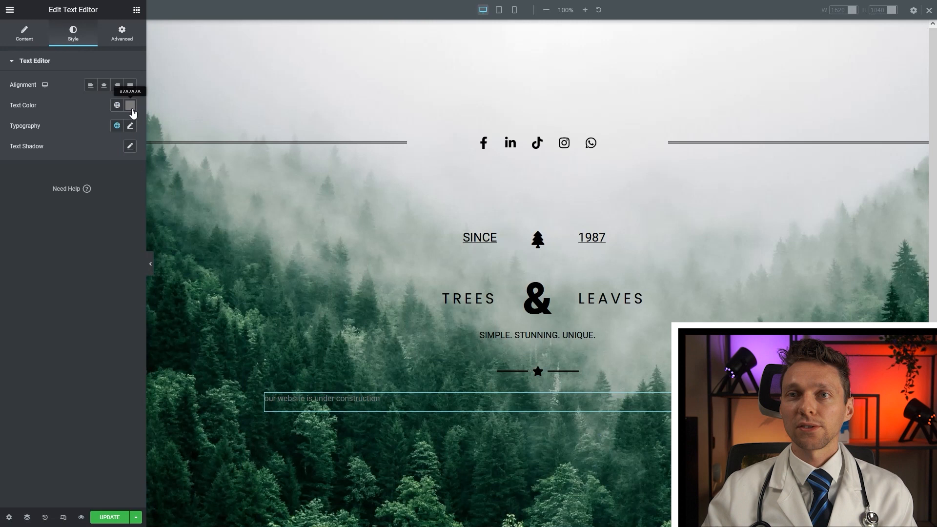
left_click(130, 105)
type("#000000")
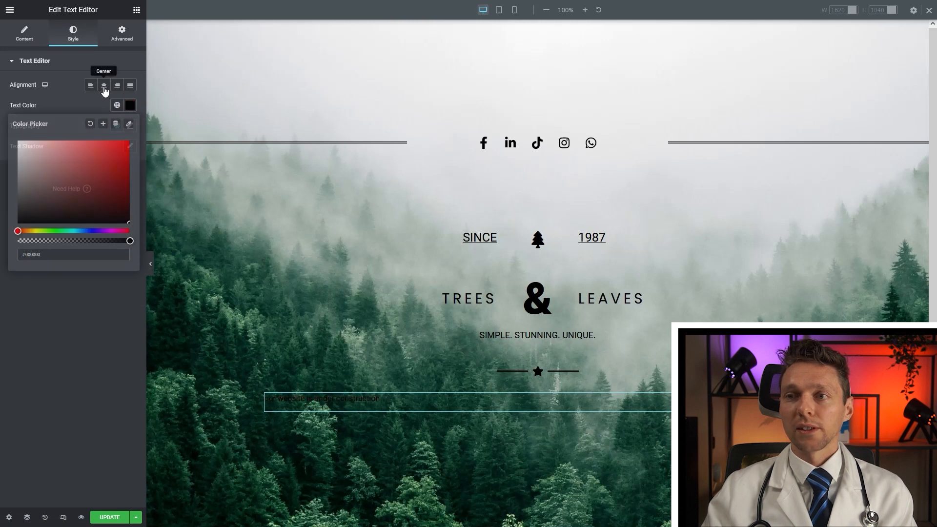
left_click(104, 85)
left_click(130, 125)
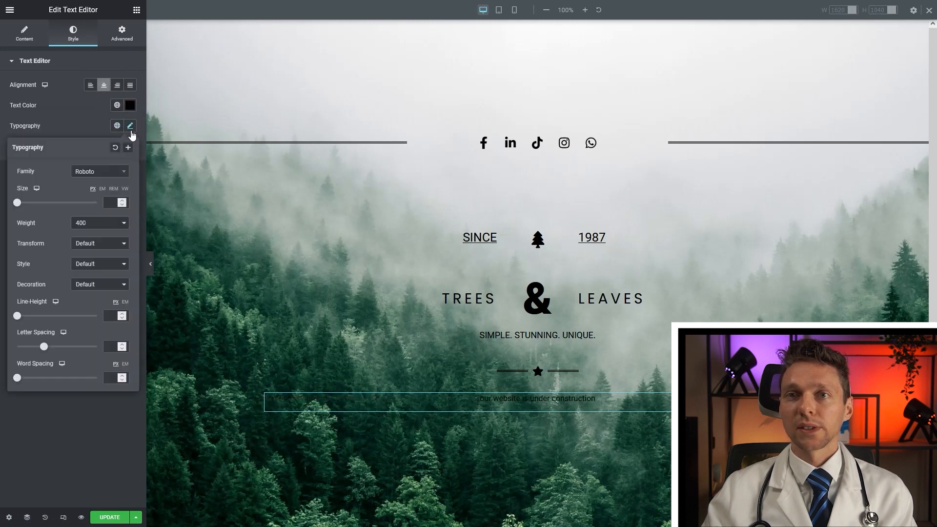
left_click(116, 203)
type("25")
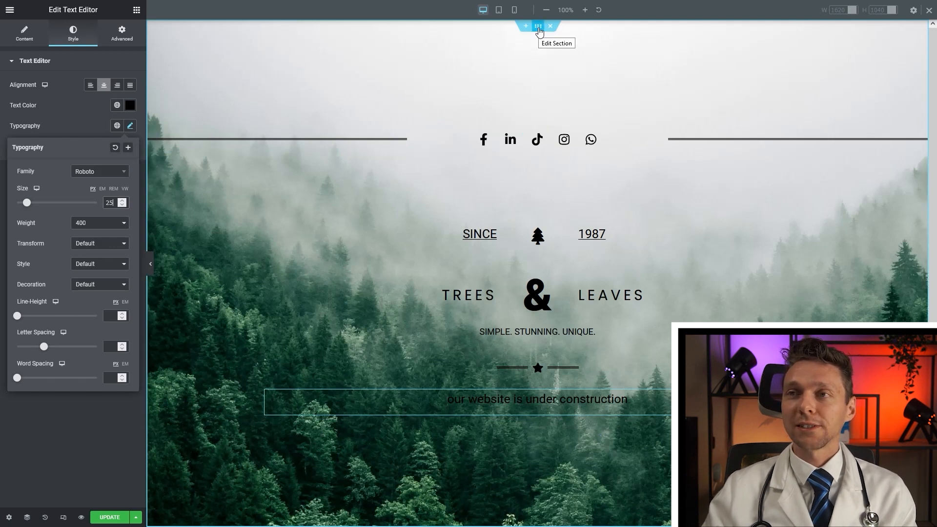
Unlink the margins of the social icons' inner section and set its top margin to -200 px.
left_click(526, 133)
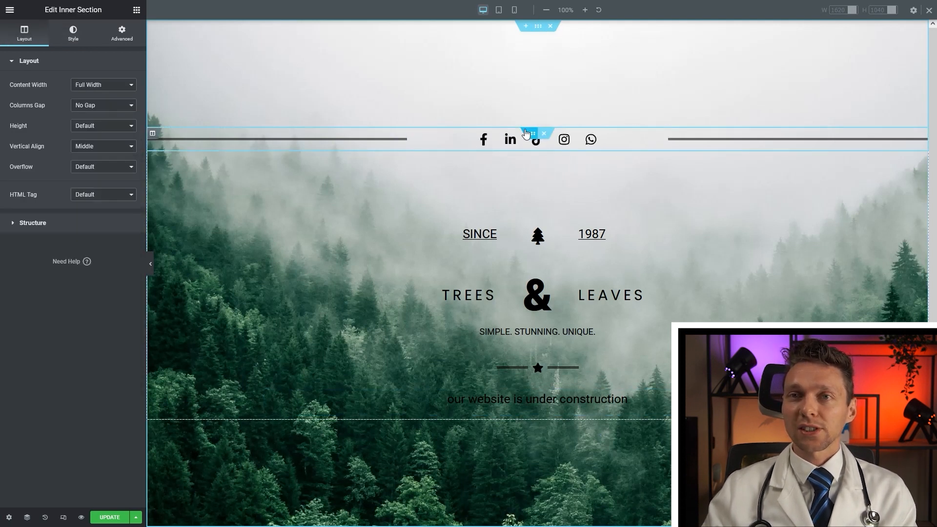
left_click(122, 33)
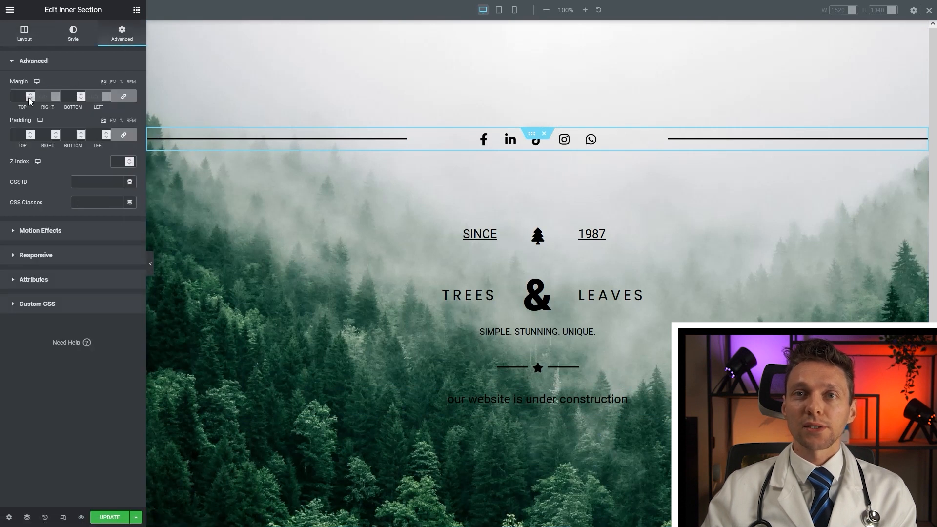
left_click(123, 96)
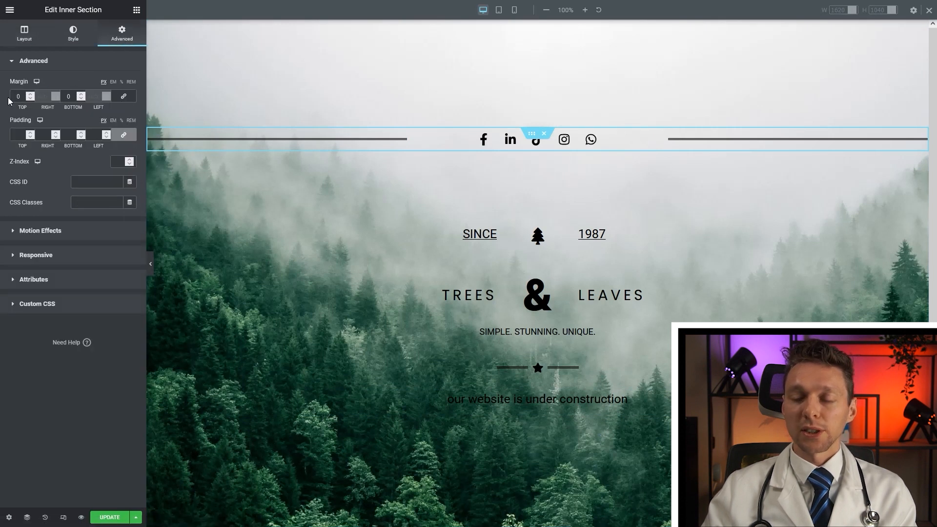
type("-200")
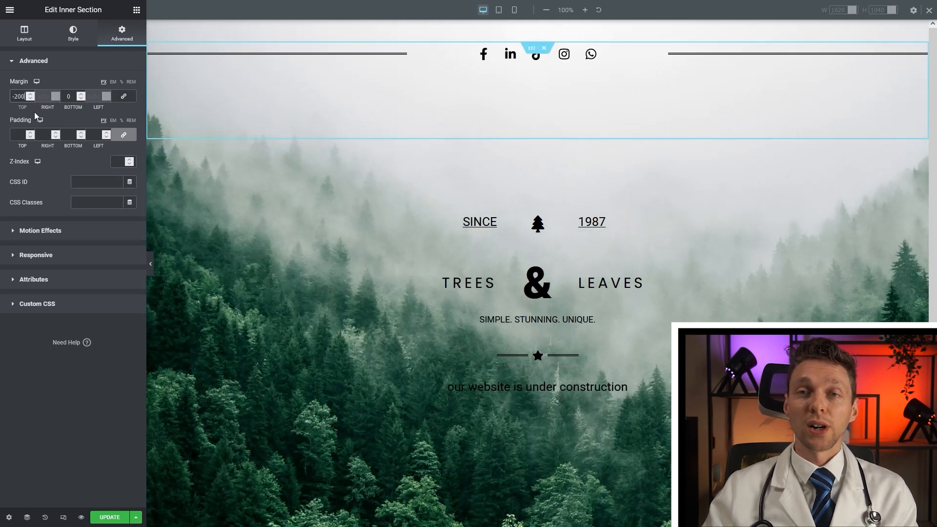
Set the top margin of the "Since 1987" inner section to 0 px.
left_click(730, 232)
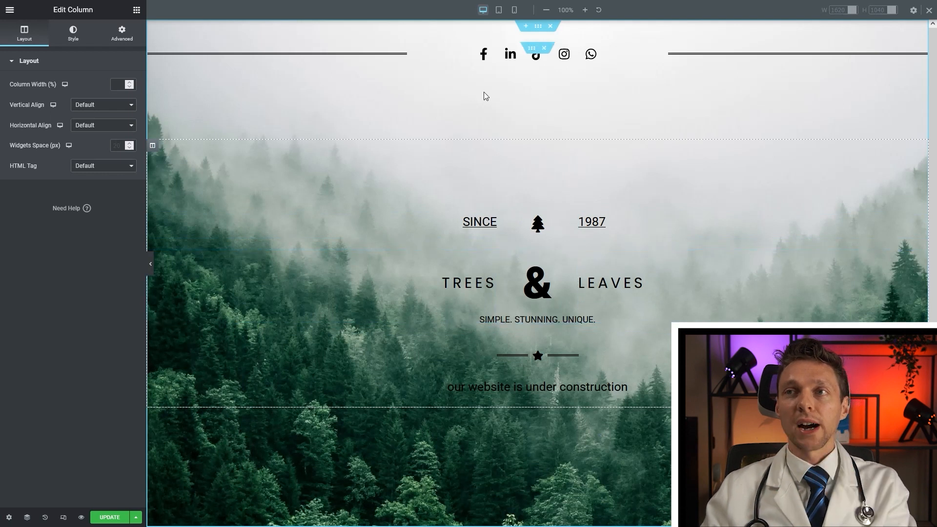
left_click(538, 30)
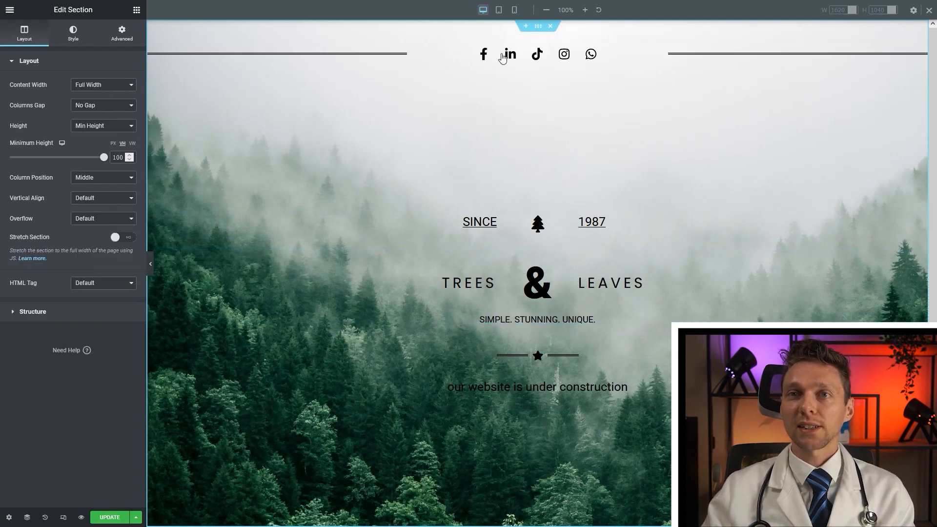
left_click(123, 34)
left_click(533, 222)
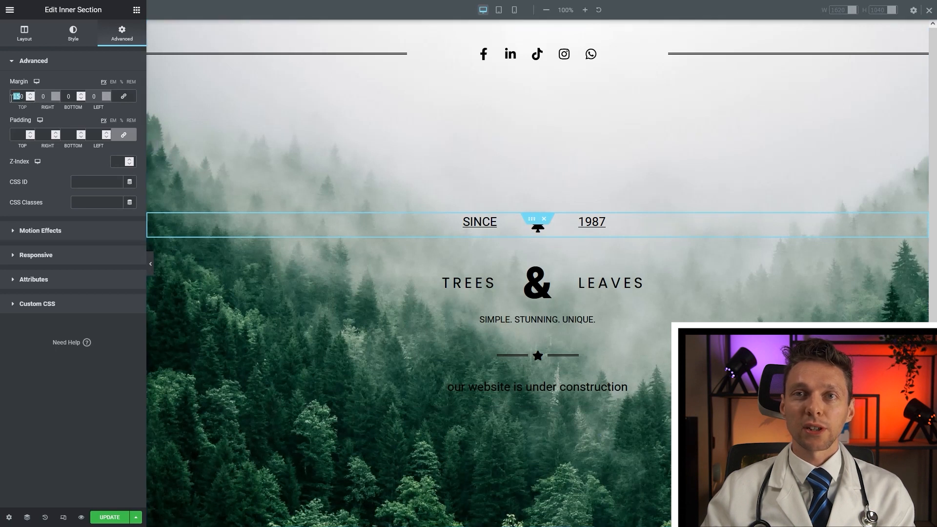
type("100")
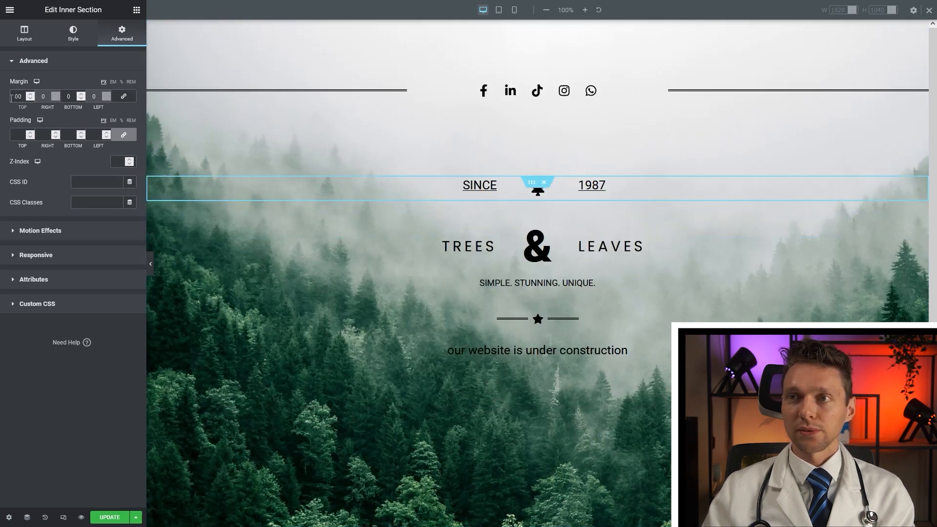
left_click(54, 126)
Update the forest page and reload the live page in the browser to view the published design.
left_click(118, 512)
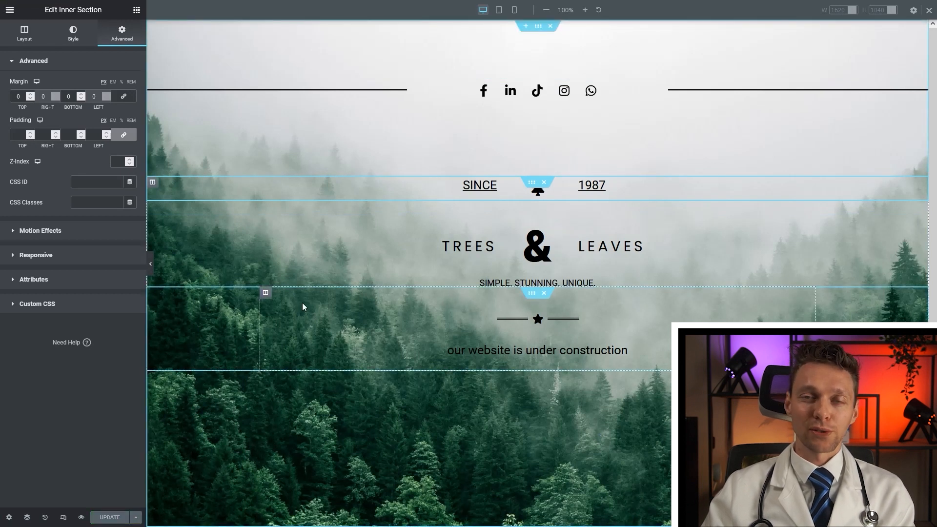
right_click(616, 175)
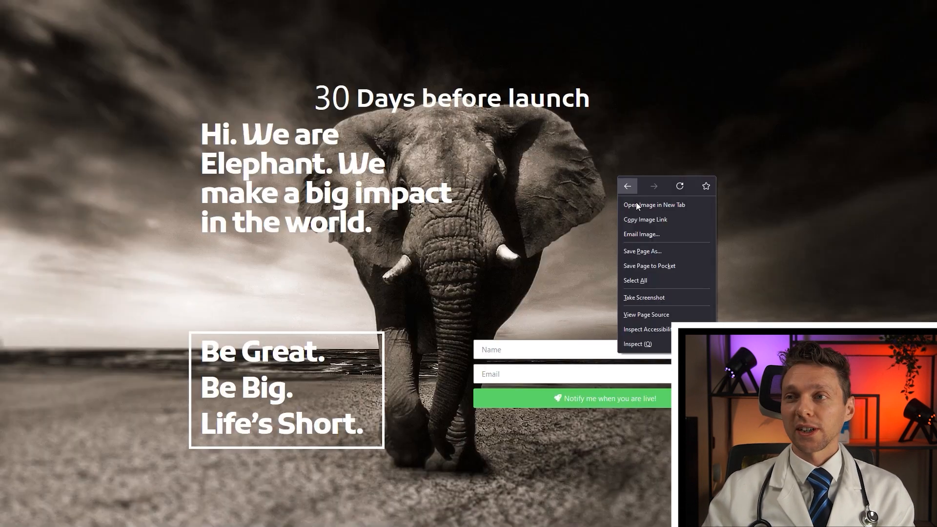
left_click(679, 186)
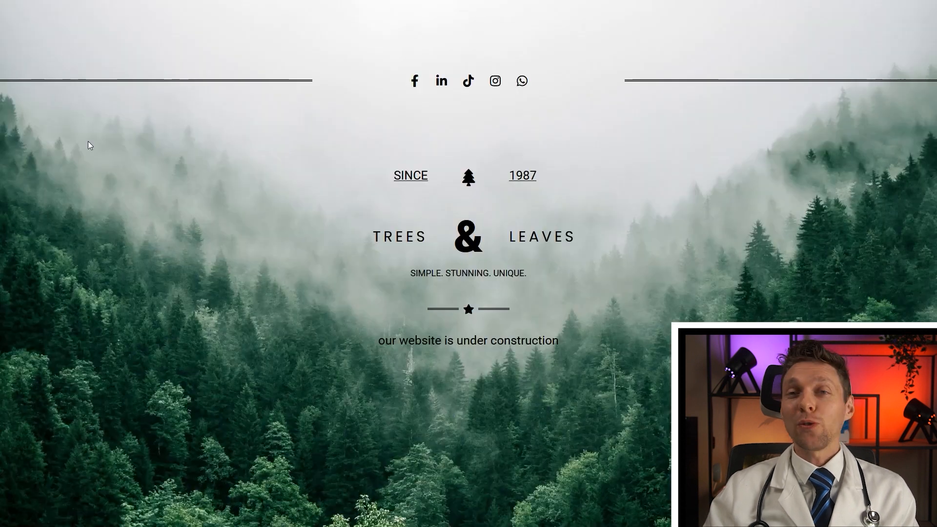